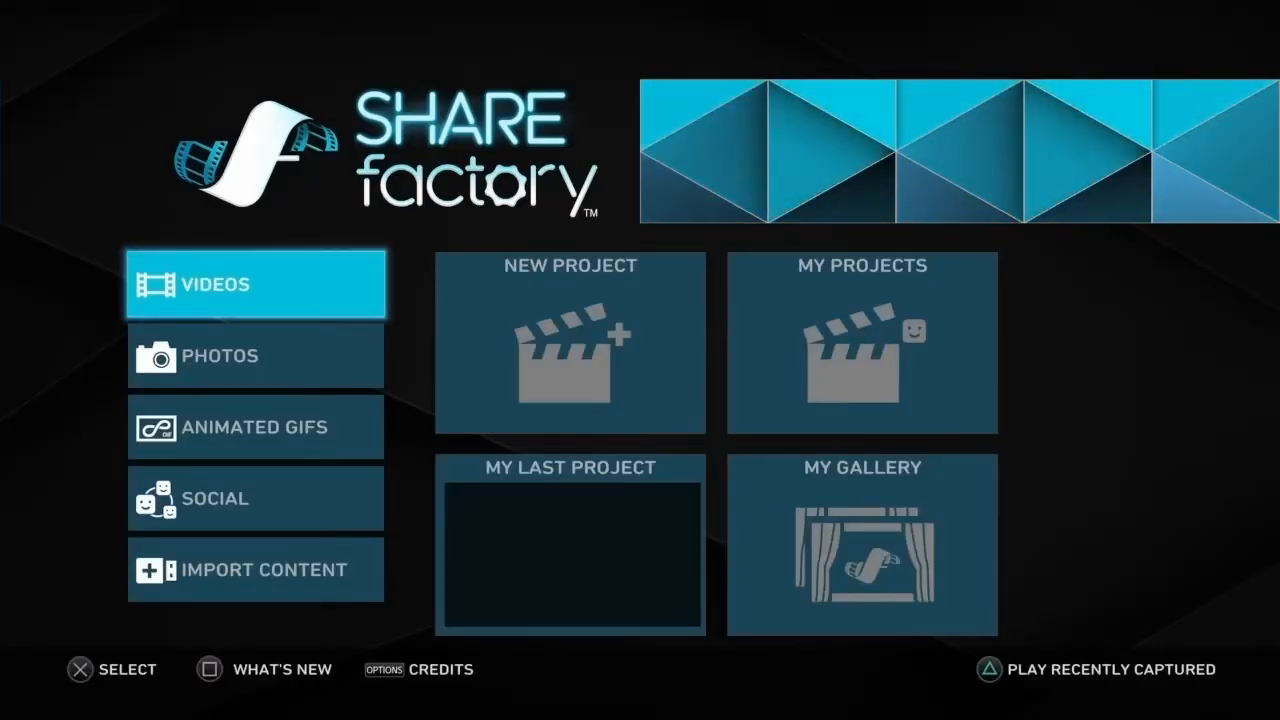
# Step: Look through the main screen's video project options and the Import Content, Animated GIFs and Photos categories
pyautogui.press('Right')
pyautogui.press('Right')
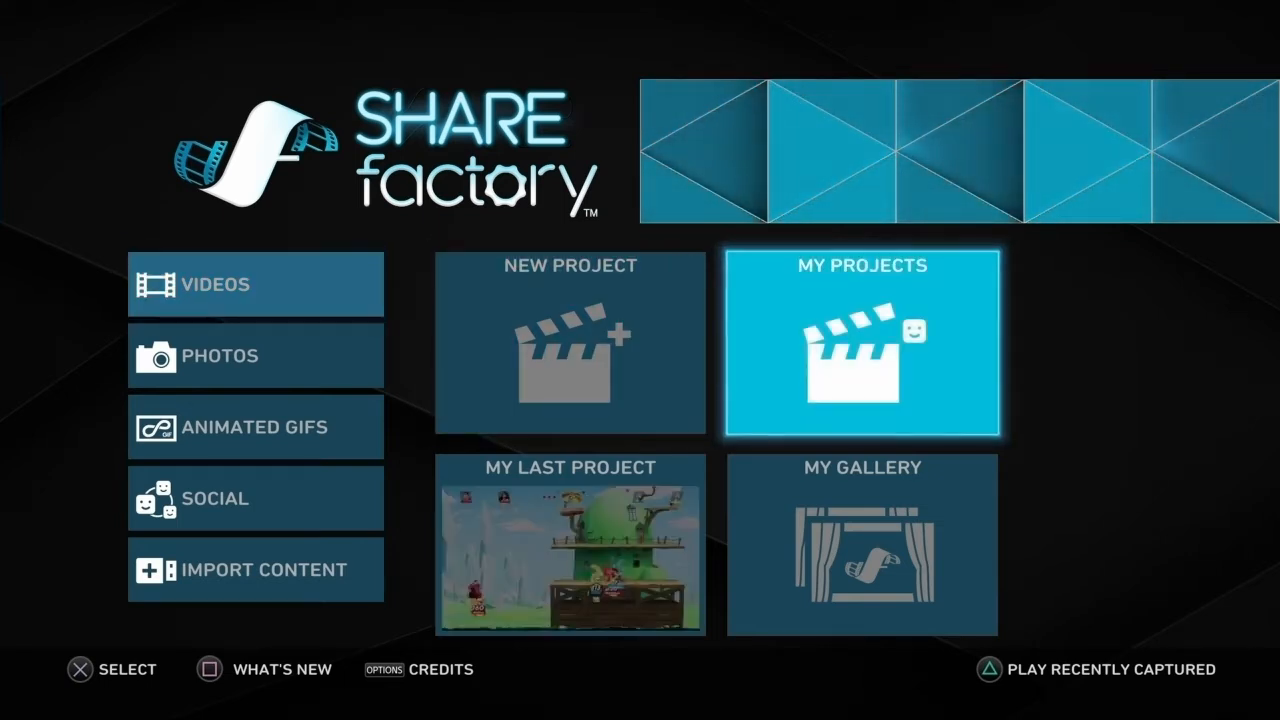
pyautogui.press('Left')
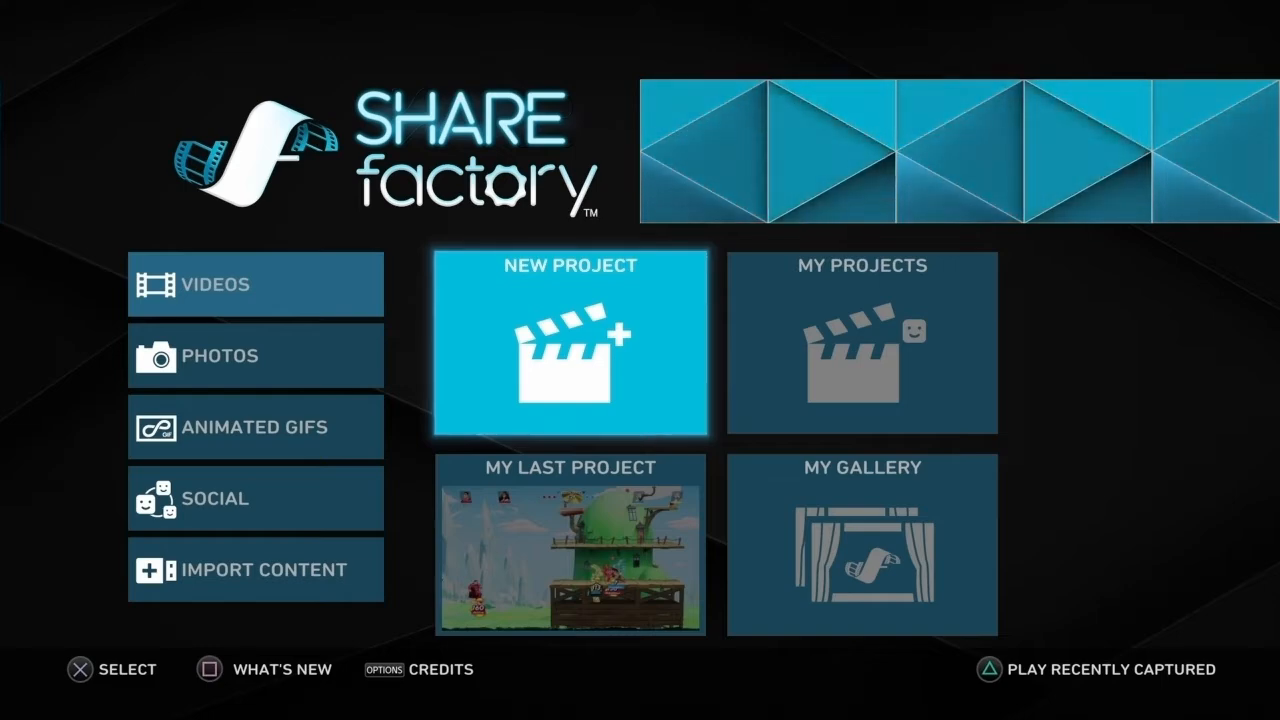
pyautogui.press('Right')
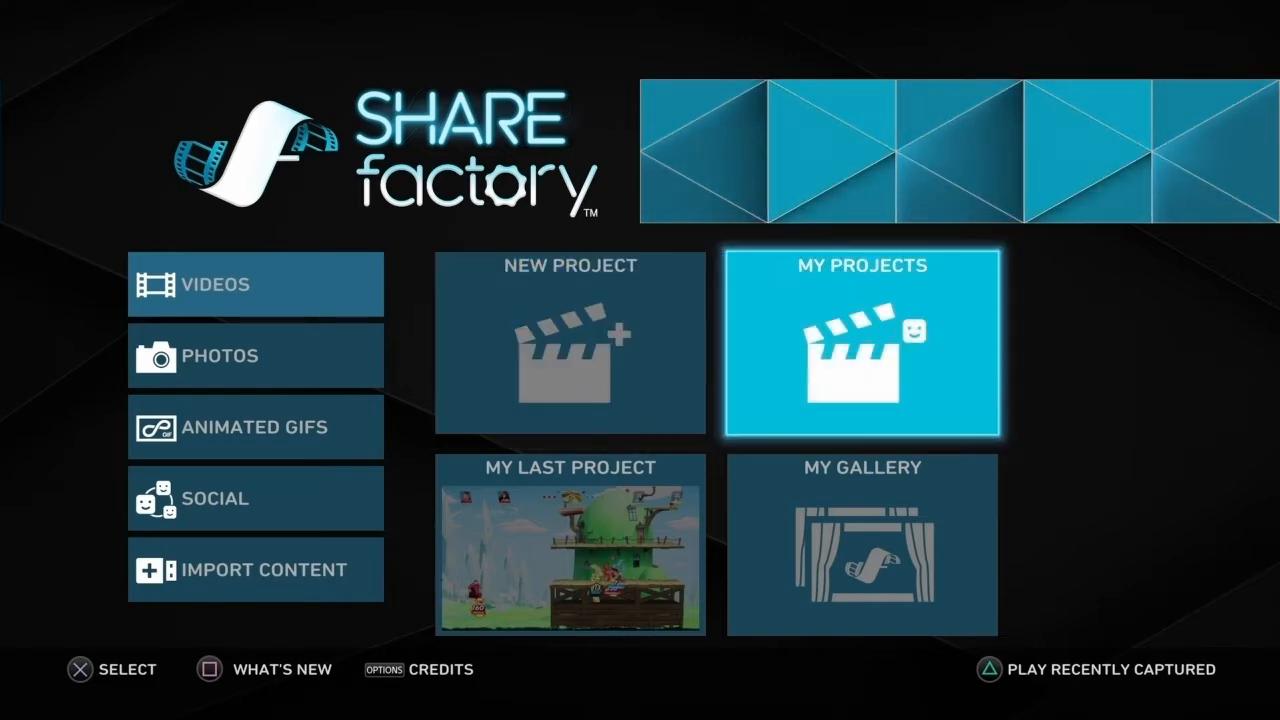
pyautogui.press('Left')
pyautogui.press('Right')
pyautogui.press('Left')
pyautogui.press('Left')
pyautogui.press('Down')
pyautogui.press('Down')
pyautogui.press('Down')
pyautogui.press('Down')
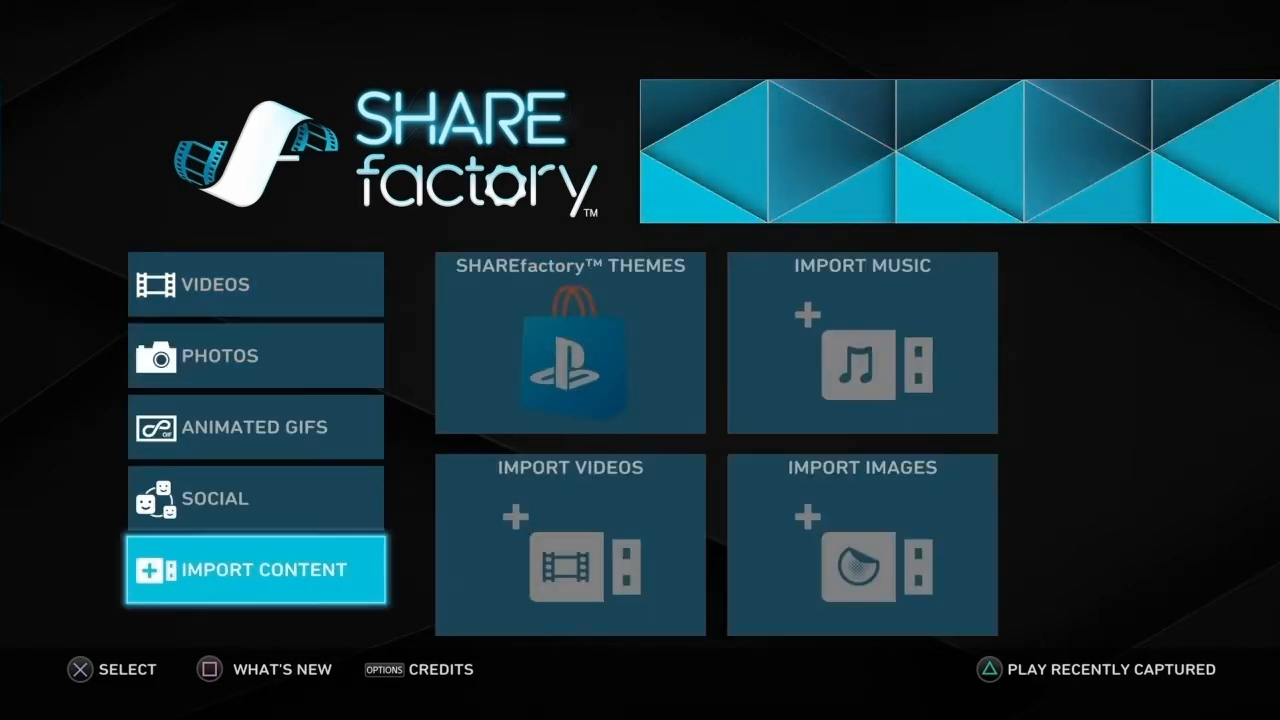
pyautogui.press('Up')
pyautogui.press('Up')
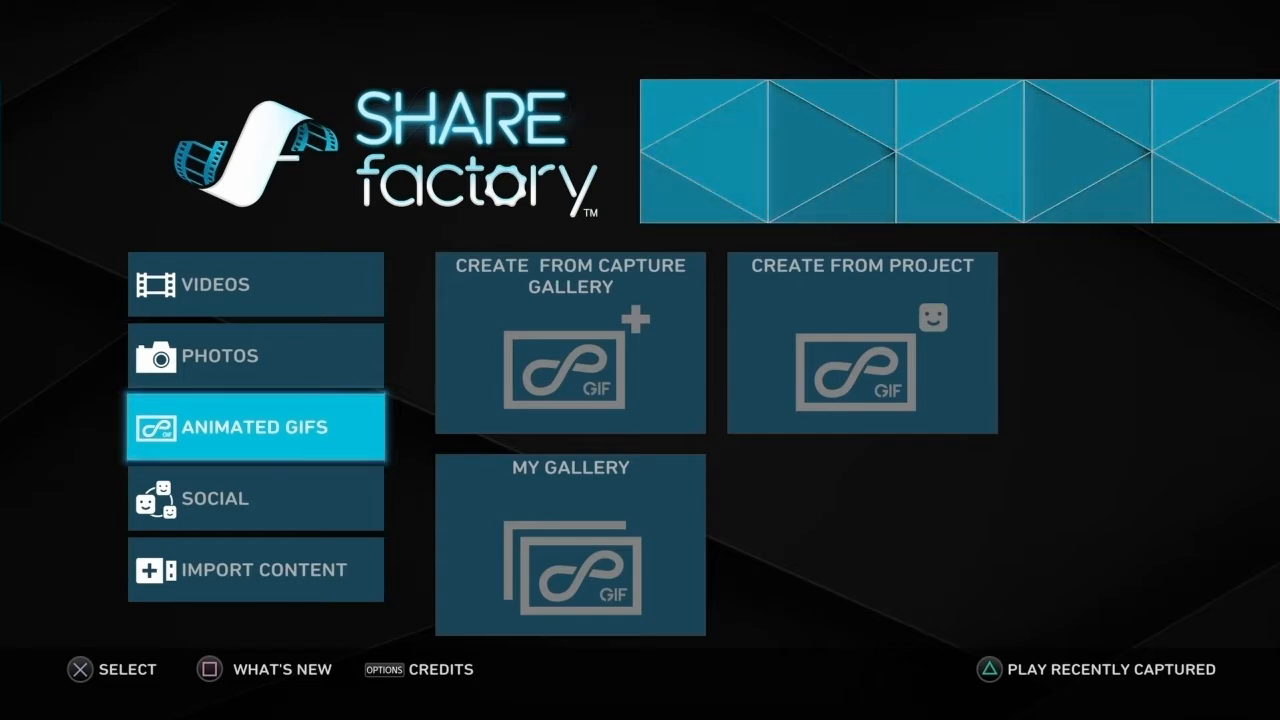
pyautogui.press('Up')
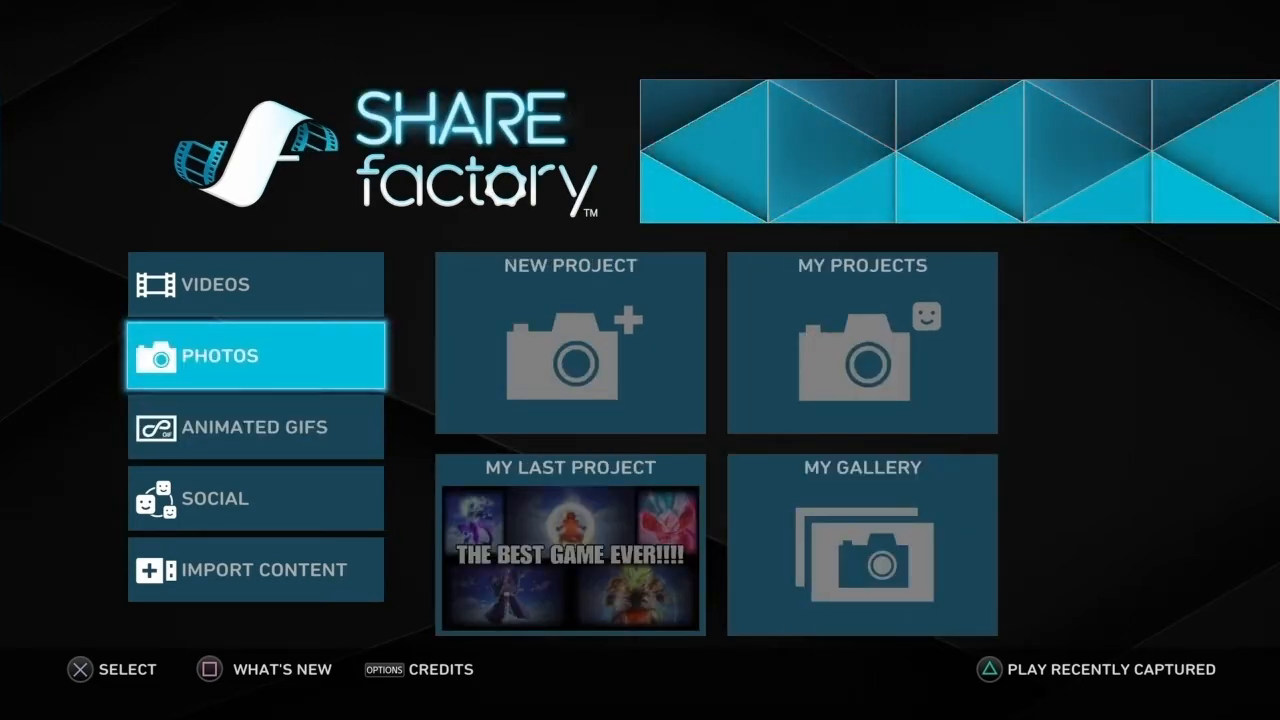
# Step: Start a new video project
pyautogui.press('Up')
pyautogui.press('Right')
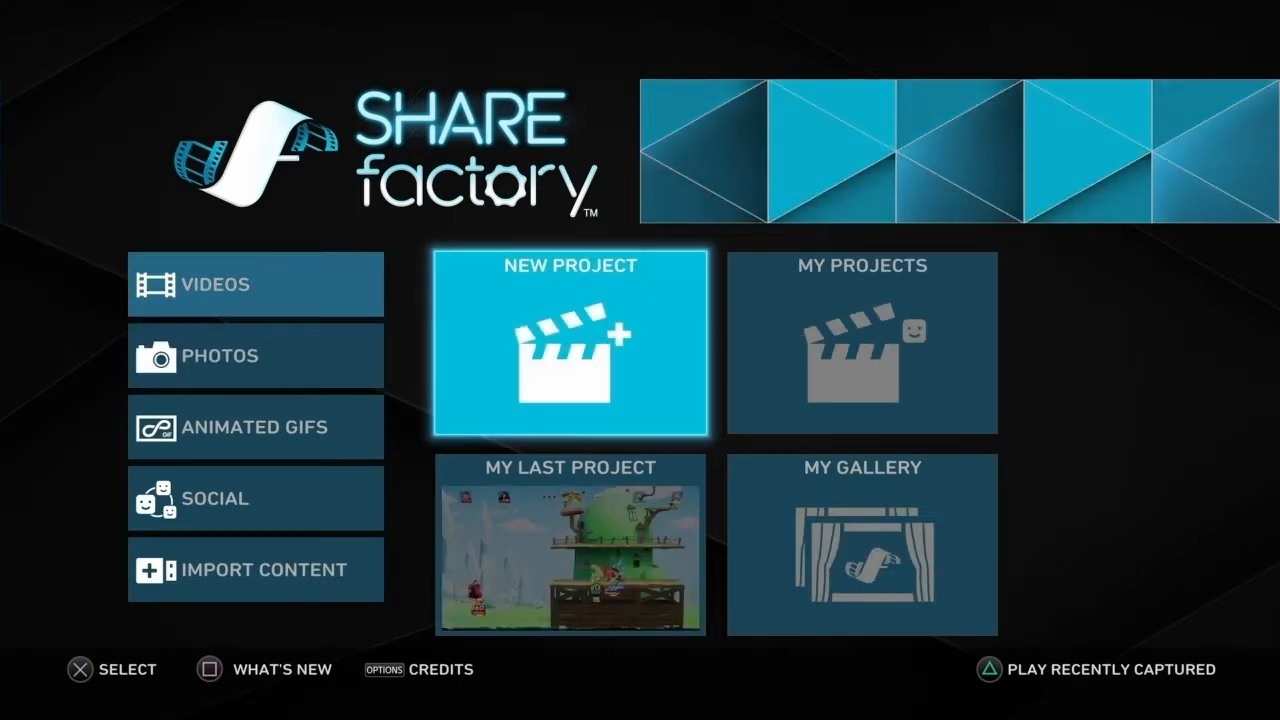
pyautogui.press('Return')
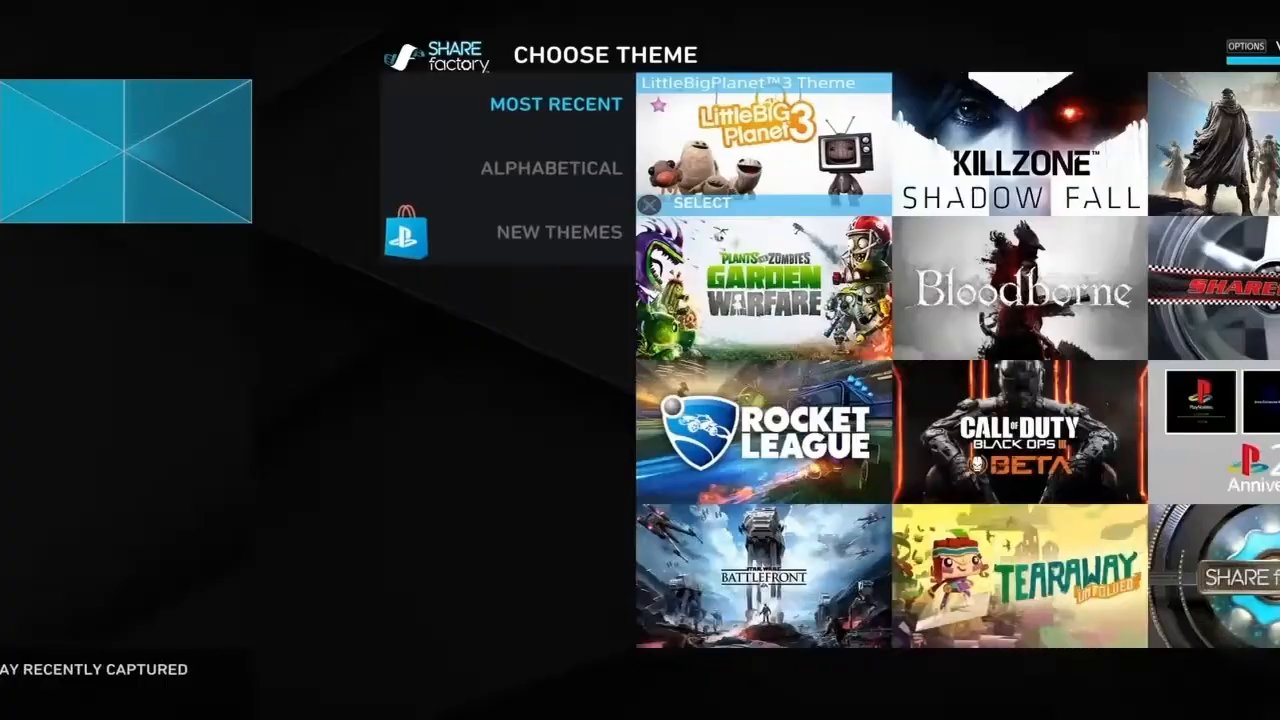
# Step: Choose the Black Ops III MP Beta theme for the video project
pyautogui.press('Down')
pyautogui.press('Down')
pyautogui.press('Down')
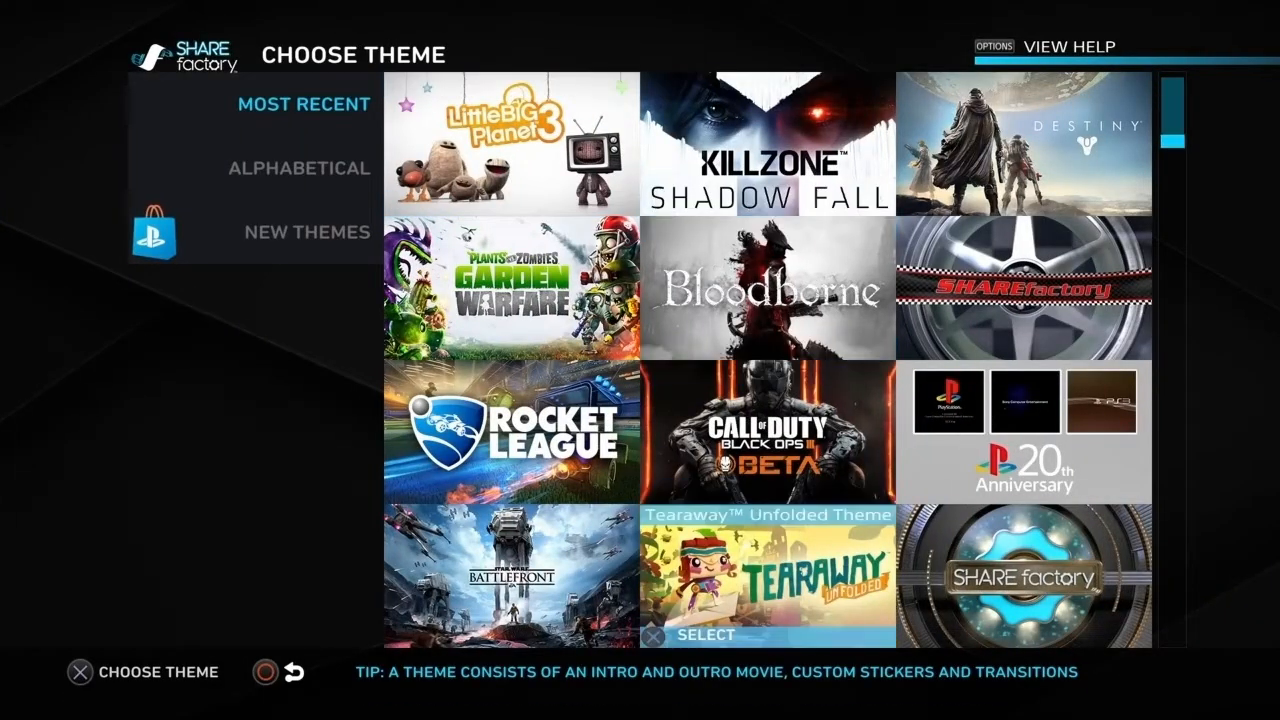
pyautogui.press('Up')
pyautogui.press('Up')
pyautogui.press('Right')
pyautogui.press('Down')
pyautogui.press('Left')
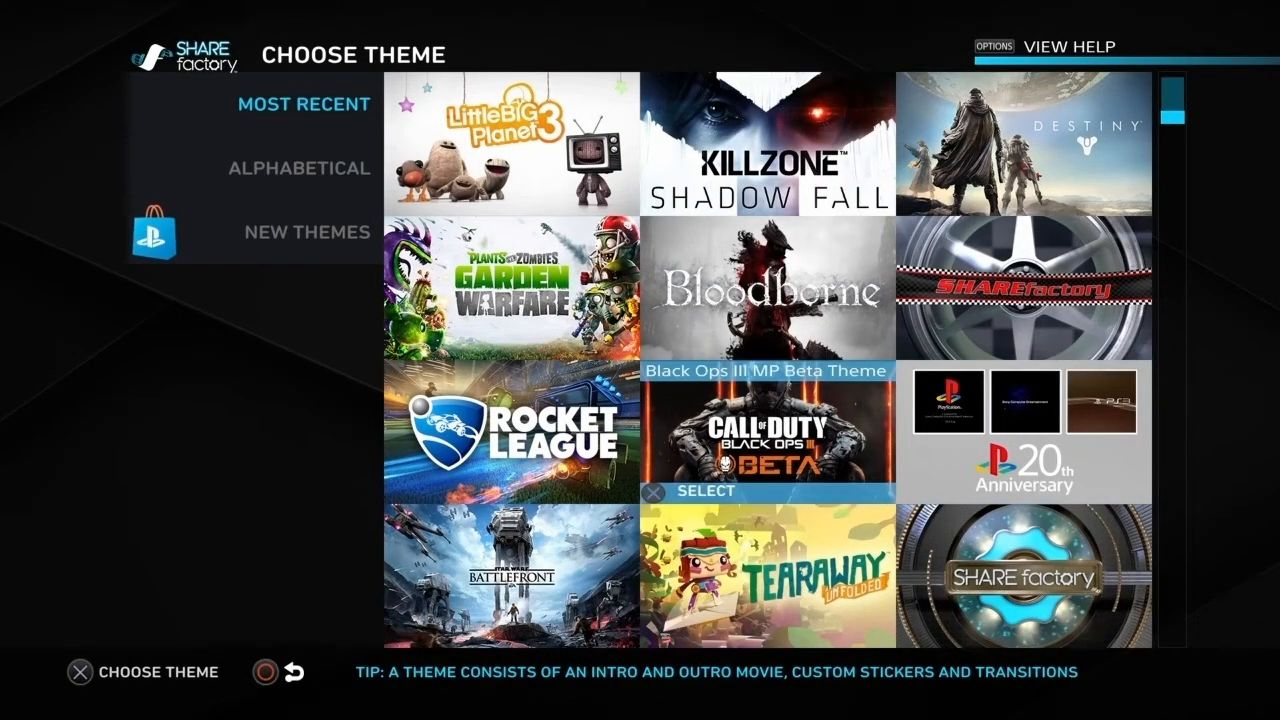
pyautogui.press('Return')
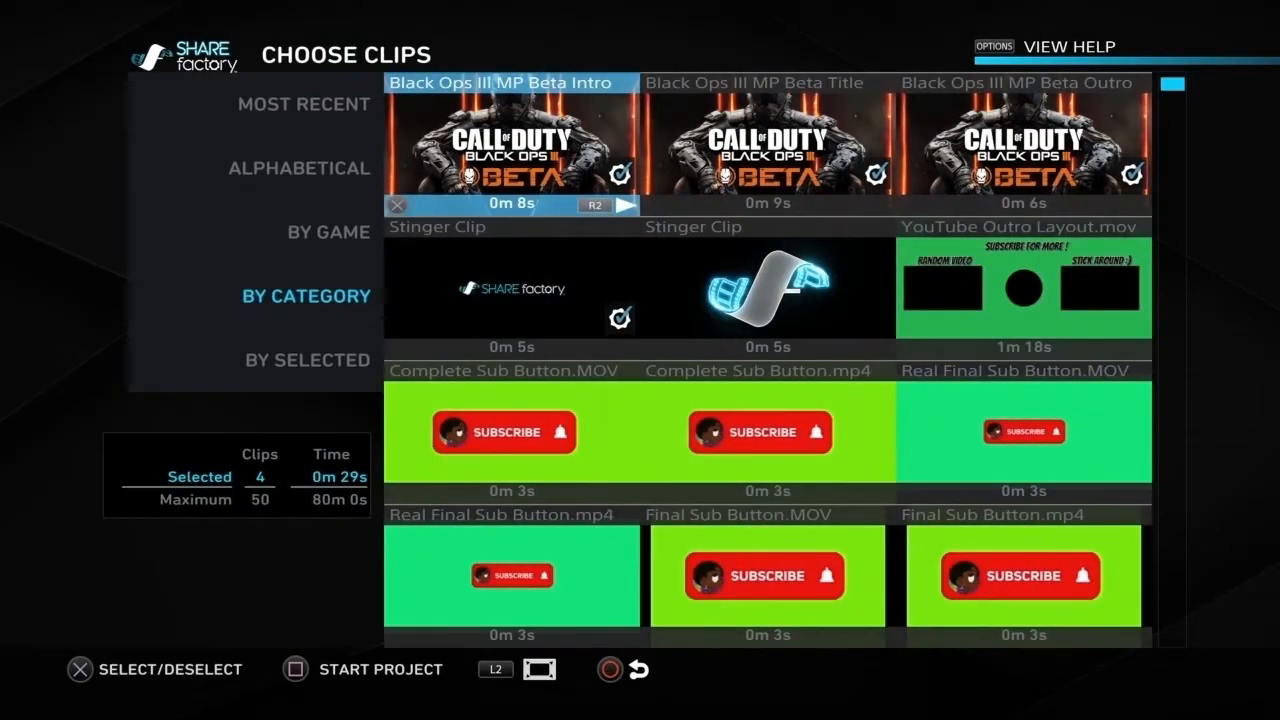
# Step: Preview the Black Ops III MP Beta title and intro clips and look through the other available clips
pyautogui.press('Right')
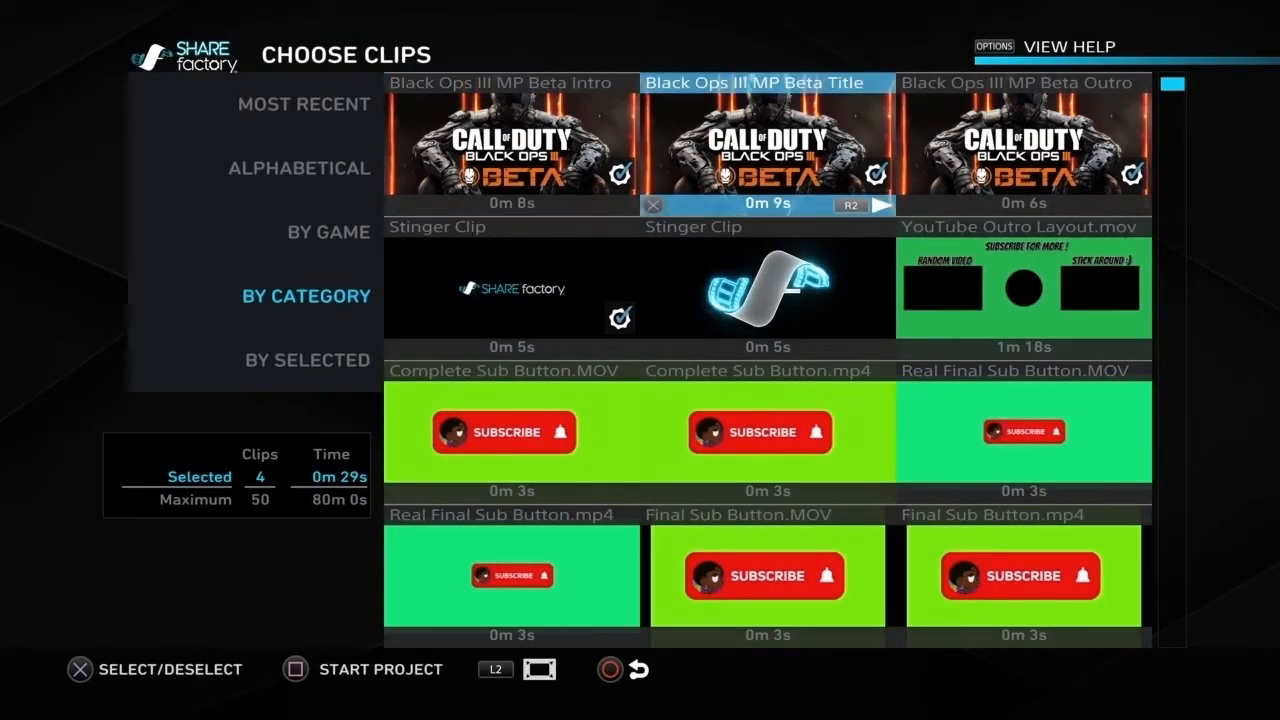
pyautogui.press('R2')
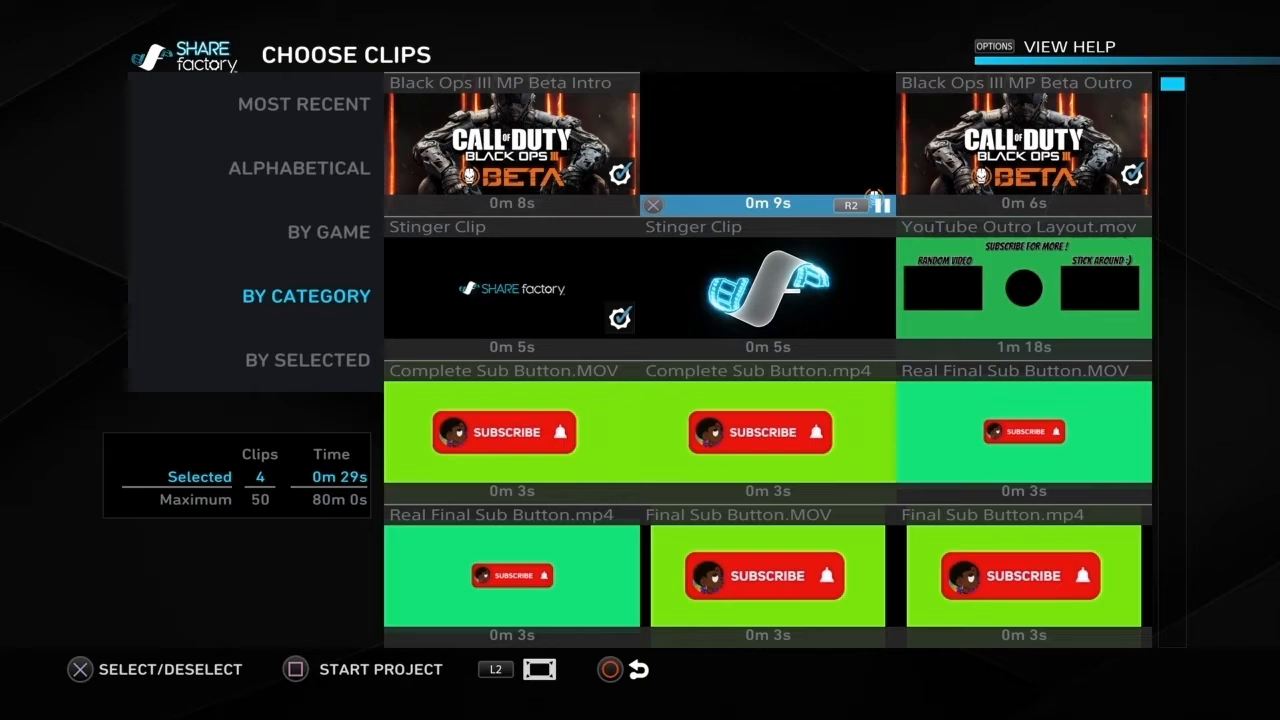
pyautogui.press('Left')
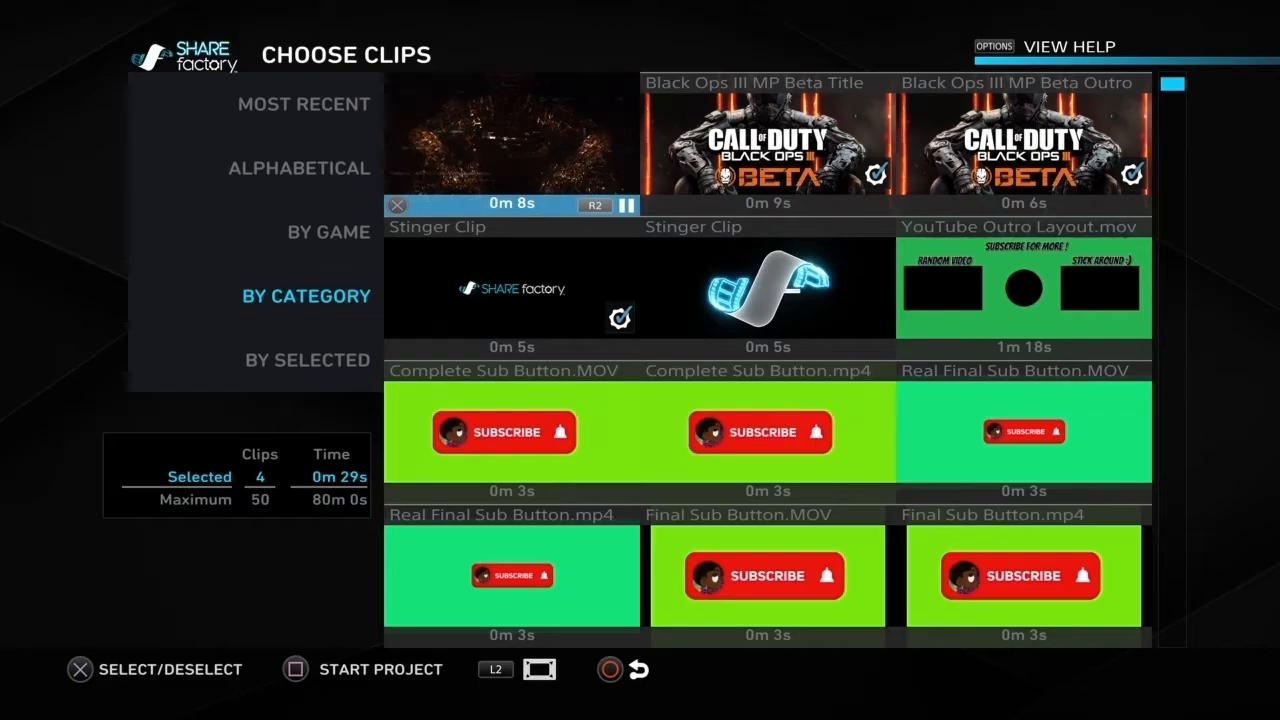
pyautogui.press('Down')
pyautogui.press('Down')
pyautogui.press('Down')
pyautogui.press('Down')
# Step: Return to the theme selection, browse the themes and choose the Batman: Arkham Knight theme
pyautogui.press('Down')
pyautogui.press('Down')
pyautogui.press('Down')
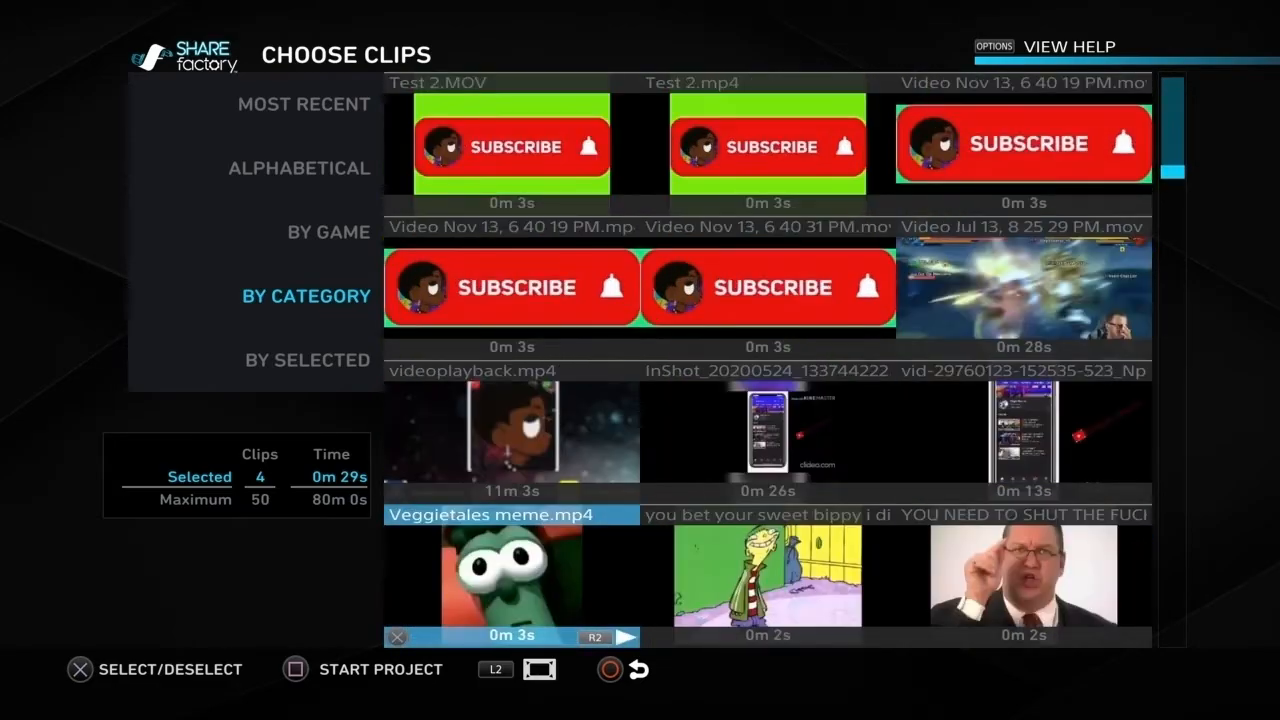
pyautogui.press('Escape')
pyautogui.press('Down')
pyautogui.press('Down')
pyautogui.press('Down')
pyautogui.press('Down')
pyautogui.press('Down')
pyautogui.press('Down')
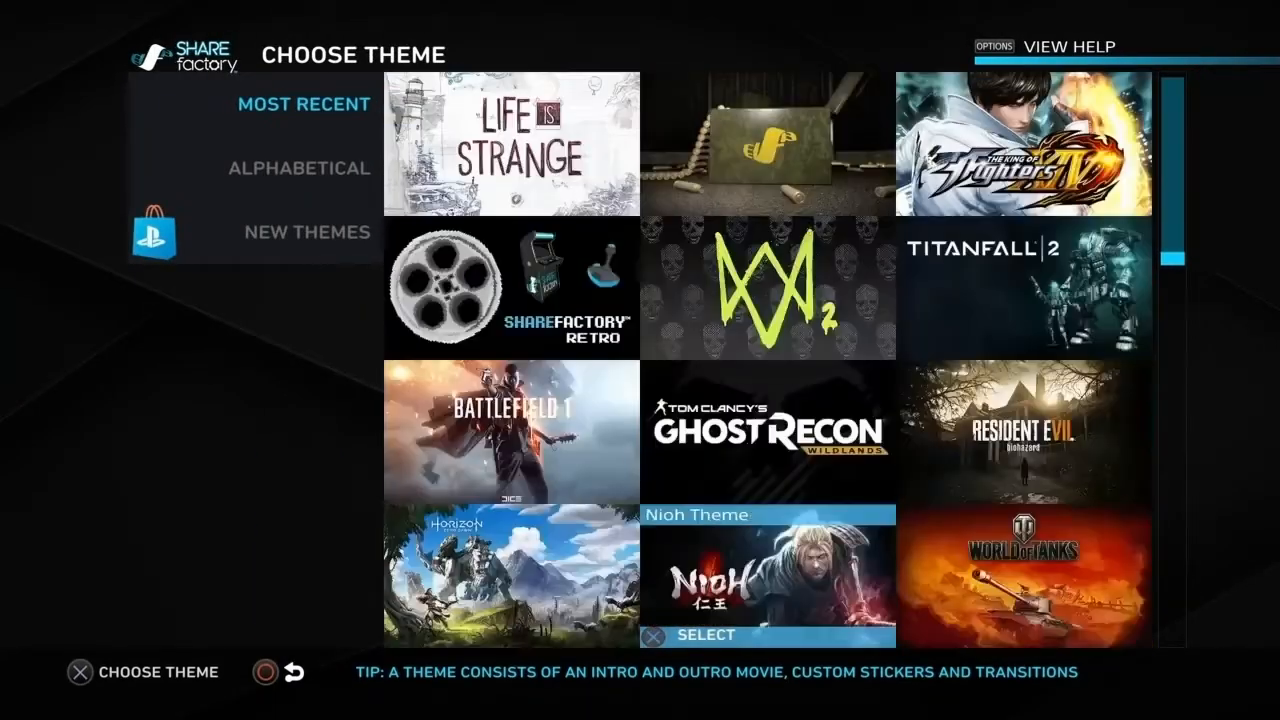
pyautogui.press('Down')
pyautogui.press('Down')
pyautogui.press('Down')
pyautogui.press('Down')
pyautogui.press('Down')
pyautogui.press('Down')
pyautogui.press('Down')
pyautogui.press('Down')
pyautogui.press('Down')
pyautogui.press('Down')
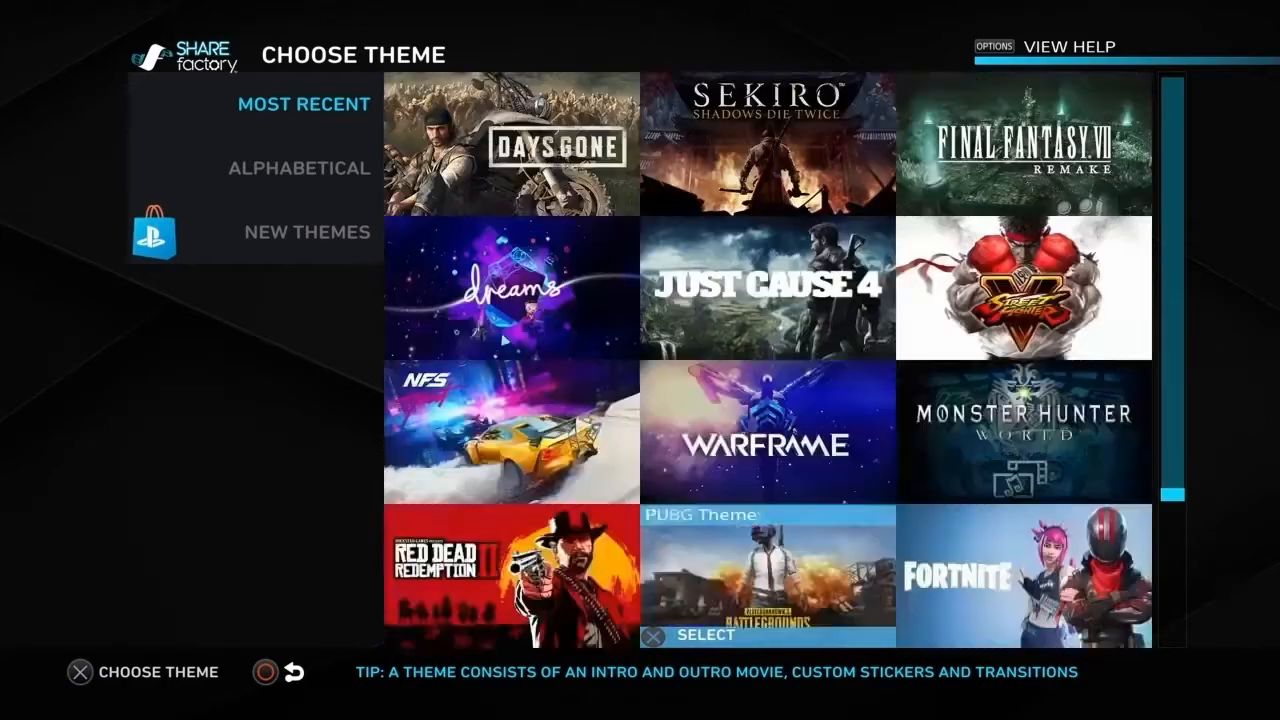
pyautogui.press('Down')
pyautogui.press('Down')
pyautogui.press('Up')
pyautogui.press('Up')
pyautogui.press('Right')
pyautogui.press('Down')
pyautogui.press('Up')
pyautogui.press('Up')
pyautogui.press('Left')
pyautogui.press('Down')
pyautogui.press('Down')
pyautogui.press('Right')
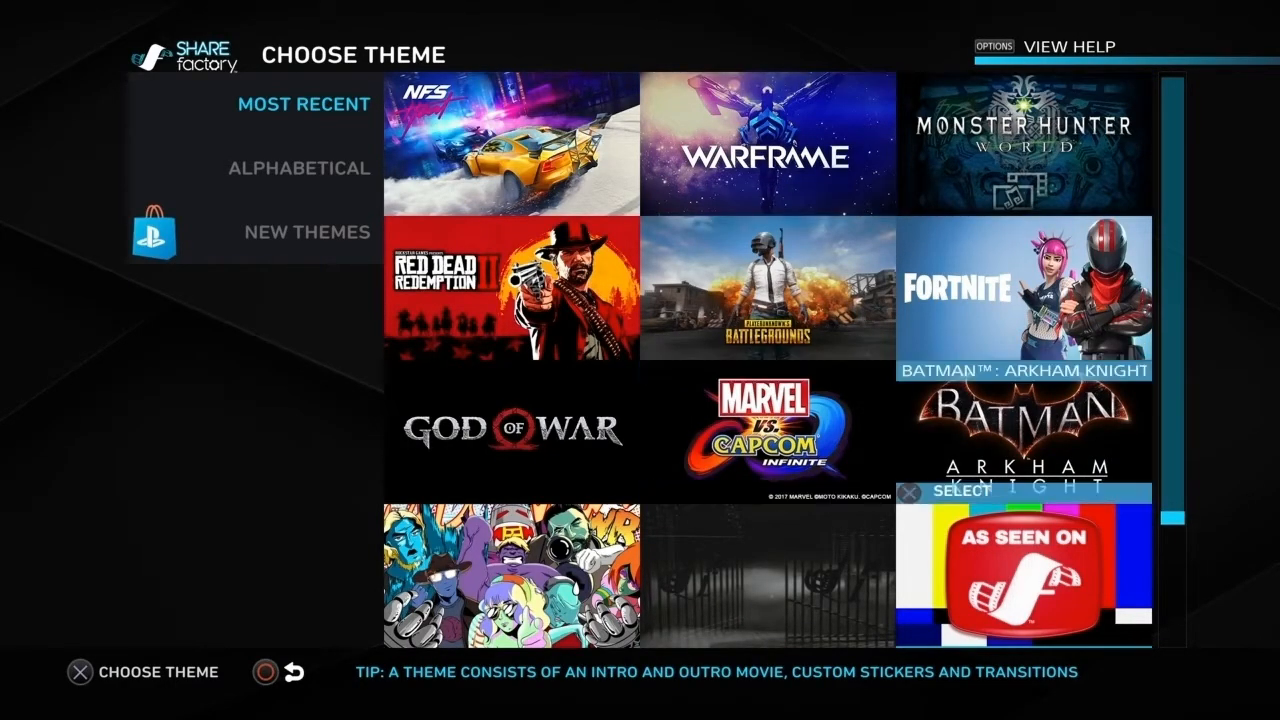
pyautogui.press('Return')
# Step: Preview the first two Batman: Arkham Knight theme clips
pyautogui.press('Right')
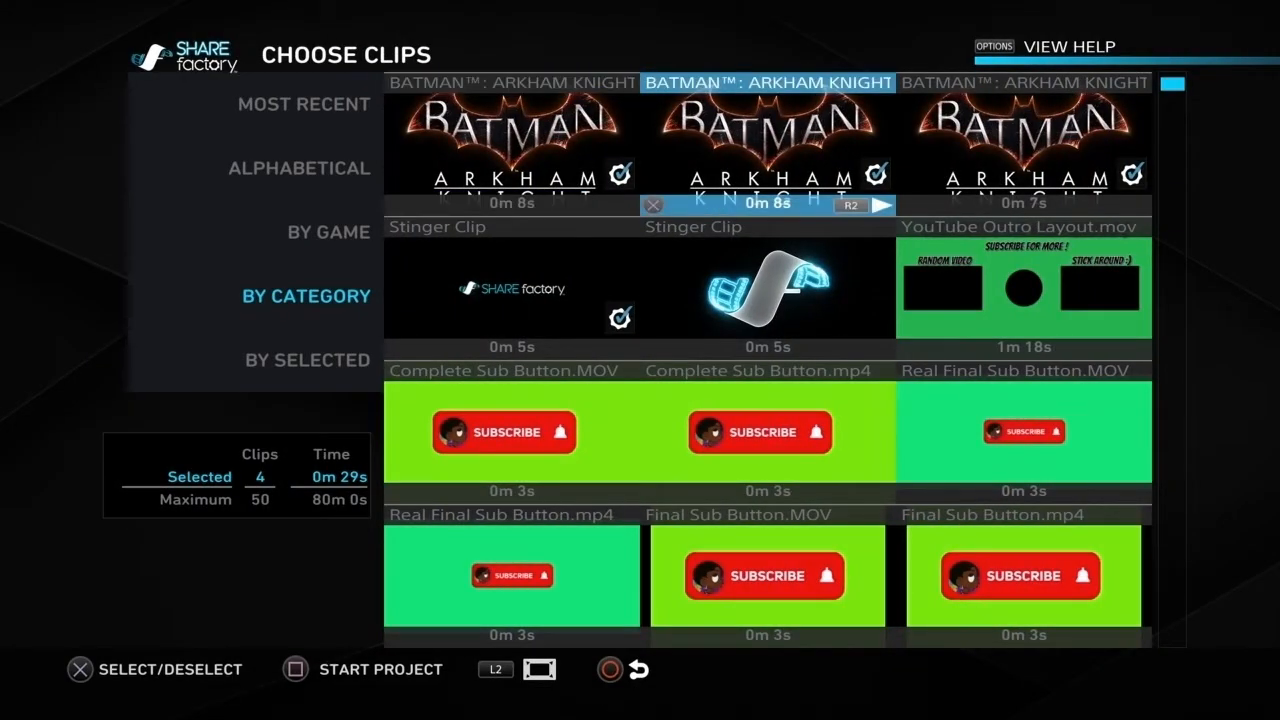
pyautogui.press('space')
pyautogui.press('Left')
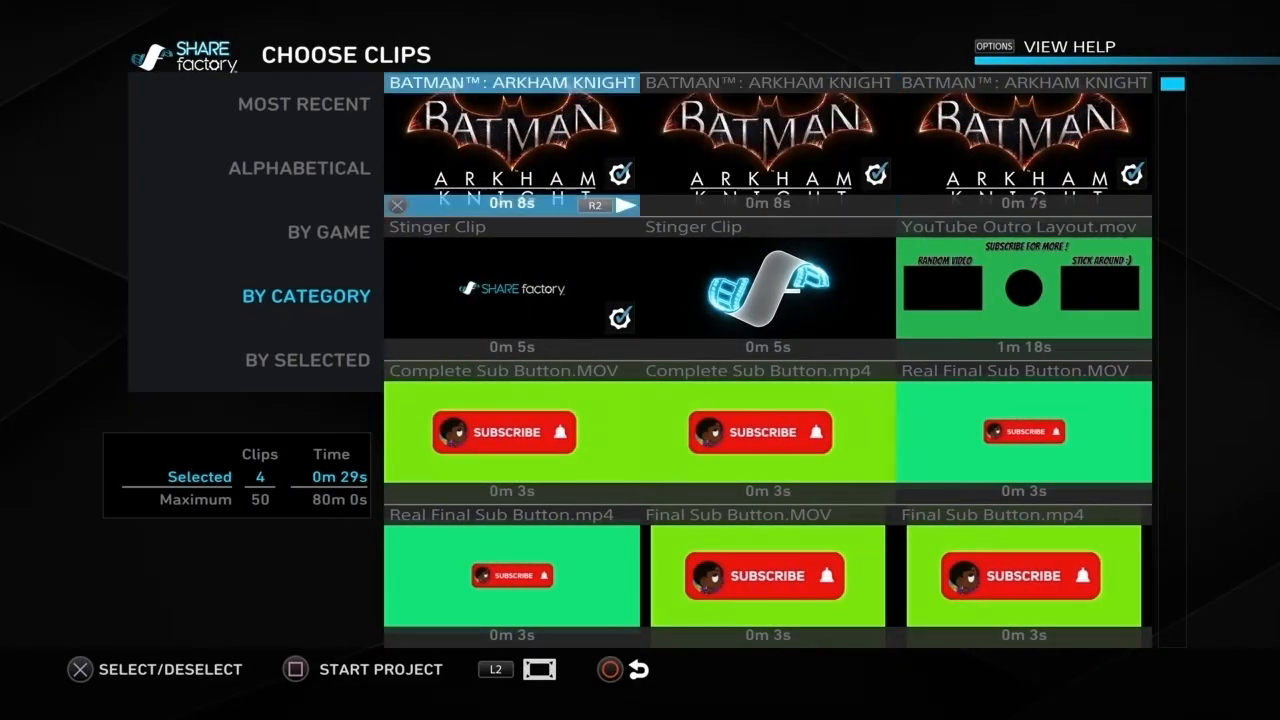
# Step: Return to the theme selection and choose the Infomercial (As Seen On) theme
pyautogui.press('Escape')
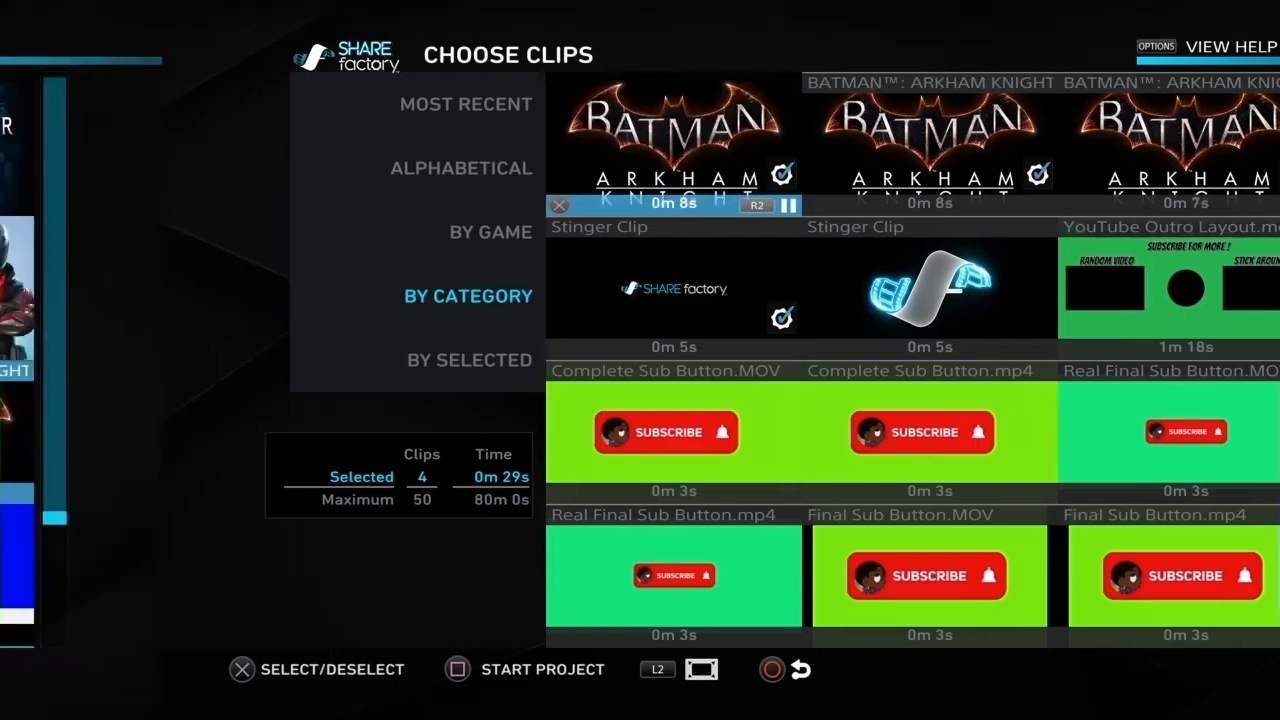
pyautogui.press('Down')
pyautogui.press('Return')
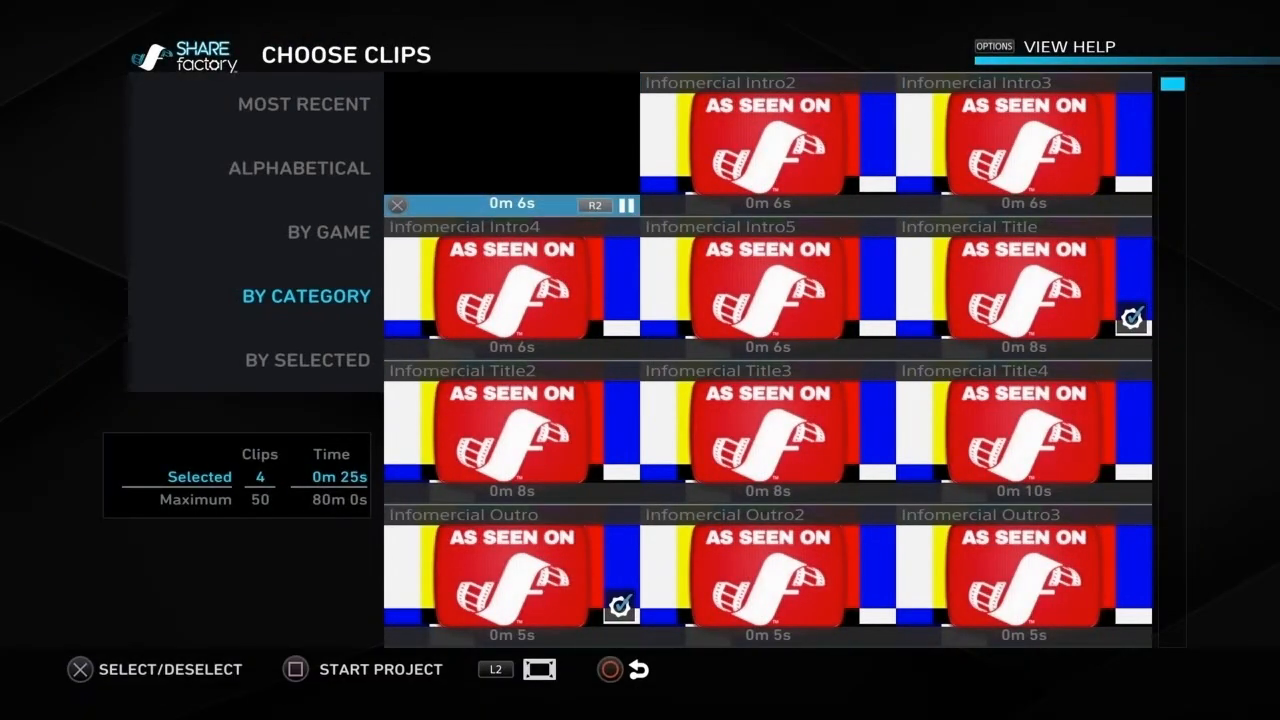
# Step: Preview the Infomercial theme's title, intro and outro clips
pyautogui.press('Right')
pyautogui.press('Right')
pyautogui.press('Down')
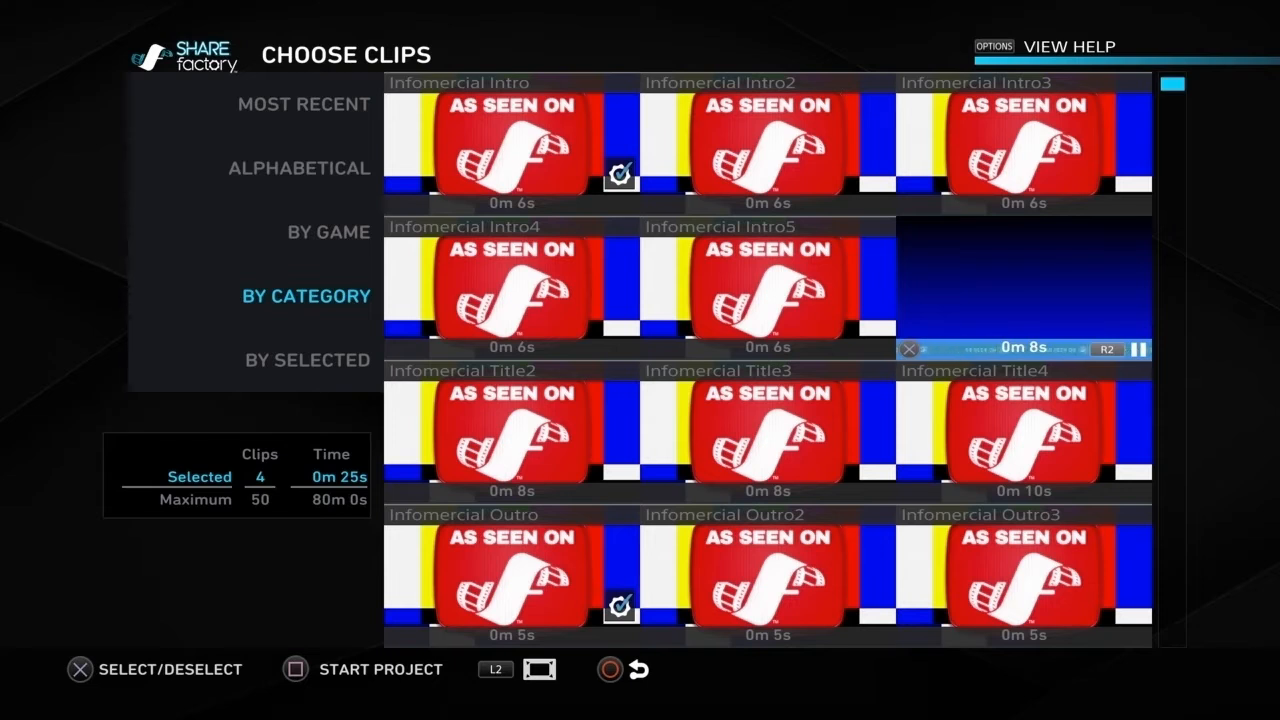
pyautogui.press('Left')
pyautogui.press('Left')
pyautogui.press('Left')
pyautogui.press('Right')
pyautogui.press('Up')
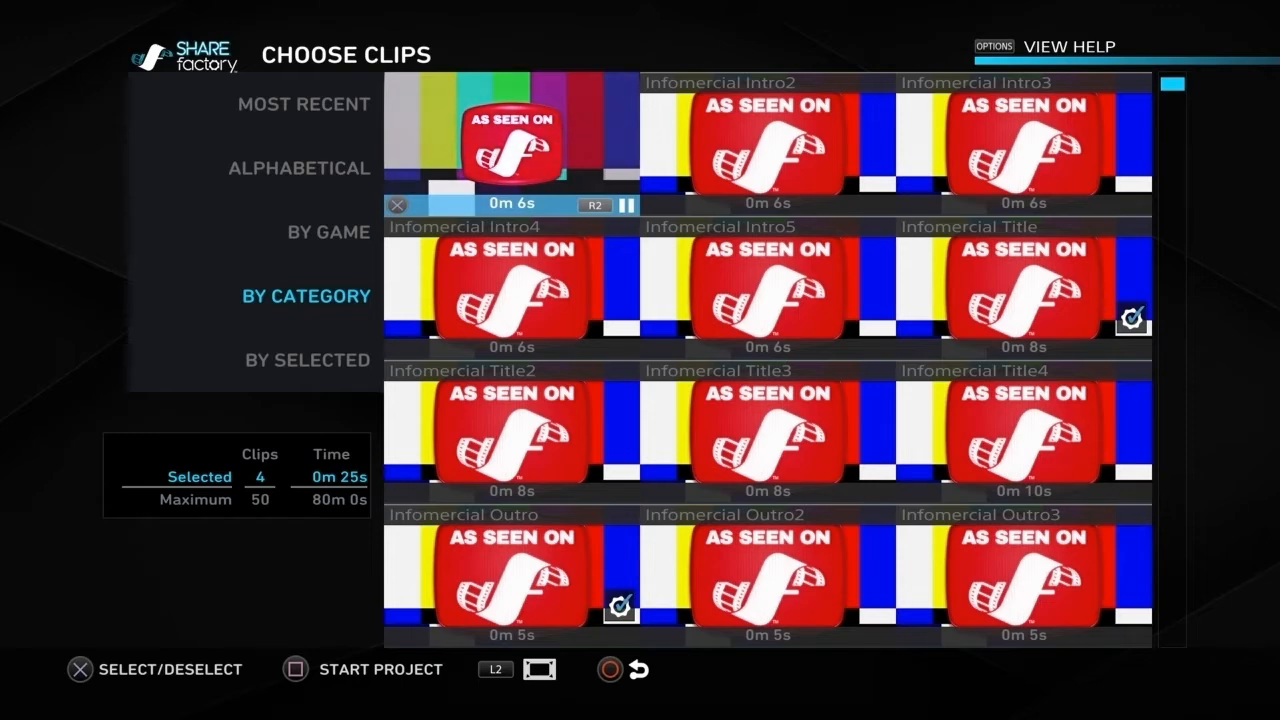
pyautogui.press('Down')
pyautogui.press('Down')
pyautogui.press('Down')
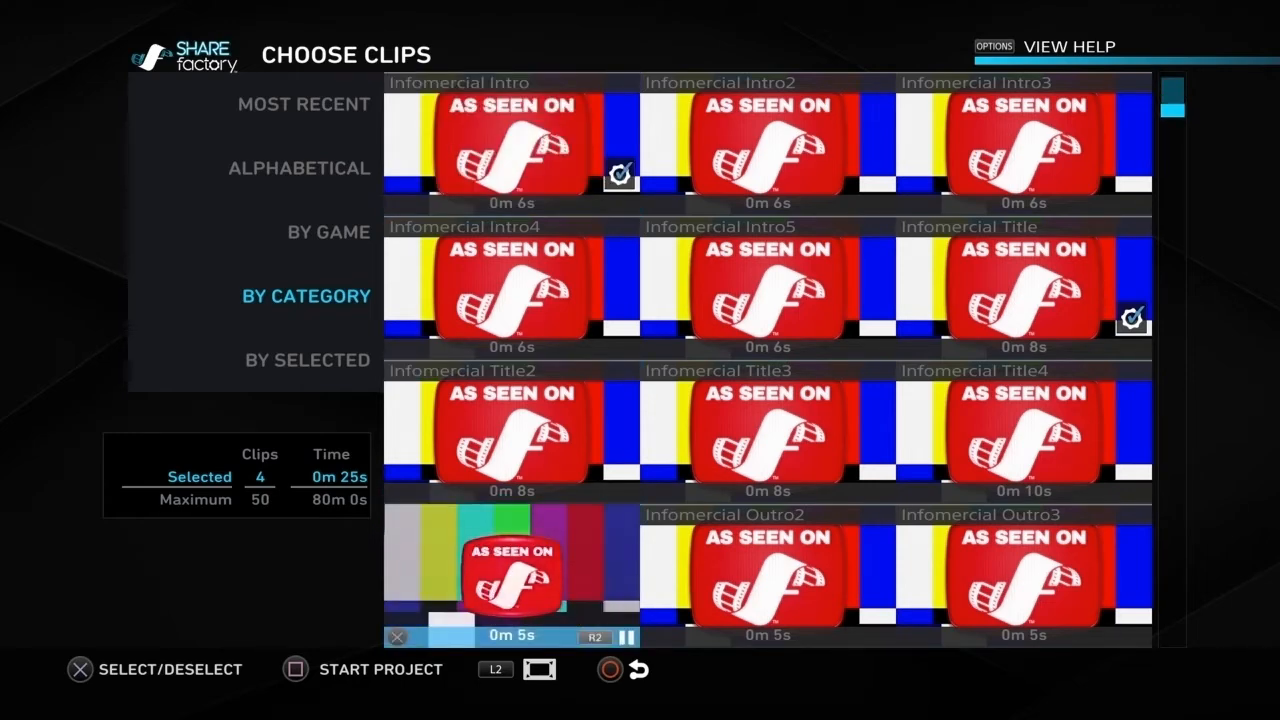
# Step: Look through the remaining Infomercial outros, Stinger clips and imported clips in the clip list
pyautogui.press('Down')
pyautogui.press('Down')
pyautogui.press('Down')
pyautogui.press('Right')
pyautogui.press('Up')
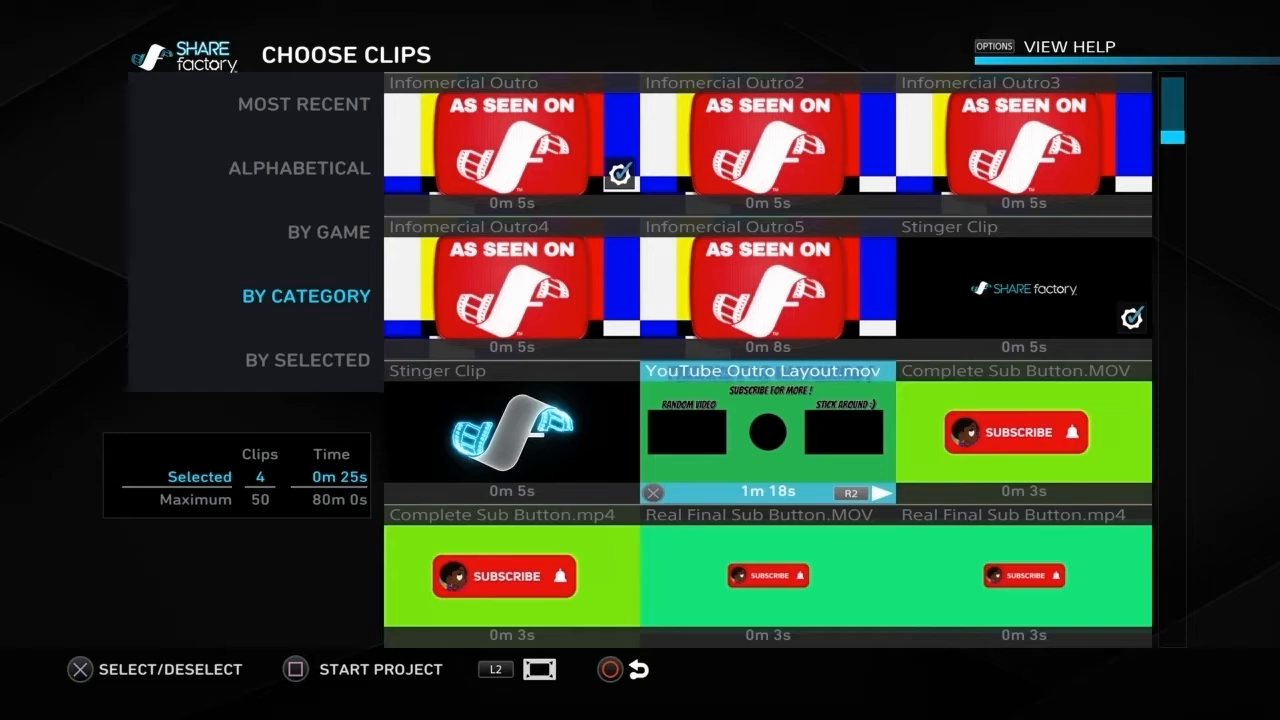
pyautogui.press('Up')
pyautogui.press('Right')
pyautogui.press('Left')
pyautogui.press('Right')
pyautogui.press('Left')
pyautogui.press('Down')
pyautogui.press('Down')
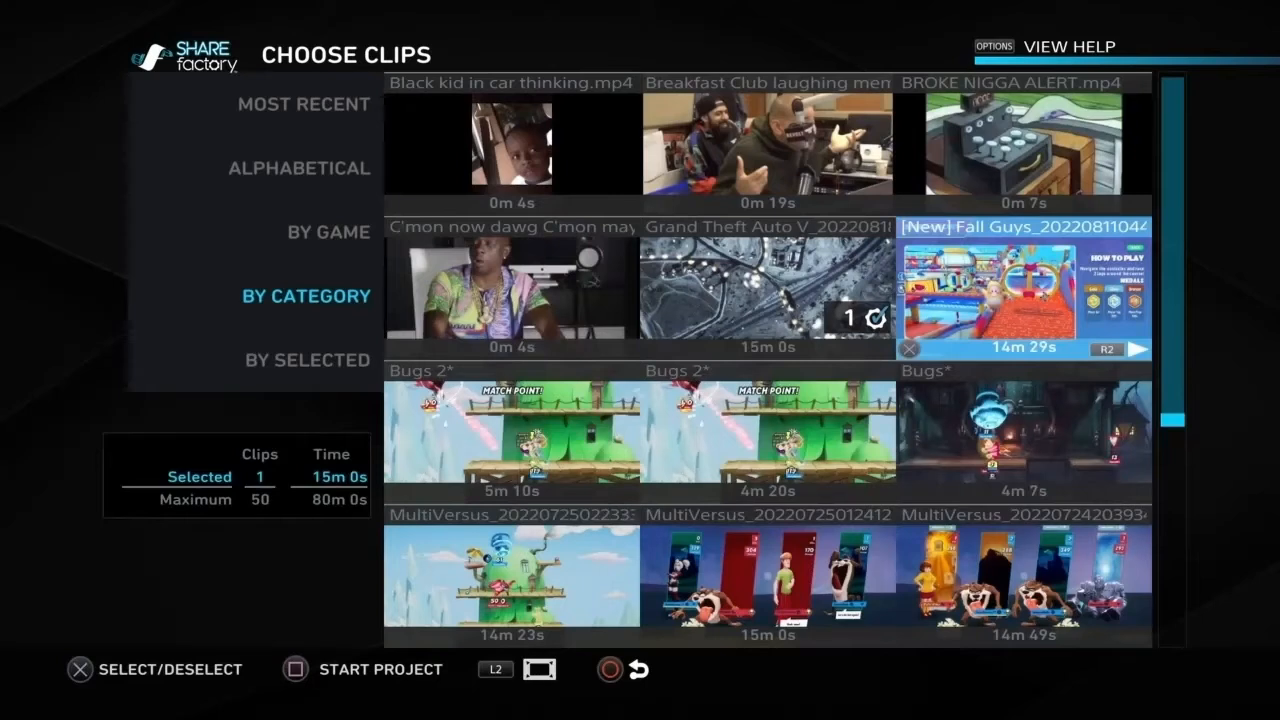
# Step: Start the project with only the 15-minute Grand Theft Auto V clip selected and rename the project Example Video
pyautogui.press('Left')
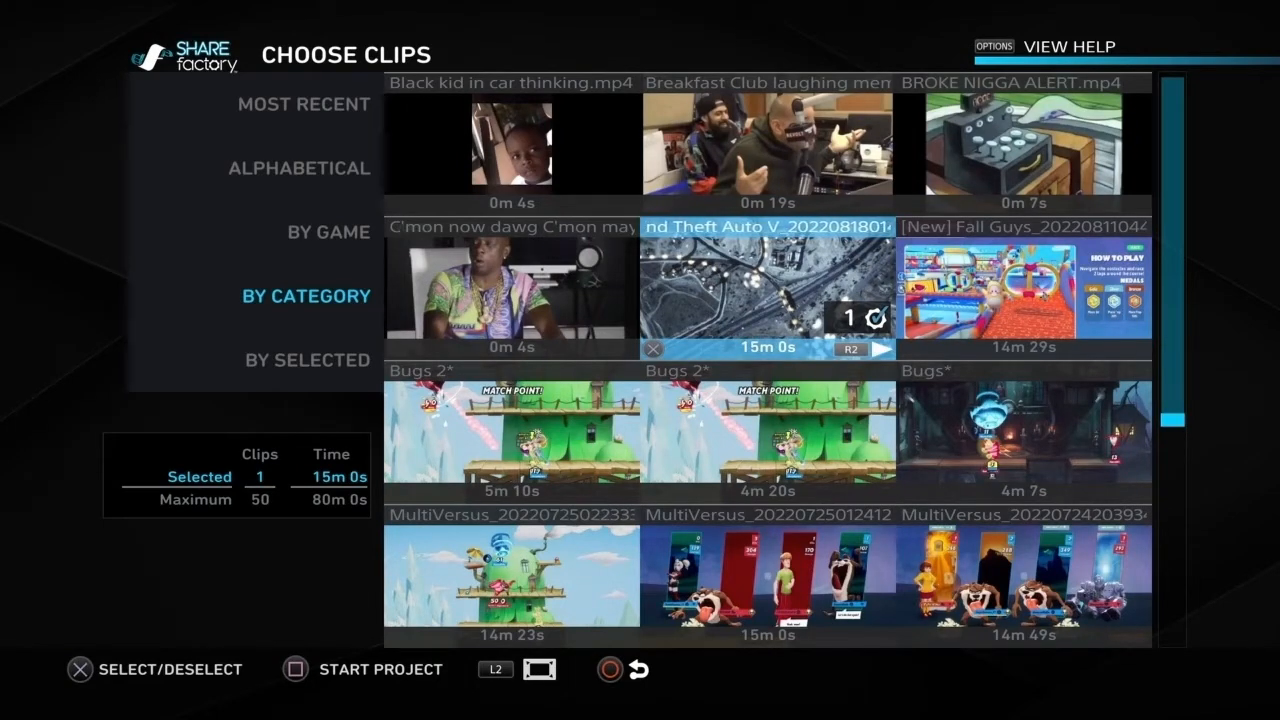
pyautogui.press('Return')
pyautogui.press('Left')
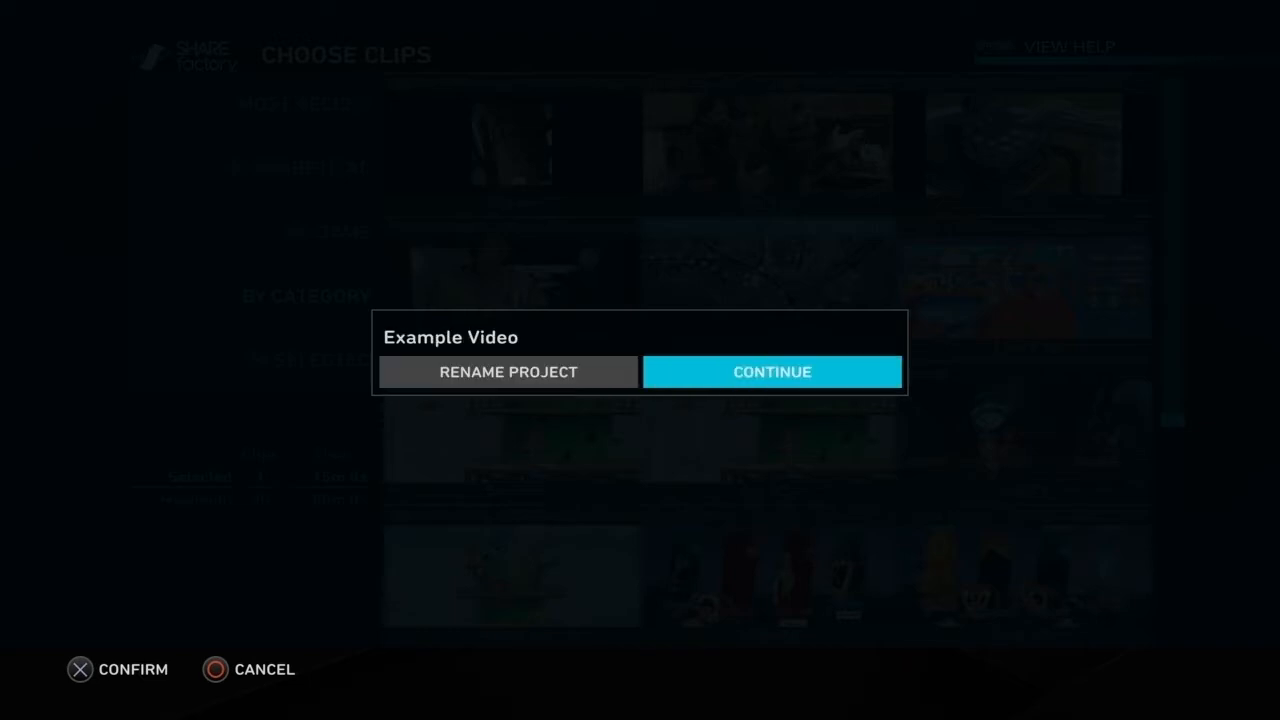
pyautogui.press('Return')
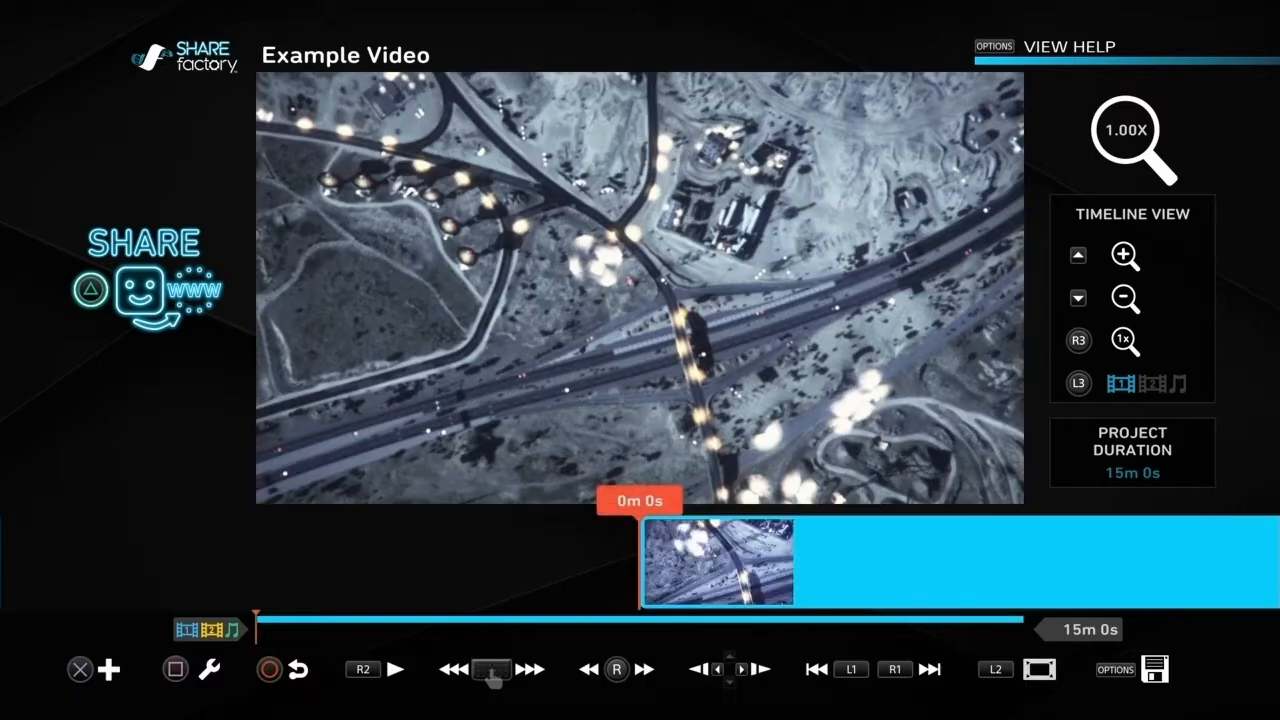
# Step: Play the clip in the timeline and advance the playhead to 0m 36s
pyautogui.press('space')
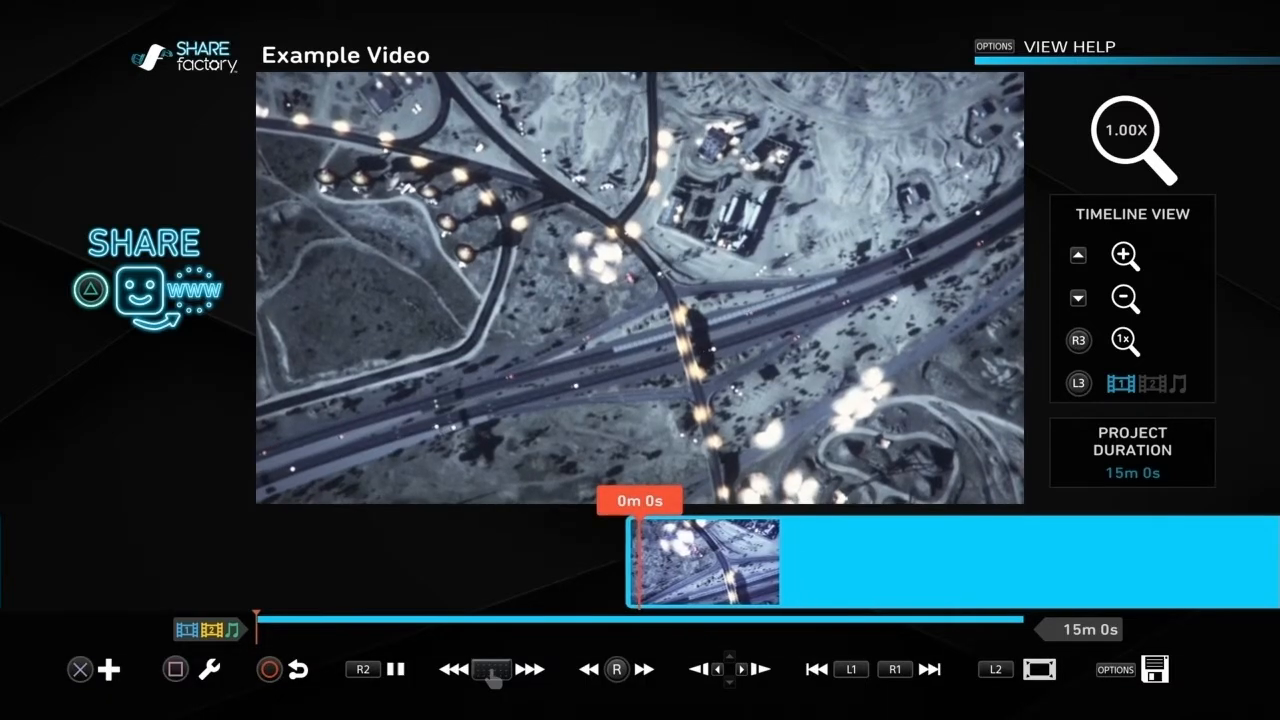
pyautogui.press('Right')
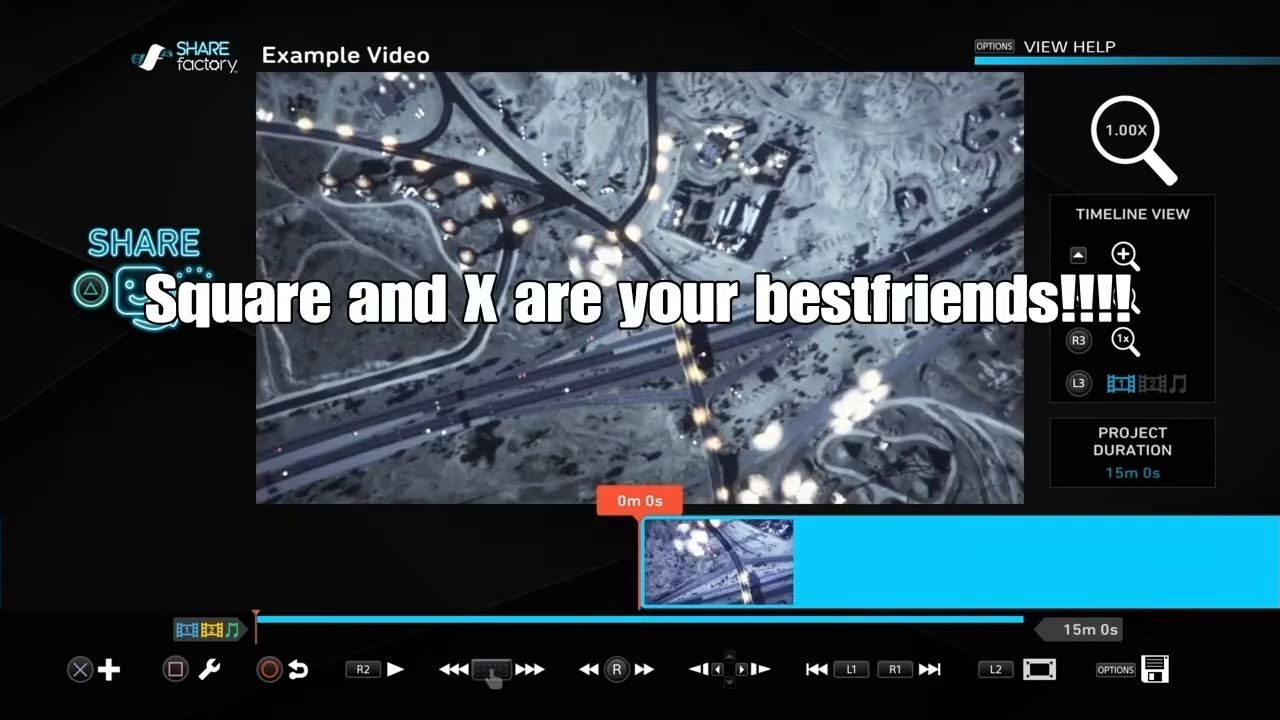
# Step: Check the options for adding content and editing the clip, and open Split Clip for the gameplay clip
pyautogui.press('Return')
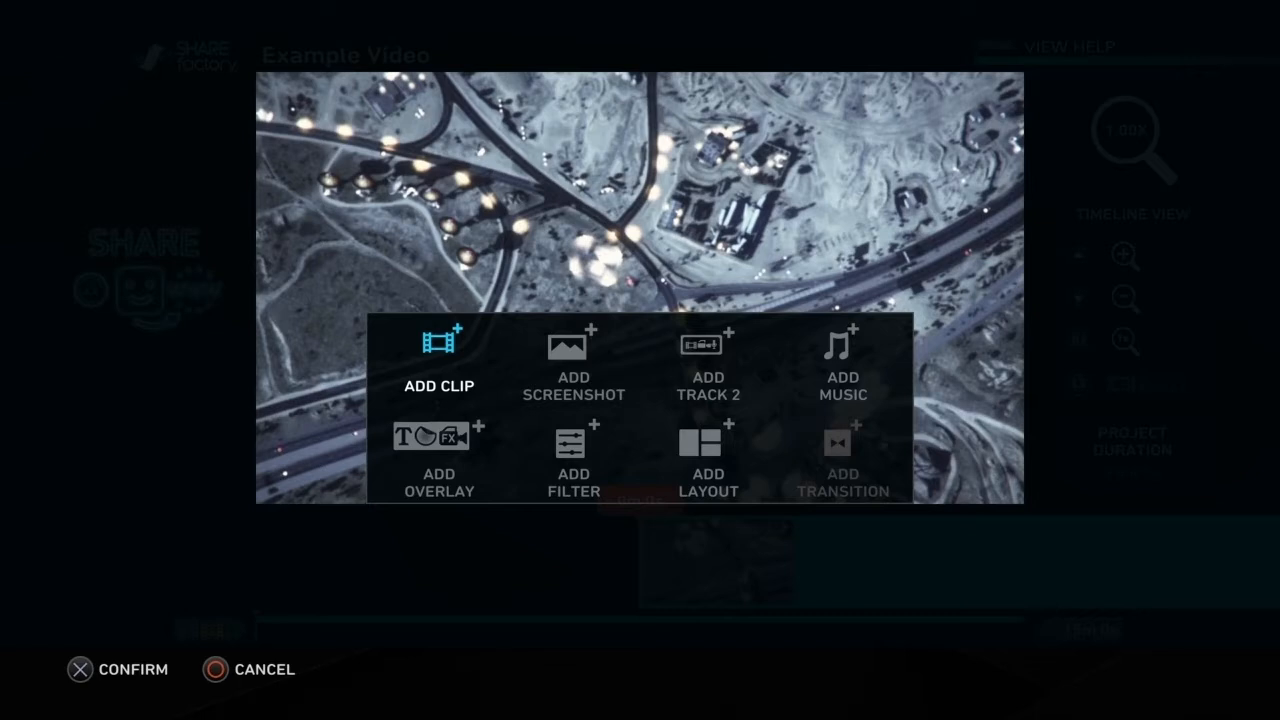
pyautogui.press('Escape')
pyautogui.press('Return')
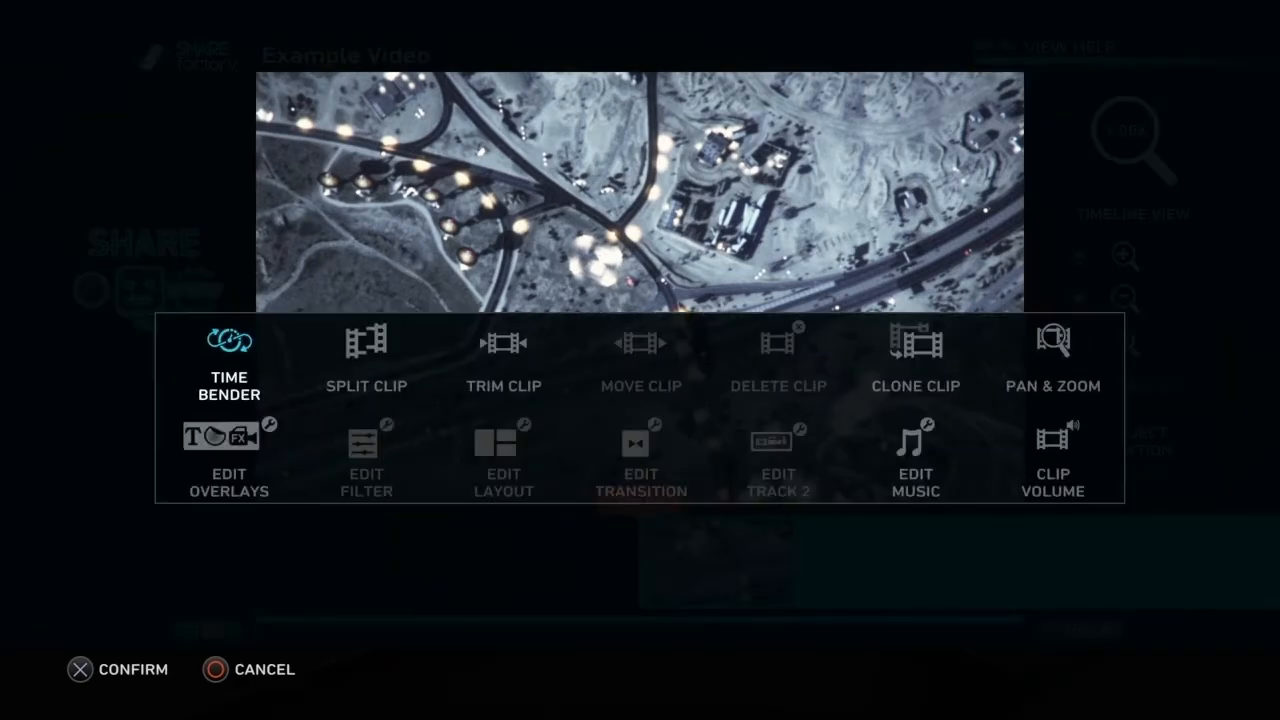
pyautogui.press('Right')
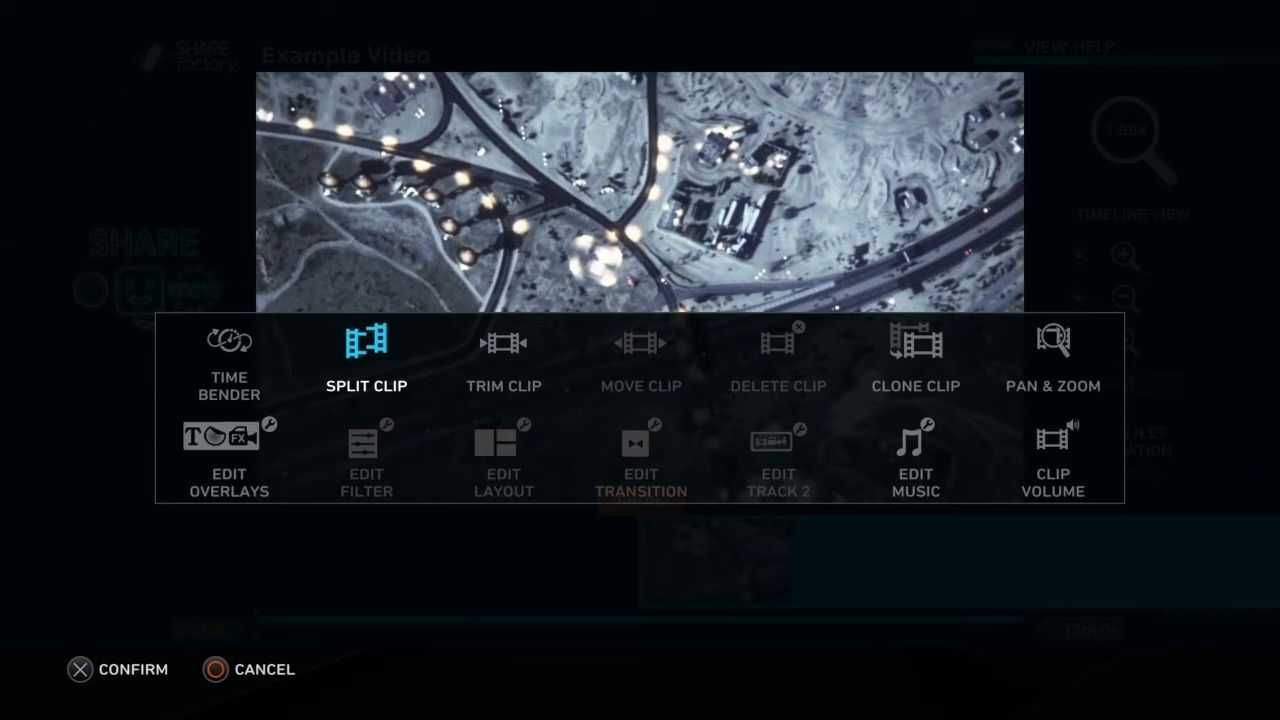
pyautogui.press('Left')
pyautogui.press('Right')
pyautogui.press('Return')
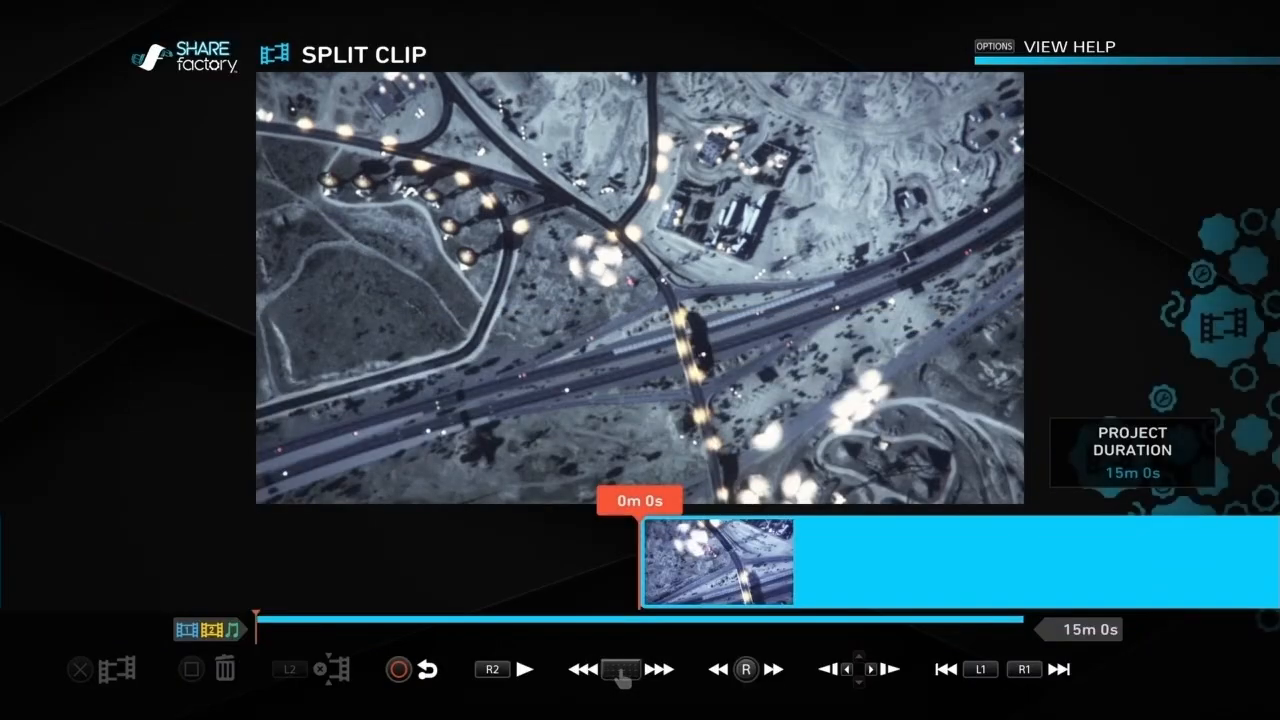
# Step: Split the gameplay clip at 0m 10s
pyautogui.press('Right')
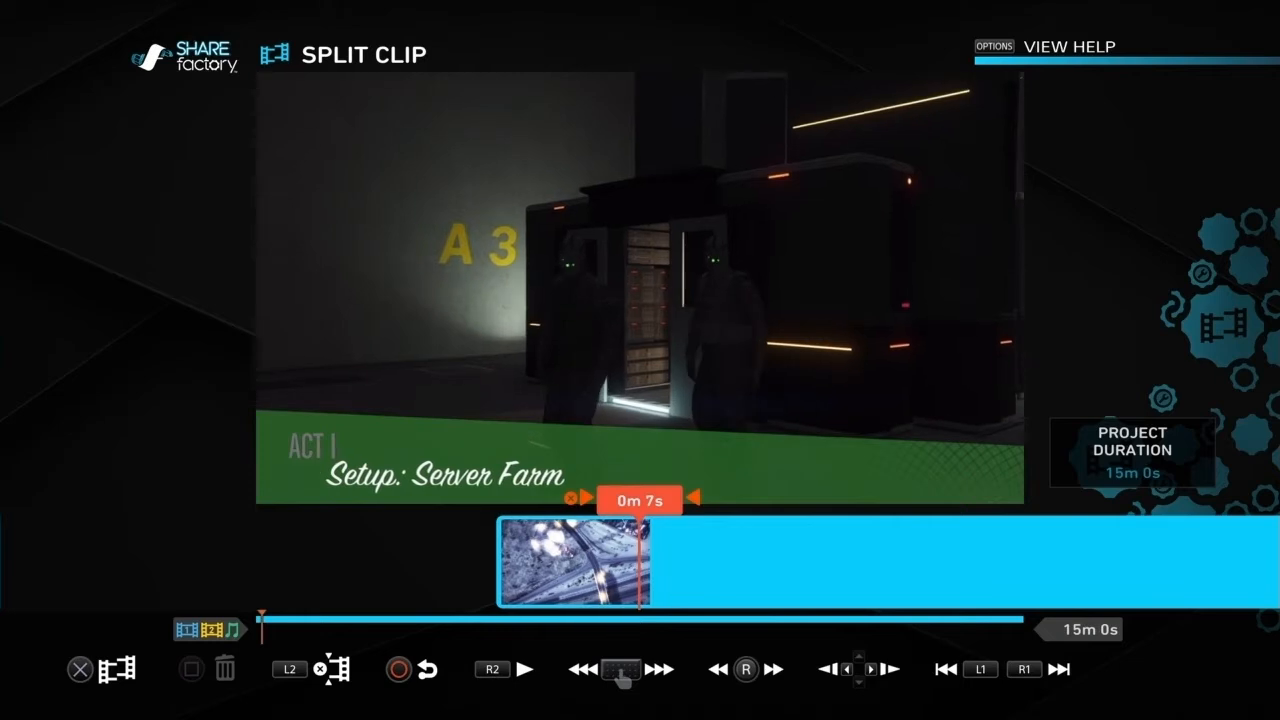
pyautogui.press('Right')
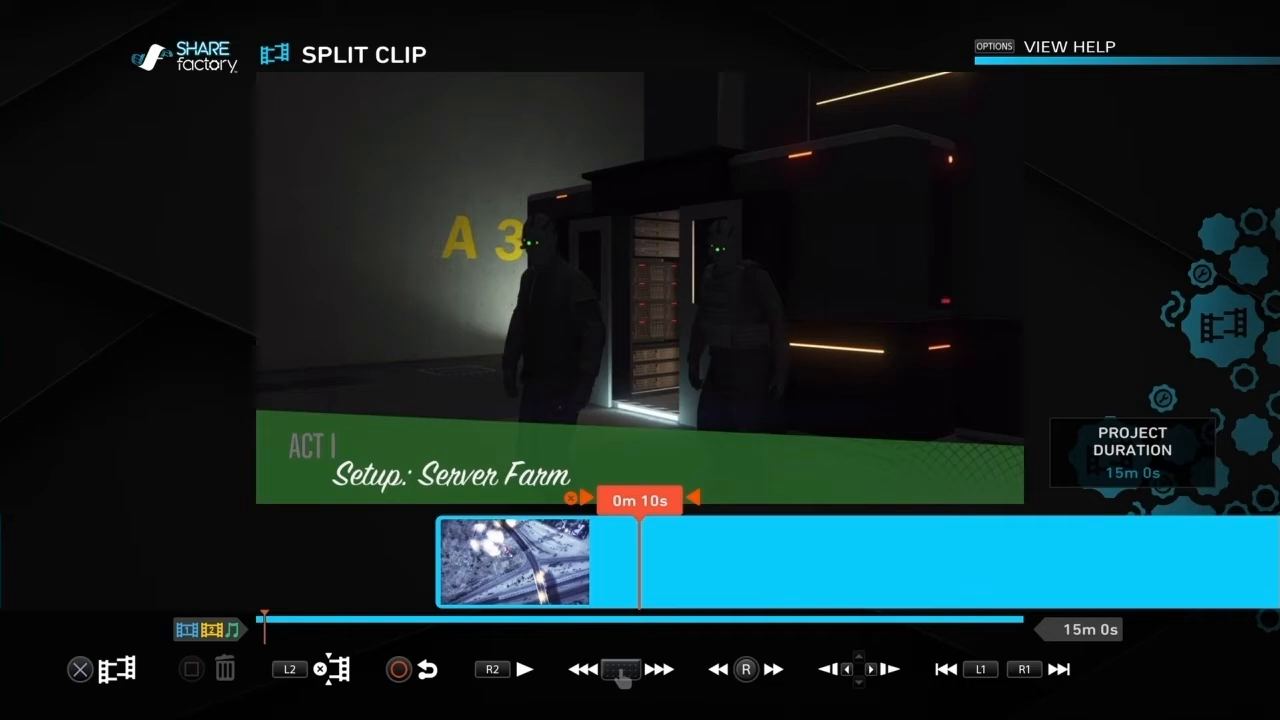
pyautogui.press('Return')
pyautogui.press('Left')
pyautogui.press('Return')
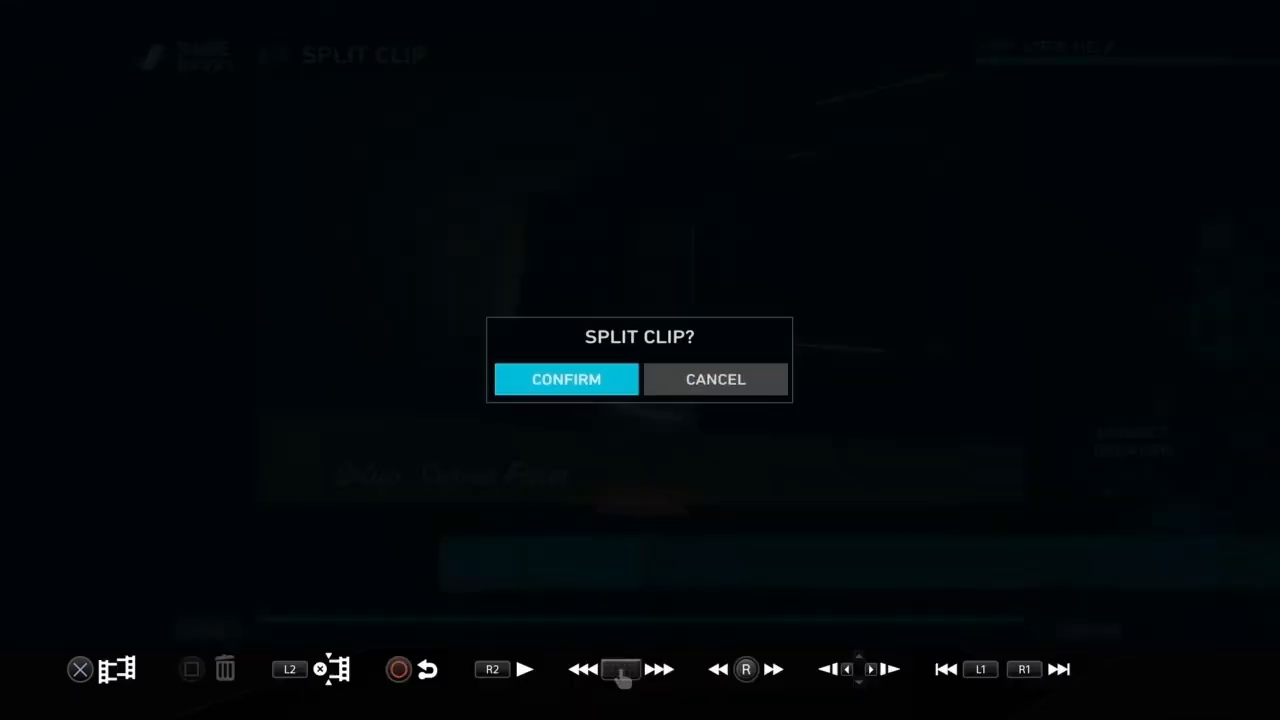
# Step: Delete the opening segment before the split from the timeline
pyautogui.press('Right')
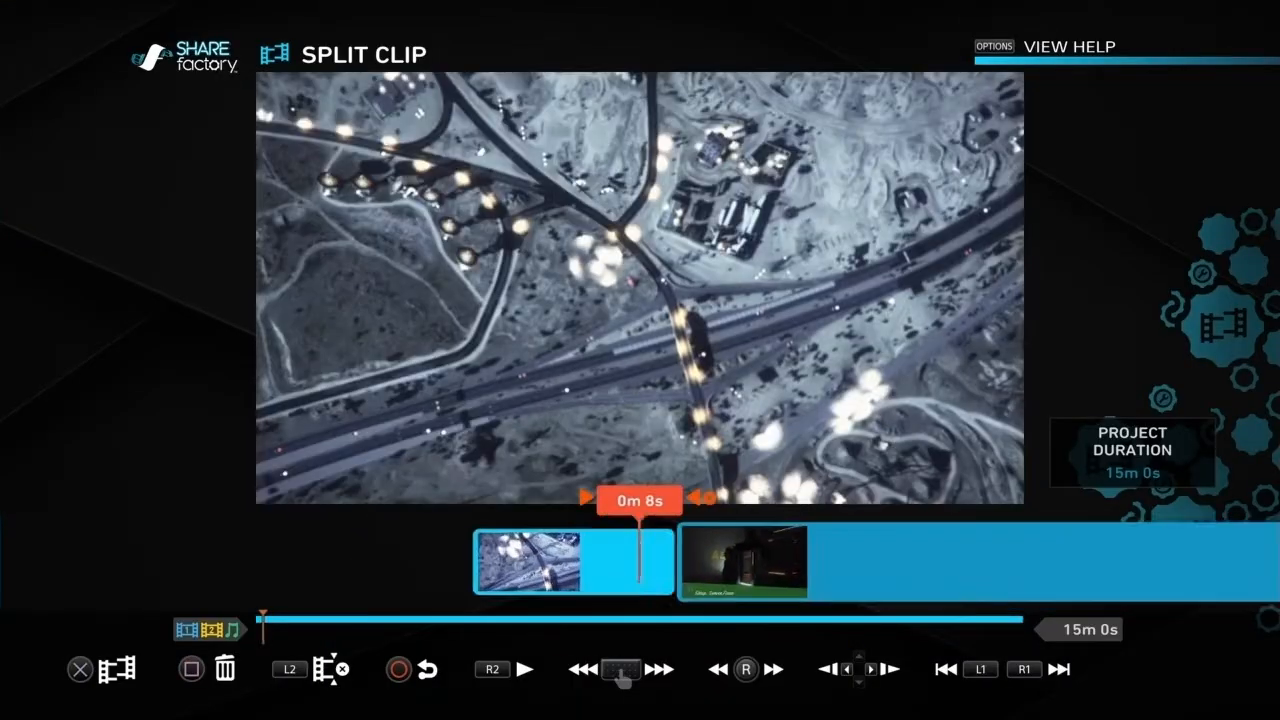
pyautogui.press('Left')
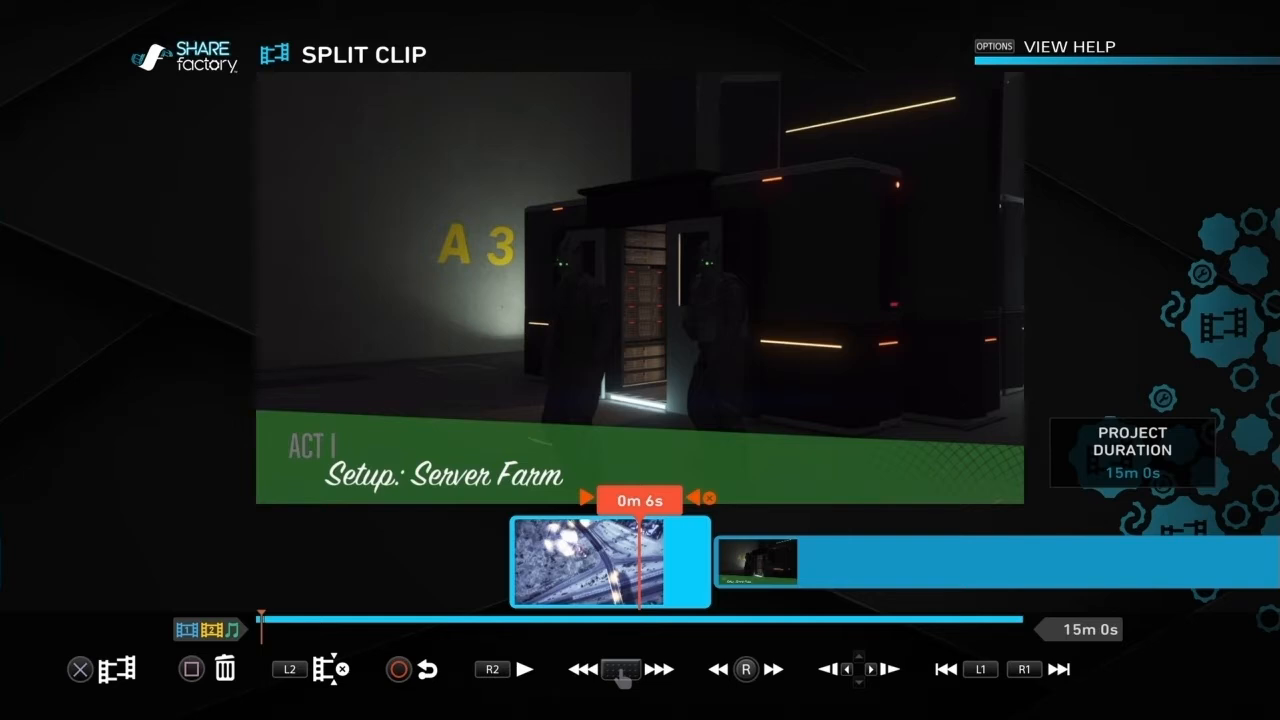
pyautogui.press('Delete')
pyautogui.press('Left')
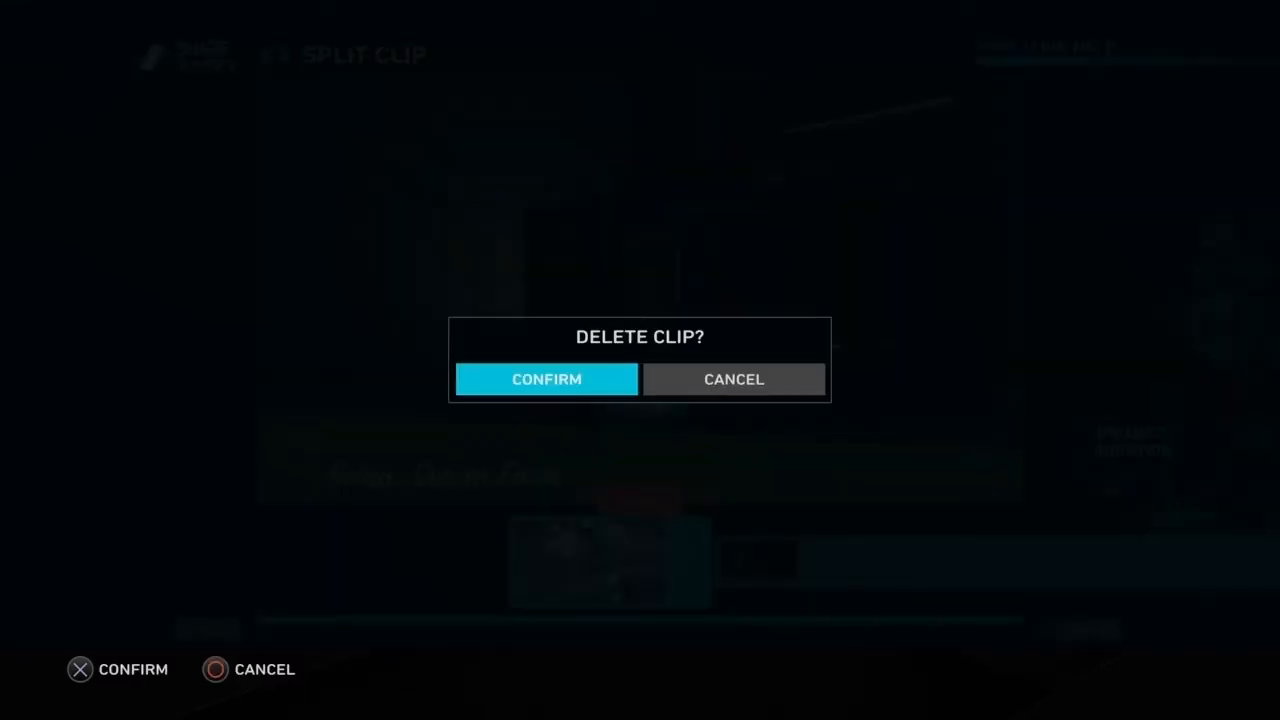
pyautogui.press('Return')
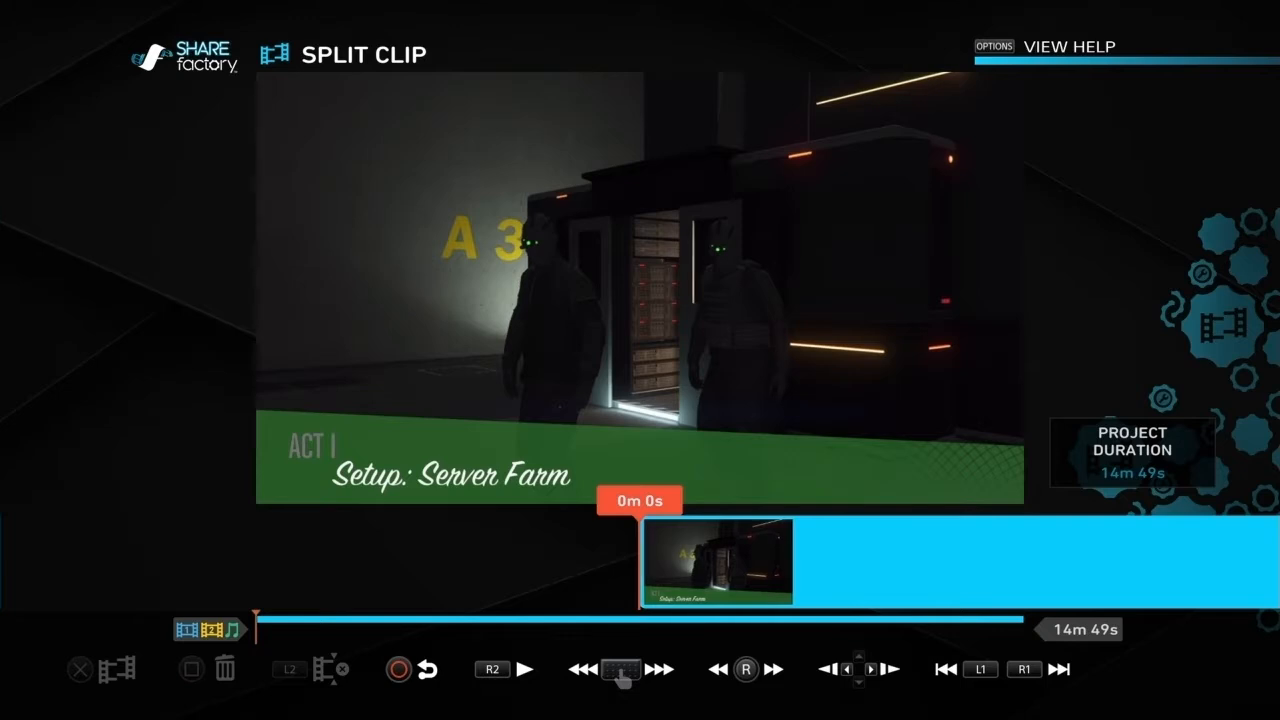
# Step: Split the remaining gameplay clip at 0m 4s
pyautogui.press('Right')
pyautogui.press('Left')
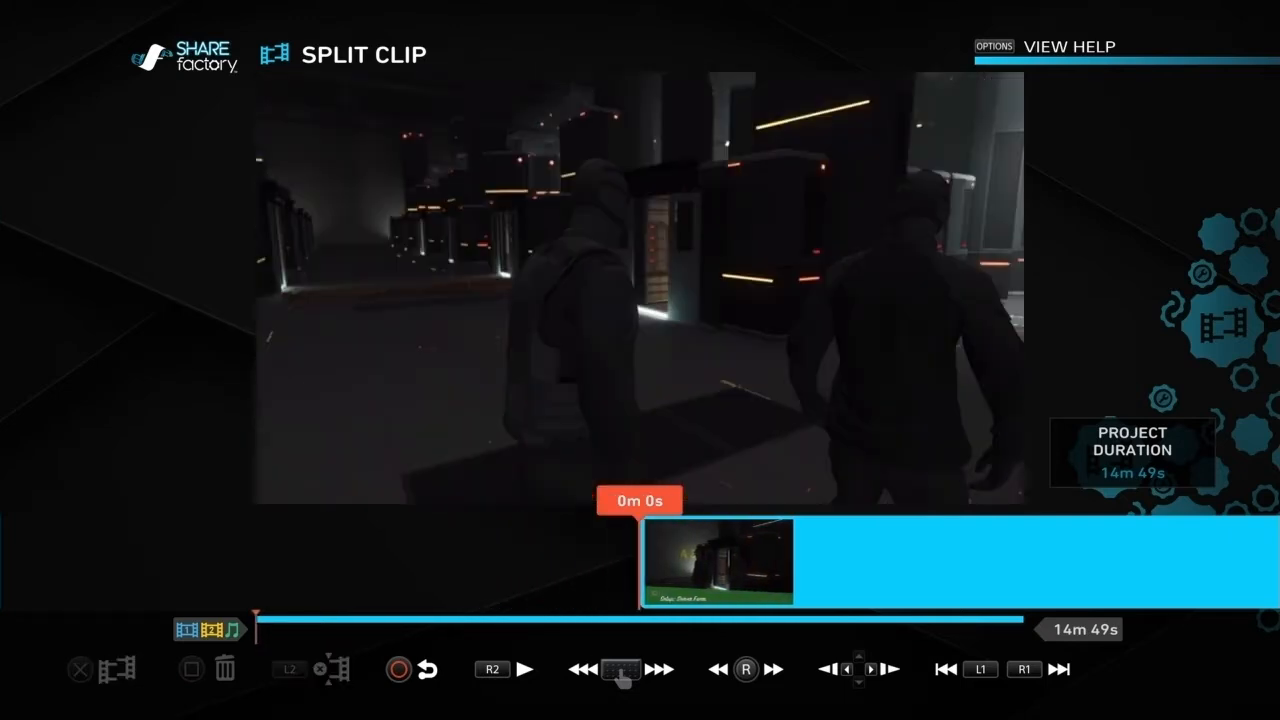
pyautogui.press('Right')
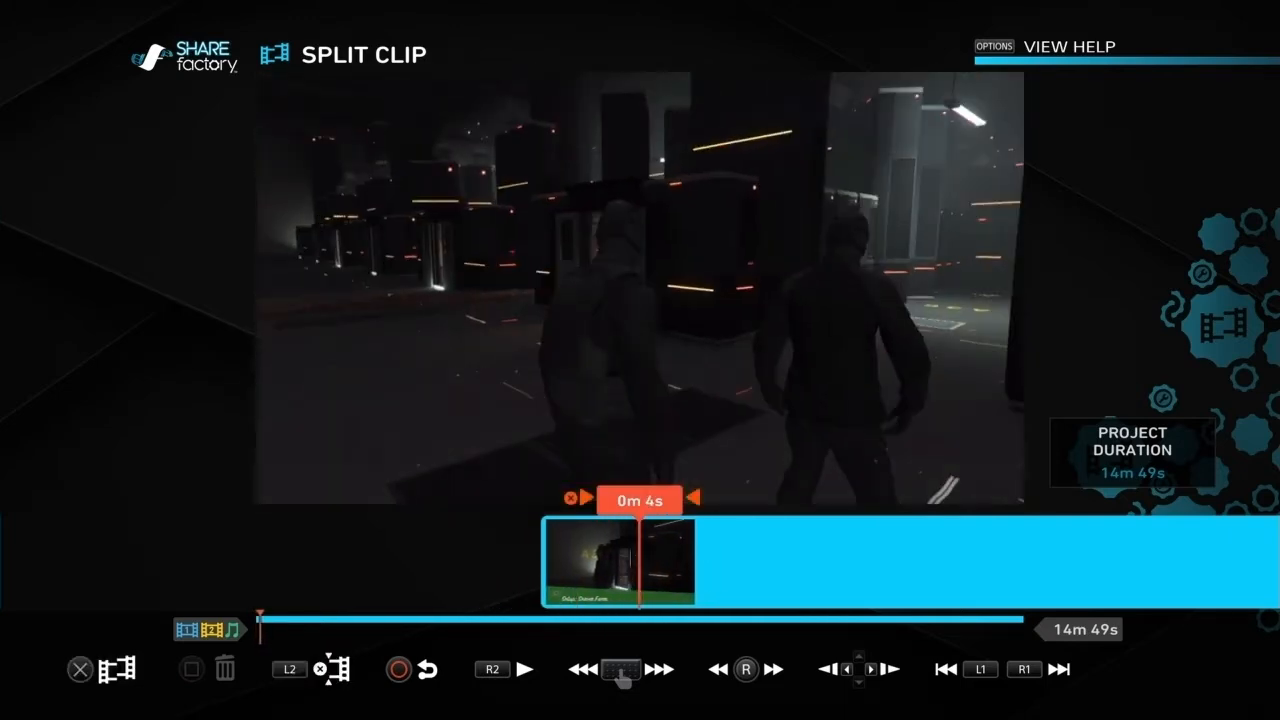
pyautogui.press('Return')
pyautogui.press('Left')
pyautogui.press('Return')
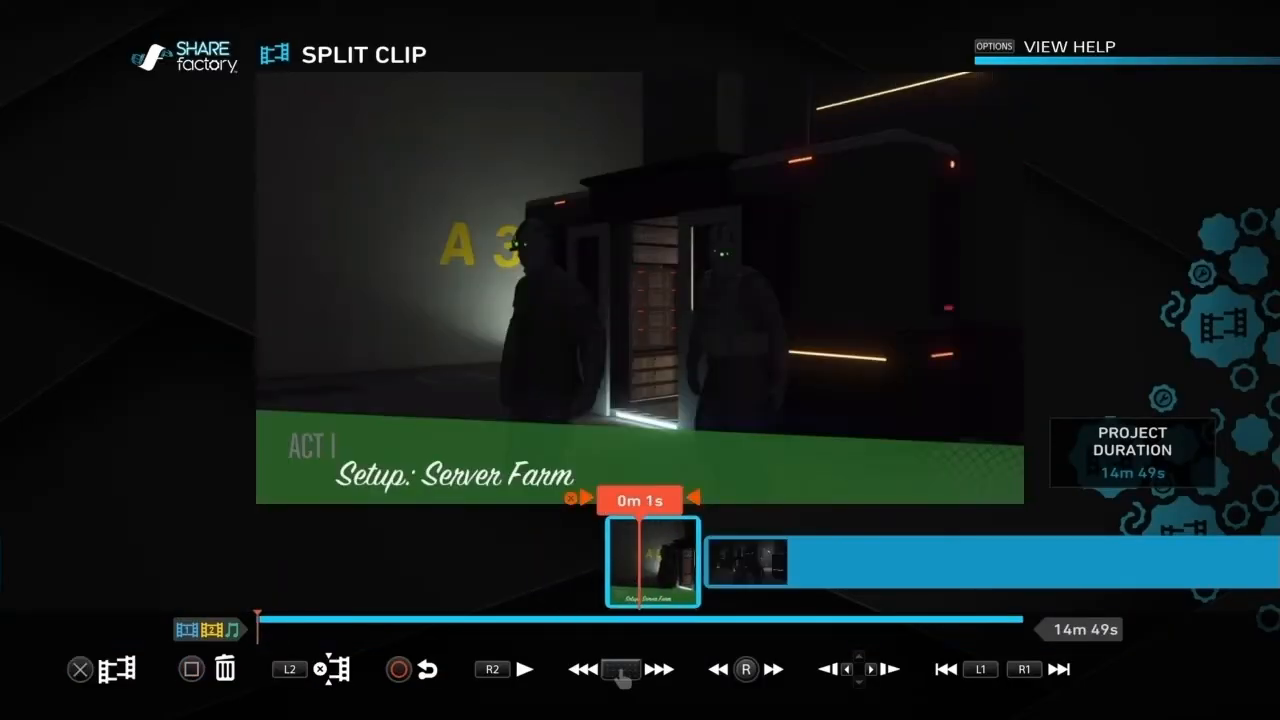
# Step: Snip the short opening clip's end after 0m 3s and its start before 0m 1s
pyautogui.press('Right')
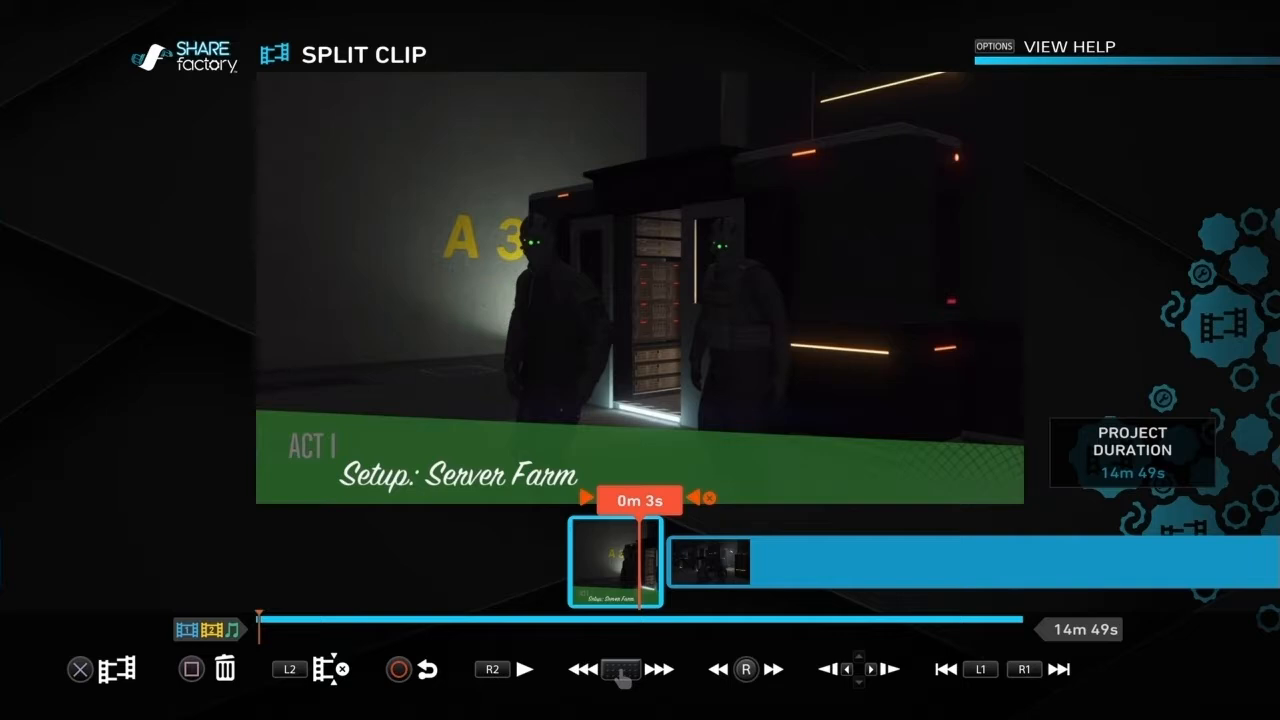
pyautogui.press('Return')
pyautogui.press('Left')
pyautogui.press('Return')
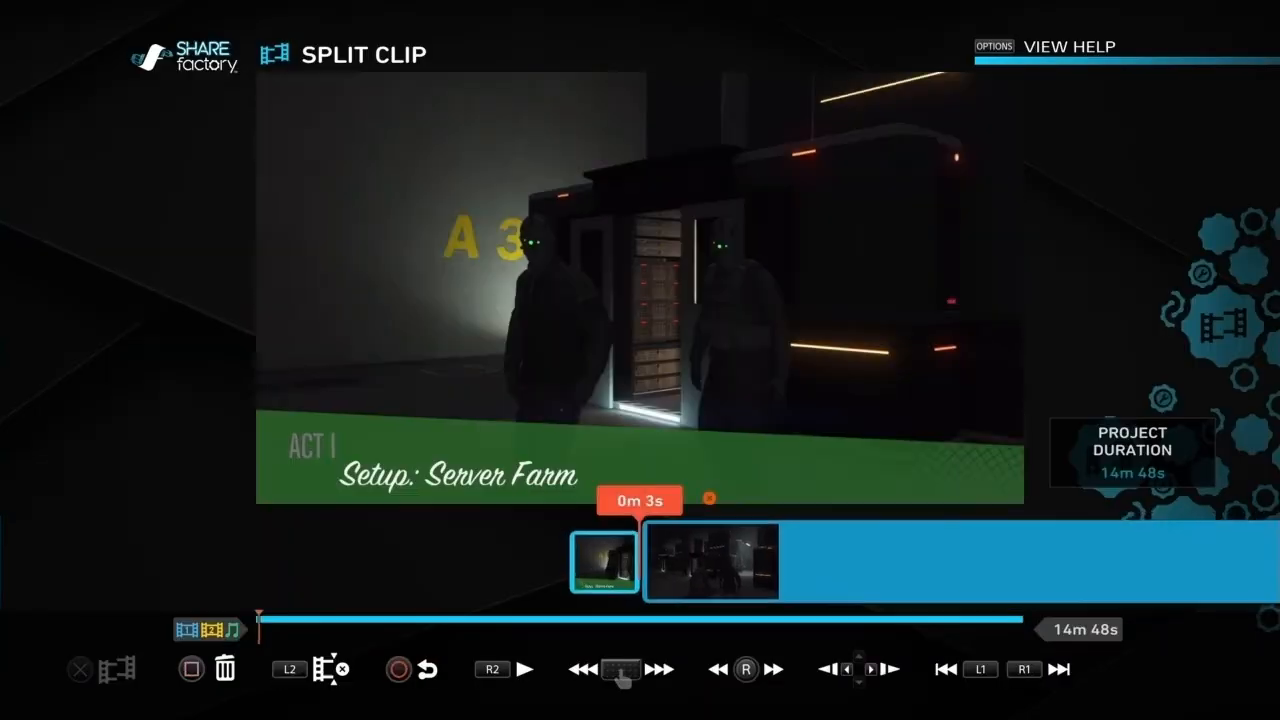
pyautogui.press('Left')
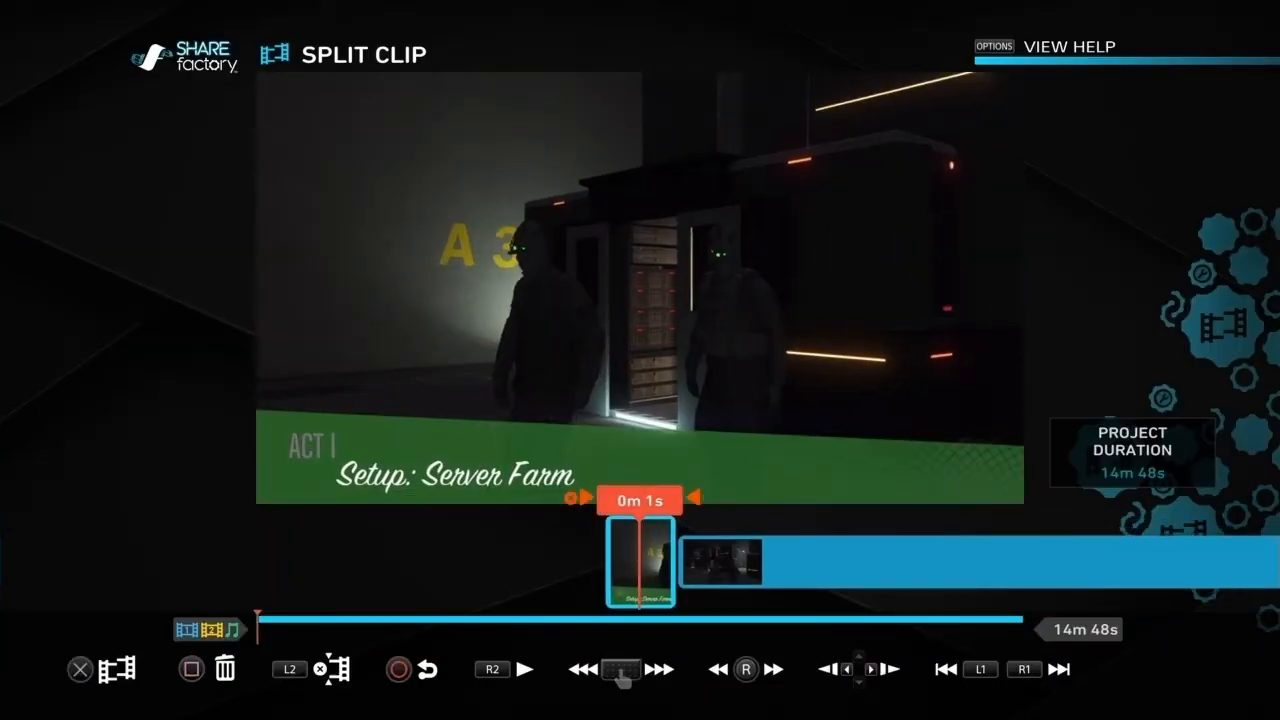
pyautogui.press('Return')
pyautogui.press('Left')
pyautogui.press('Return')
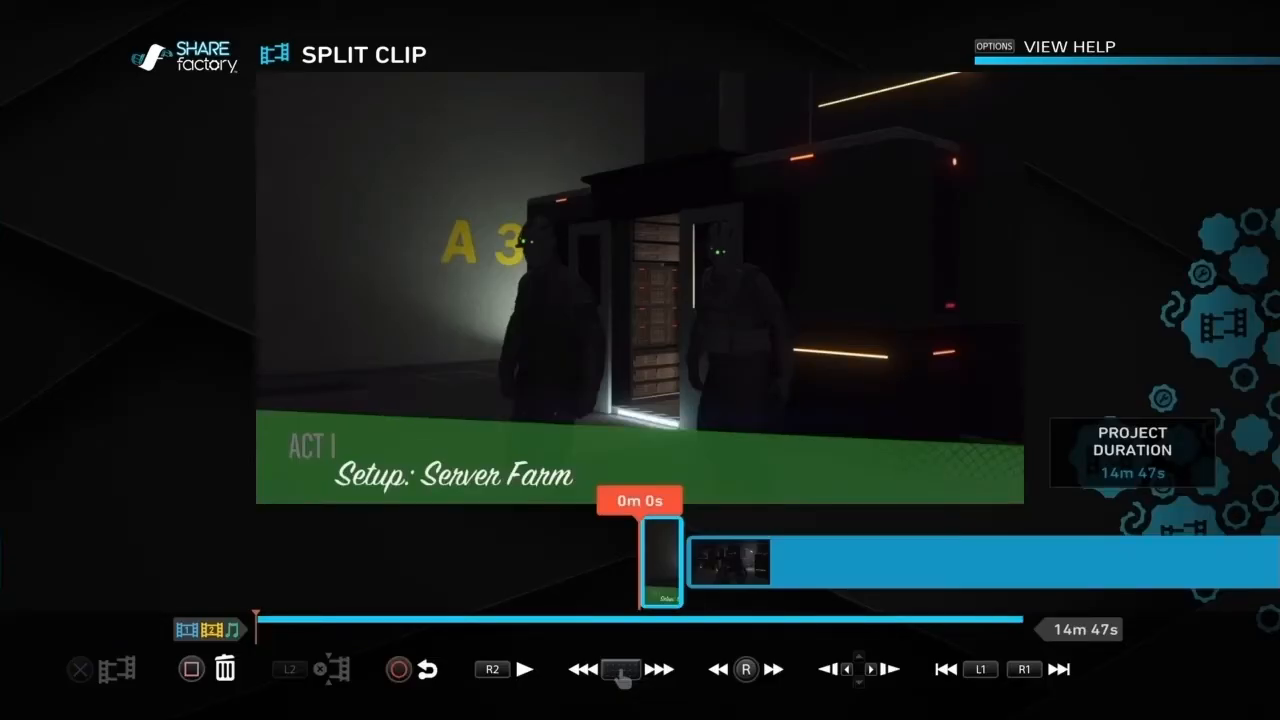
# Step: Snip off the start of the long second clip up to 0m 7s
pyautogui.press('Right')
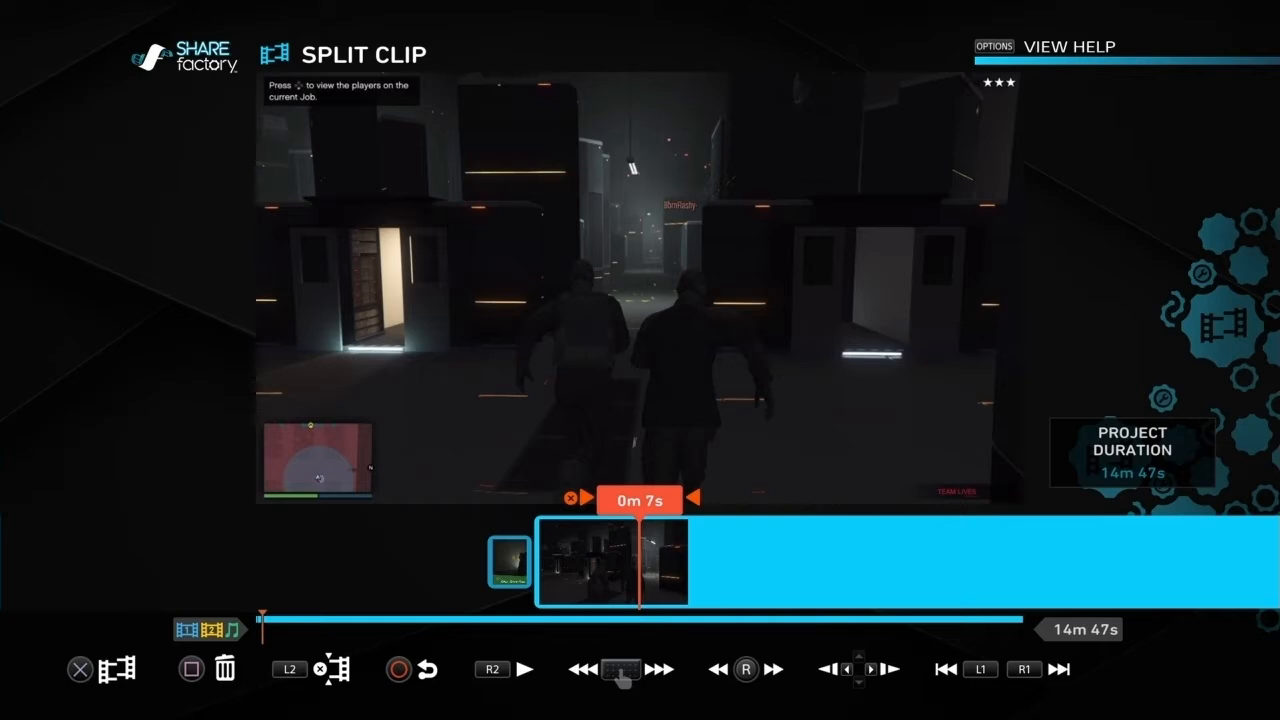
pyautogui.press('Return')
pyautogui.press('Left')
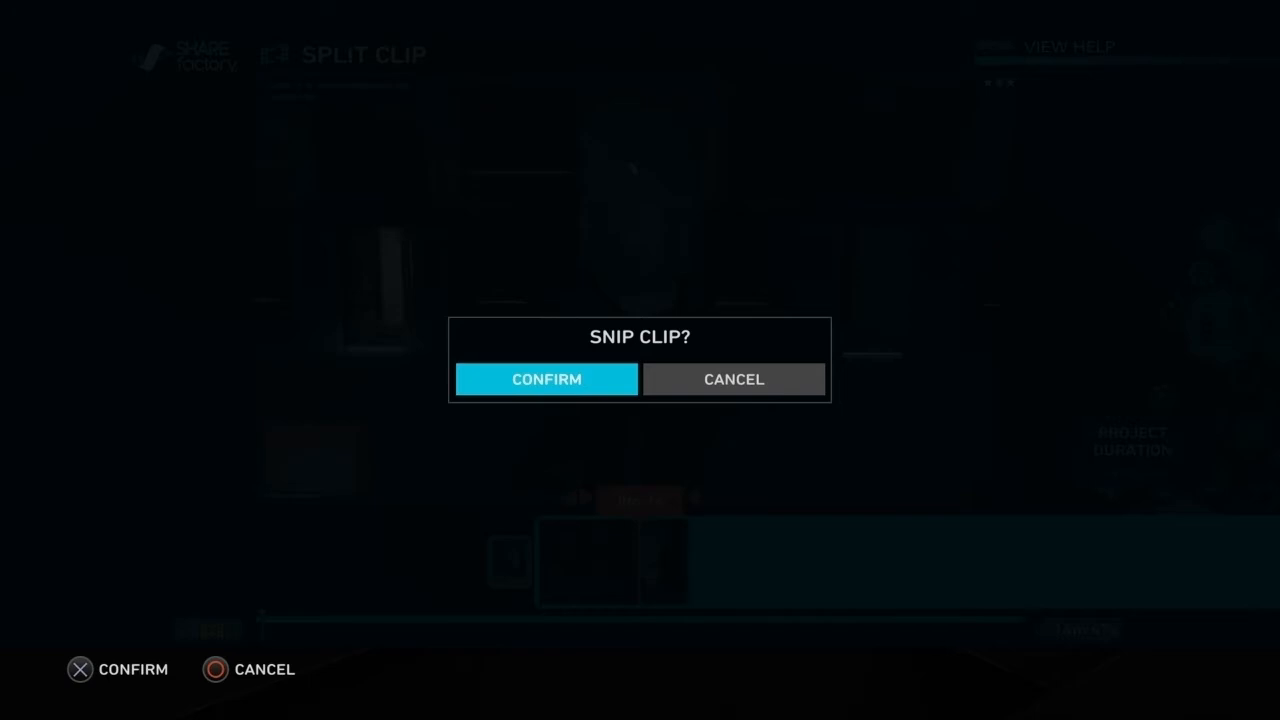
pyautogui.press('Return')
pyautogui.press('Right')
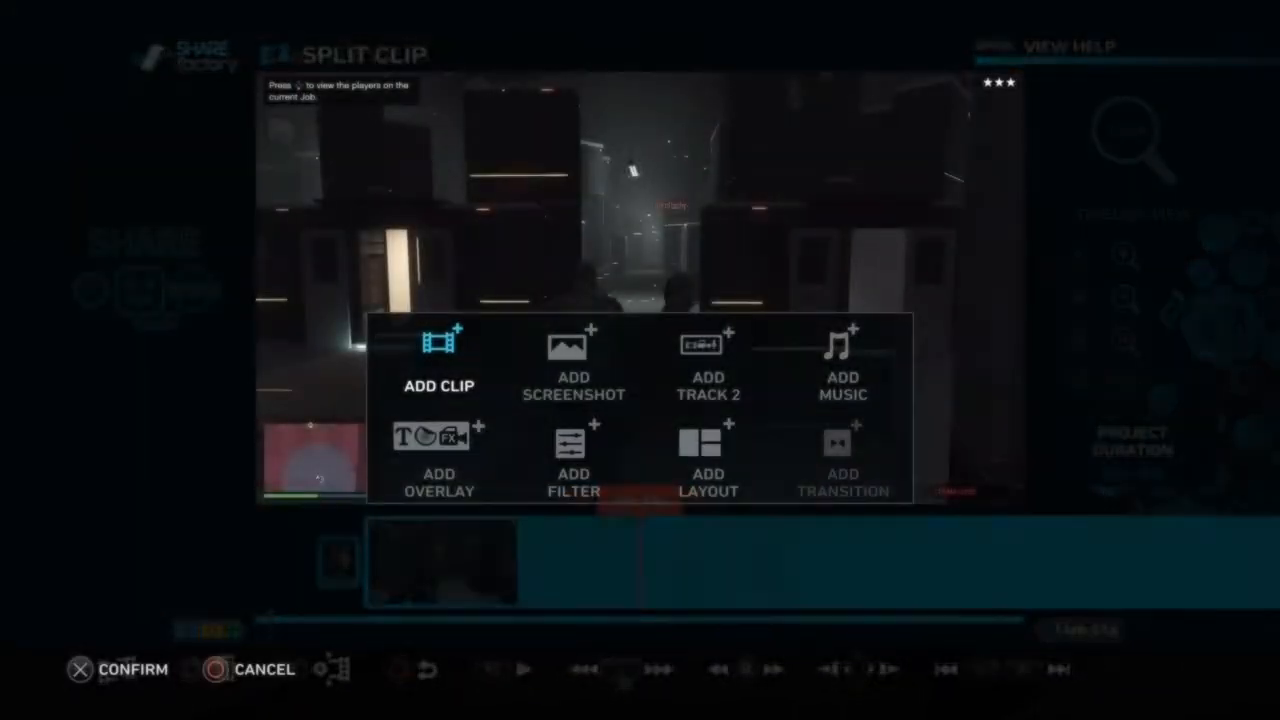
# Step: Open the screenshot selection for the project and look through the backgrounds and captured images by category
pyautogui.press('Right')
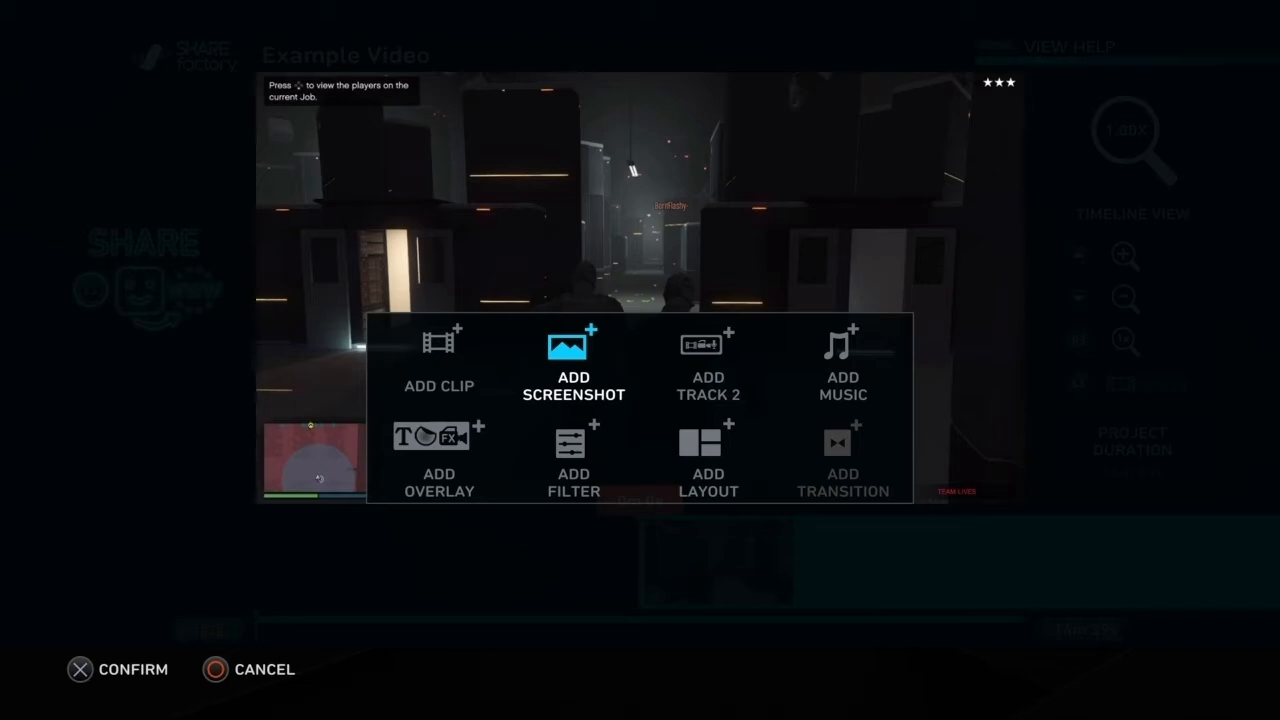
pyautogui.press('Return')
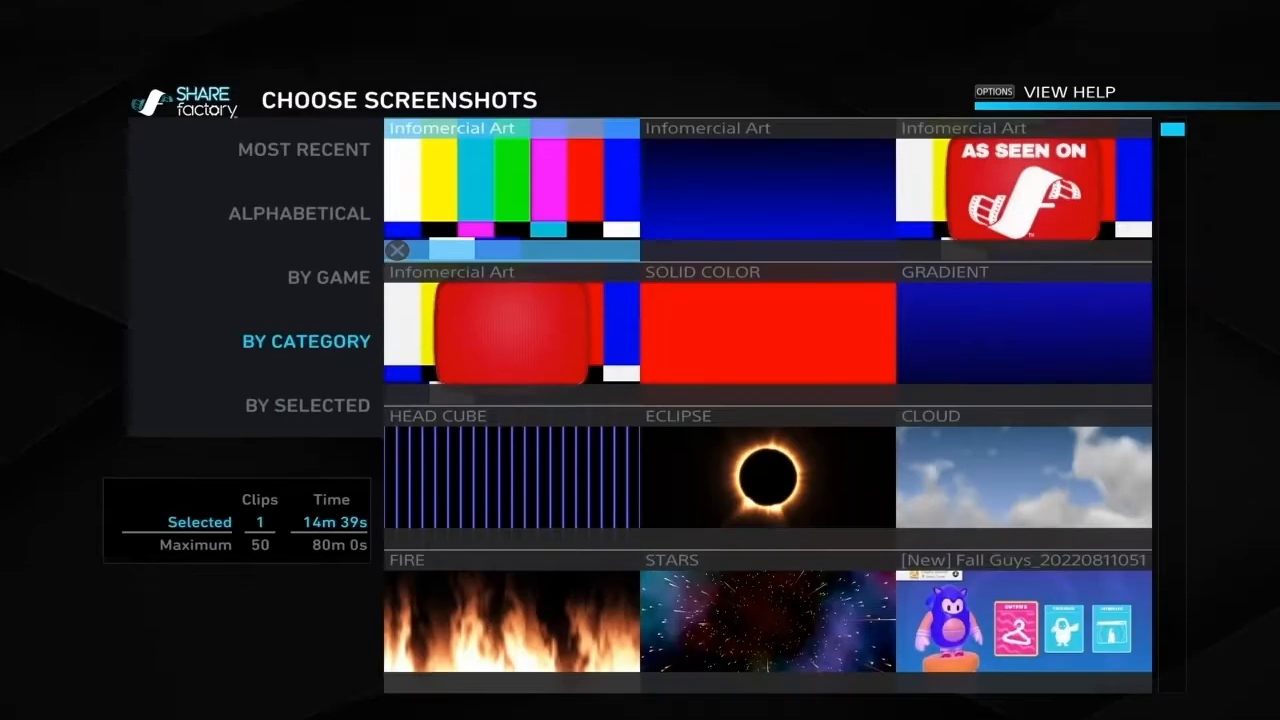
pyautogui.press('Down')
pyautogui.press('Down')
pyautogui.press('Down')
# Step: Add the Dragon Ball Xenoverse 2 screenshot of the character in the blue coat at the start of the timeline
pyautogui.press('Down')
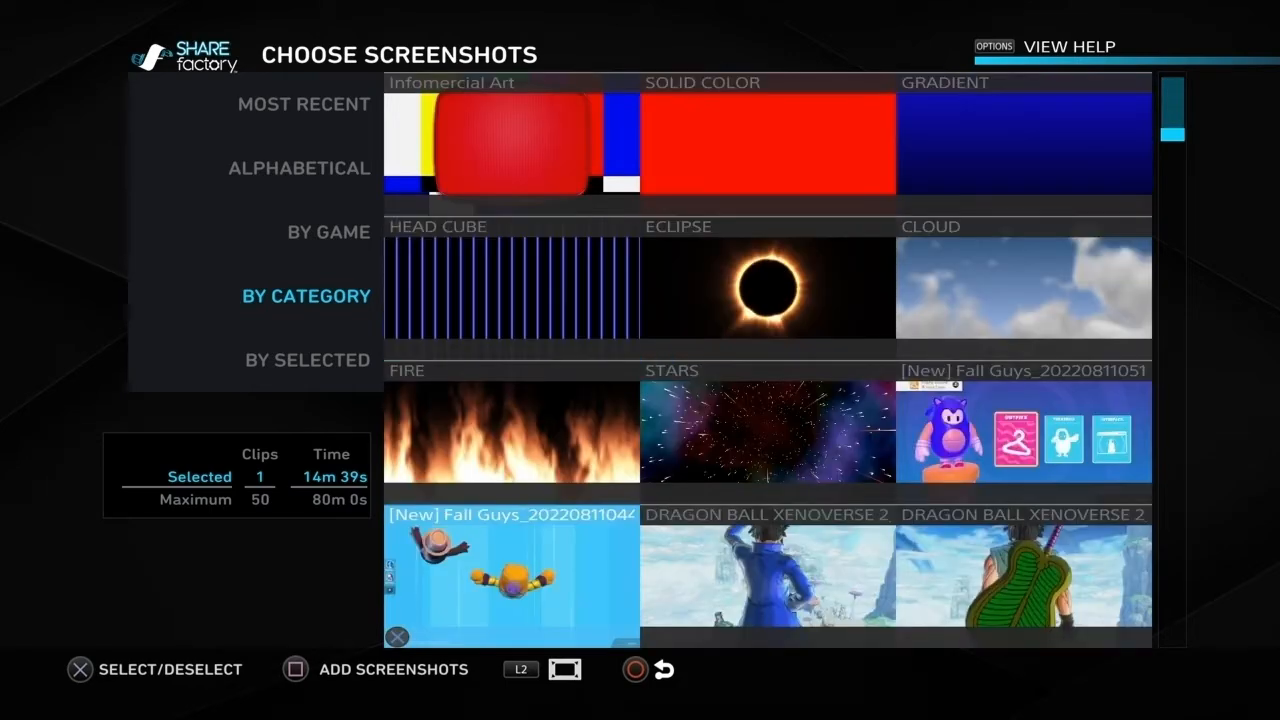
pyautogui.press('Up')
pyautogui.press('Up')
pyautogui.press('Up')
pyautogui.press('Up')
pyautogui.press('Right')
pyautogui.press('Down')
pyautogui.press('Down')
pyautogui.press('Down')
pyautogui.press('Down')
pyautogui.press('Down')
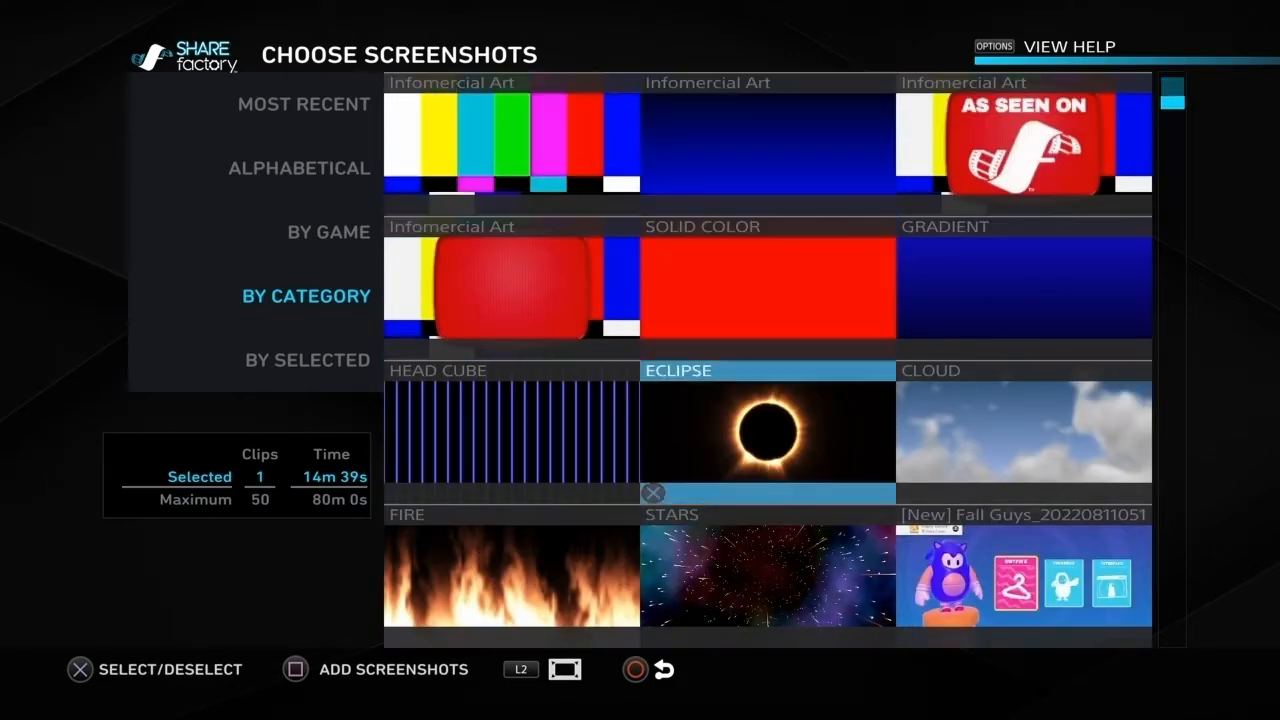
pyautogui.press('Up')
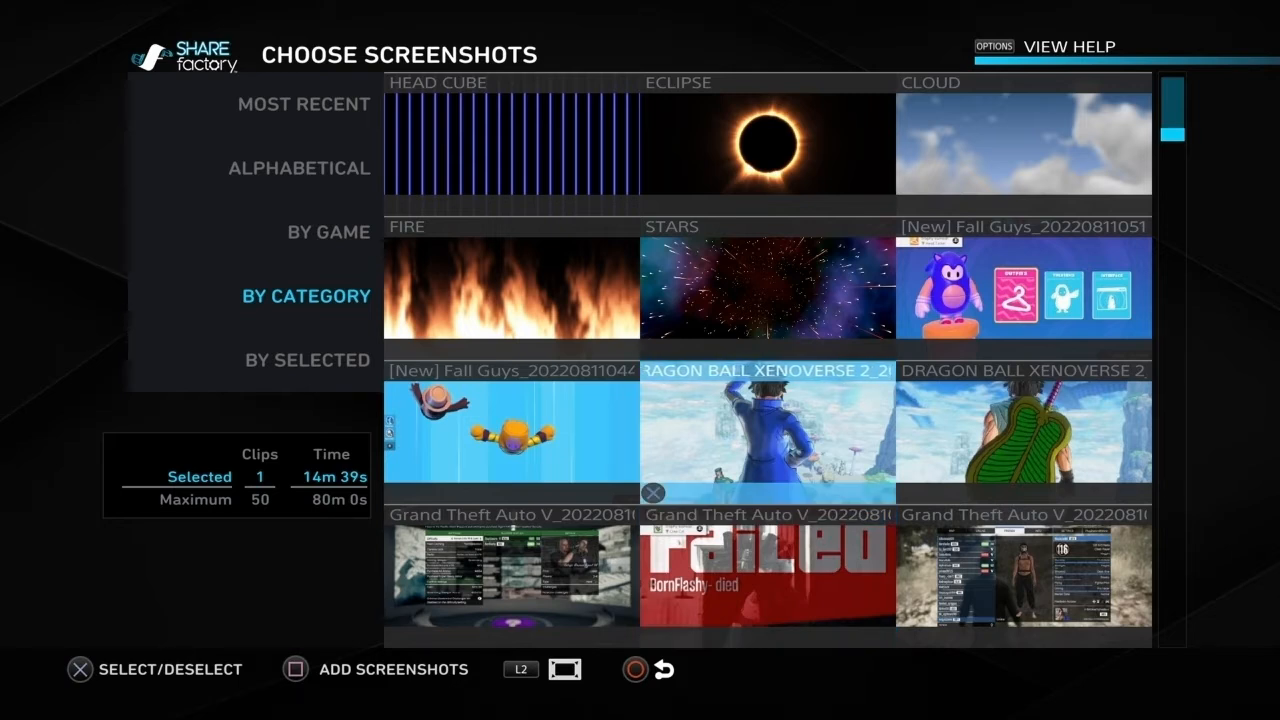
pyautogui.press('Return')
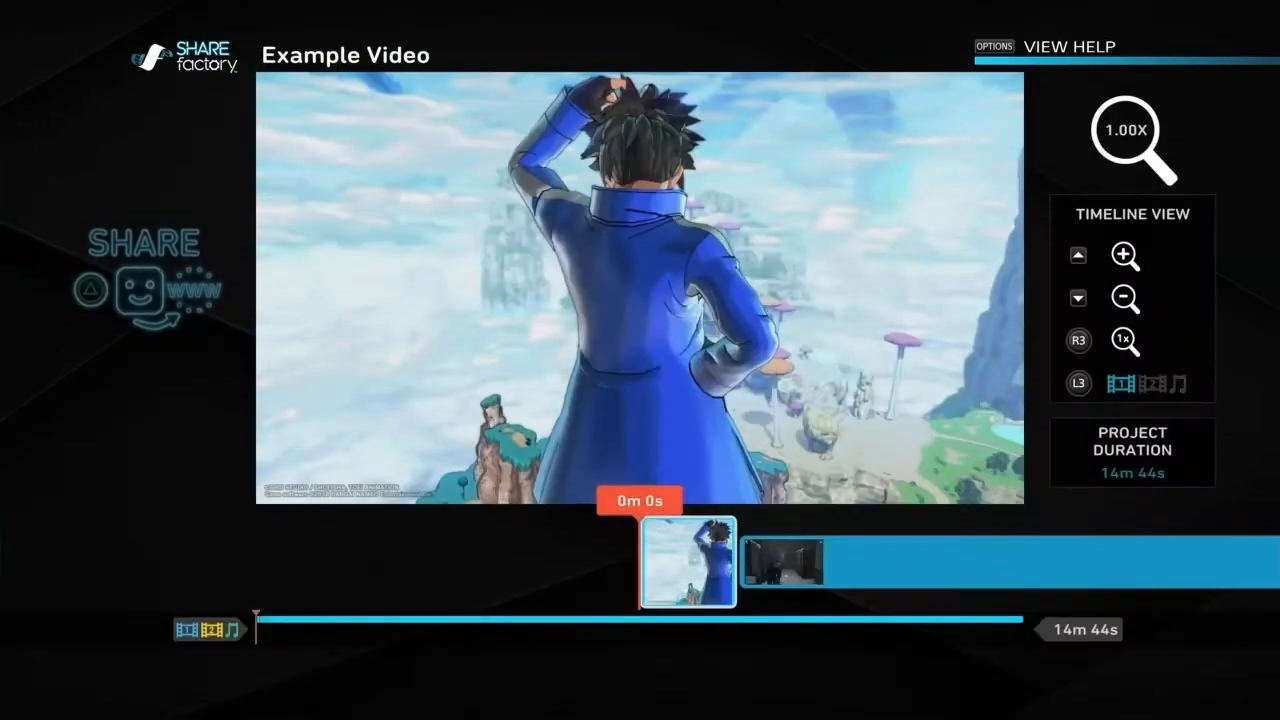
pyautogui.press('square')
# Step: Place the playhead within the added screenshot and start adding an overlay there
pyautogui.press('Right')
pyautogui.press('Return')
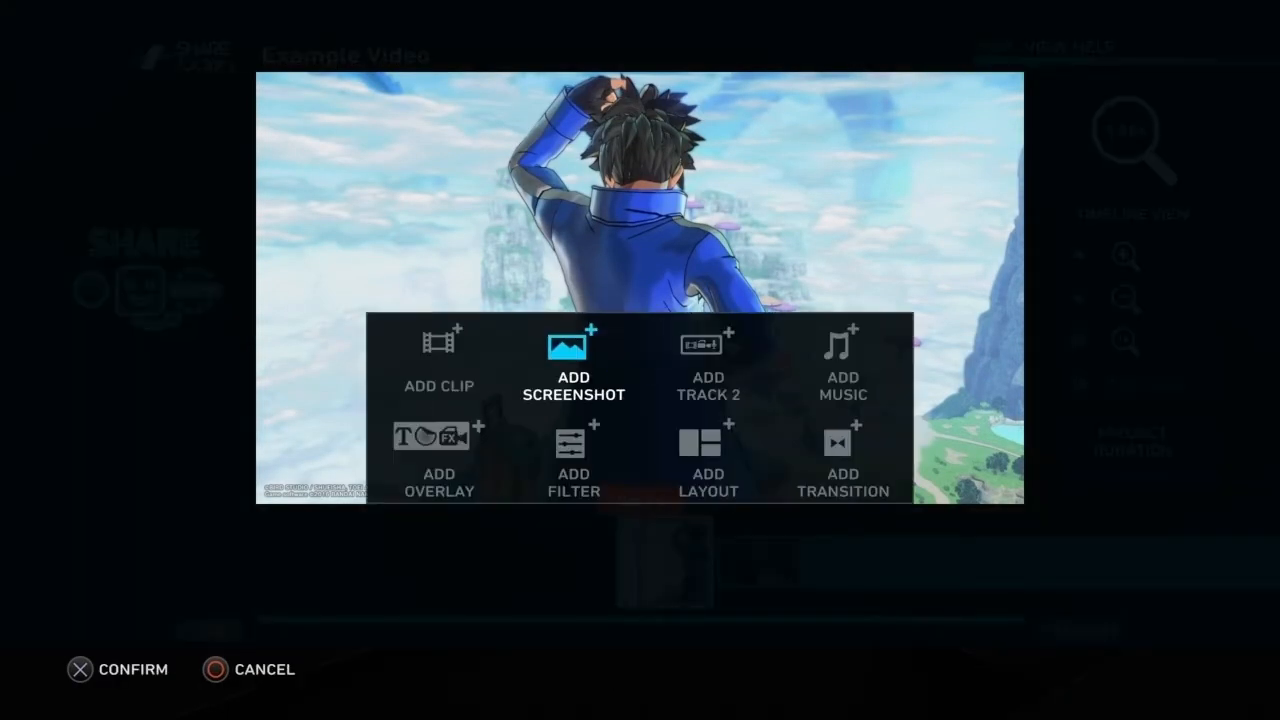
pyautogui.press('Right')
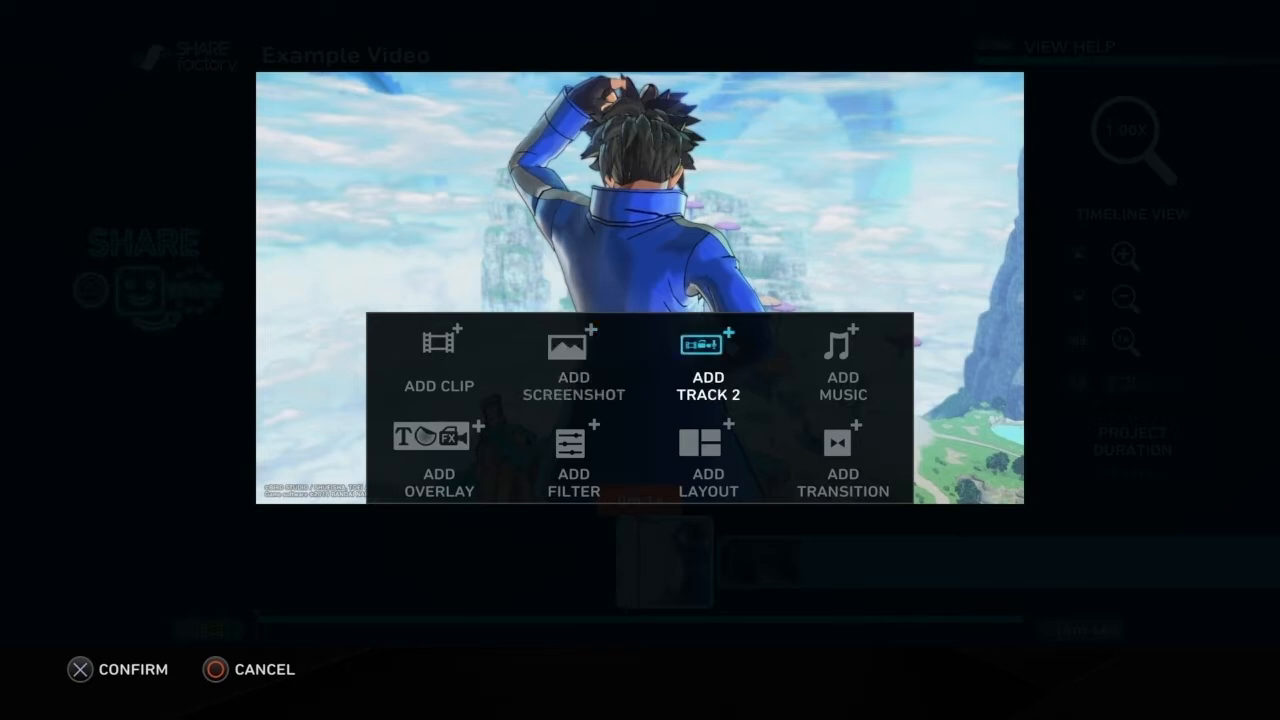
pyautogui.press('Down')
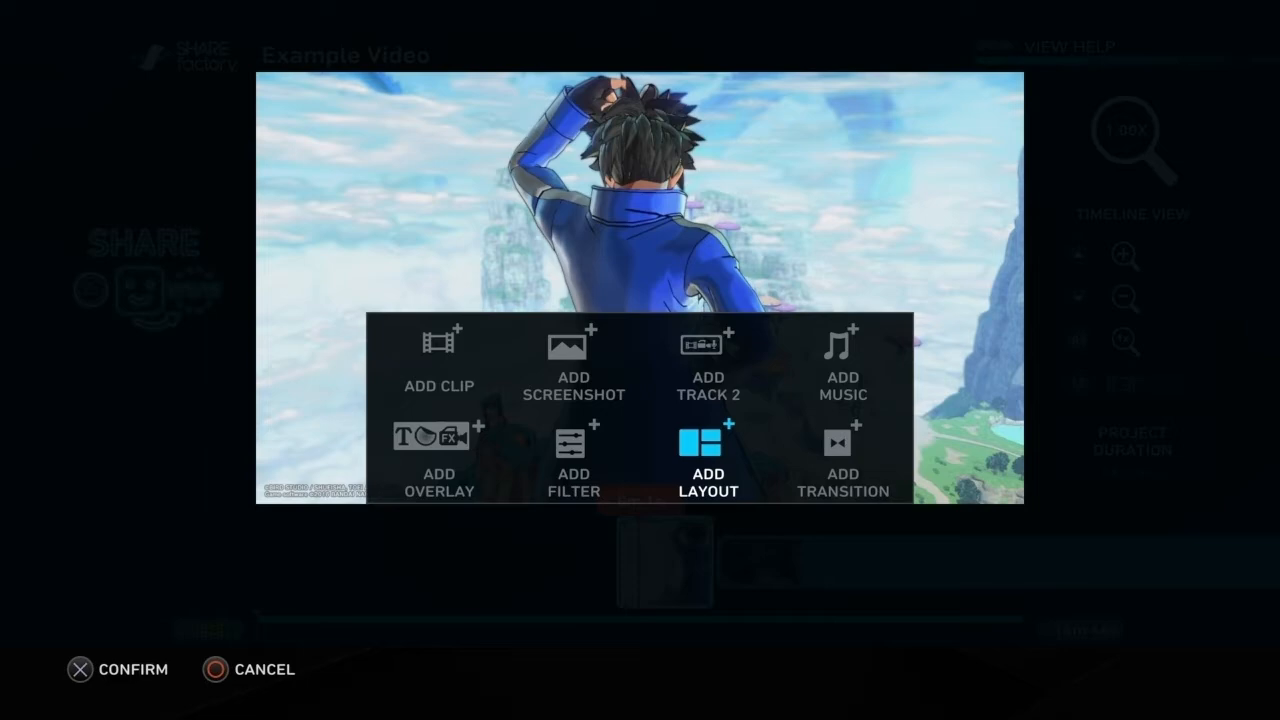
pyautogui.press('Left')
pyautogui.press('Left')
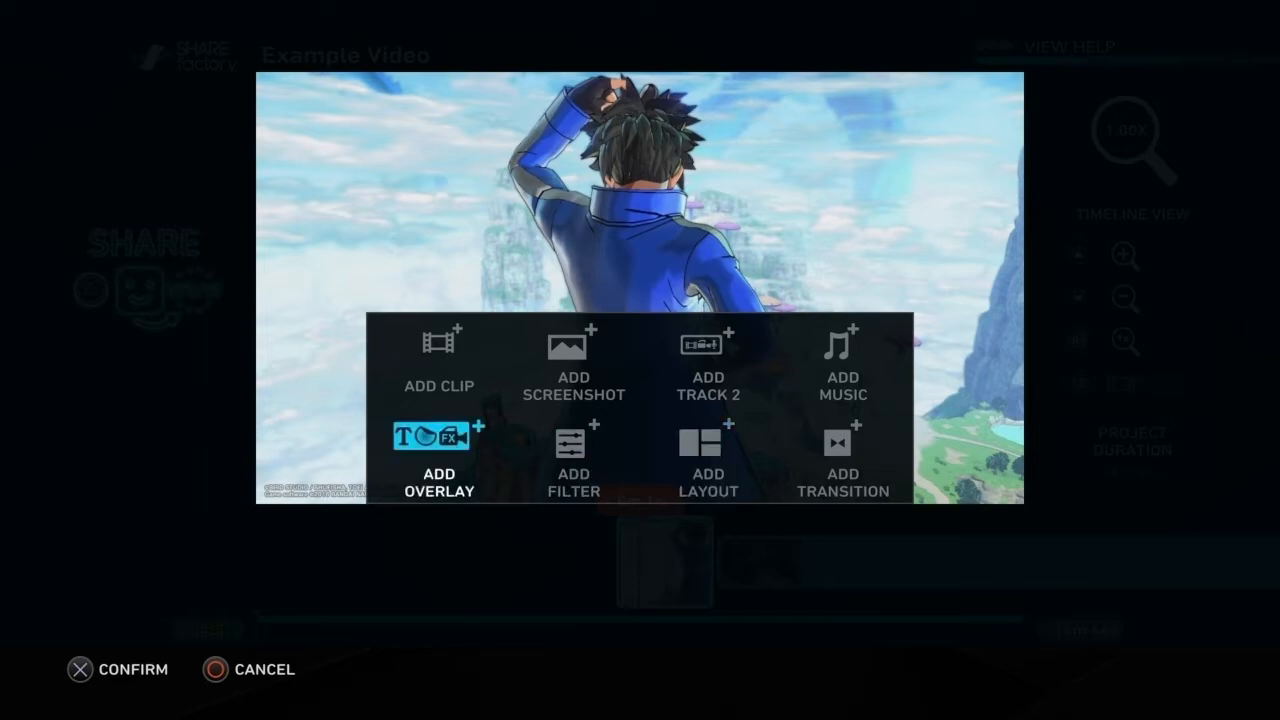
pyautogui.press('Return')
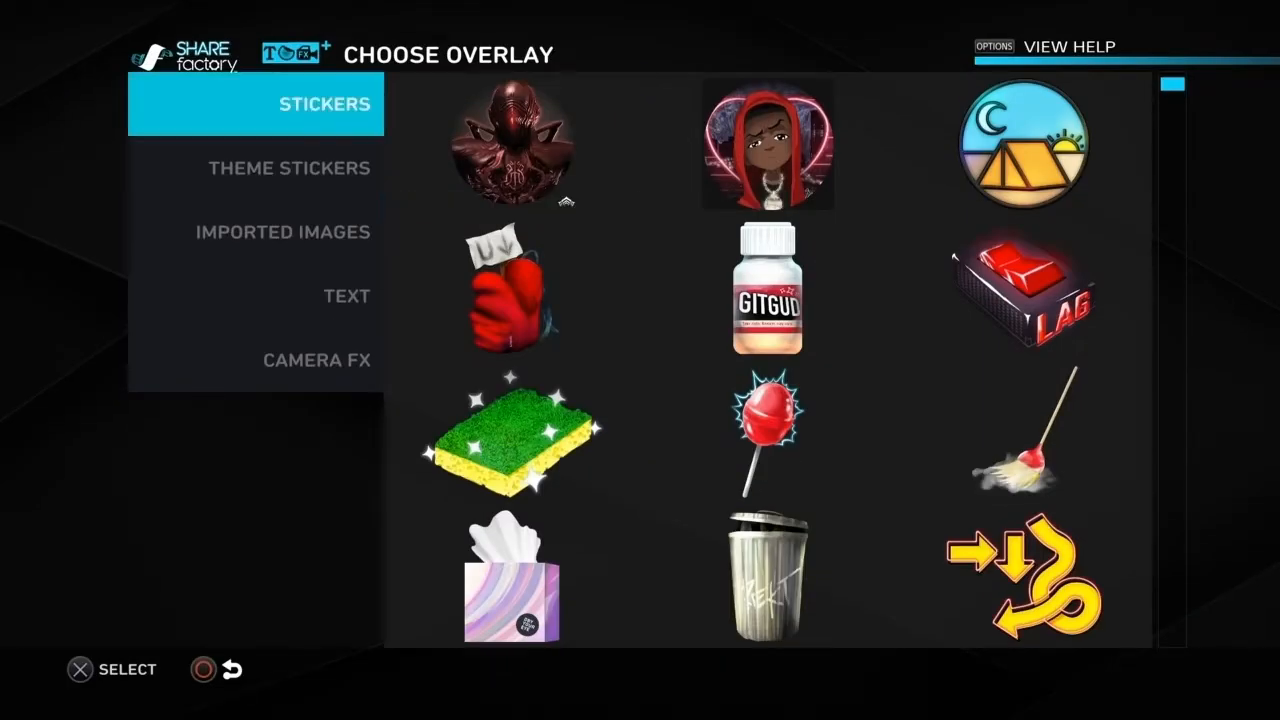
# Step: Choose a text overlay in the large bold, black-outlined style for the screenshot
pyautogui.press('Down')
pyautogui.press('Down')
pyautogui.press('Down')
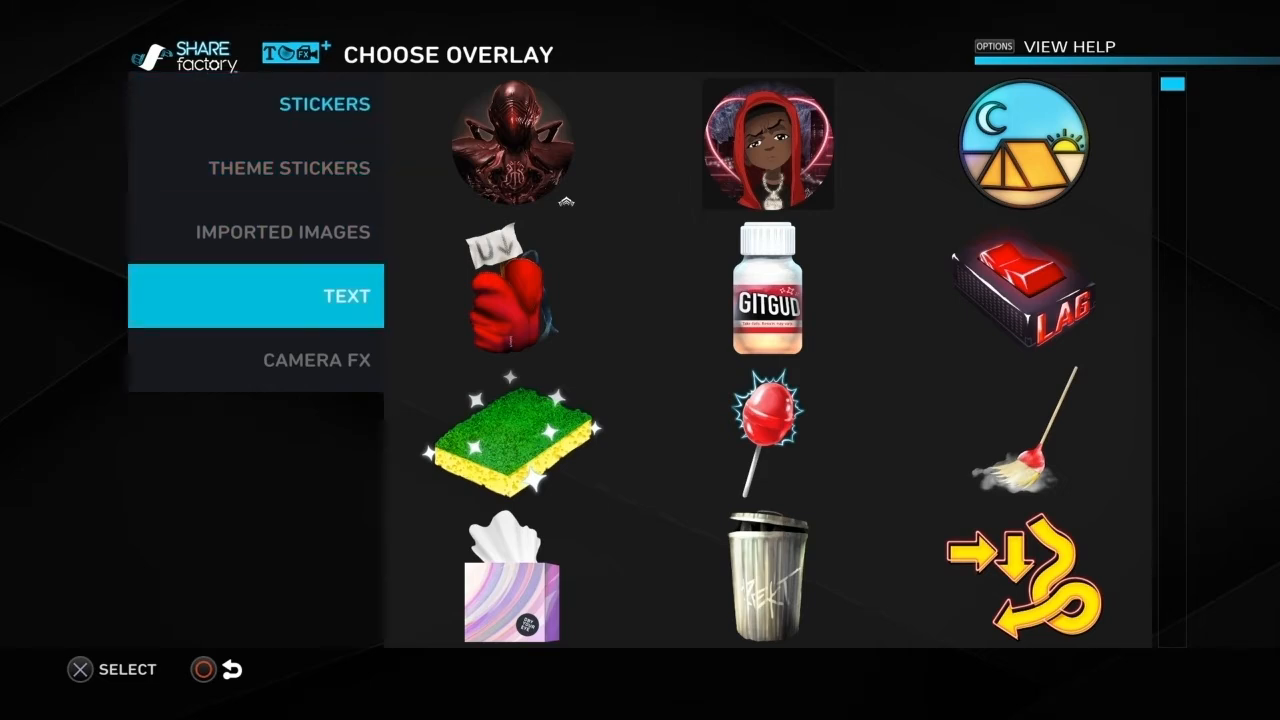
pyautogui.press('Right')
pyautogui.press('Right')
pyautogui.press('Down')
pyautogui.press('Left')
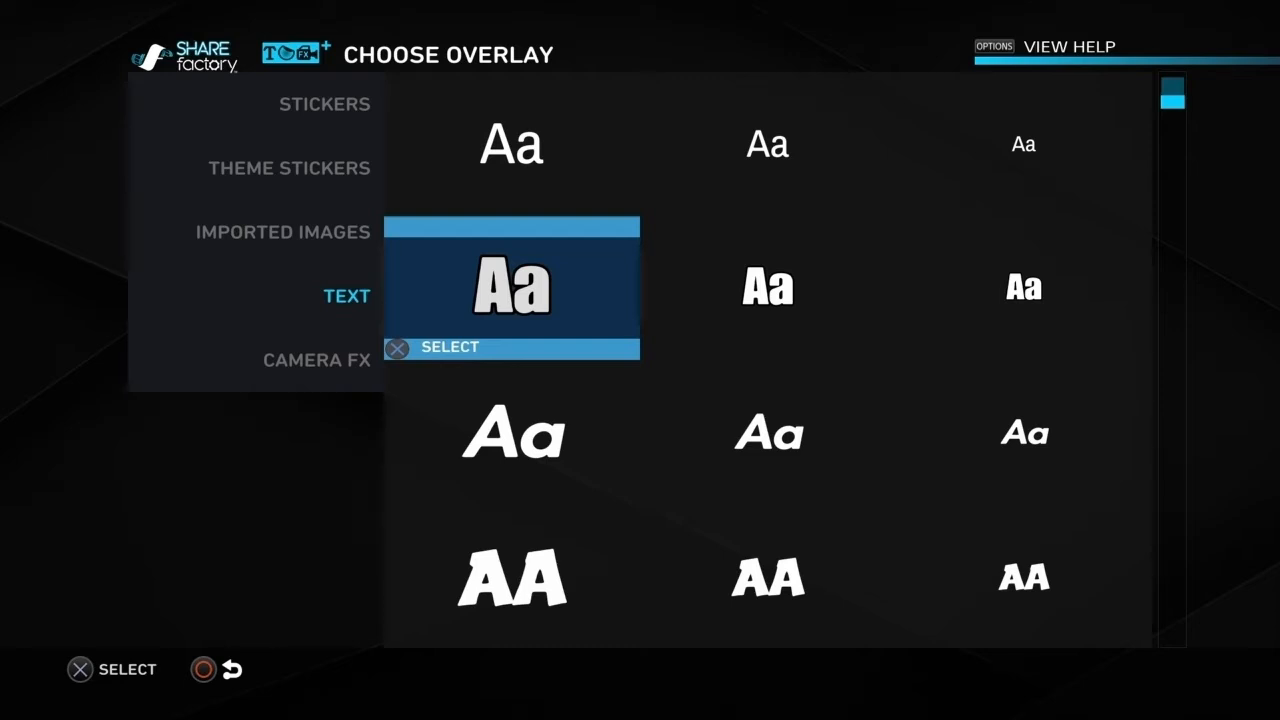
pyautogui.press('Return')
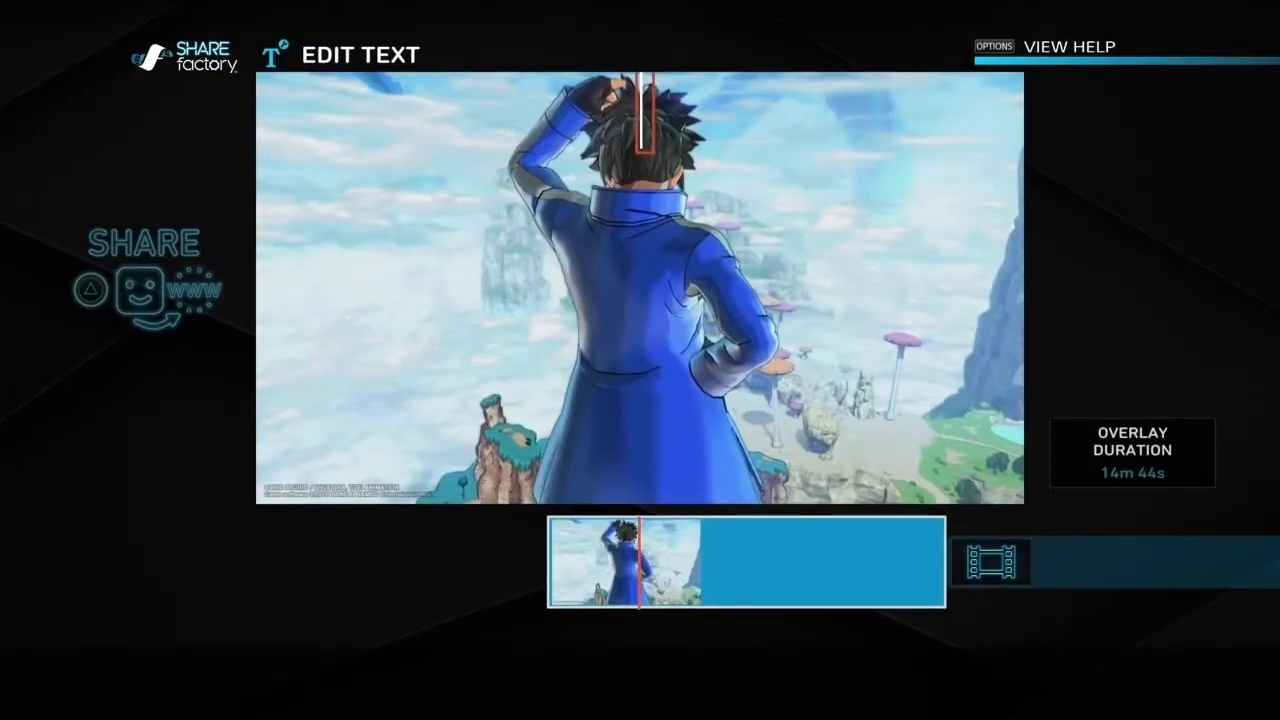
# Step: Enter GTA FUNNY MOMENT! as the overlay text and confirm a duration of 4.0 s
pyautogui.write('G')
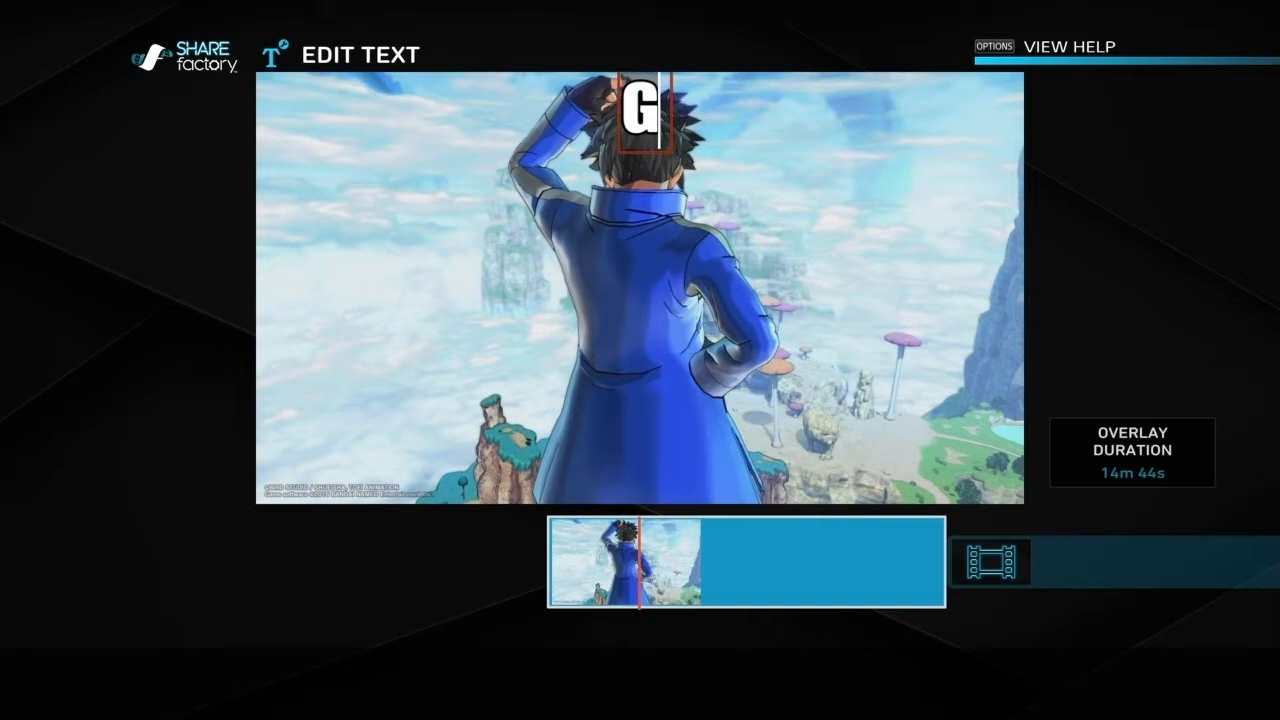
pyautogui.write('TA')
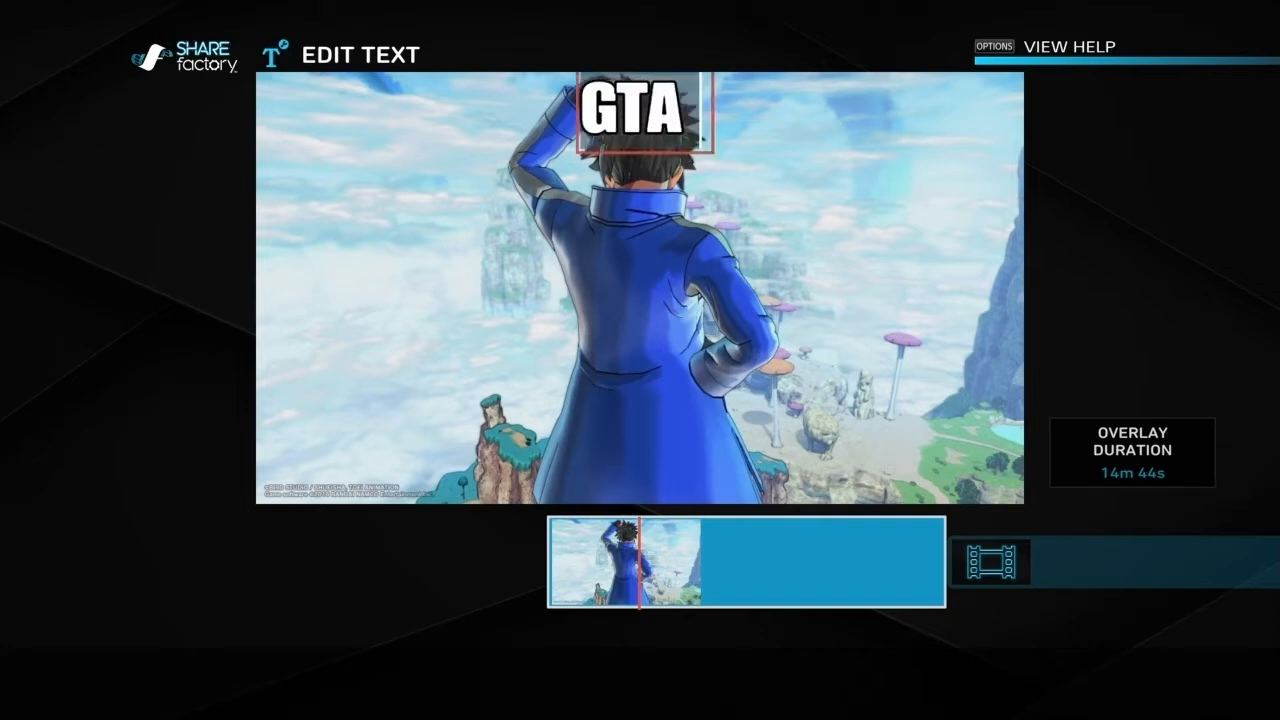
pyautogui.write(' FU')
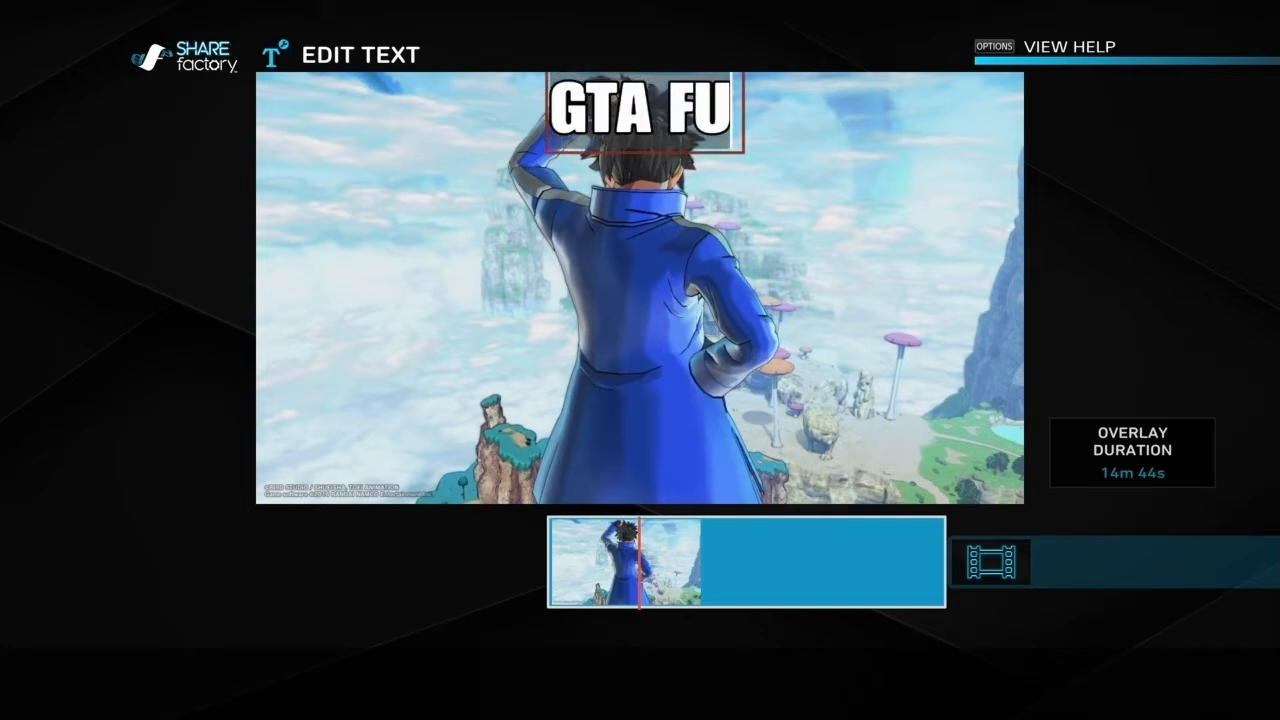
pyautogui.write('NNY M')
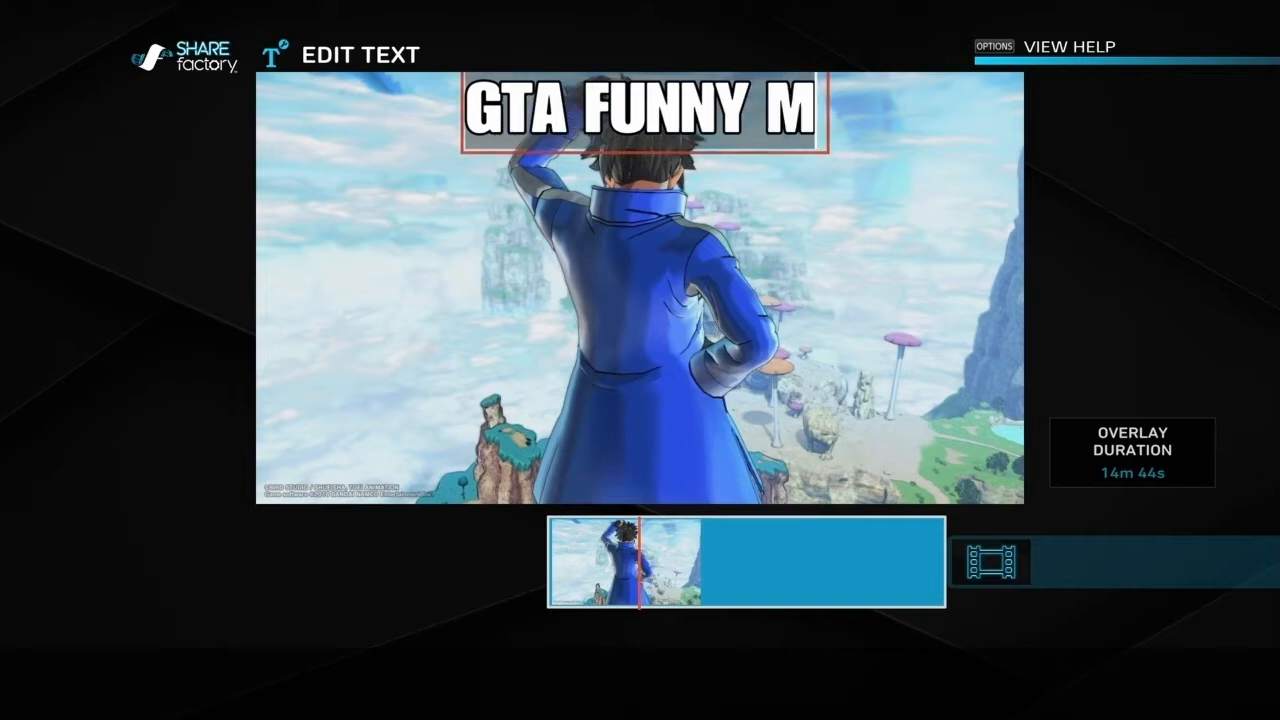
pyautogui.write('OM')
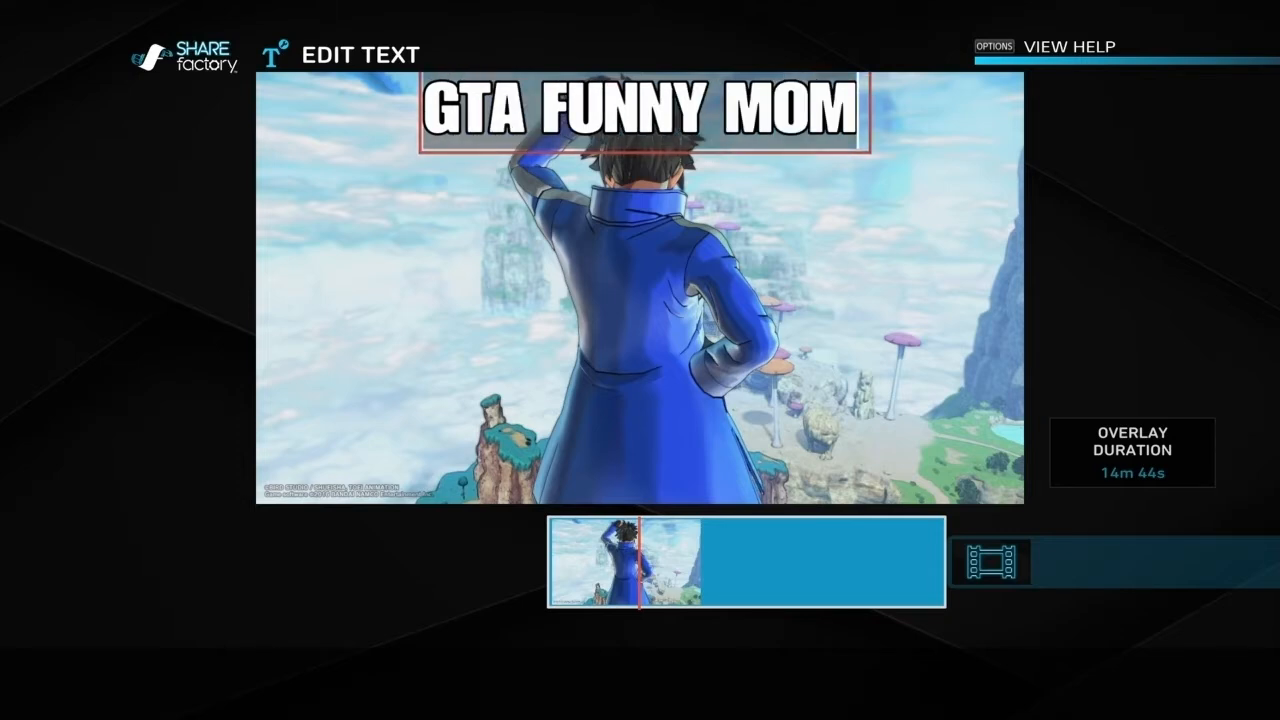
pyautogui.write('ENT')
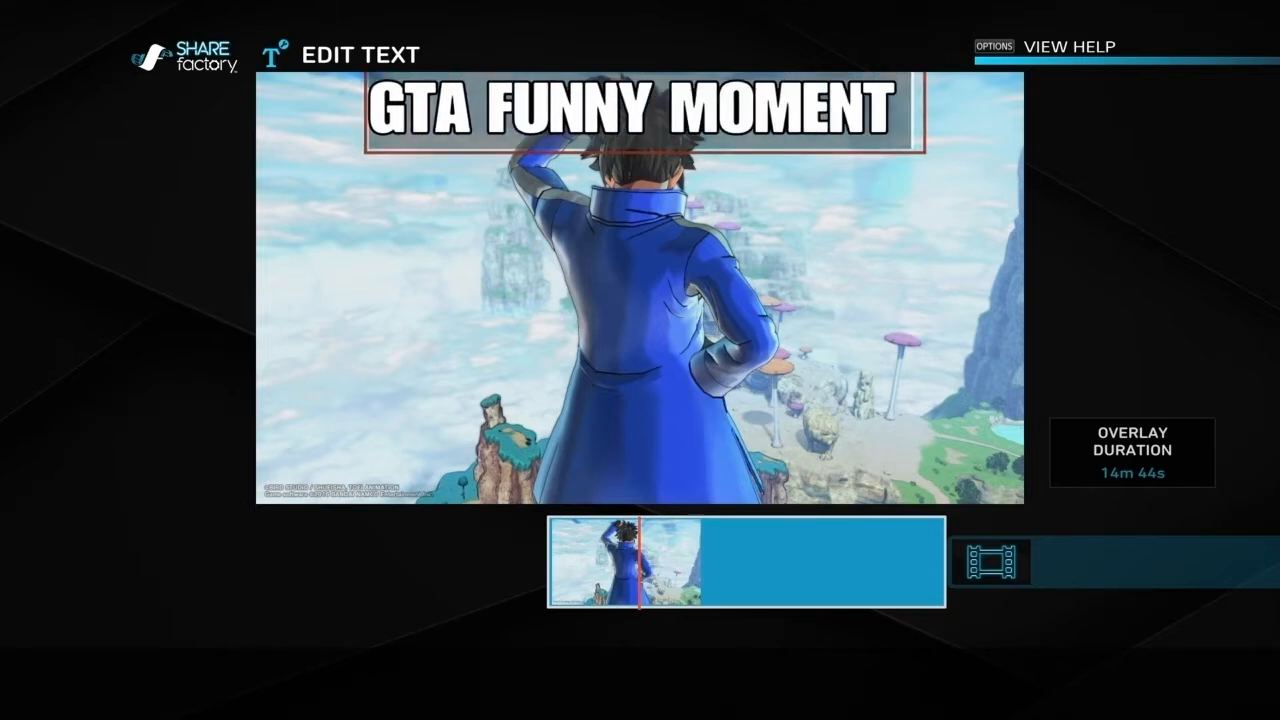
pyautogui.write('!')
pyautogui.press('Return')
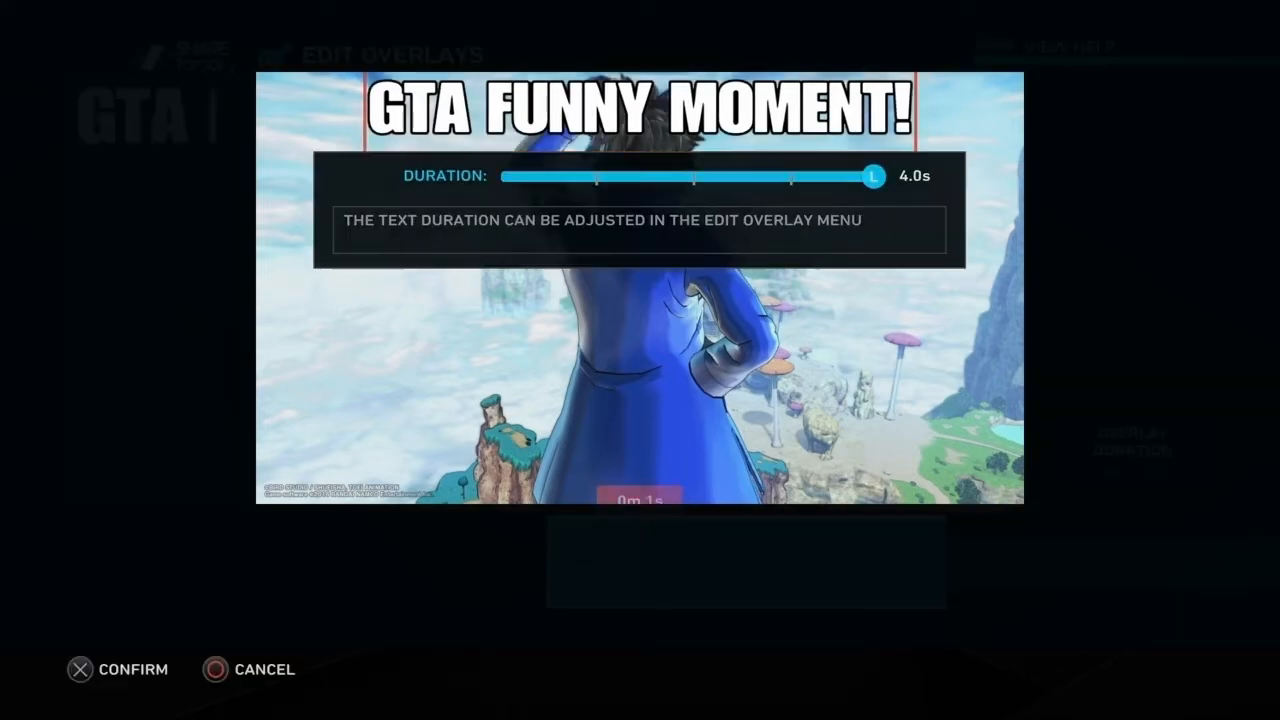
pyautogui.press('Return')
pyautogui.press('Return')
# Step: Transform the GTA FUNNY MOMENT! text by moving it slightly down and enlarging it a little, still above the character
pyautogui.press('Down')
pyautogui.press('Up')
pyautogui.press('Down')
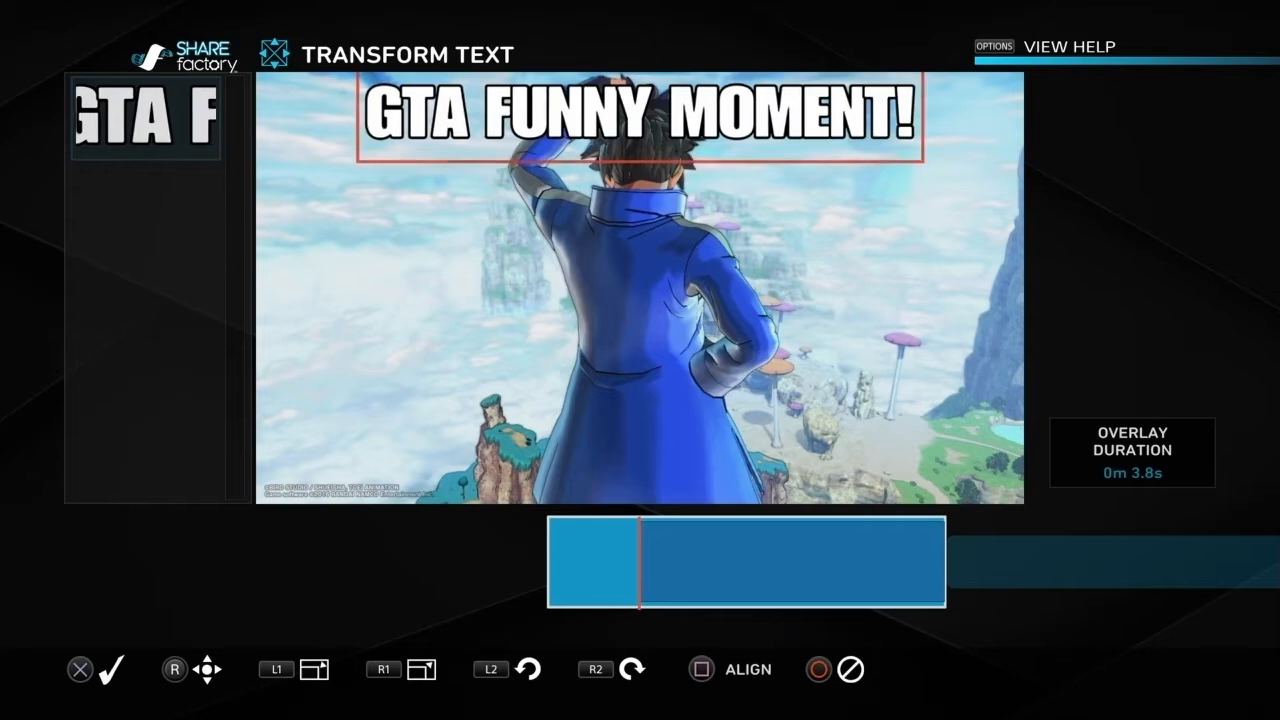
pyautogui.press('Down')
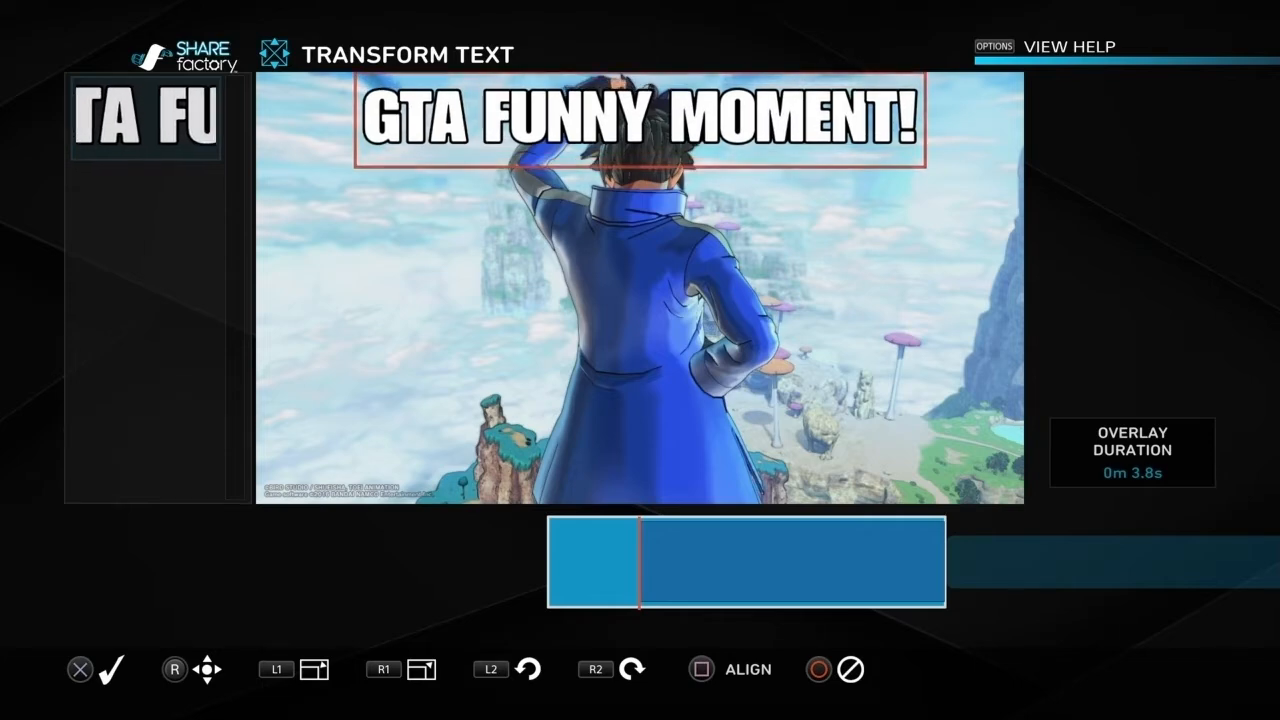
pyautogui.press('Return')
pyautogui.press('Right')
pyautogui.press('Escape')
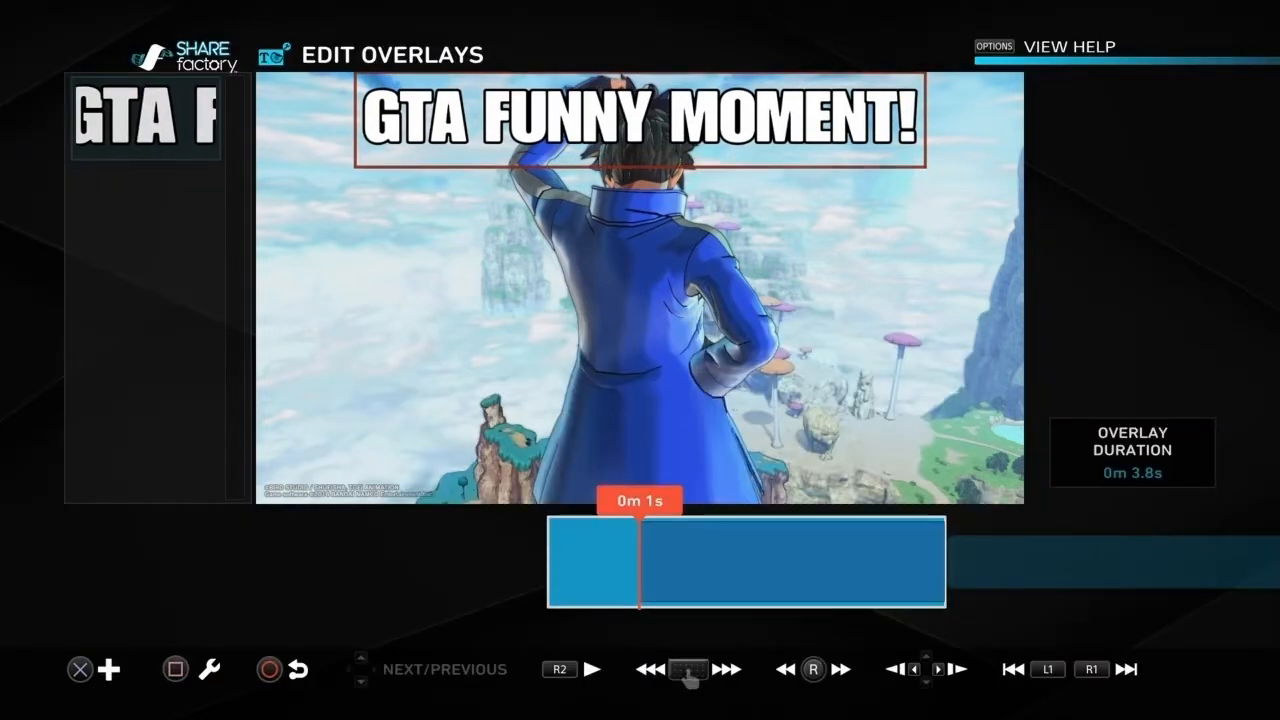
# Step: Lower the opacity of the GTA FUNNY MOMENT! text overlay to 69%
pyautogui.press('Return')
pyautogui.press('Right')
pyautogui.press('Return')
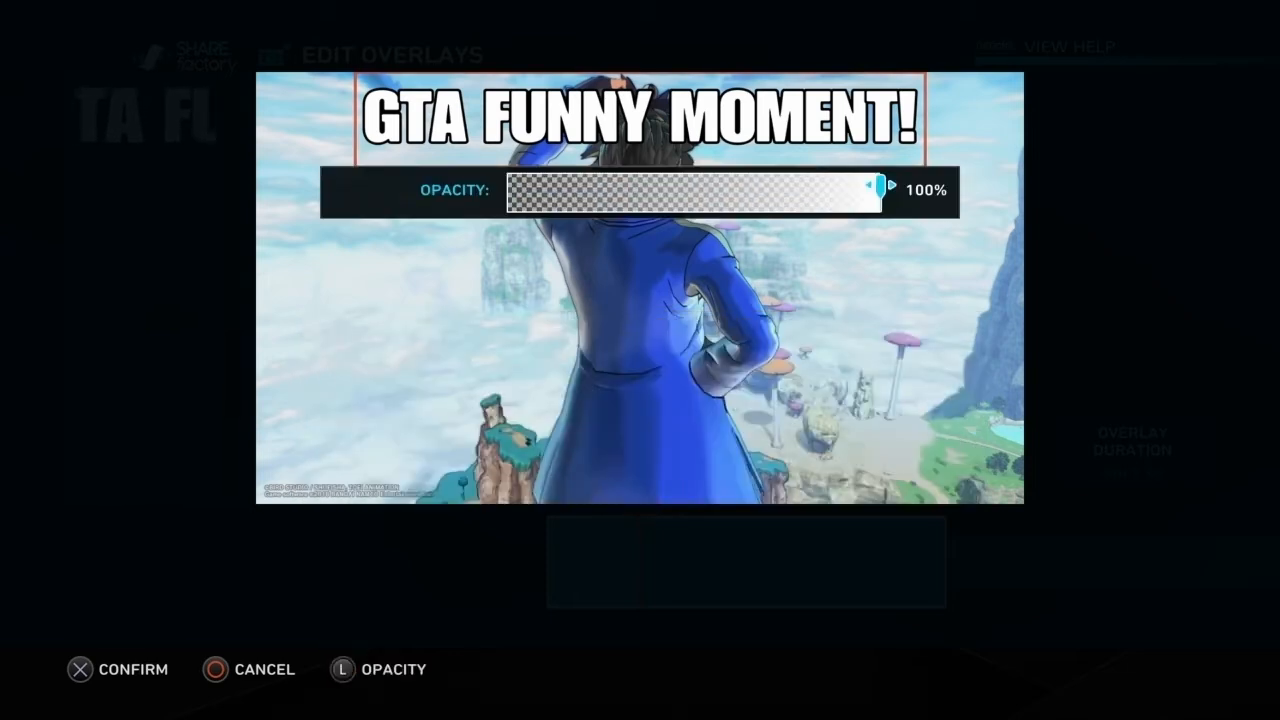
pyautogui.press('Left')
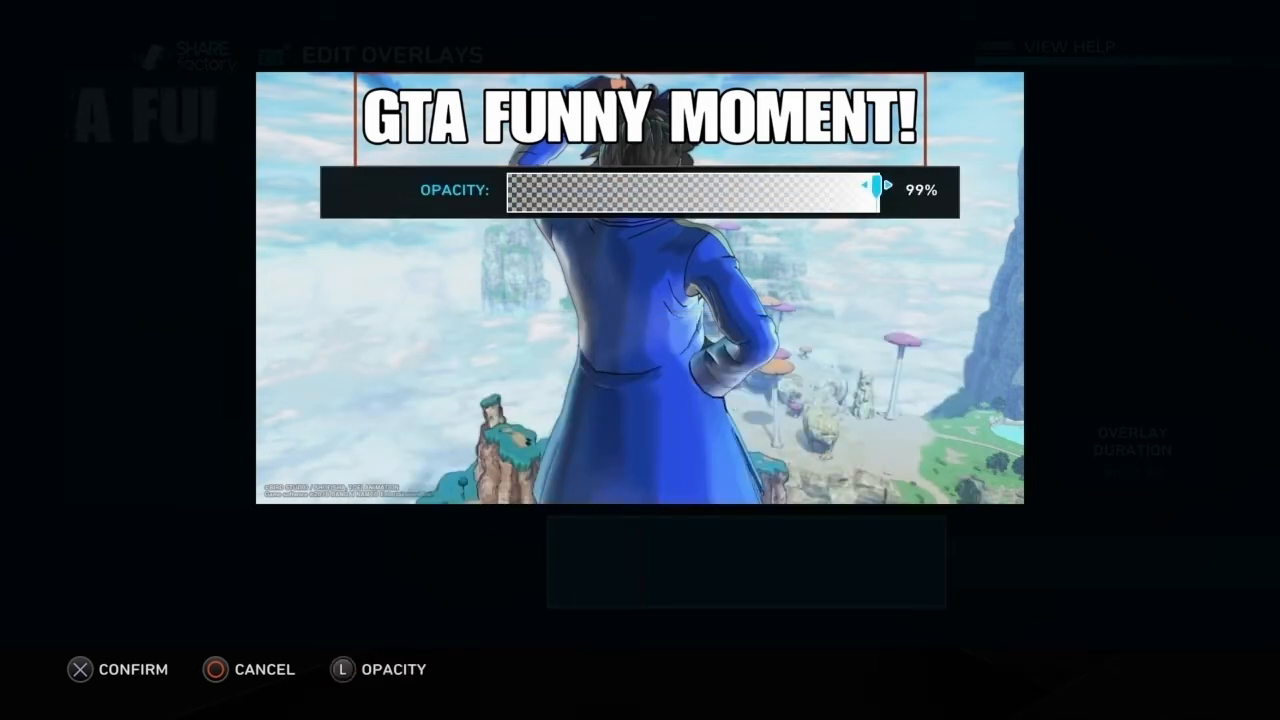
pyautogui.press('Left')
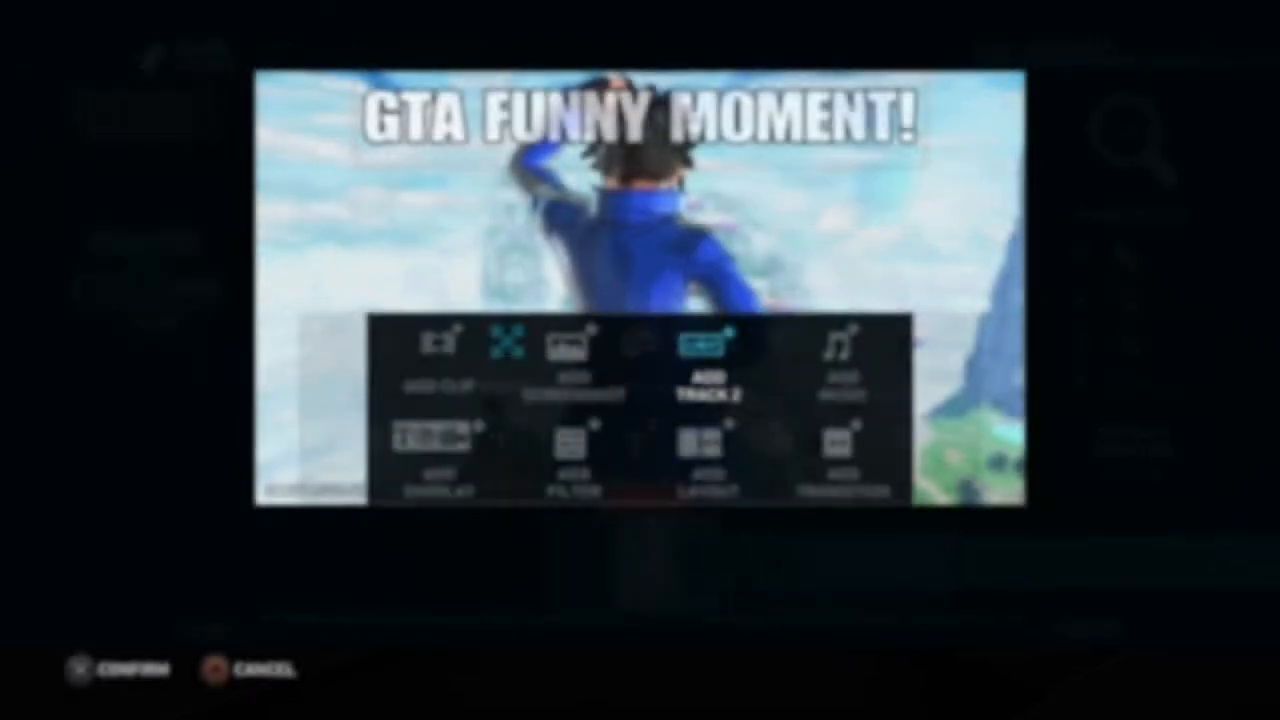
pyautogui.press('Return')
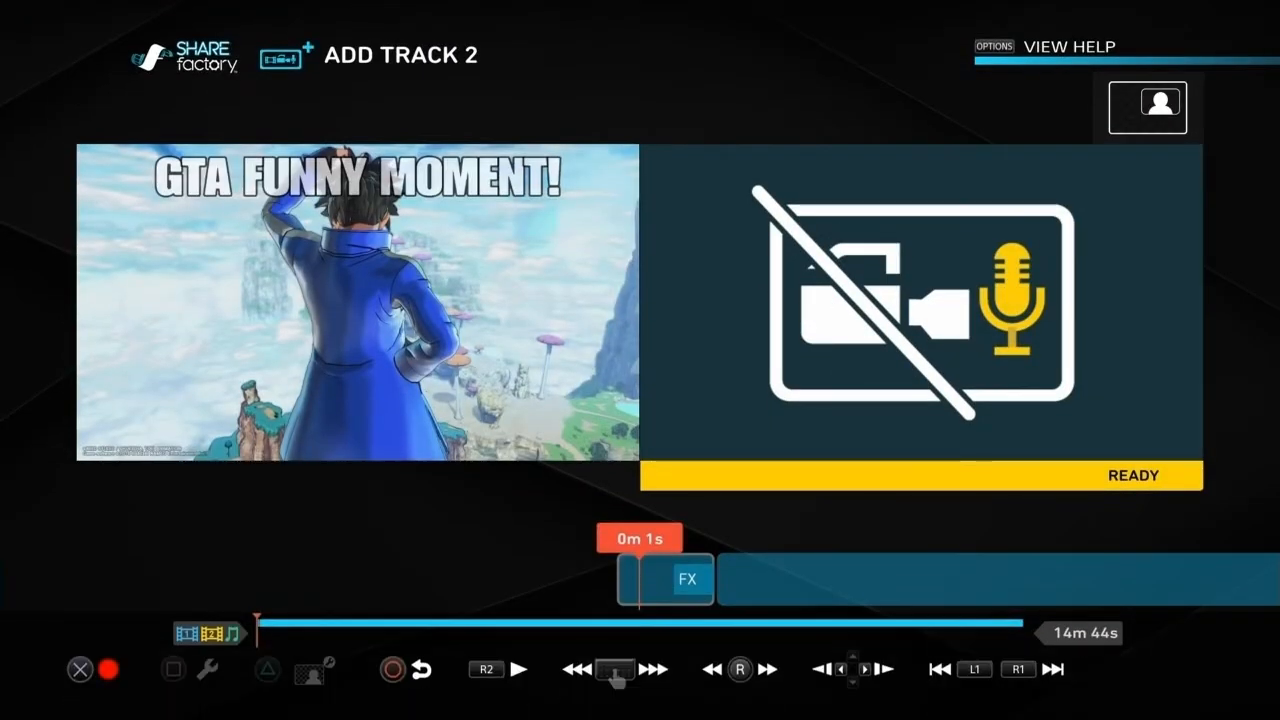
# Step: Start adding an existing clip to track 2 over the opening screenshot
pyautogui.press('Return')
pyautogui.press('Right')
pyautogui.press('Left')
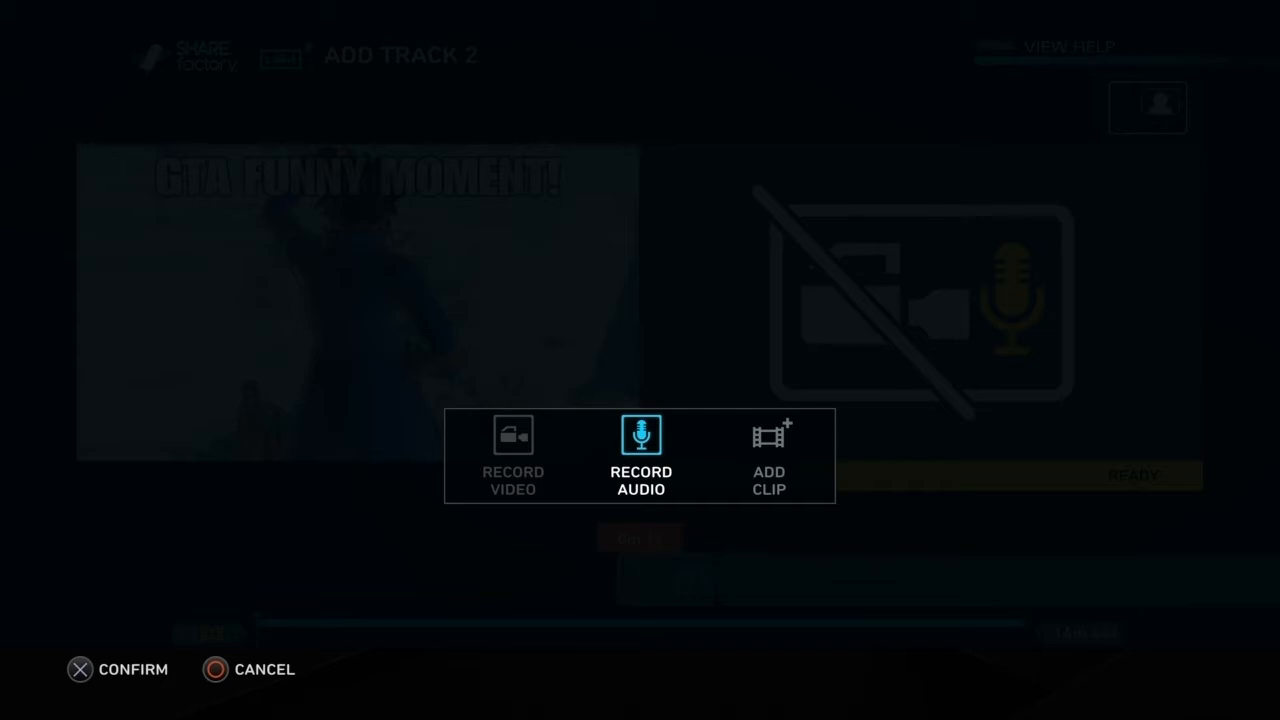
pyautogui.press('Right')
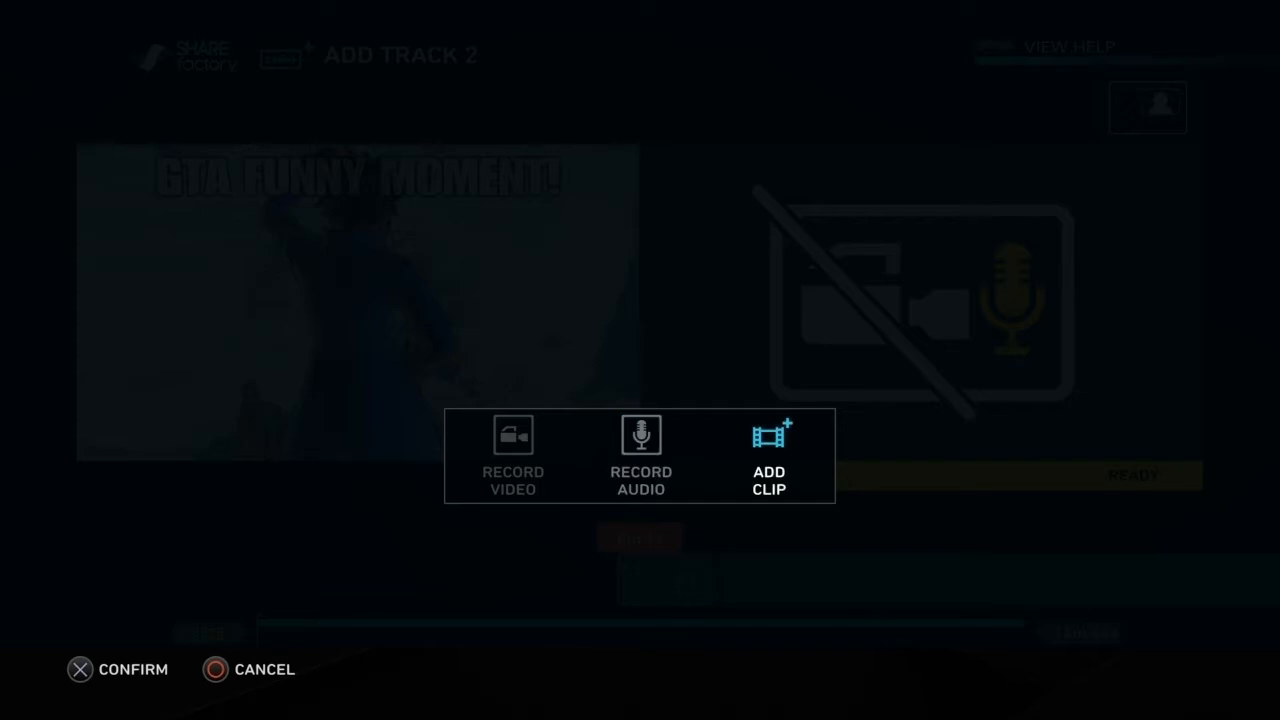
pyautogui.press('Return')
# Step: Browse the available video clips by category for one to place on track 2
pyautogui.press('Right')
pyautogui.press('Down')
pyautogui.press('Down')
pyautogui.press('Down')
pyautogui.press('Down')
pyautogui.press('Down')
pyautogui.press('Down')
pyautogui.press('Down')
pyautogui.press('Down')
pyautogui.press('Down')
pyautogui.press('Down')
pyautogui.press('Down')
pyautogui.press('Down')
pyautogui.press('Down')
pyautogui.press('Down')
pyautogui.press('Down')
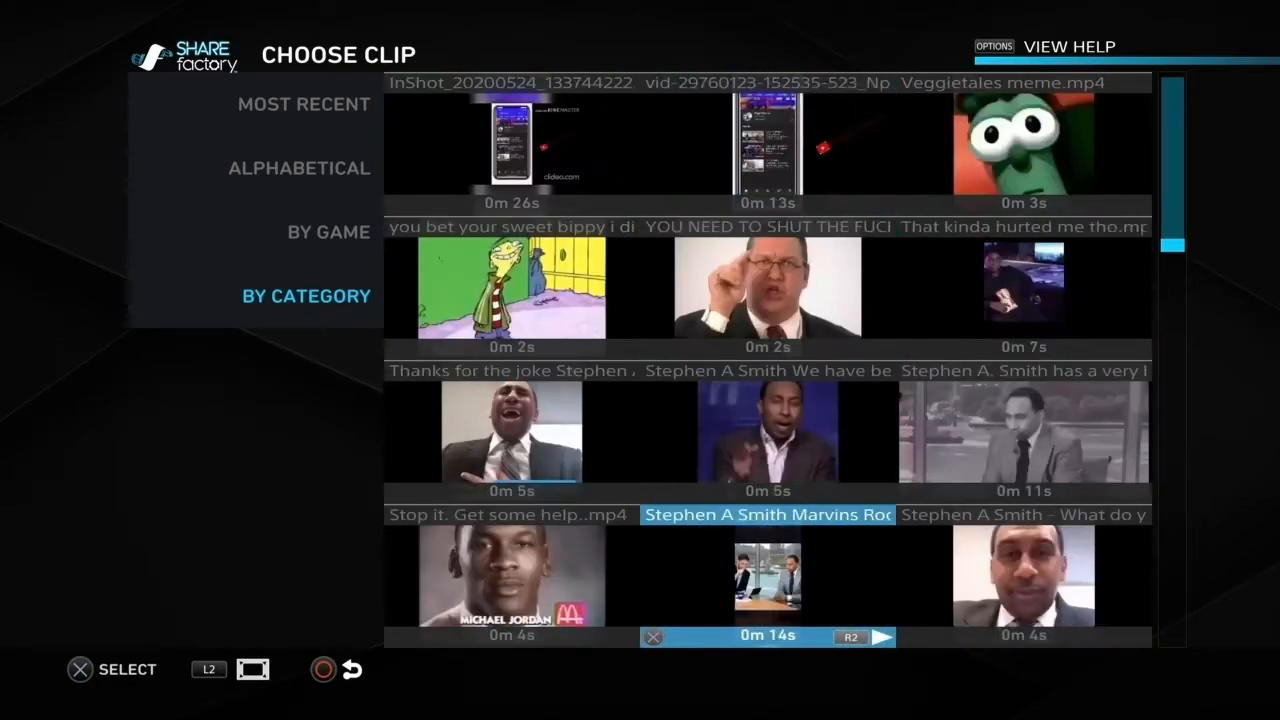
pyautogui.press('Down')
pyautogui.press('Down')
pyautogui.press('Down')
pyautogui.press('Down')
pyautogui.press('Down')
pyautogui.press('Down')
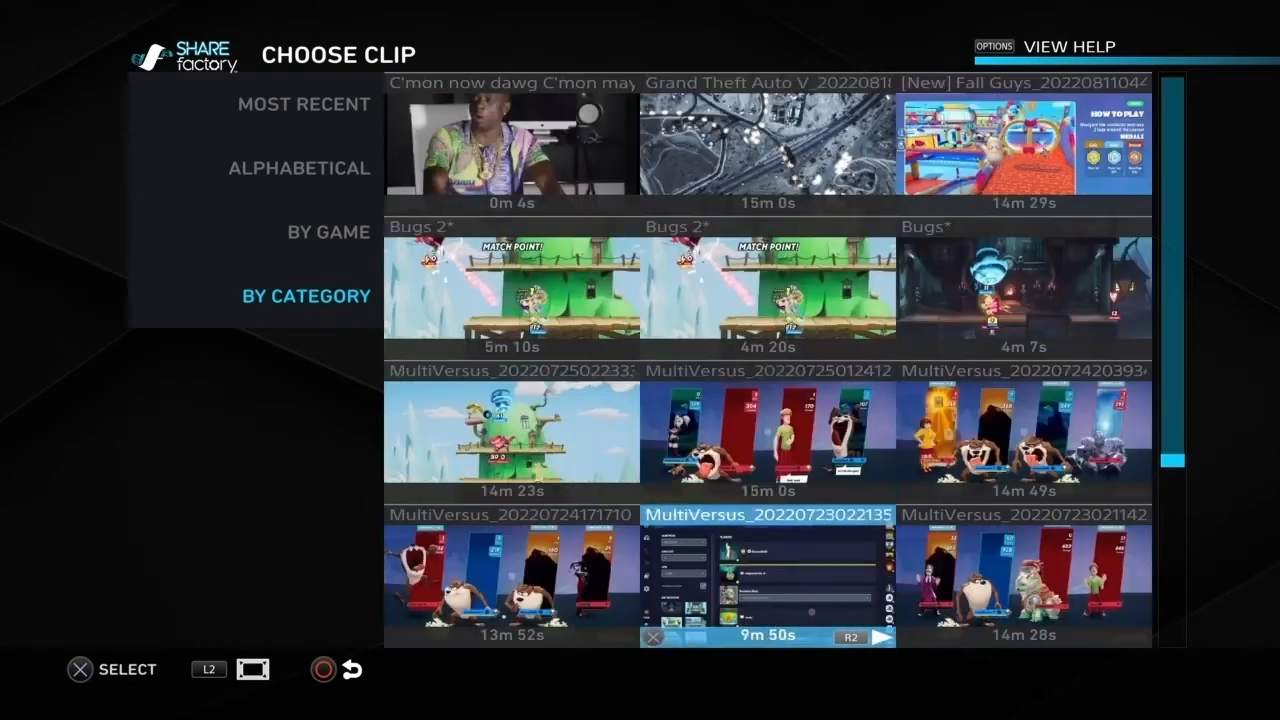
pyautogui.press('Up')
pyautogui.press('Up')
pyautogui.press('Up')
pyautogui.press('Up')
pyautogui.press('Left')
pyautogui.press('Down')
pyautogui.press('Right')
pyautogui.press('Right')
pyautogui.press('Left')
pyautogui.press('Left')
pyautogui.press('Left')
pyautogui.press('Right')
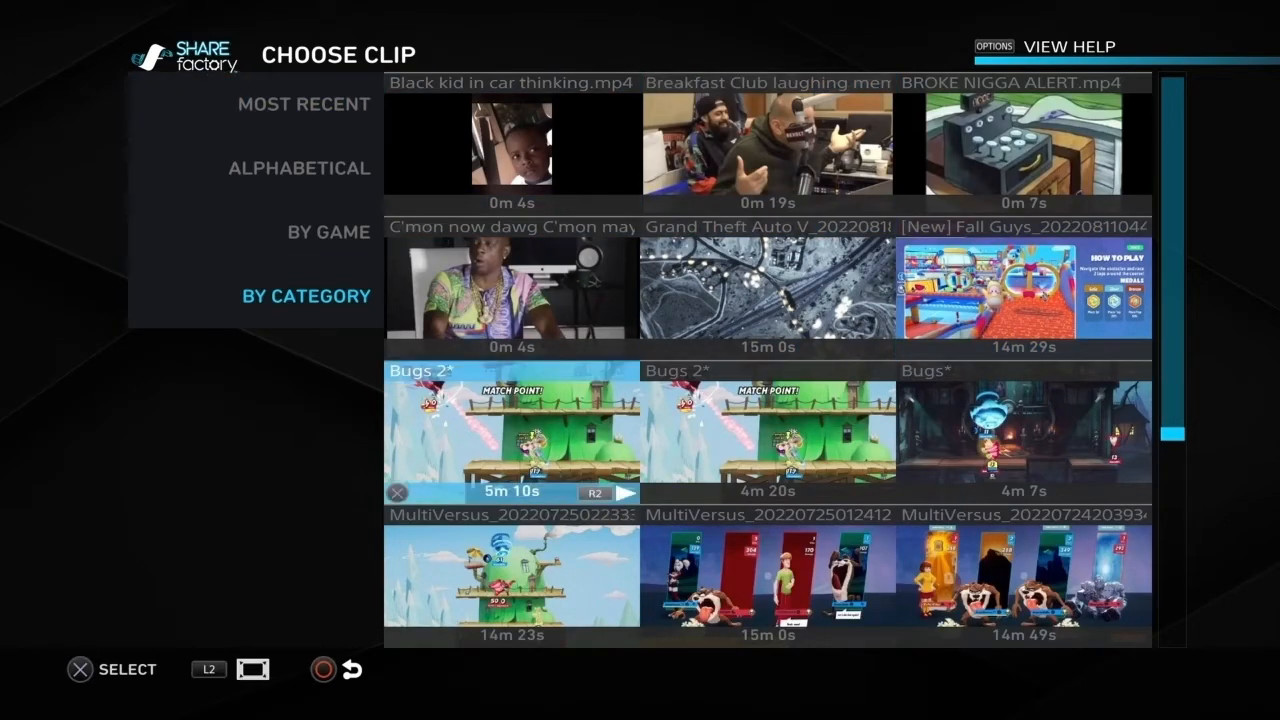
# Step: Add the 14m 29s Fall Guys clip to track 2
pyautogui.press('Down')
pyautogui.press('Down')
pyautogui.press('Up')
pyautogui.press('Up')
pyautogui.press('Up')
pyautogui.press('Right')
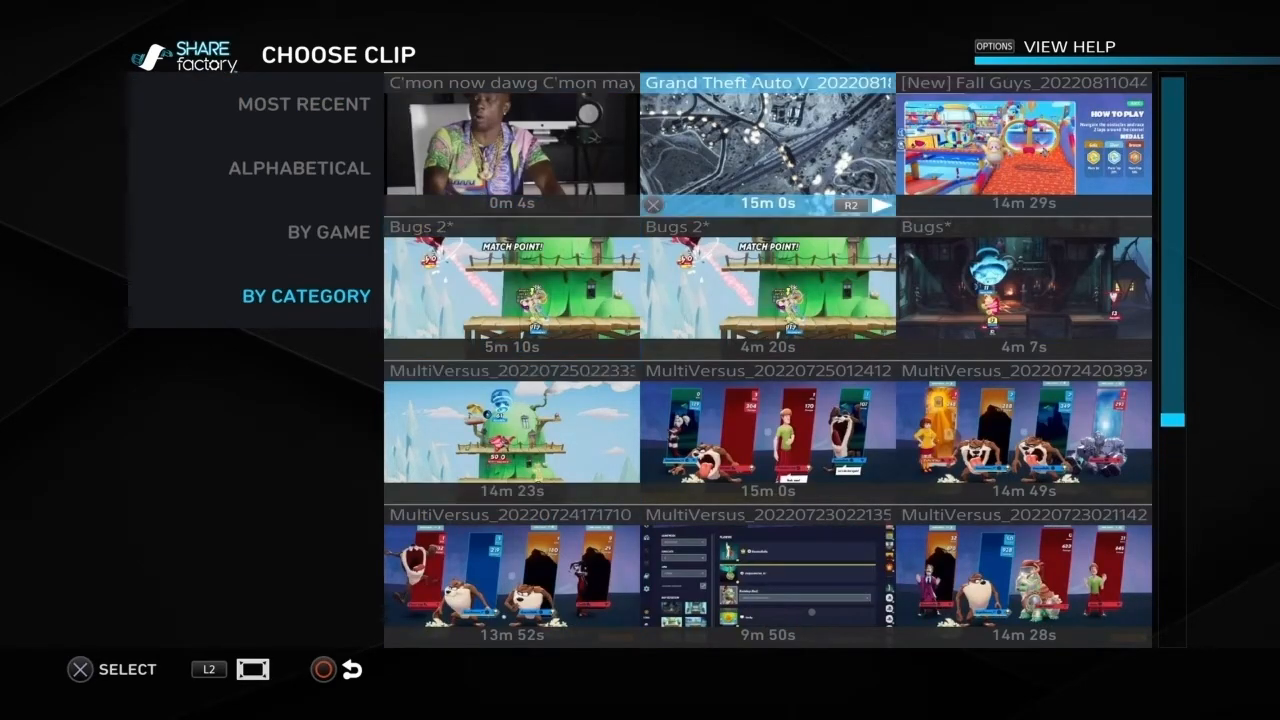
pyautogui.press('Down')
pyautogui.press('Right')
pyautogui.press('Up')
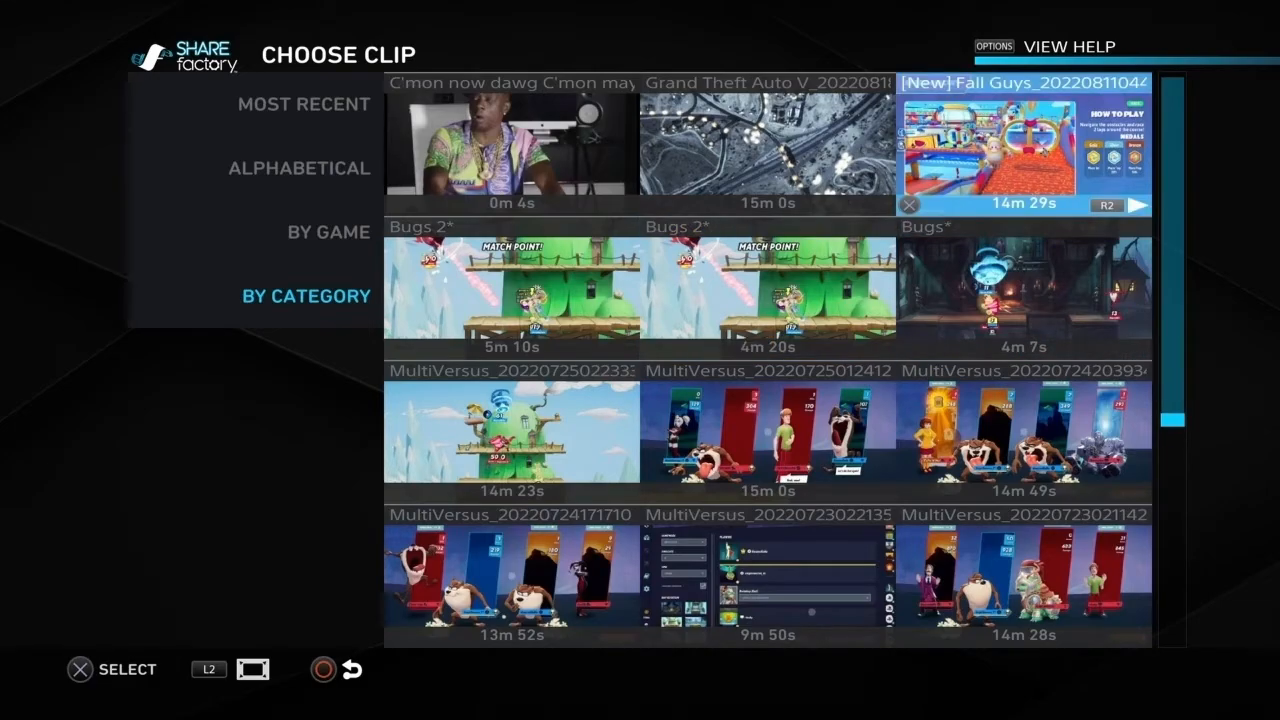
pyautogui.press('Return')
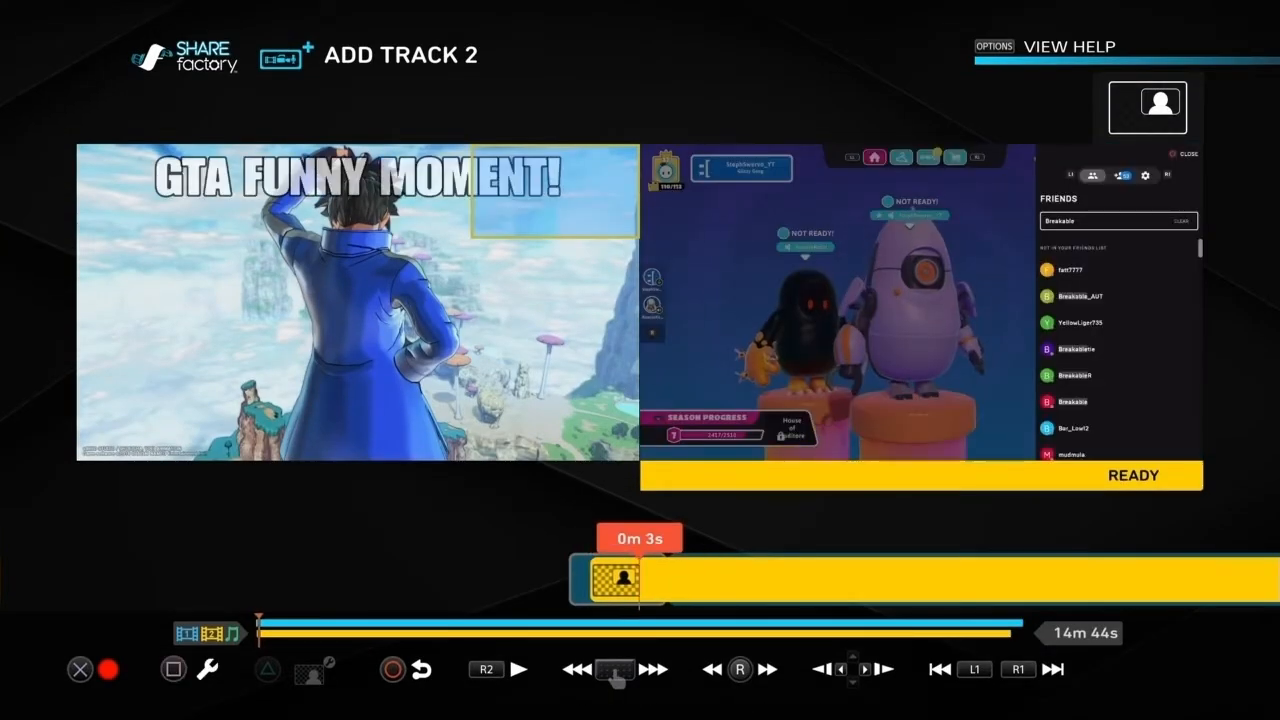
# Step: Set the picture-in-picture position of the Fall Guys clip on track 2 to Center
pyautogui.press('Left')
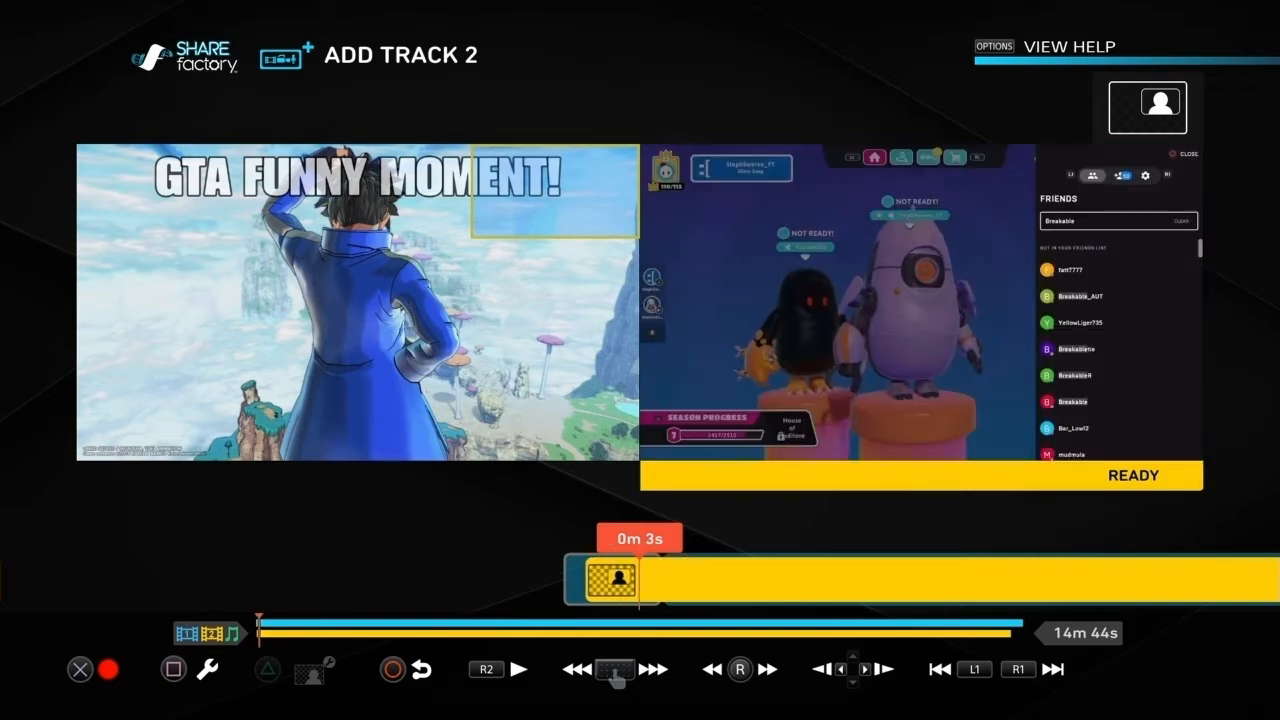
pyautogui.press('Return')
pyautogui.press('Right')
pyautogui.press('Down')
pyautogui.press('Right')
pyautogui.press('Left')
pyautogui.press('Return')
pyautogui.press('Right')
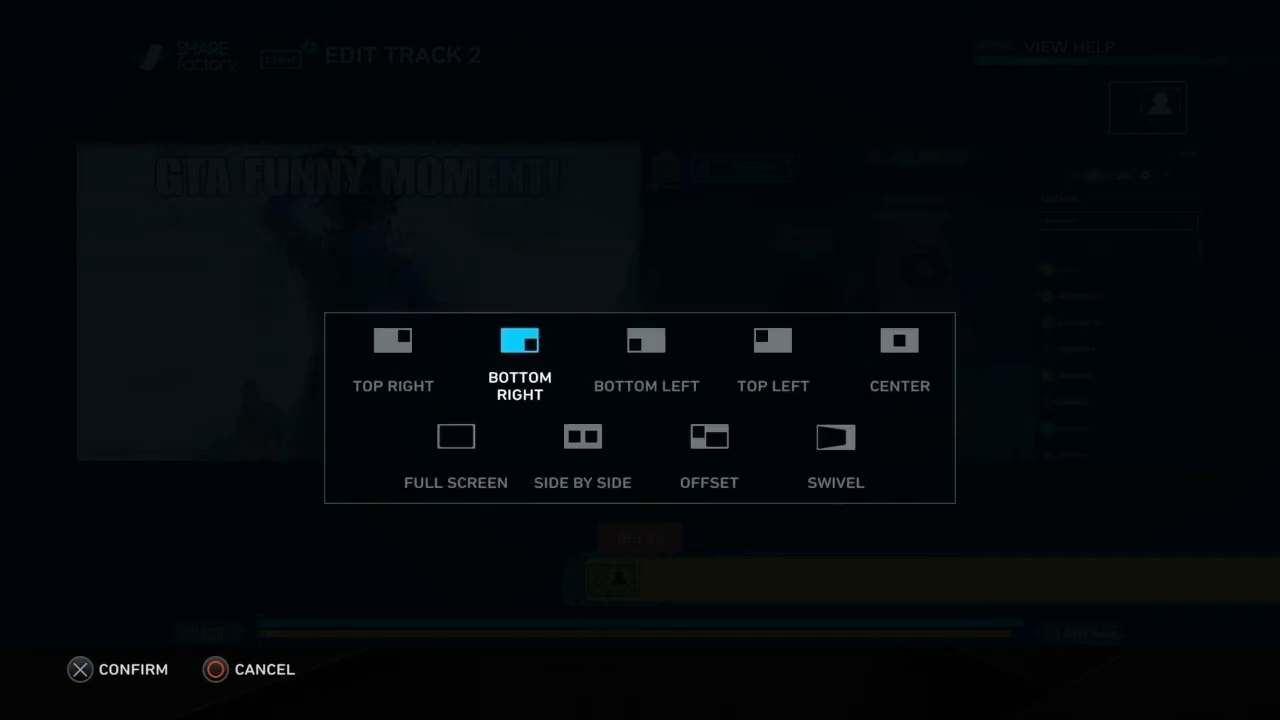
pyautogui.press('Right')
pyautogui.press('Right')
pyautogui.press('Down')
pyautogui.press('Right')
pyautogui.press('Up')
pyautogui.press('Right')
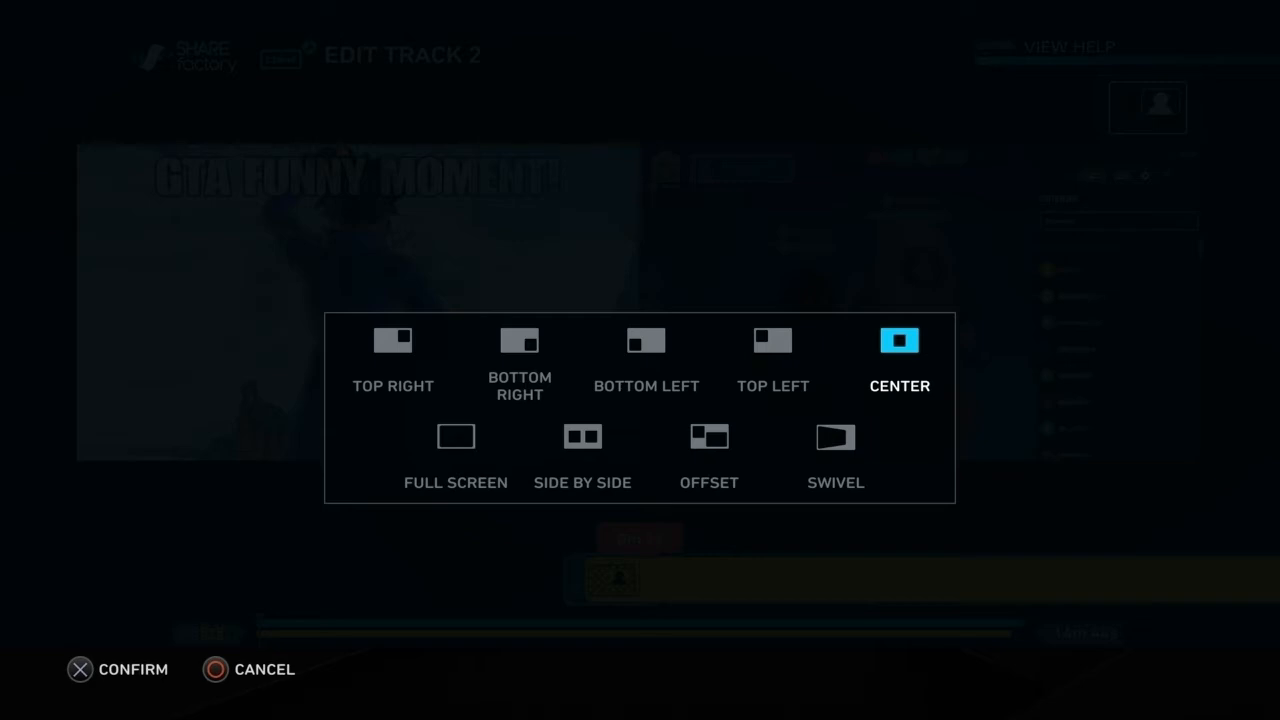
pyautogui.press('Return')
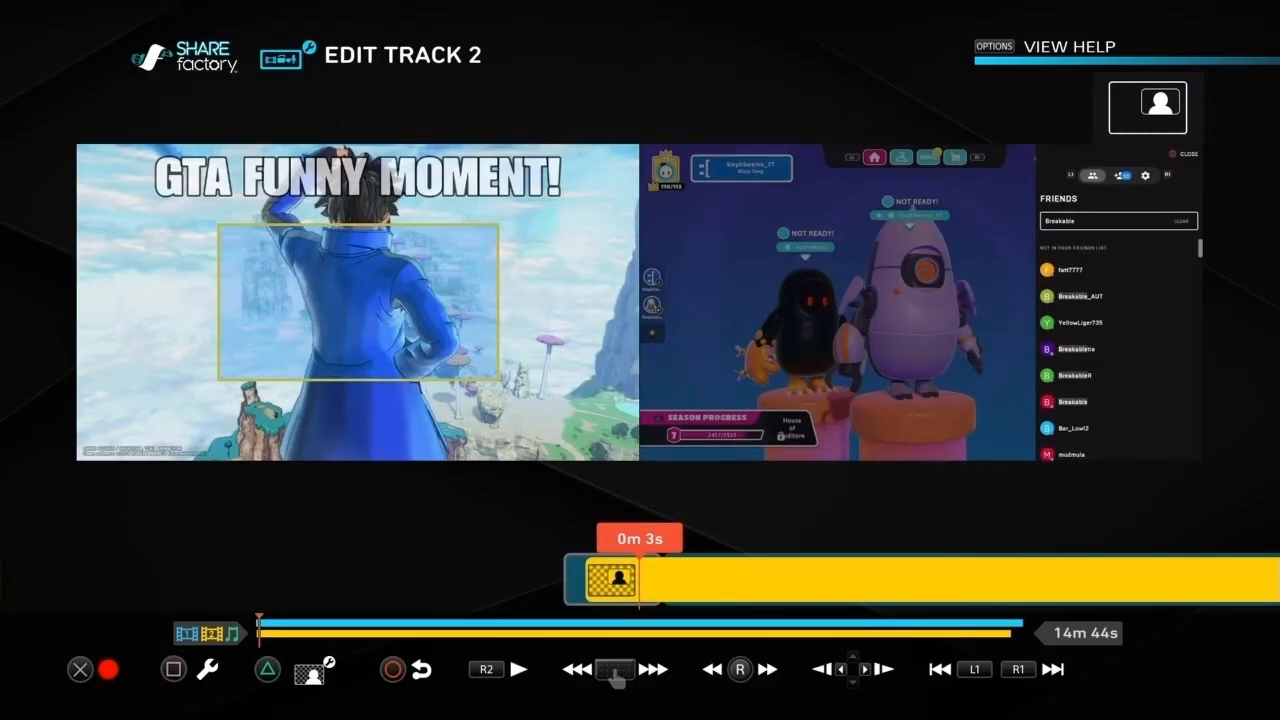
# Step: Return to the main timeline and preview the opening screenshot with its text and centered Fall Guys clip
pyautogui.press('Escape')
pyautogui.press('Home')
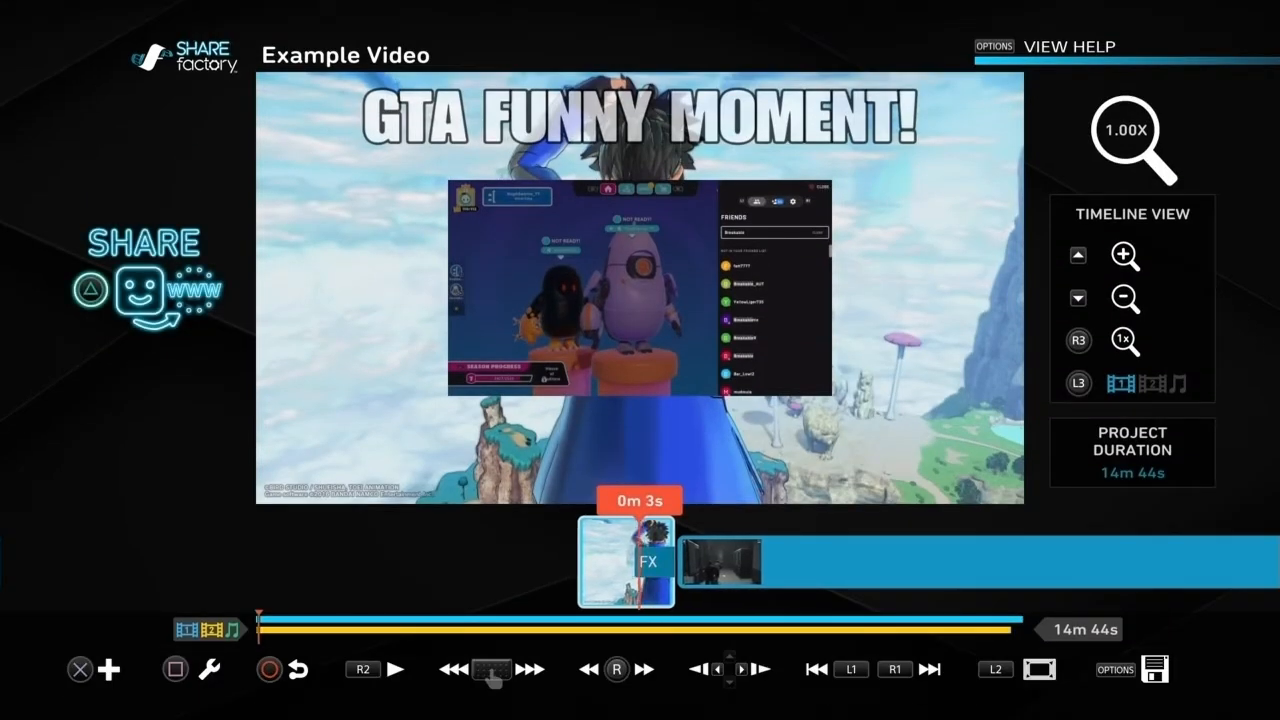
pyautogui.press('space')
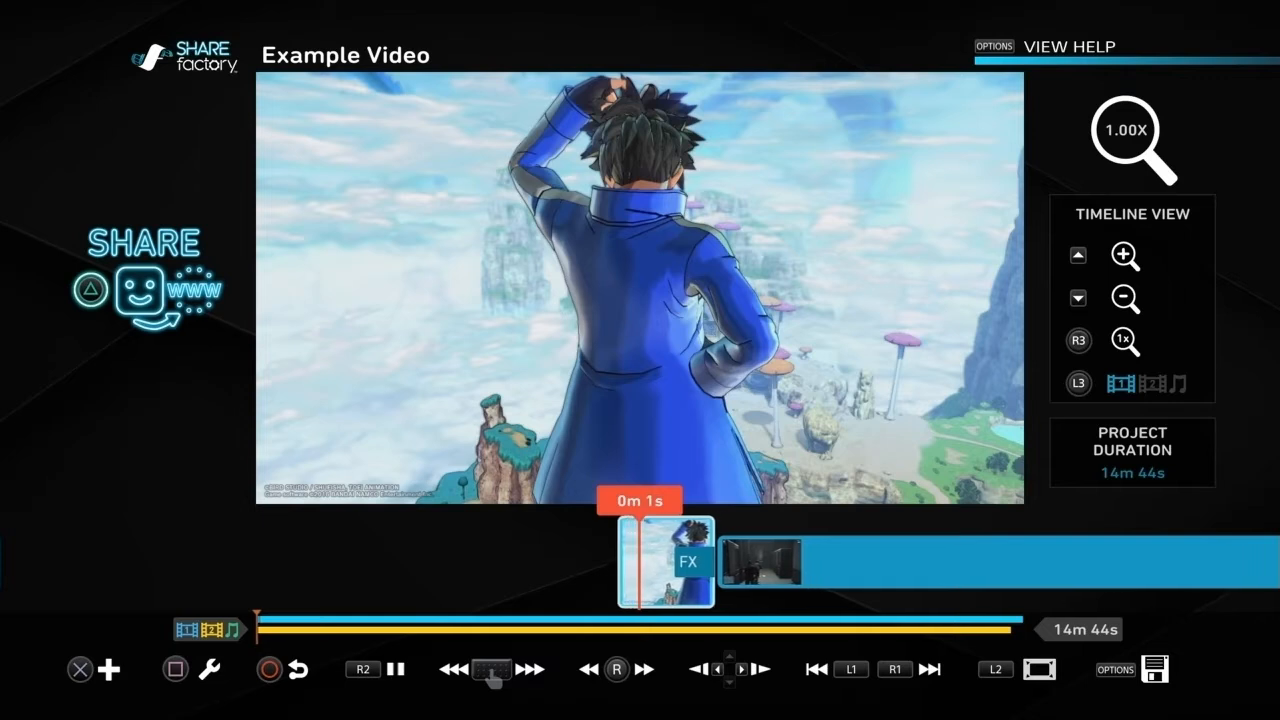
pyautogui.press('space')
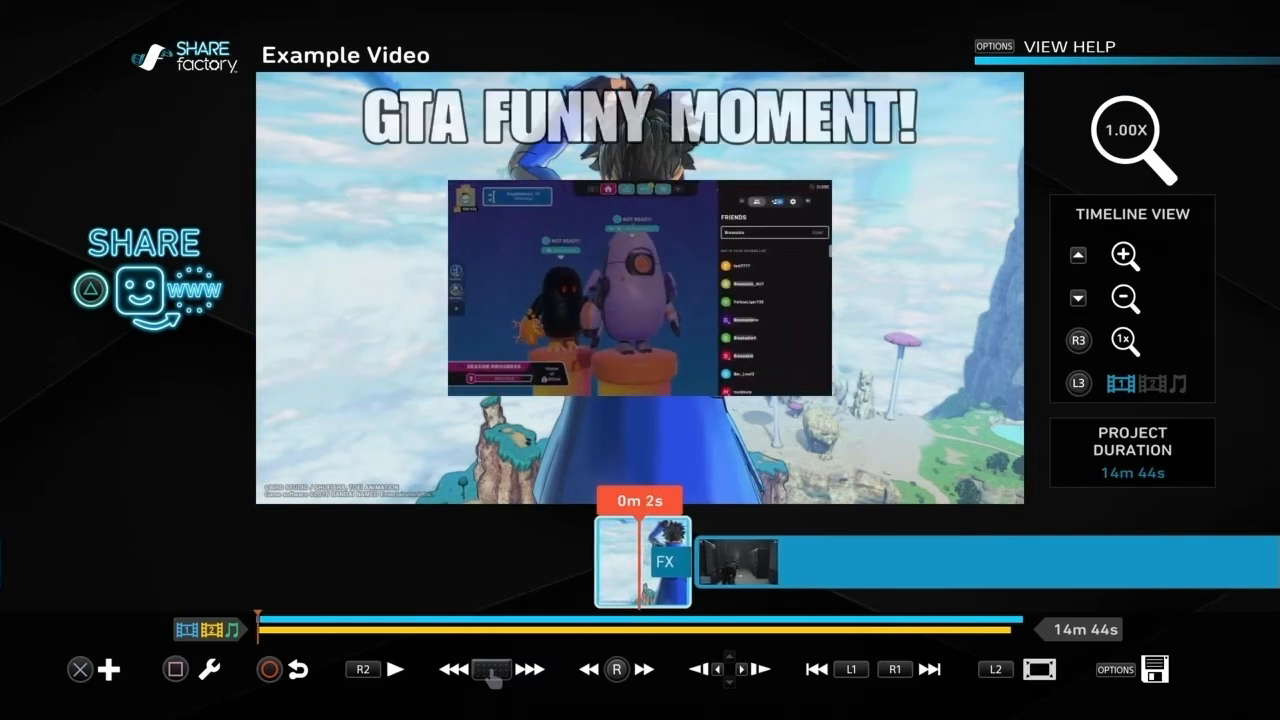
pyautogui.press('space')
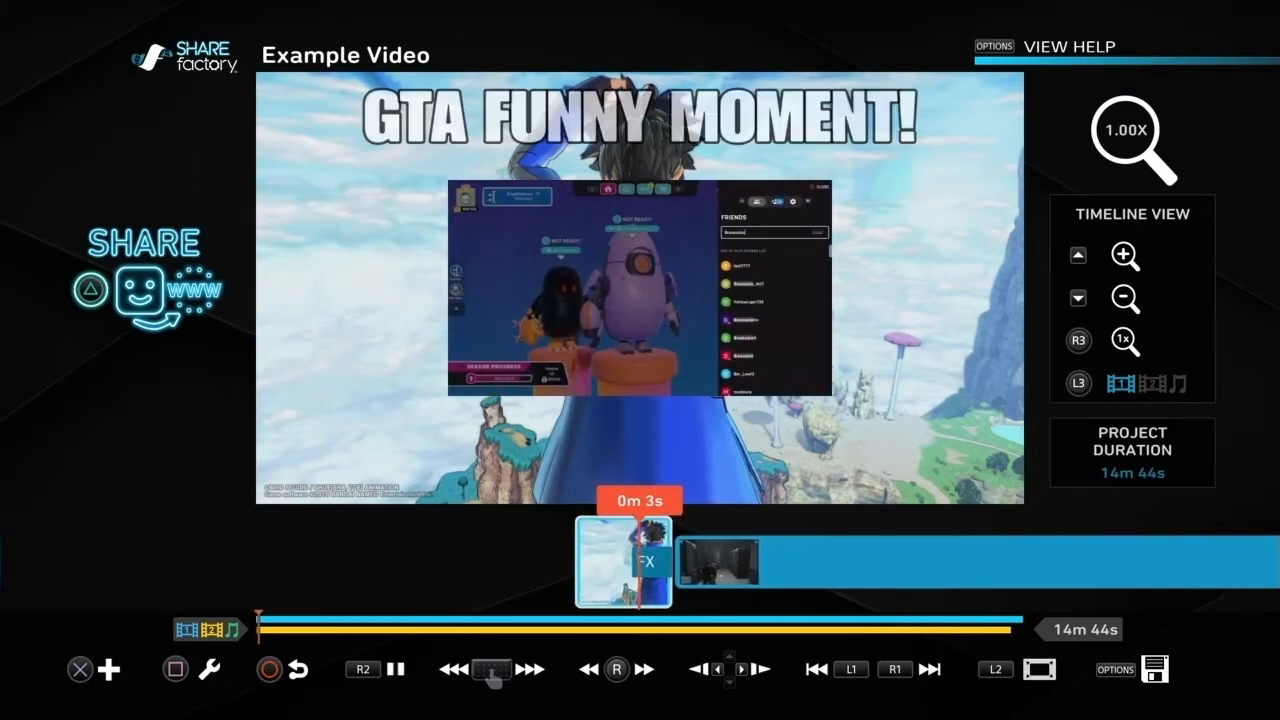
pyautogui.press('space')
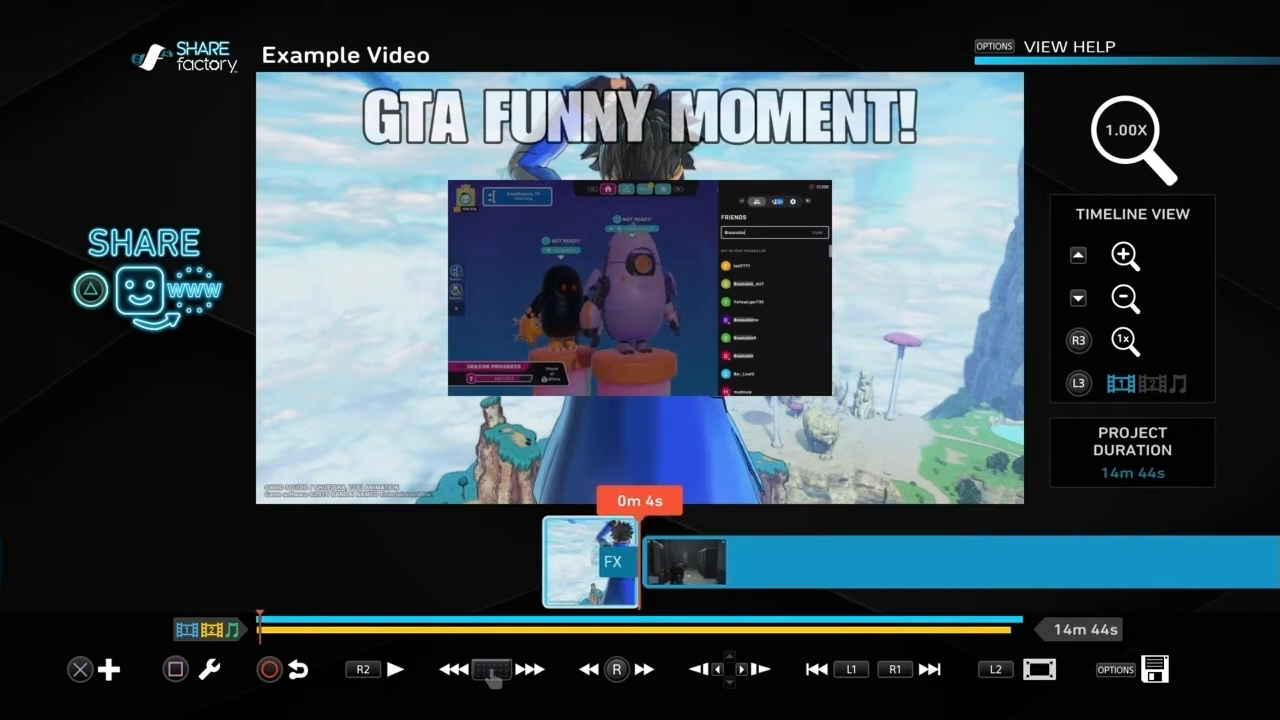
pyautogui.press('Left')
pyautogui.press('Right')
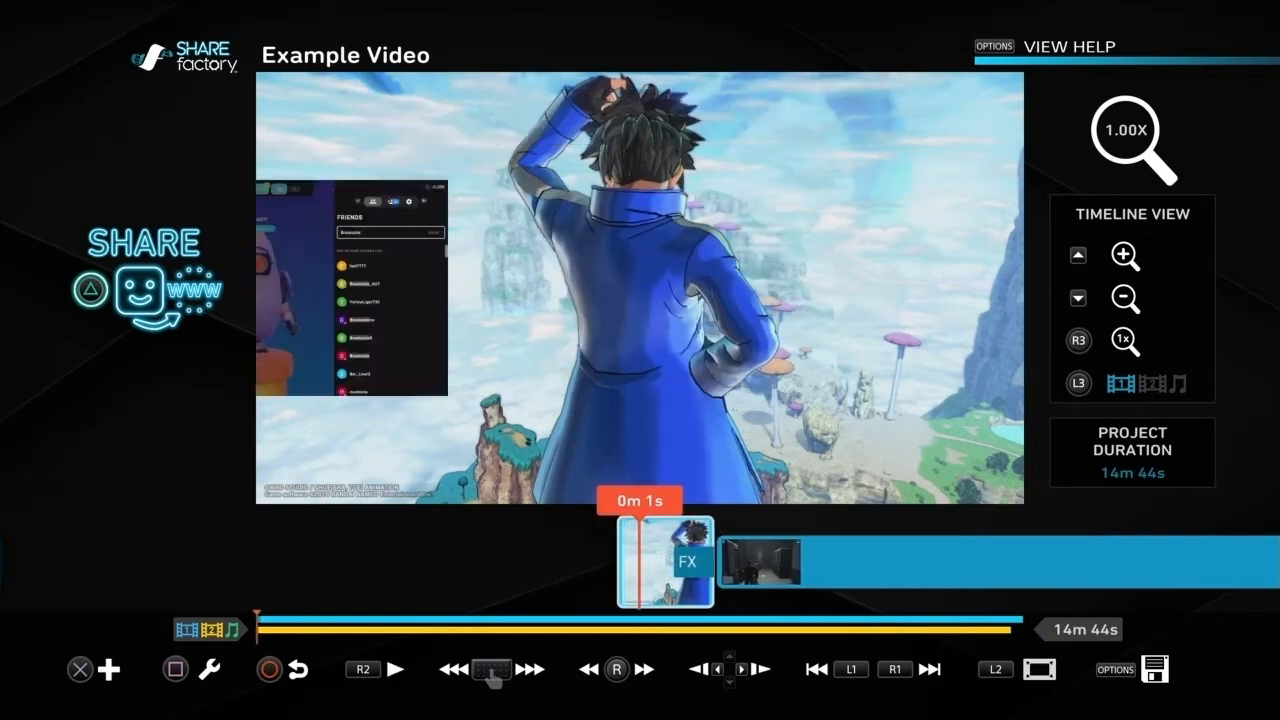
pyautogui.press('Left')
pyautogui.press('Right')
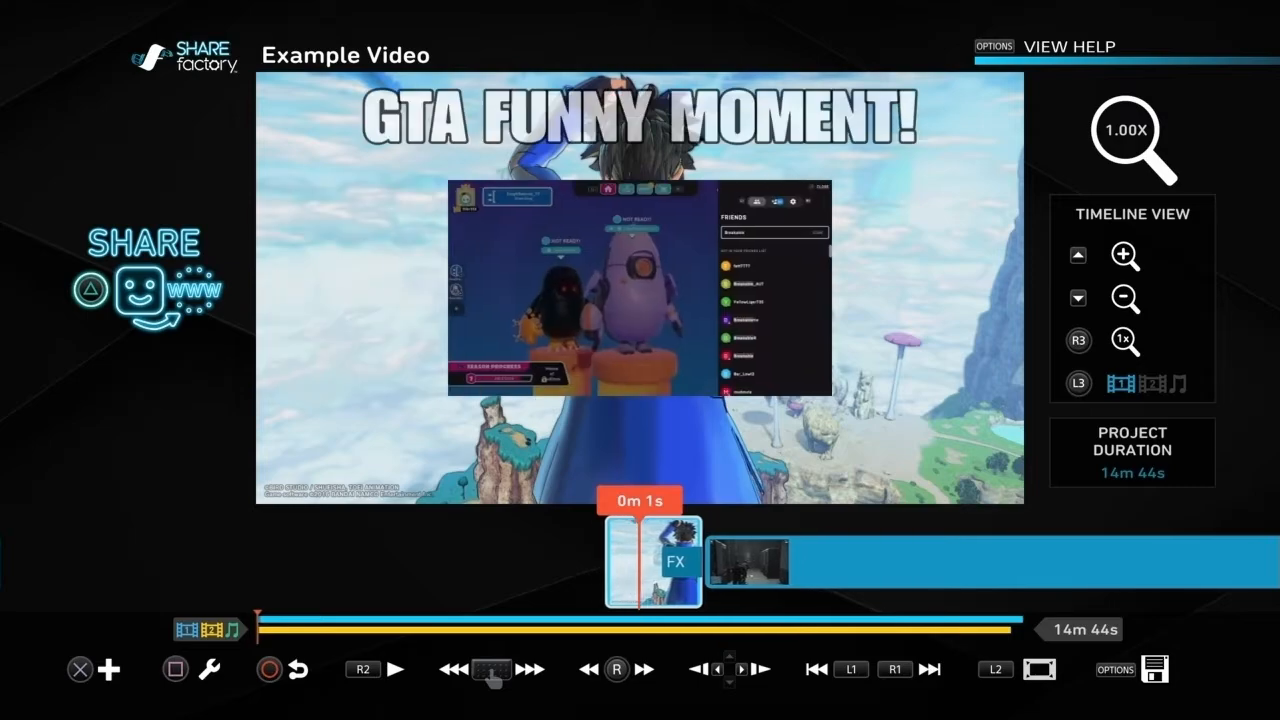
# Step: Remove the Fall Guys clip from track 2 and return to the main timeline
pyautogui.press('square')
pyautogui.press('Left')
pyautogui.press('Left')
pyautogui.press('Escape')
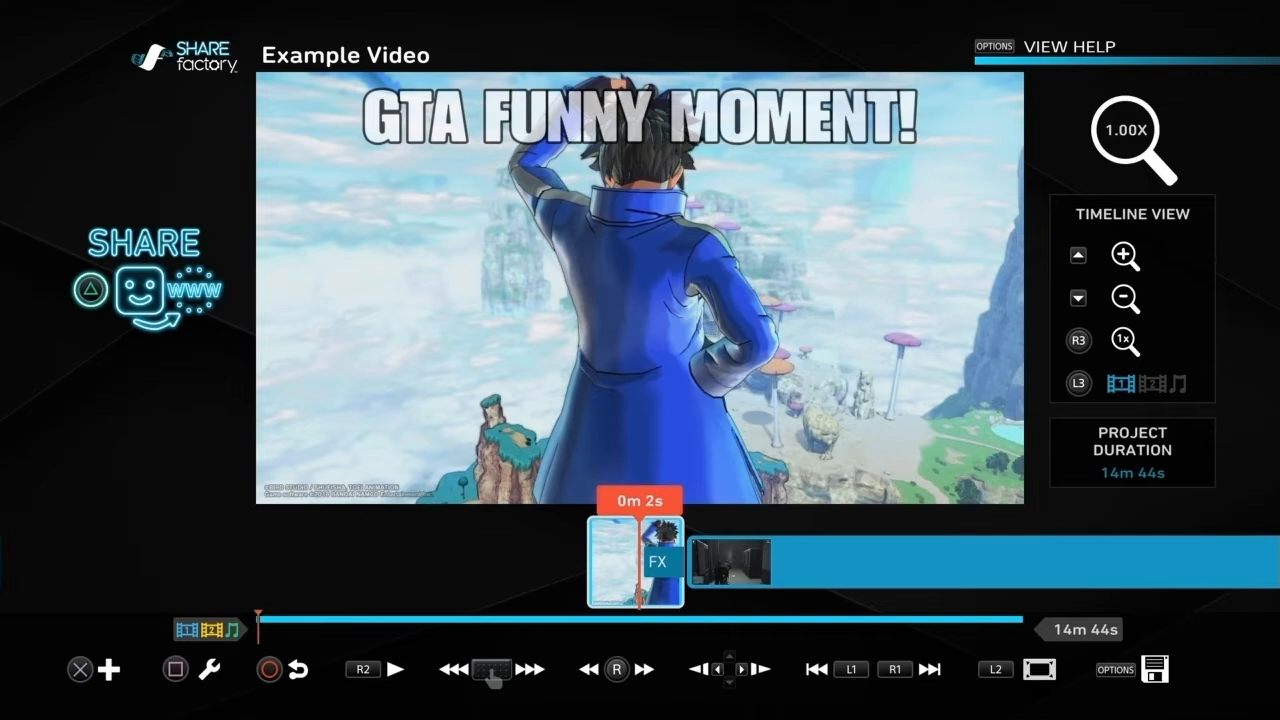
# Step: Generate the project thumbnail from the current frame showing the GTA FUNNY MOMENT! text and acknowledge the save
pyautogui.press('Menu')
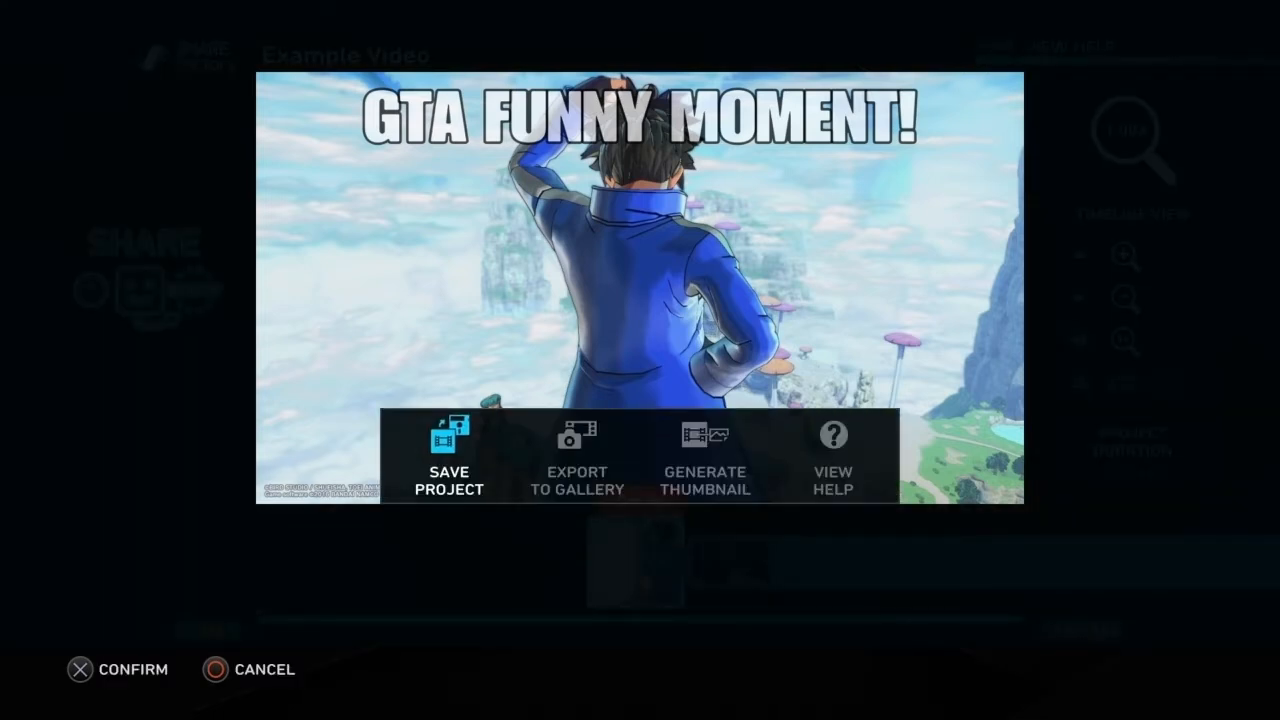
pyautogui.press('Right')
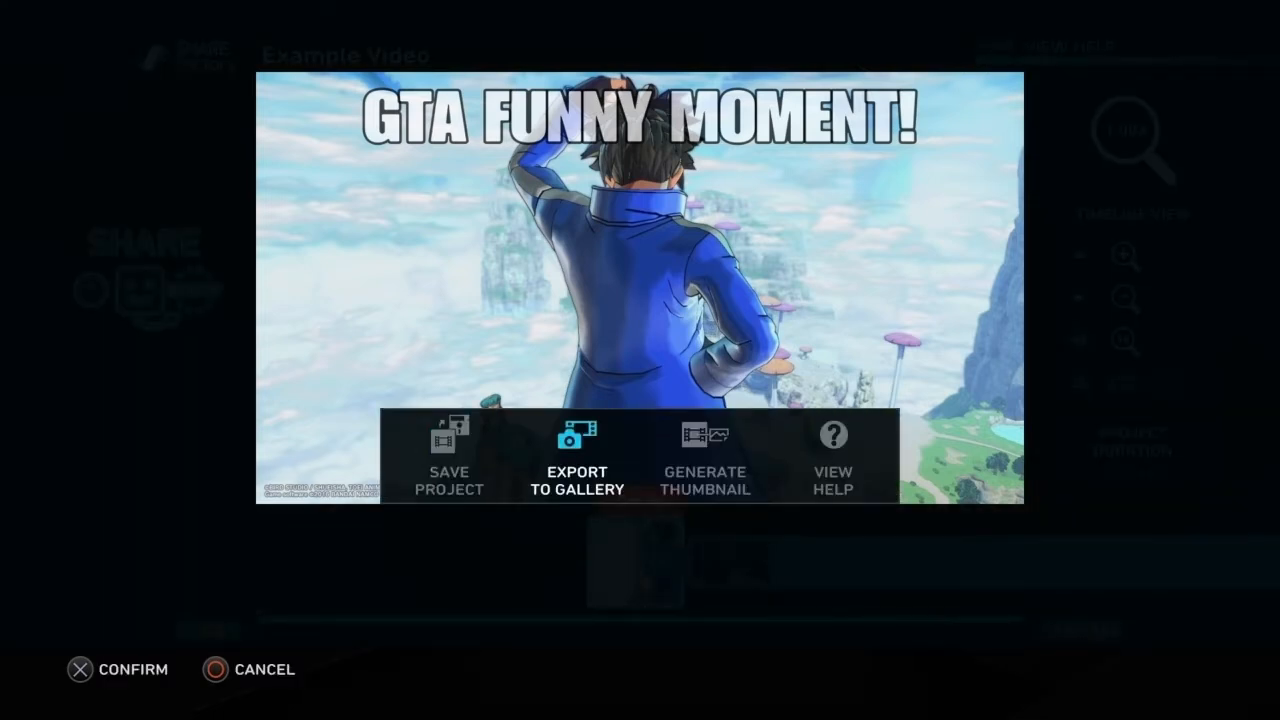
pyautogui.press('Right')
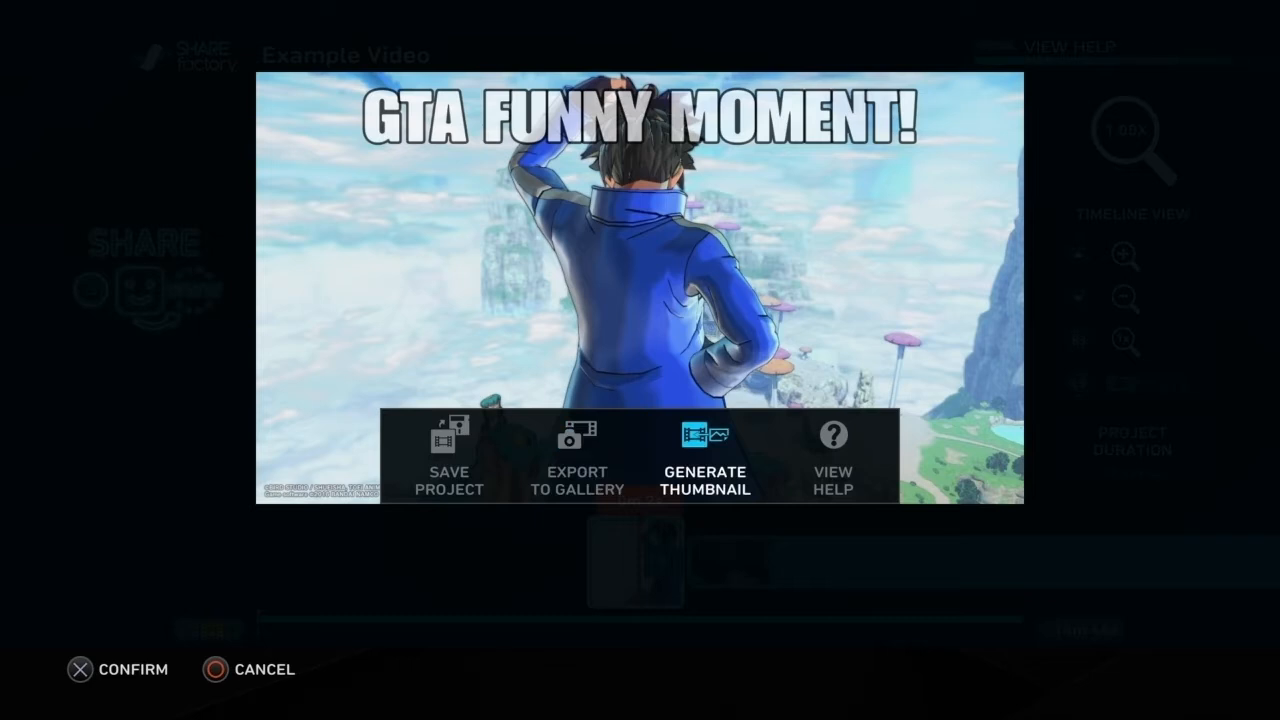
pyautogui.press('Return')
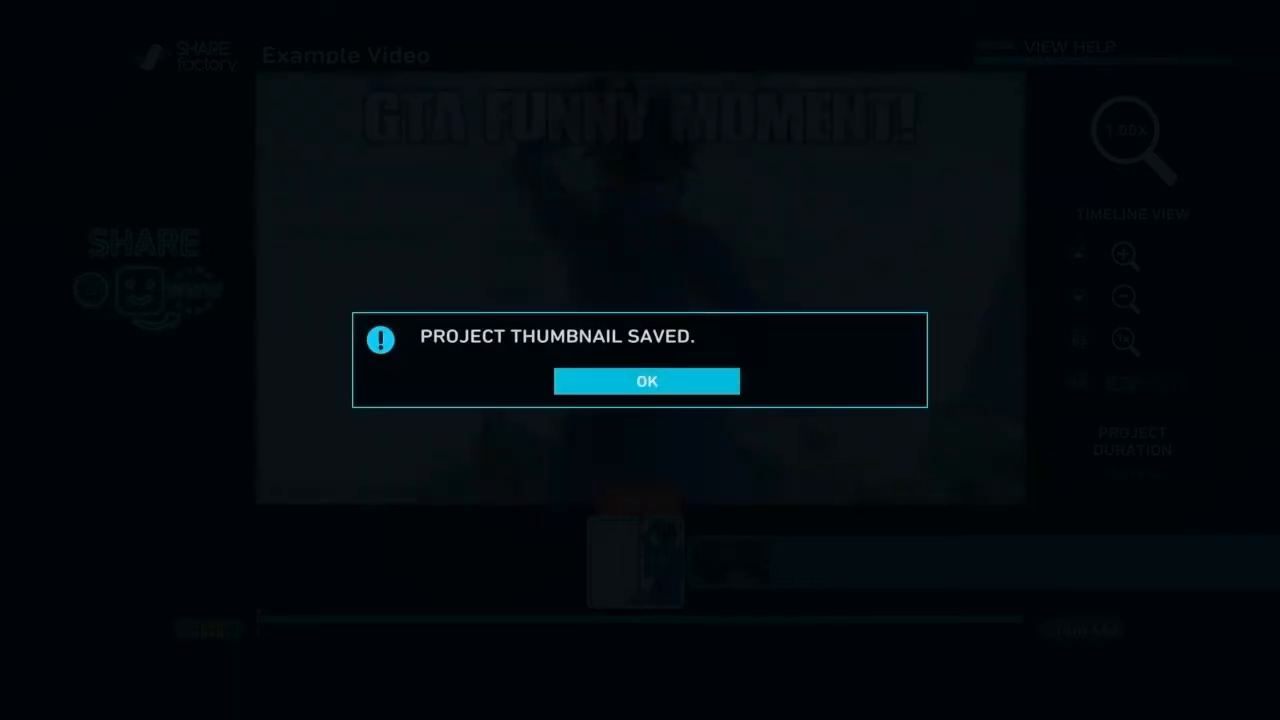
pyautogui.press('Return')
pyautogui.press('Return')
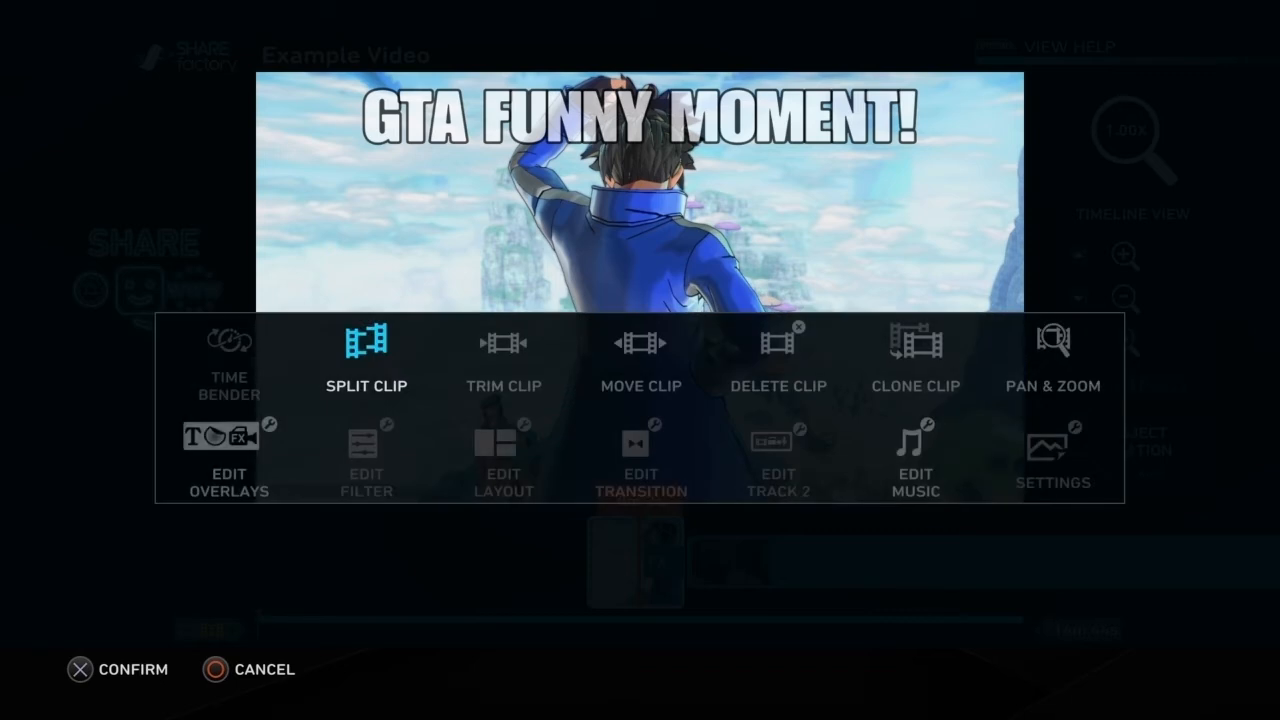
# Step: Delete the opening screenshot clip from the start of the main timeline
pyautogui.press('Right')
pyautogui.press('Right')
pyautogui.press('Right')
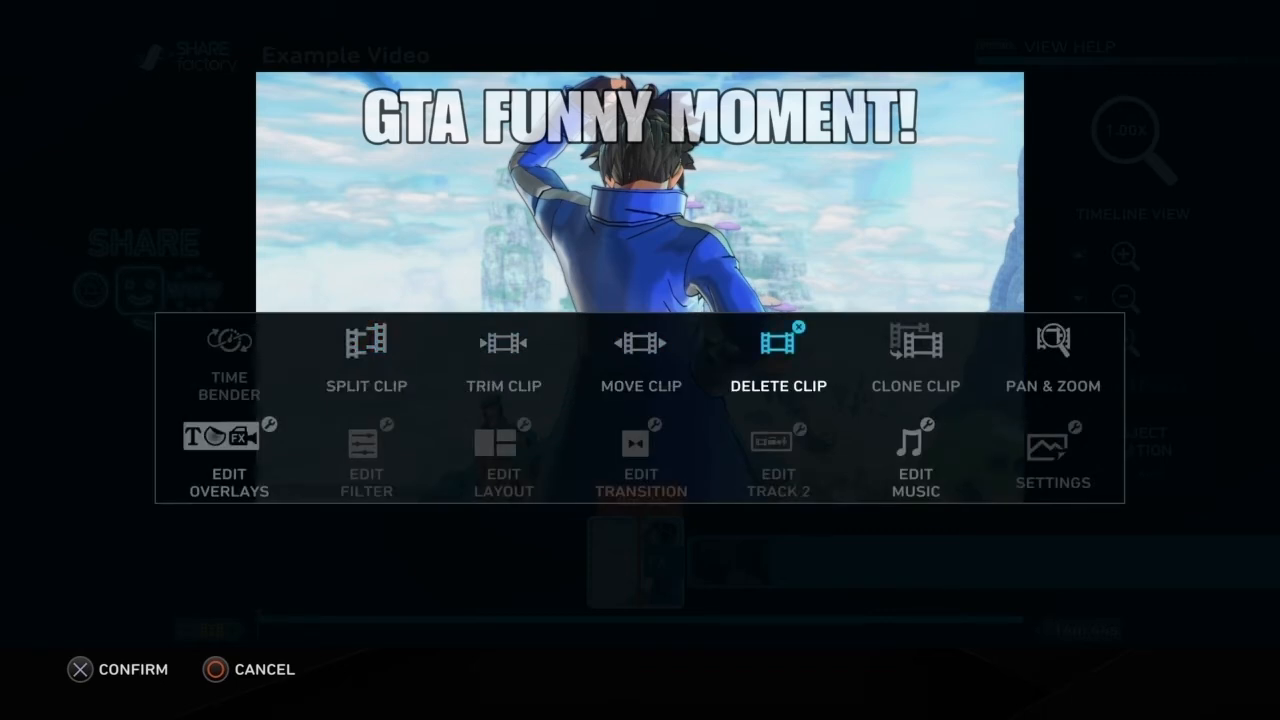
pyautogui.press('Return')
pyautogui.press('Return')
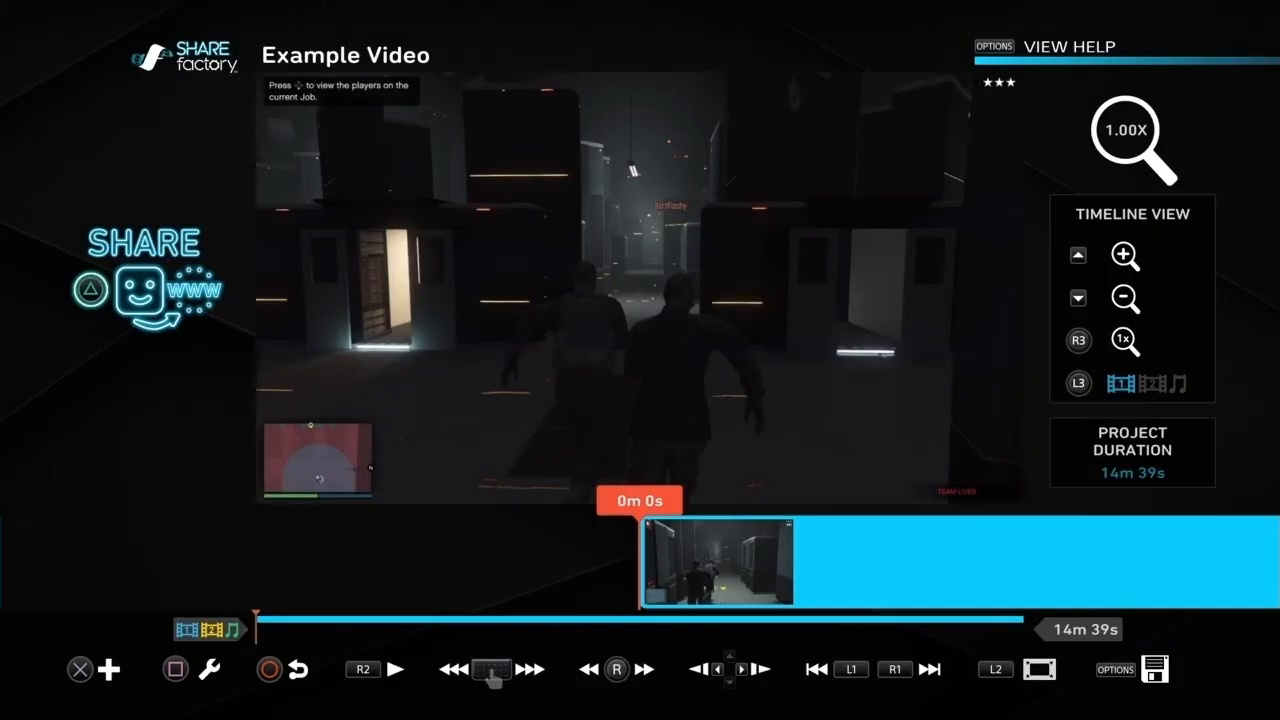
# Step: Save the project and exit to the home screen, and reopen it as the last project
pyautogui.press('Escape')
pyautogui.press('Down')
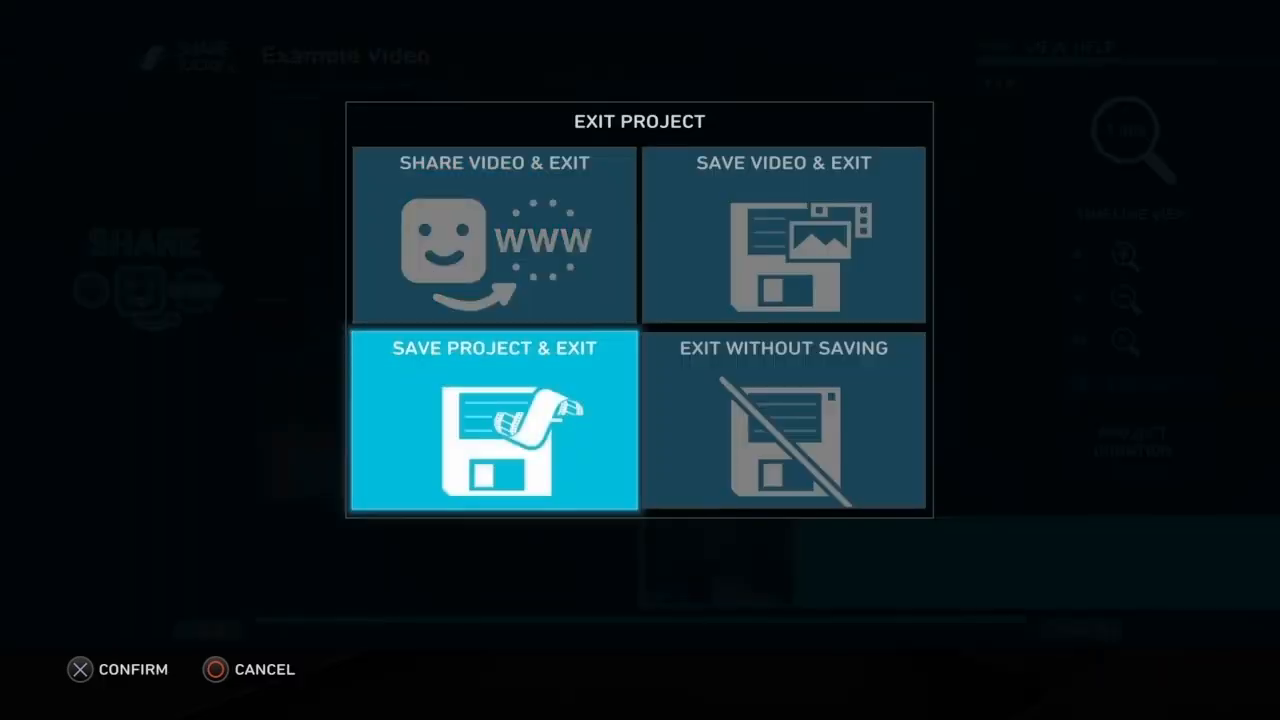
pyautogui.press('Return')
pyautogui.press('Return')
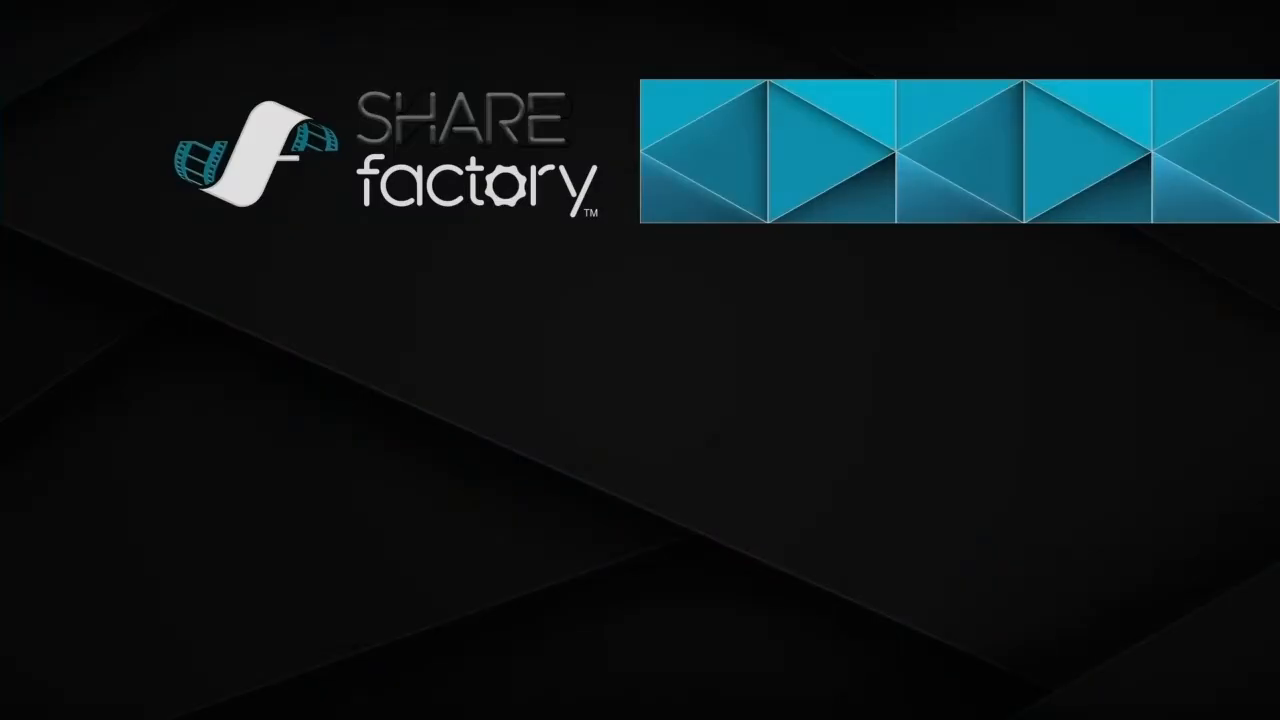
pyautogui.press('Down')
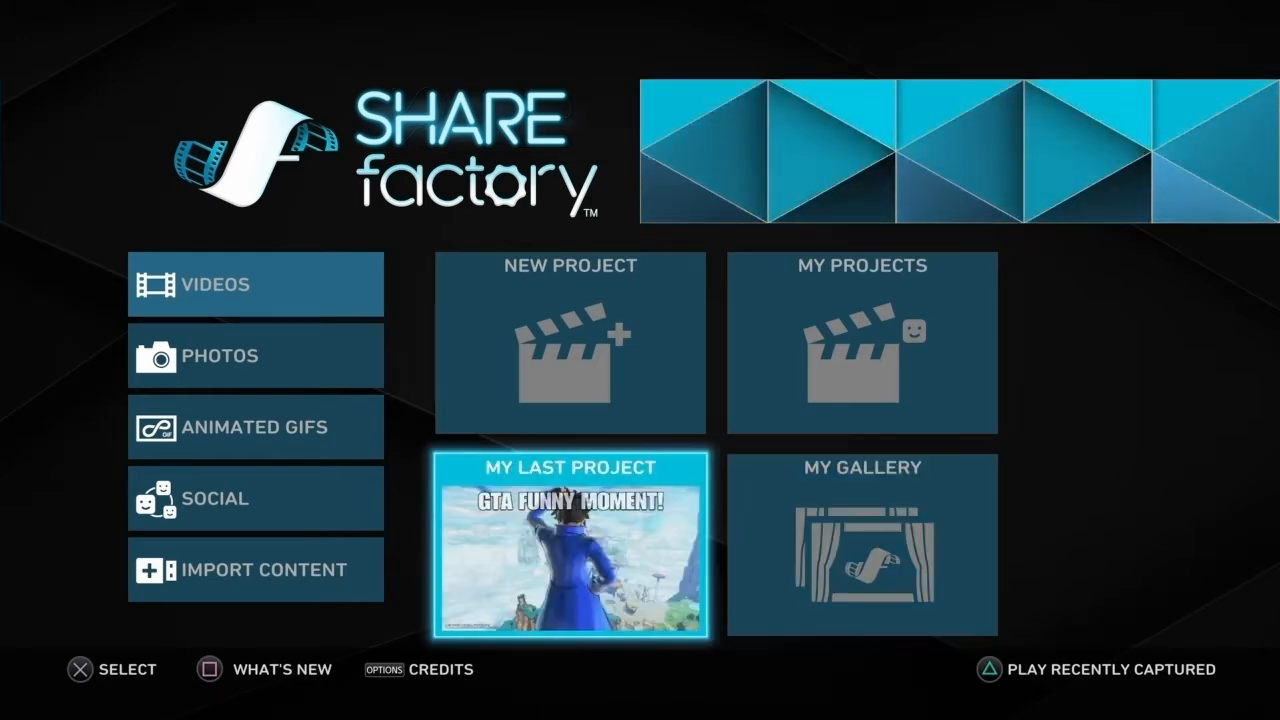
pyautogui.press('Return')
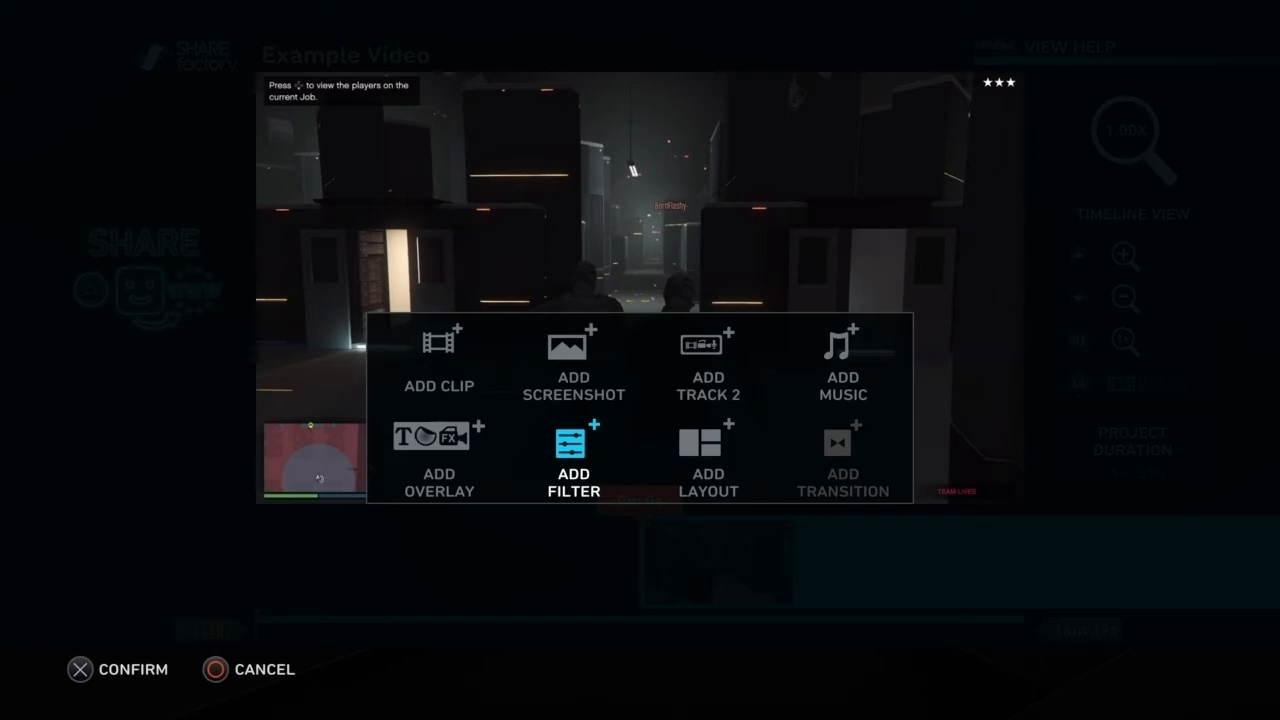
# Step: Examine the filters available for the gameplay clip under All Filters and return to the timeline
pyautogui.press('Return')
pyautogui.press('Down')
pyautogui.press('Right')
pyautogui.press('Left')
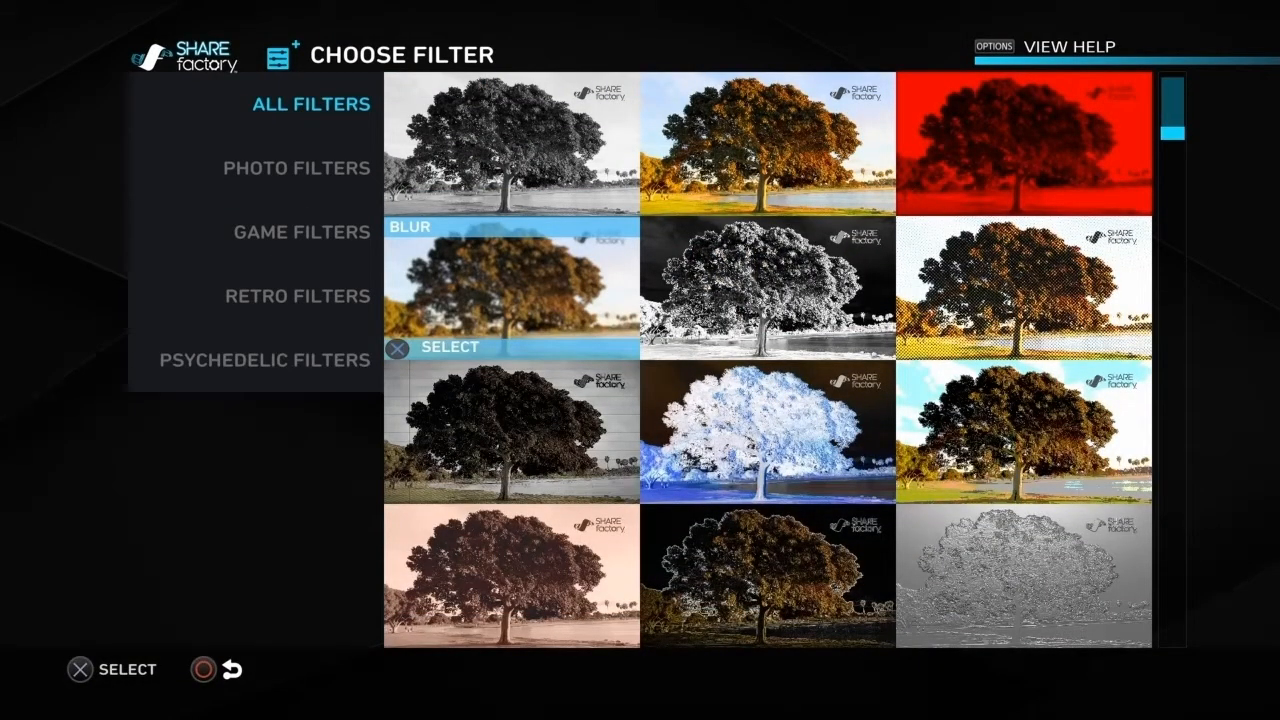
pyautogui.press('Up')
pyautogui.press('Return')
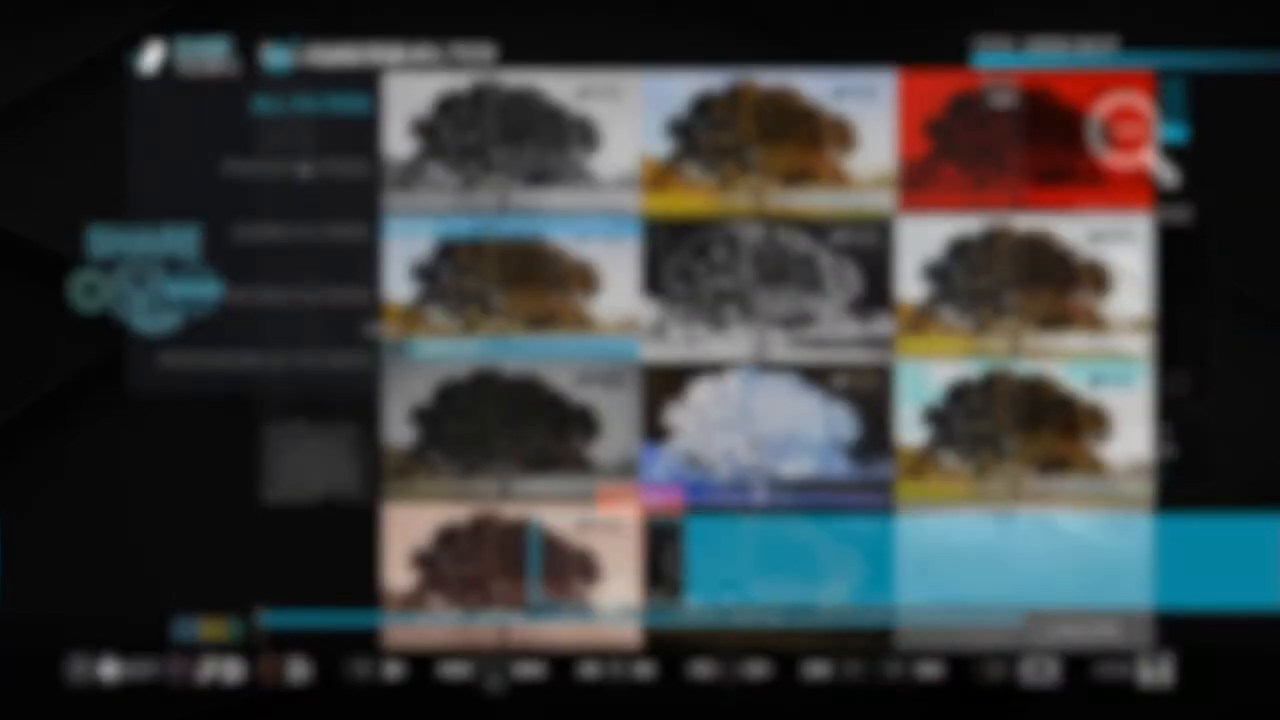
pyautogui.press('Escape')
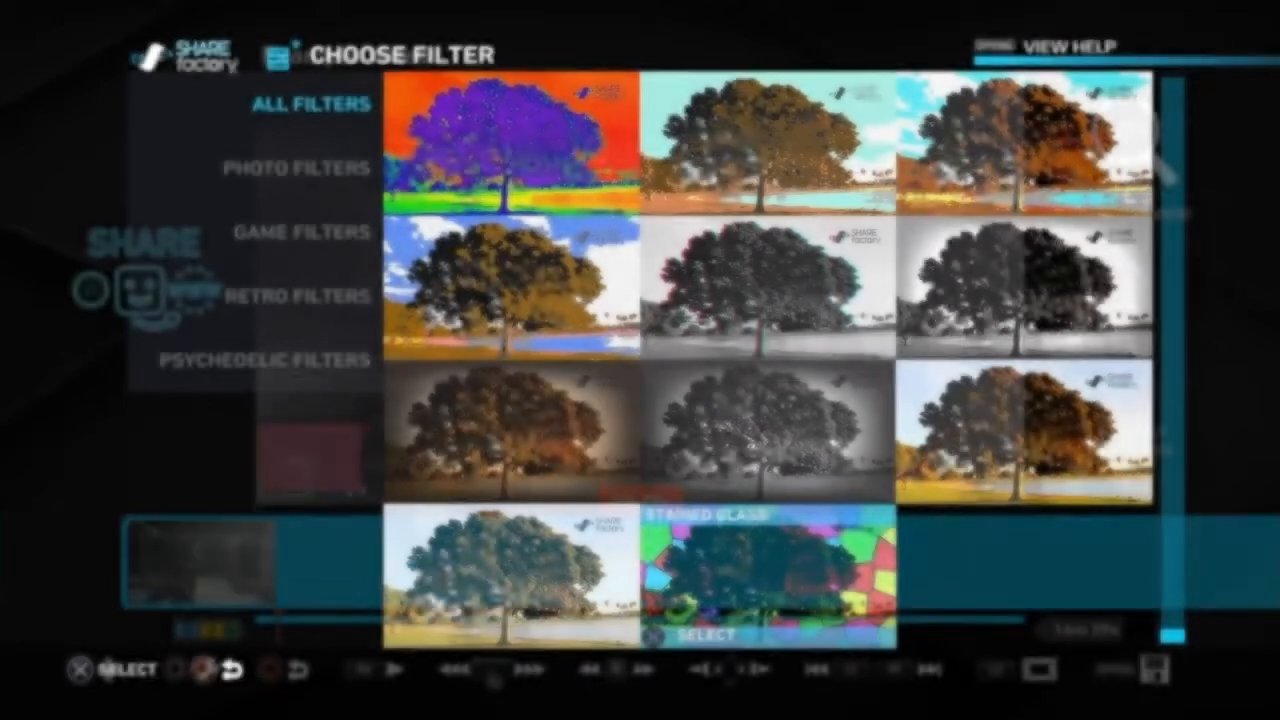
# Step: Cut the gameplay clip down to the 51-second helicopter section with Split Clip and return to the main timeline
pyautogui.press('Left')
pyautogui.press('Down')
pyautogui.press('Up')
pyautogui.press('Right')
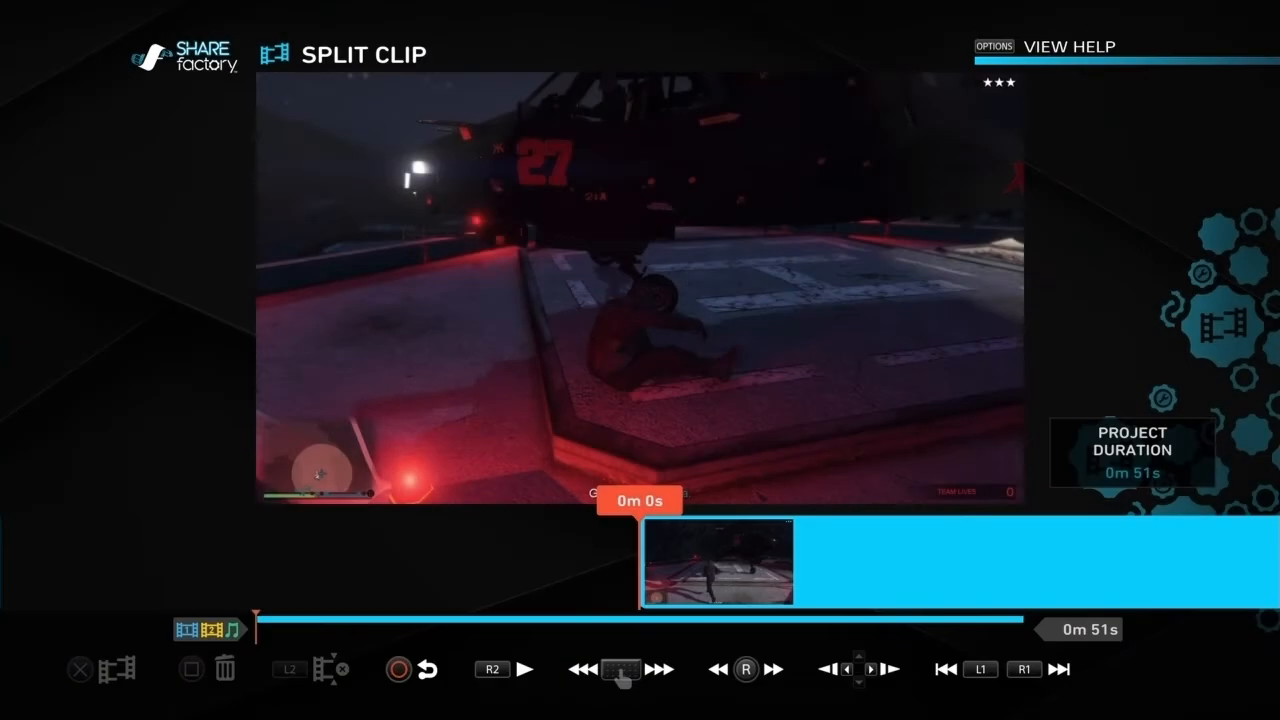
pyautogui.press('Escape')
# Step: Start adding music to the project and open the list of available tracks
pyautogui.press('Return')
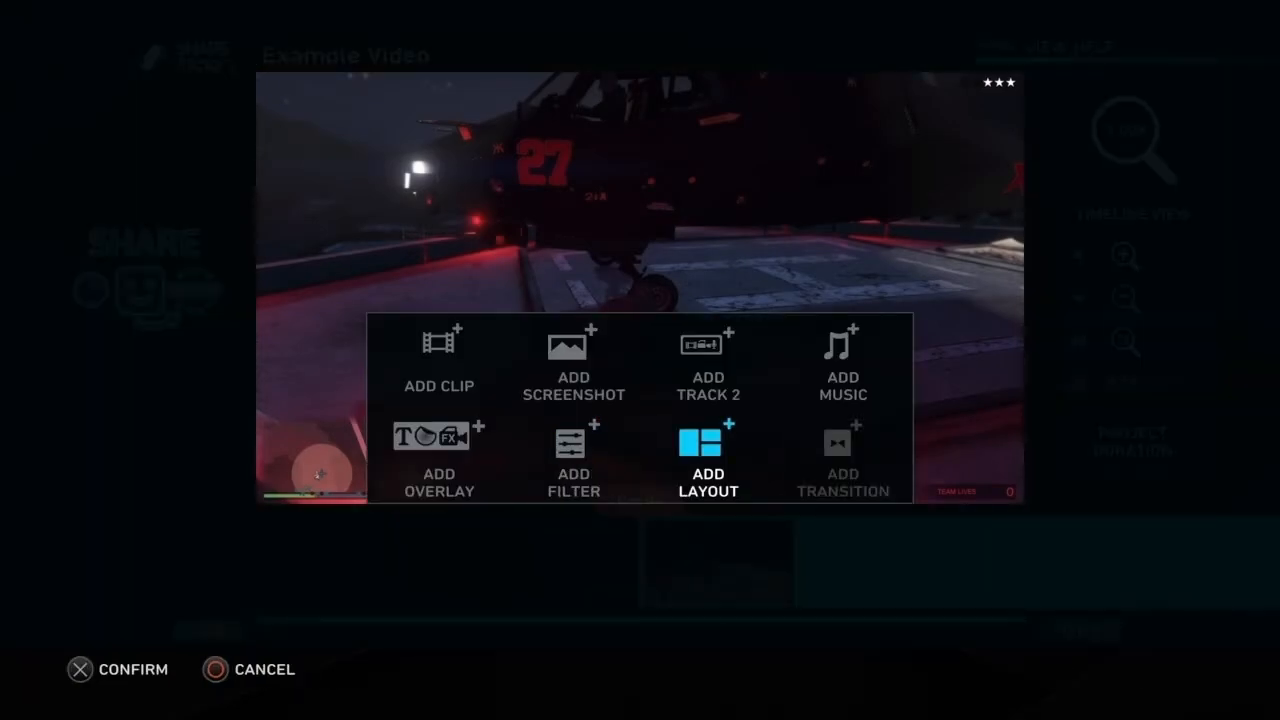
pyautogui.press('Up')
pyautogui.press('Right')
pyautogui.press('Return')
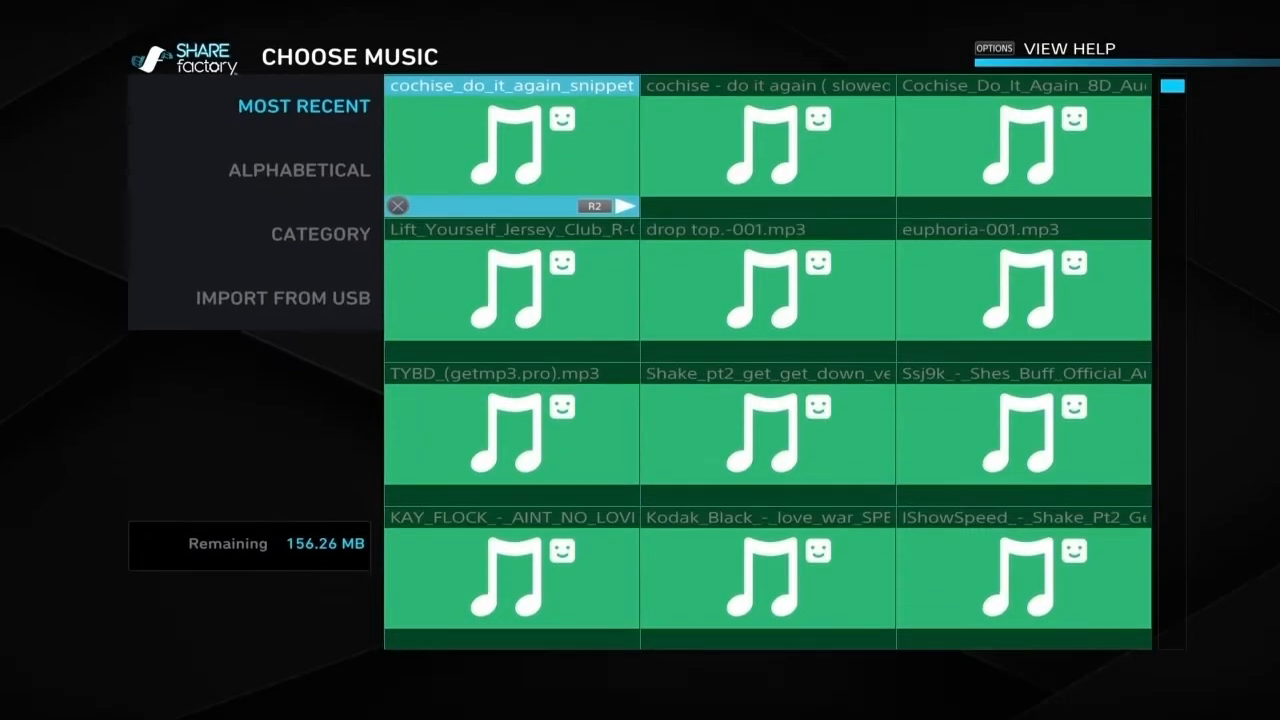
# Step: Look through the most recent music tracks and return to the first track in the list
pyautogui.press('Right')
pyautogui.press('Right')
pyautogui.press('Down')
pyautogui.press('Down')
pyautogui.press('Down')
pyautogui.press('Left')
pyautogui.press('Left')
pyautogui.press('Up')
pyautogui.press('Right')
pyautogui.press('Up')
pyautogui.press('Down')
pyautogui.press('Down')
pyautogui.press('Down')
pyautogui.press('Up')
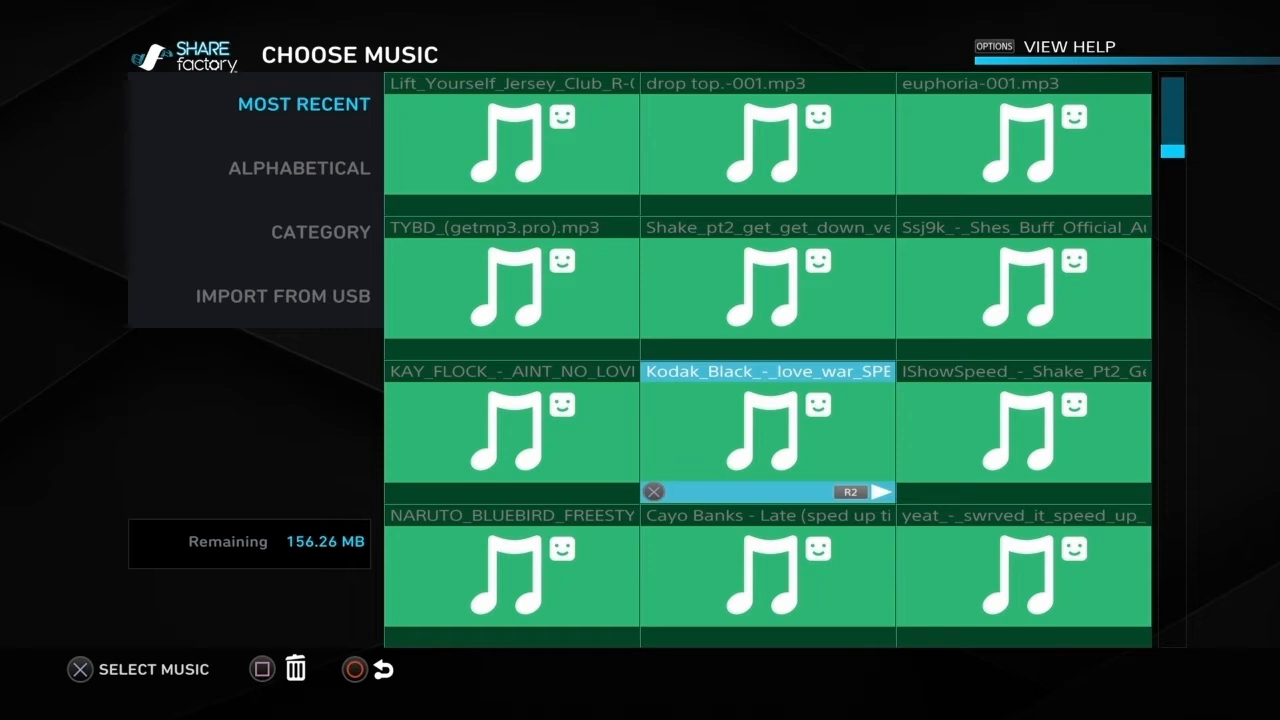
pyautogui.press('Down')
pyautogui.press('Left')
pyautogui.press('Right')
pyautogui.press('Right')
pyautogui.press('Down')
pyautogui.press('Left')
pyautogui.press('Left')
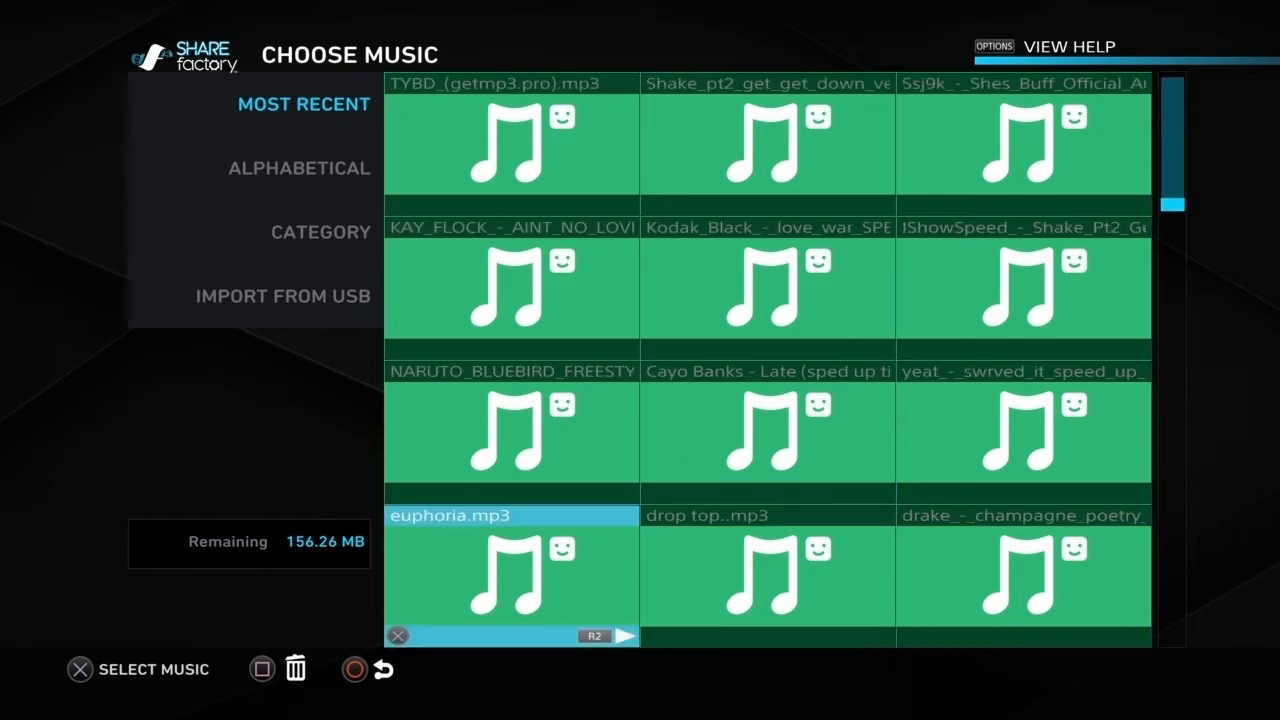
pyautogui.press('Down')
pyautogui.press('Right')
pyautogui.press('Right')
pyautogui.press('Down')
pyautogui.press('Left')
pyautogui.press('Left')
pyautogui.press('Up')
pyautogui.press('Up')
pyautogui.press('Up')
pyautogui.press('Up')
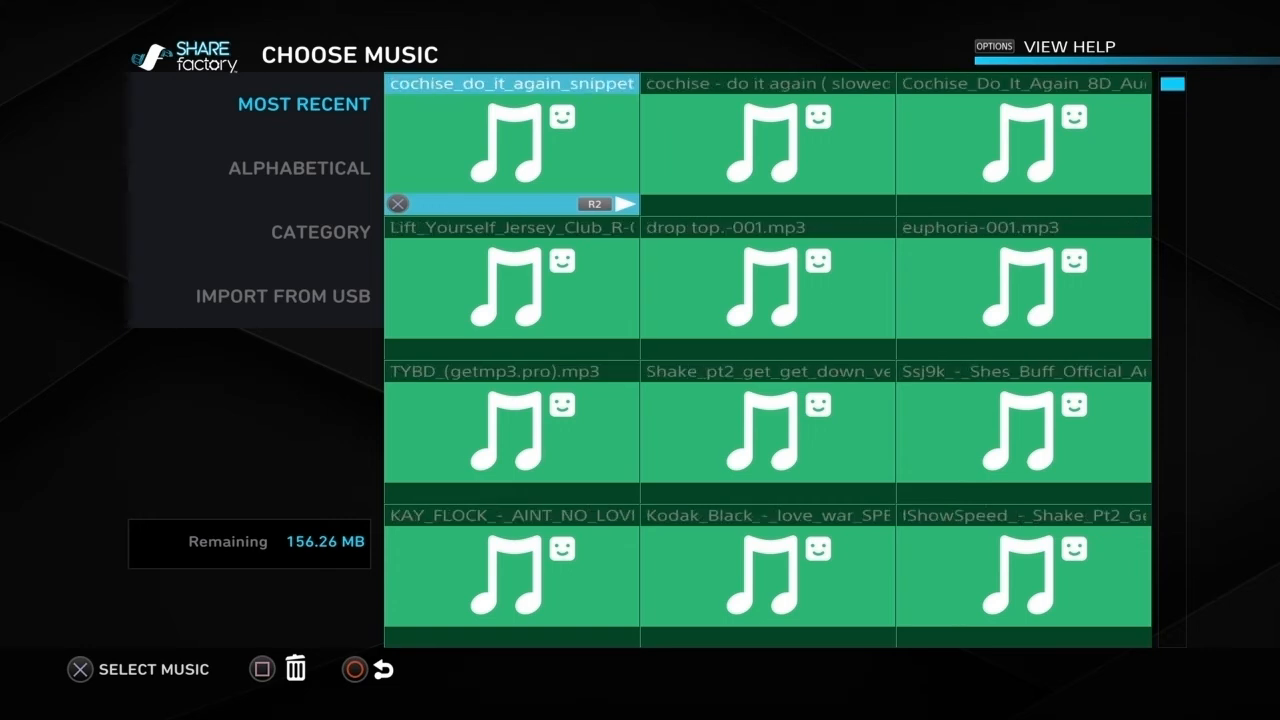
# Step: Switch the music source to Import from USB and open its track list
pyautogui.press('Left')
pyautogui.press('Down')
pyautogui.press('Down')
pyautogui.press('Down')
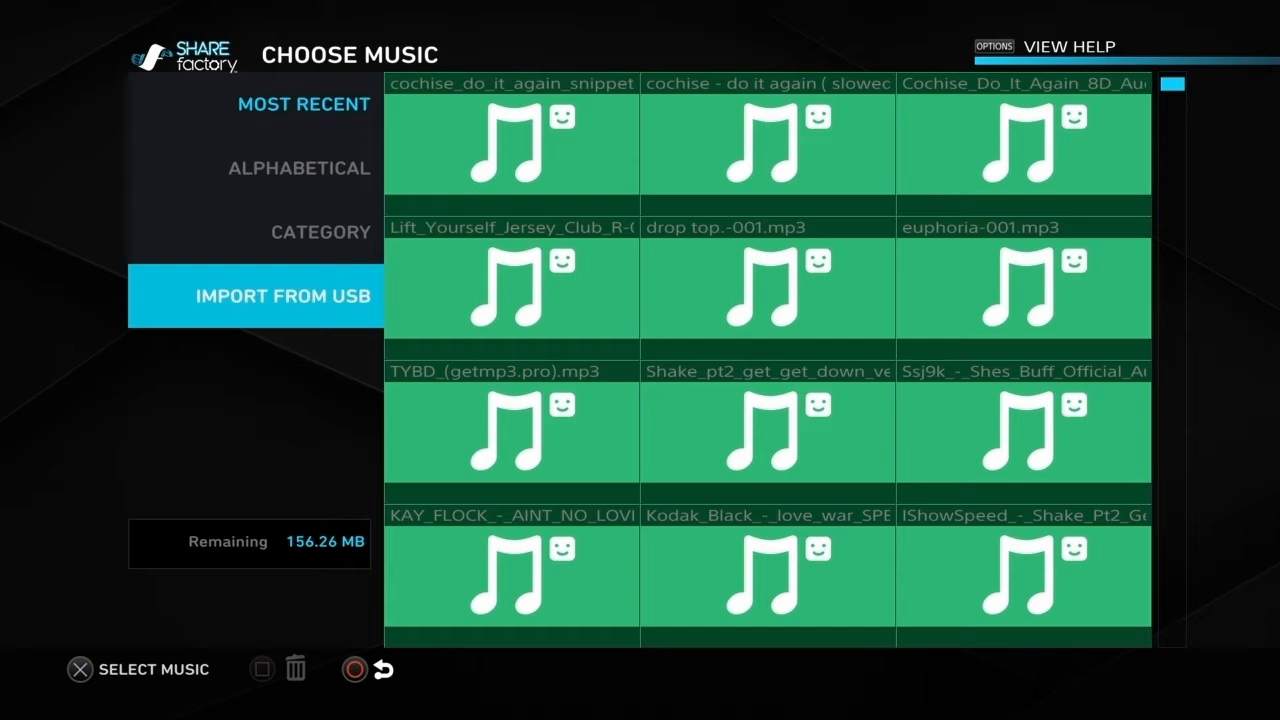
pyautogui.press('Return')
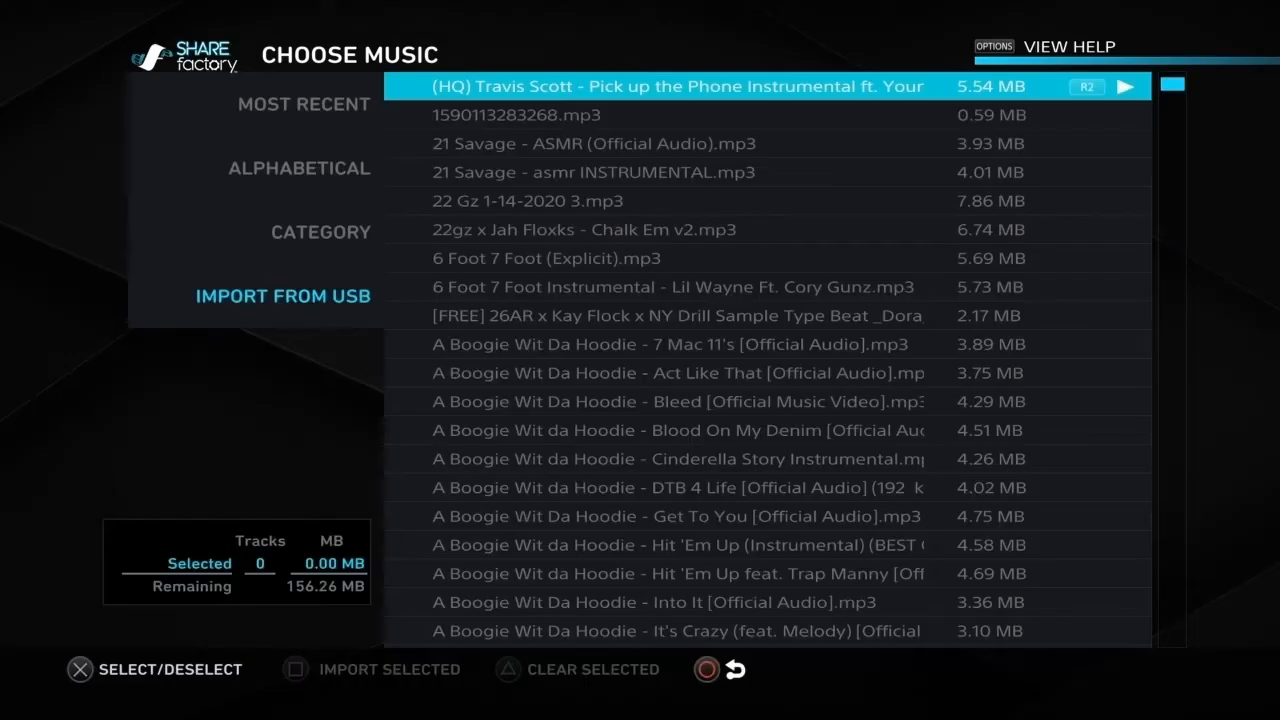
# Step: Find Kevin MacLeod _ The Builder.mp3 in the USB track list and mark it for import
pyautogui.press('Down')
pyautogui.press('Down')
pyautogui.press('Down')
pyautogui.press('Down')
pyautogui.press('Down')
pyautogui.press('Down')
pyautogui.press('Down')
pyautogui.press('Down')
pyautogui.press('Down')
pyautogui.press('Down')
pyautogui.press('Down')
pyautogui.press('Down')
pyautogui.press('Down')
pyautogui.press('Down')
pyautogui.press('Down')
pyautogui.press('Down')
pyautogui.press('Down')
pyautogui.press('Down')
pyautogui.press('Down')
pyautogui.press('Down')
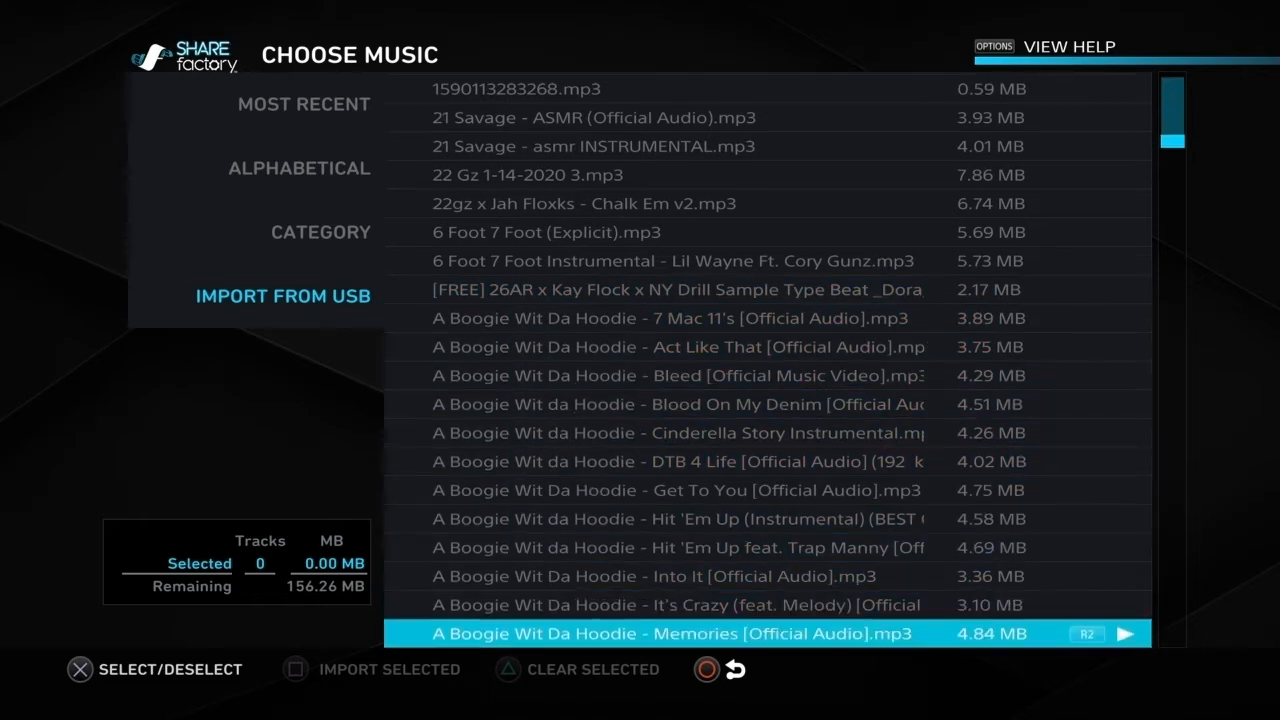
pyautogui.press('Down')
pyautogui.press('Down')
pyautogui.press('Down')
pyautogui.press('Down')
pyautogui.press('Down')
pyautogui.press('Down')
pyautogui.press('Down')
pyautogui.press('Down')
pyautogui.press('Down')
pyautogui.press('Down')
pyautogui.press('Down')
pyautogui.press('Down')
pyautogui.press('Down')
pyautogui.press('Down')
pyautogui.press('Down')
pyautogui.press('Down')
pyautogui.press('Down')
pyautogui.press('Down')
pyautogui.press('Down')
pyautogui.press('Down')
pyautogui.press('Down')
pyautogui.press('Down')
pyautogui.press('Down')
pyautogui.press('Down')
pyautogui.press('Down')
pyautogui.press('Down')
pyautogui.press('Down')
pyautogui.press('Down')
pyautogui.press('Down')
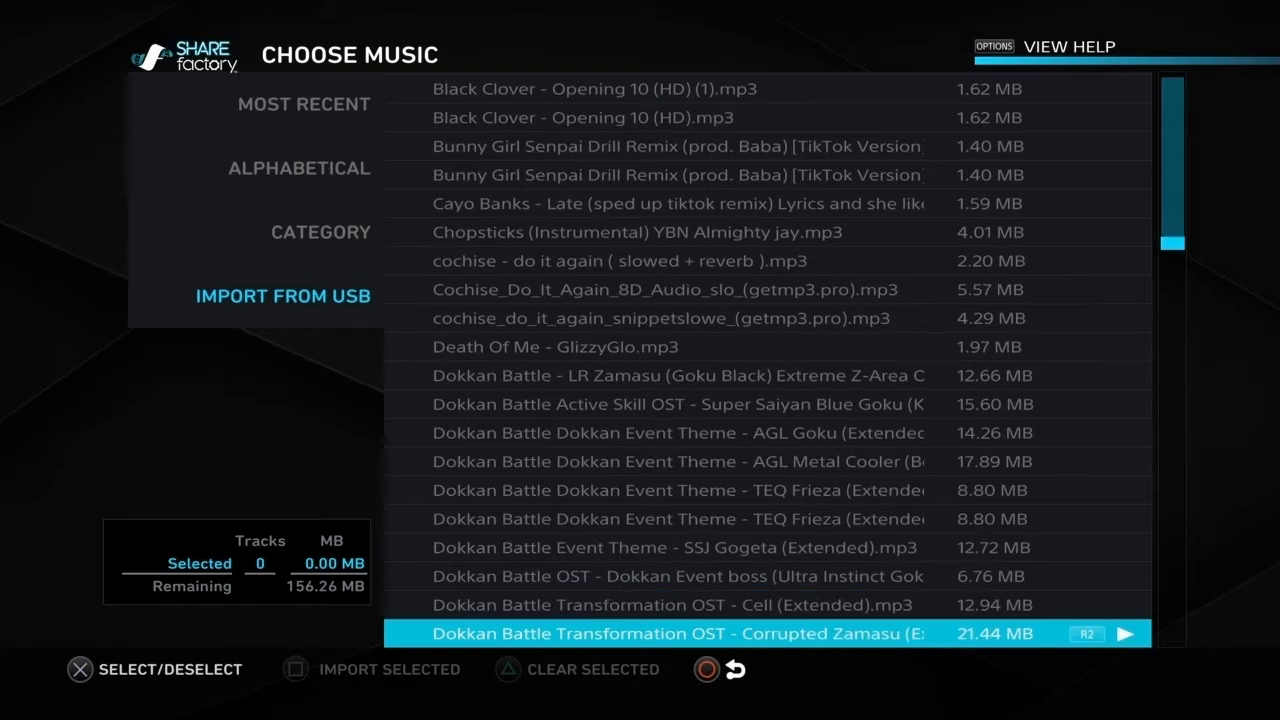
pyautogui.press('Down')
pyautogui.press('Down')
pyautogui.press('Down')
pyautogui.press('Down')
pyautogui.press('Down')
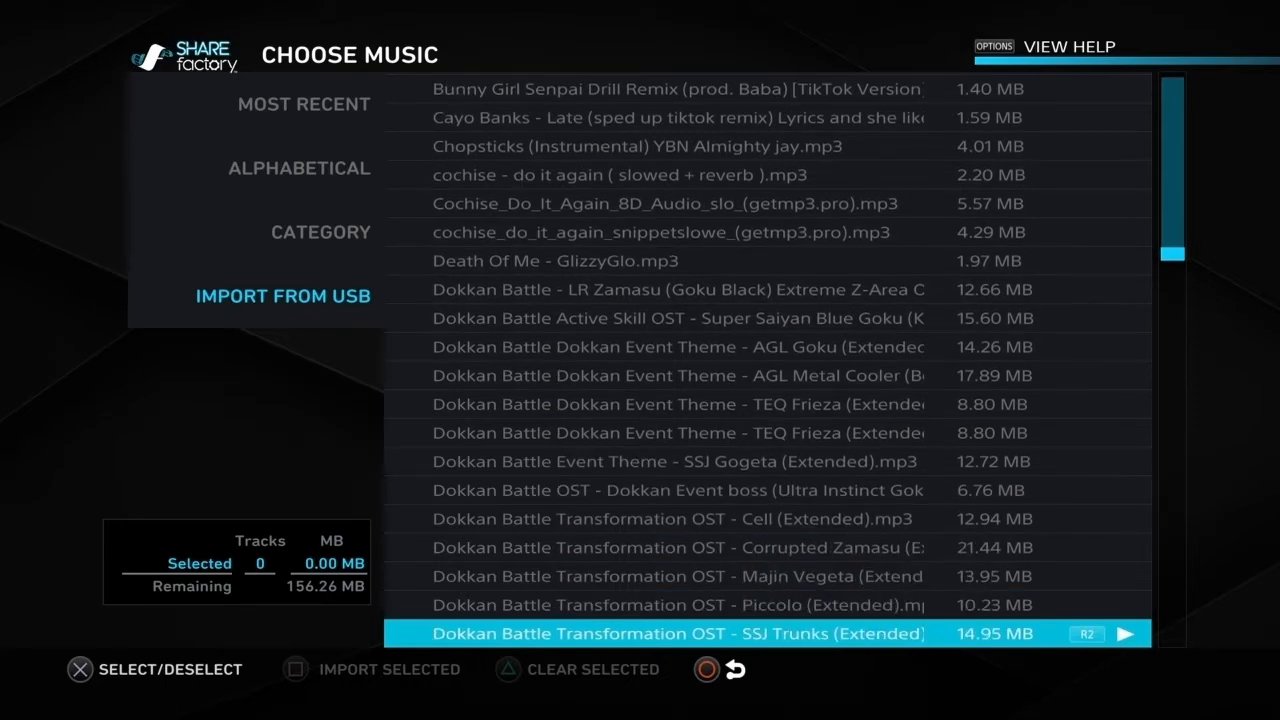
pyautogui.press('Down')
pyautogui.press('Down')
pyautogui.press('Down')
pyautogui.press('Down')
pyautogui.press('Down')
pyautogui.press('Down')
pyautogui.press('Down')
pyautogui.press('Down')
pyautogui.press('Down')
pyautogui.press('Down')
pyautogui.press('Down')
pyautogui.press('Down')
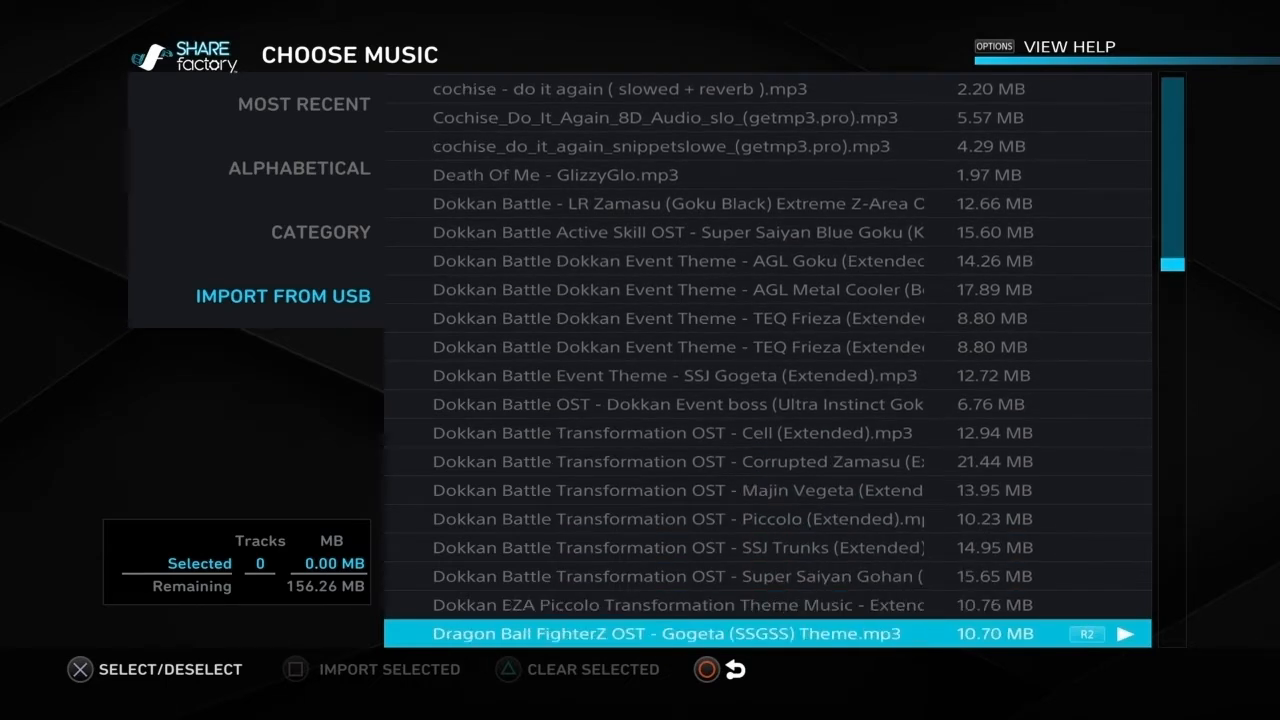
pyautogui.press('Down')
pyautogui.press('Down')
pyautogui.press('Down')
pyautogui.press('Down')
pyautogui.press('Down')
pyautogui.press('Down')
pyautogui.press('Down')
pyautogui.press('Down')
pyautogui.press('Down')
pyautogui.press('Down')
pyautogui.press('Down')
pyautogui.press('Down')
pyautogui.press('Down')
pyautogui.press('Down')
pyautogui.press('Down')
pyautogui.press('Down')
pyautogui.press('Down')
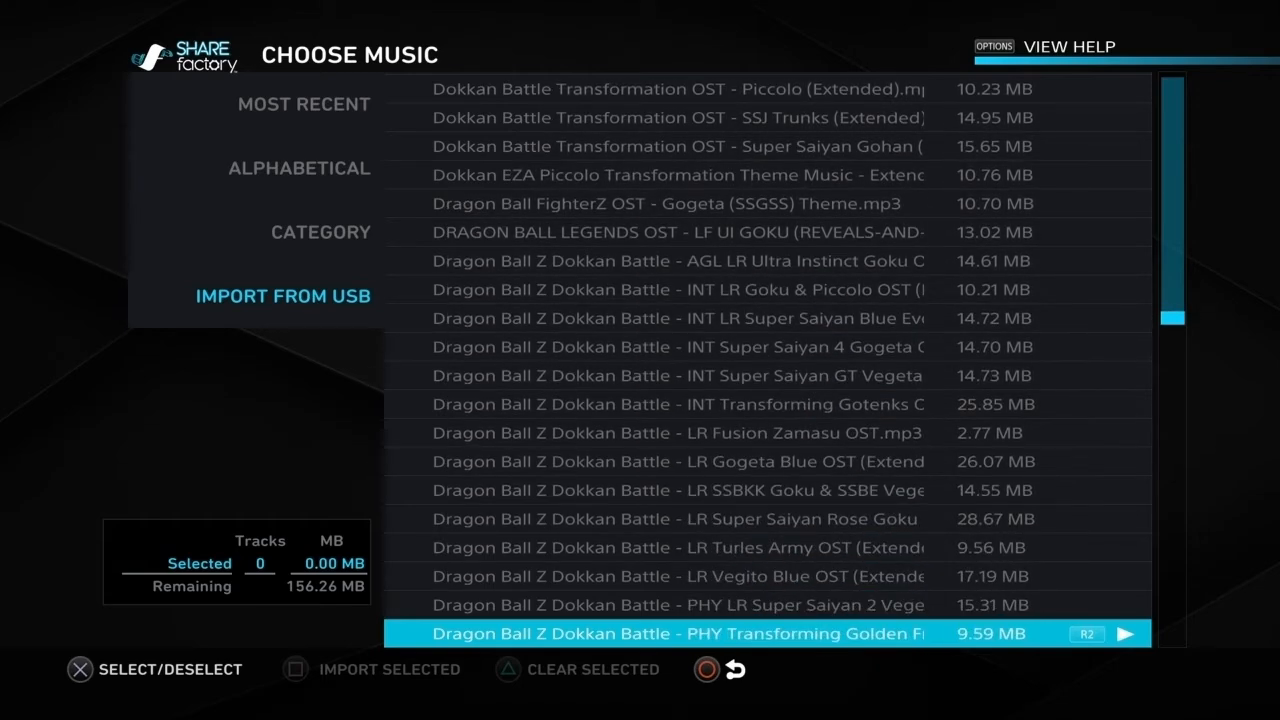
pyautogui.press('Down')
pyautogui.press('Down')
pyautogui.press('Down')
pyautogui.press('Down')
pyautogui.press('Down')
pyautogui.press('Down')
pyautogui.press('Down')
pyautogui.press('Down')
pyautogui.press('Down')
pyautogui.press('Down')
pyautogui.press('Down')
pyautogui.press('Down')
pyautogui.press('Down')
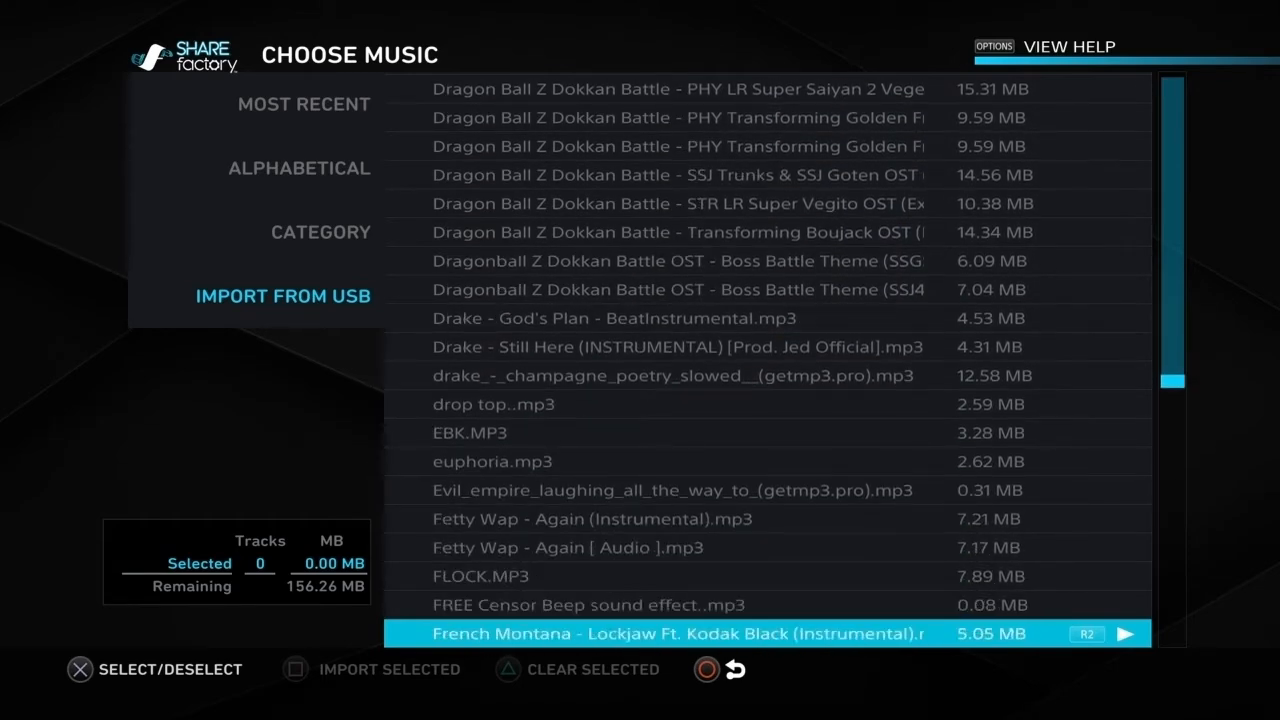
pyautogui.press('Down')
pyautogui.press('Down')
pyautogui.press('Down')
pyautogui.press('Down')
pyautogui.press('Down')
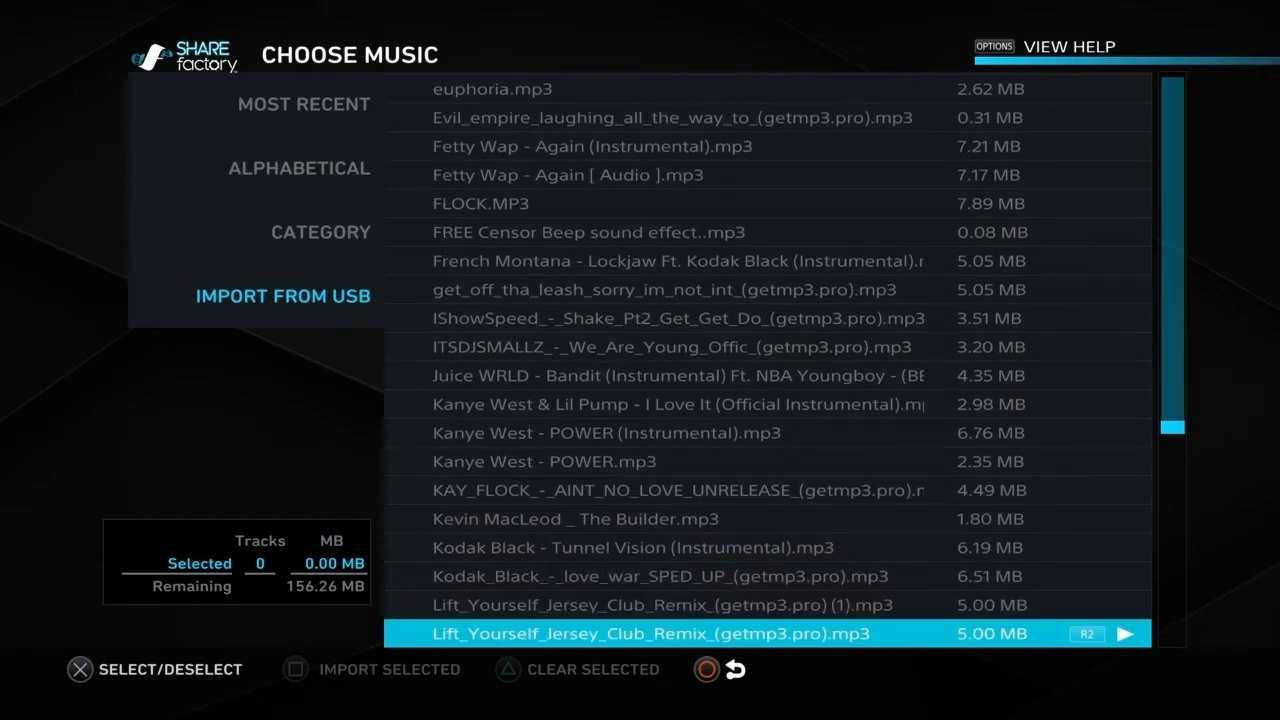
pyautogui.press('Down')
pyautogui.press('Down')
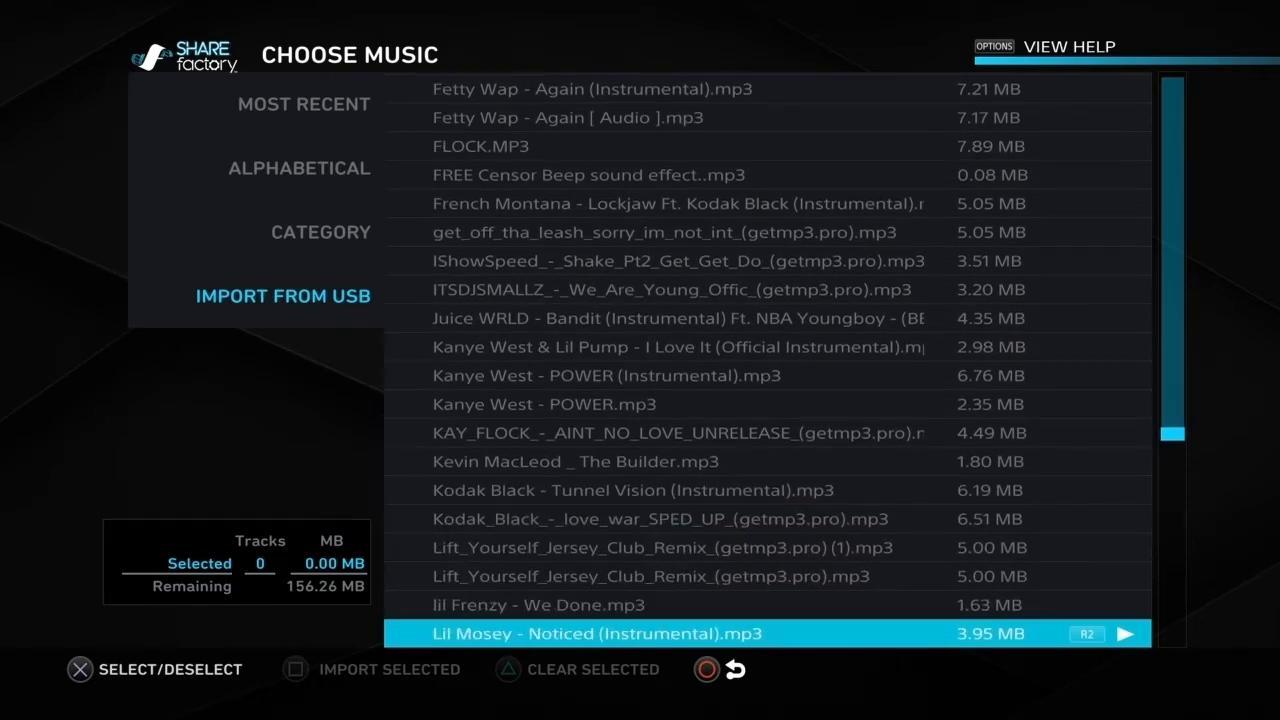
pyautogui.press('Down')
pyautogui.press('Down')
pyautogui.press('Down')
pyautogui.press('Down')
pyautogui.press('Down')
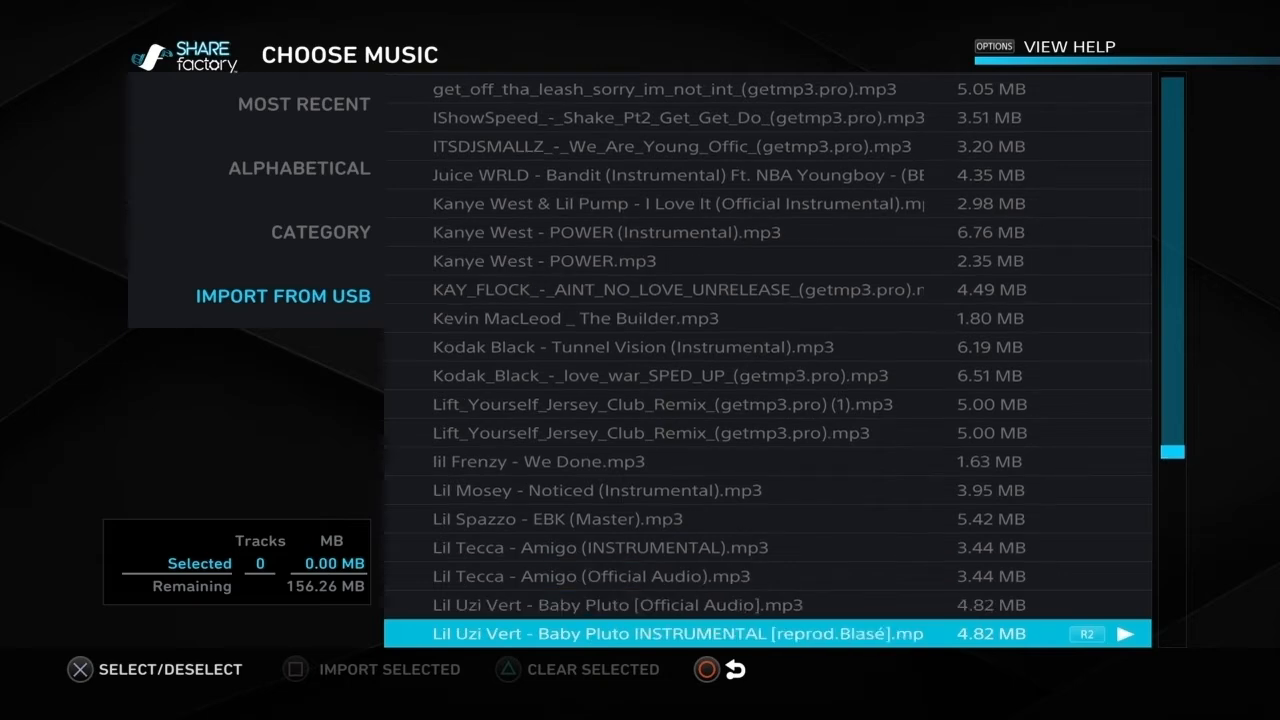
pyautogui.press('Down')
pyautogui.press('Down')
pyautogui.press('Down')
pyautogui.press('Down')
pyautogui.press('Down')
pyautogui.press('Down')
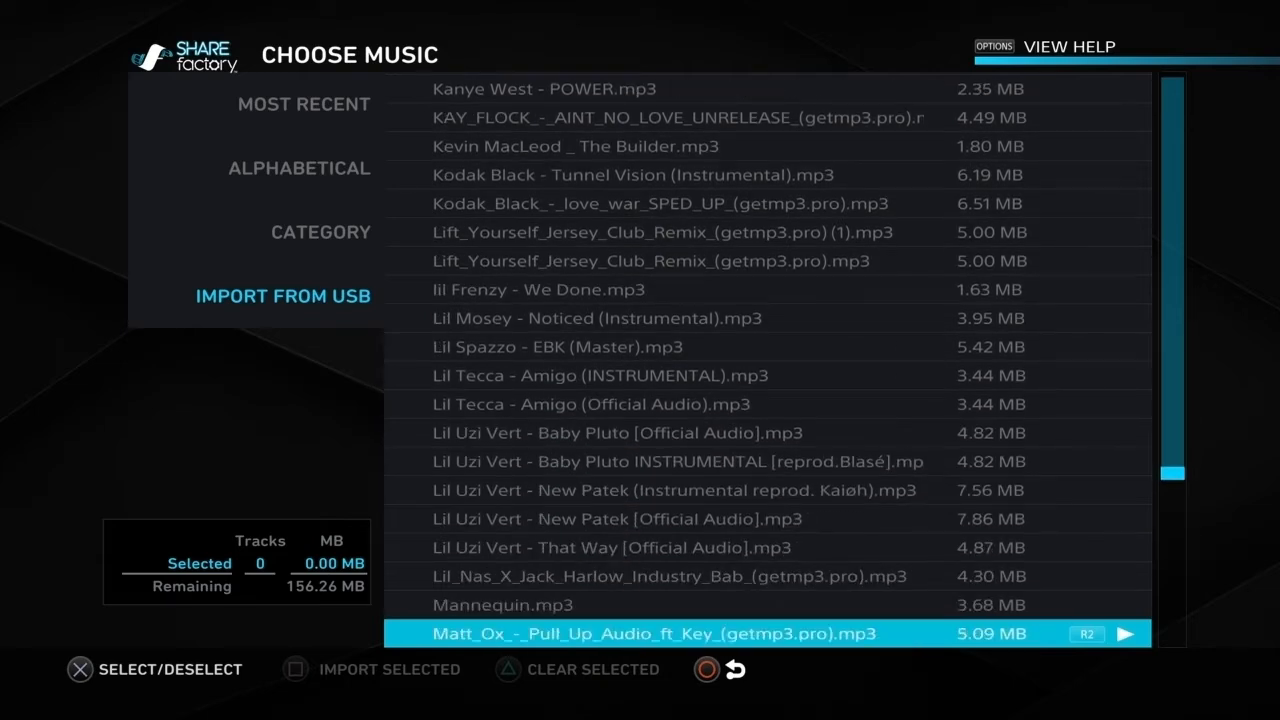
pyautogui.press('Down')
pyautogui.press('Down')
pyautogui.press('Down')
pyautogui.press('Down')
pyautogui.press('Down')
pyautogui.press('Down')
pyautogui.press('Down')
pyautogui.press('Down')
pyautogui.press('Down')
pyautogui.press('Down')
pyautogui.press('Down')
pyautogui.press('Down')
pyautogui.press('Down')
pyautogui.press('Down')
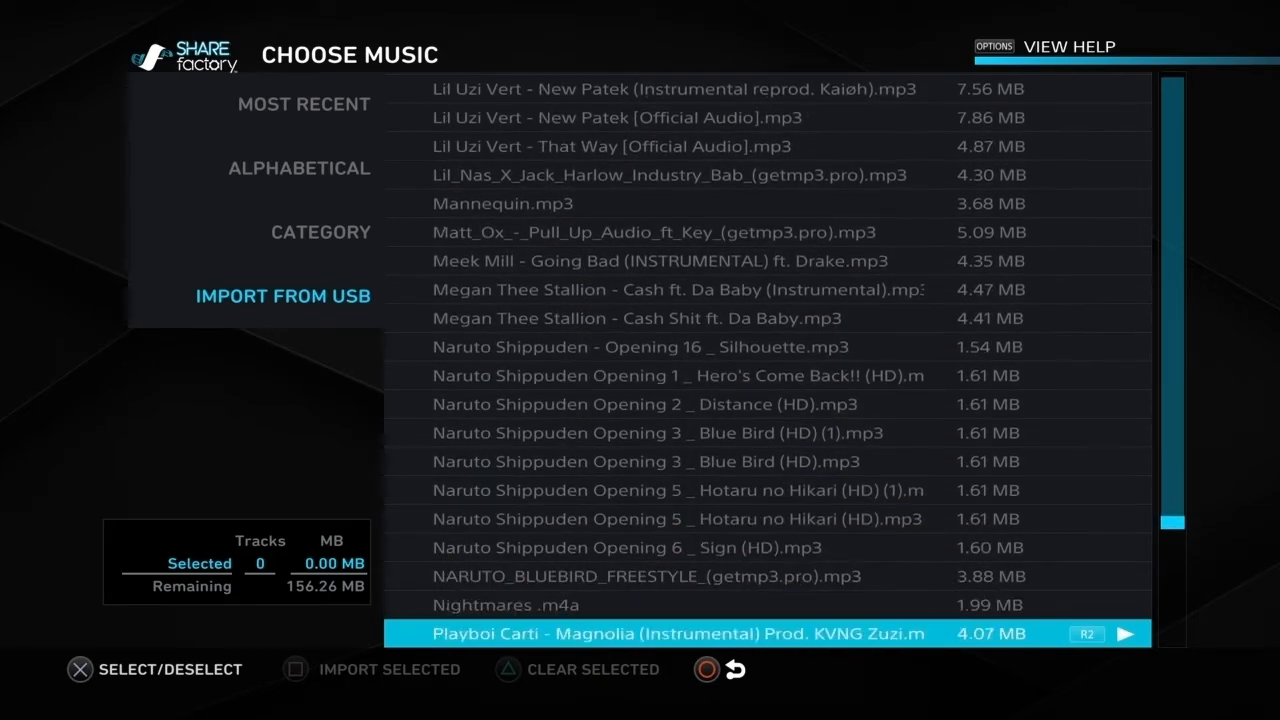
pyautogui.press('Down')
pyautogui.press('Up')
pyautogui.press('Up')
pyautogui.press('Up')
pyautogui.press('Up')
pyautogui.press('Up')
pyautogui.press('Up')
pyautogui.press('Up')
pyautogui.press('Up')
pyautogui.press('Up')
pyautogui.press('Up')
pyautogui.press('Up')
pyautogui.press('Up')
pyautogui.press('Up')
pyautogui.press('Up')
pyautogui.press('Up')
pyautogui.press('Up')
pyautogui.press('Up')
pyautogui.press('Up')
pyautogui.press('Up')
pyautogui.press('Up')
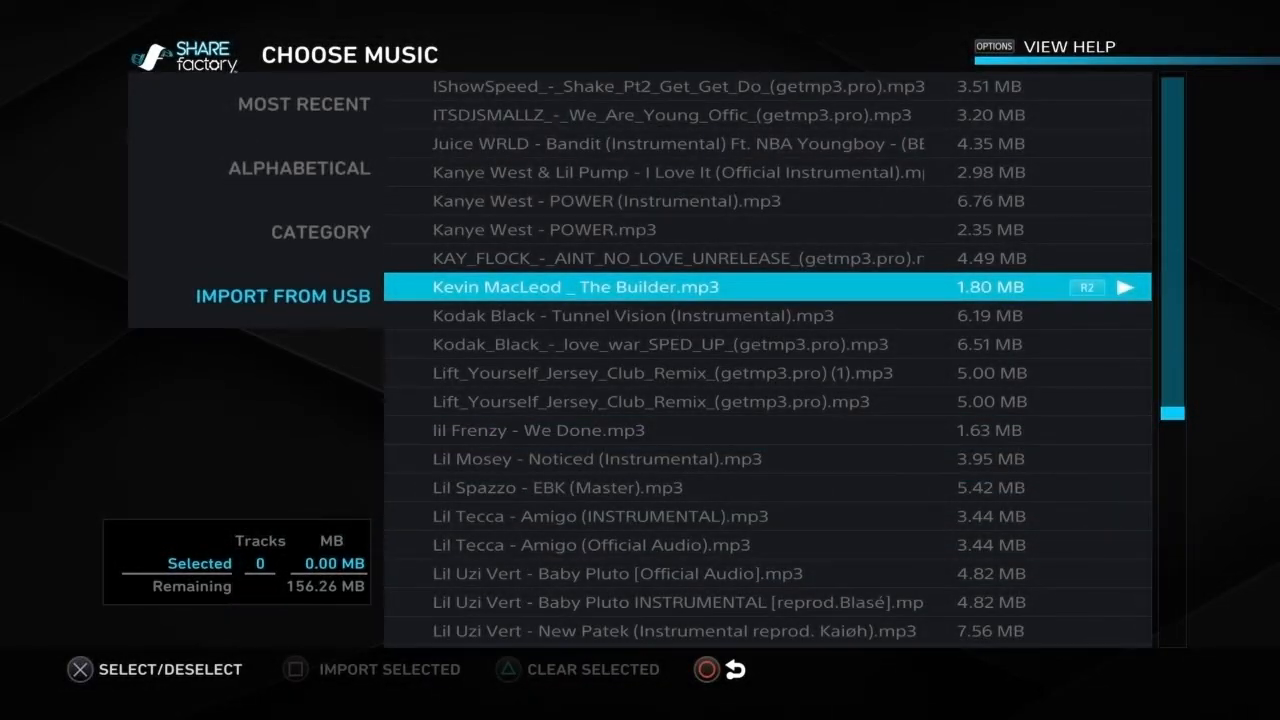
pyautogui.press('Return')
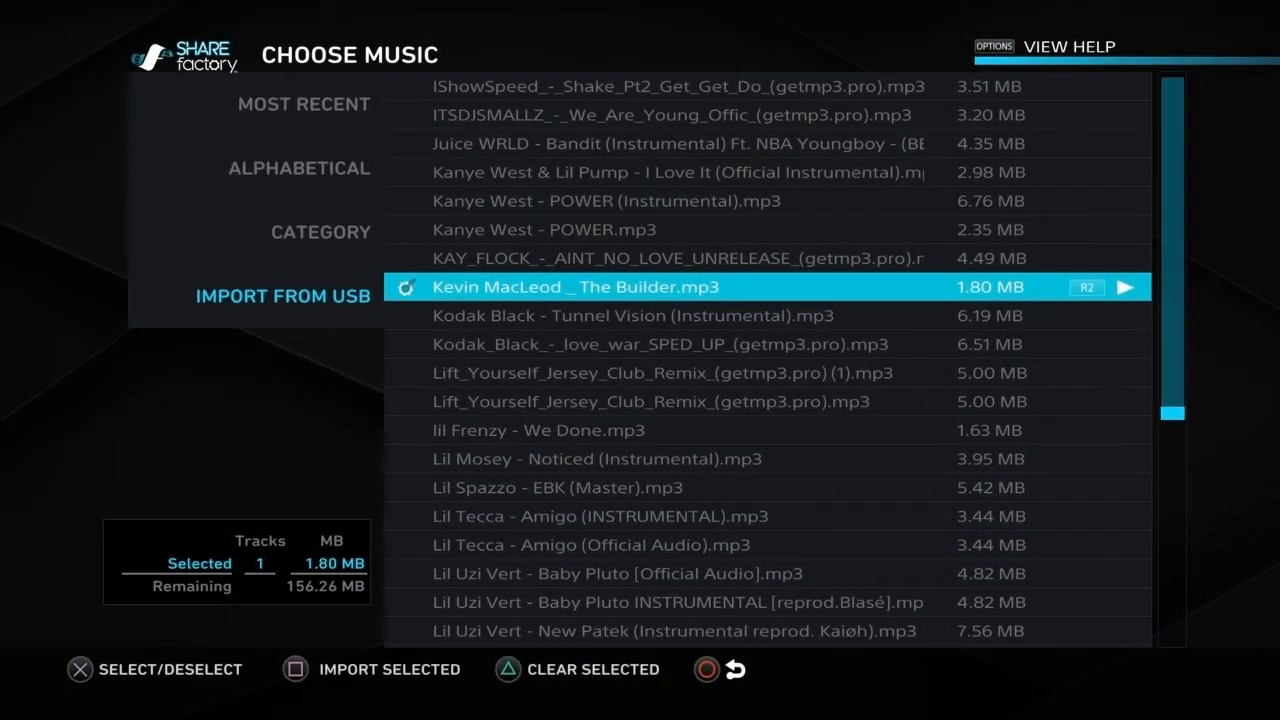
# Step: Import the marked Kevin MacLeod _ The Builder.mp3 from USB and choose it as the project's music
pyautogui.press('s')
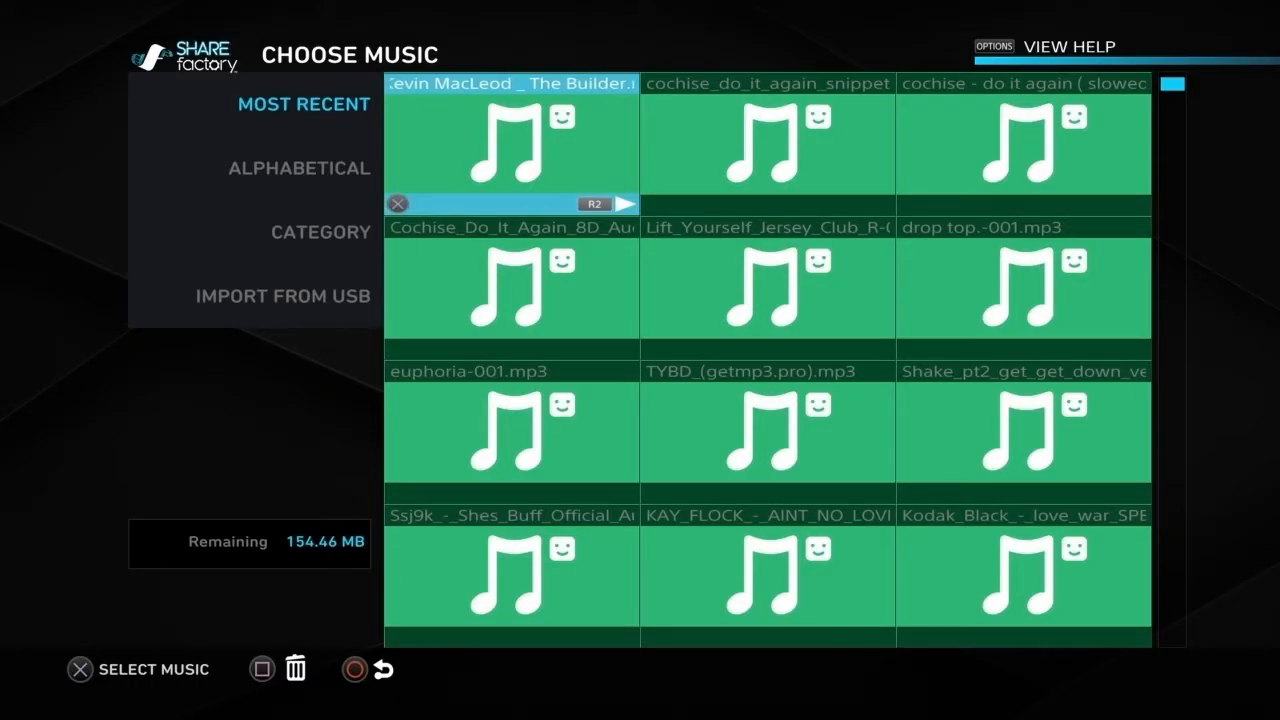
pyautogui.press('Return')
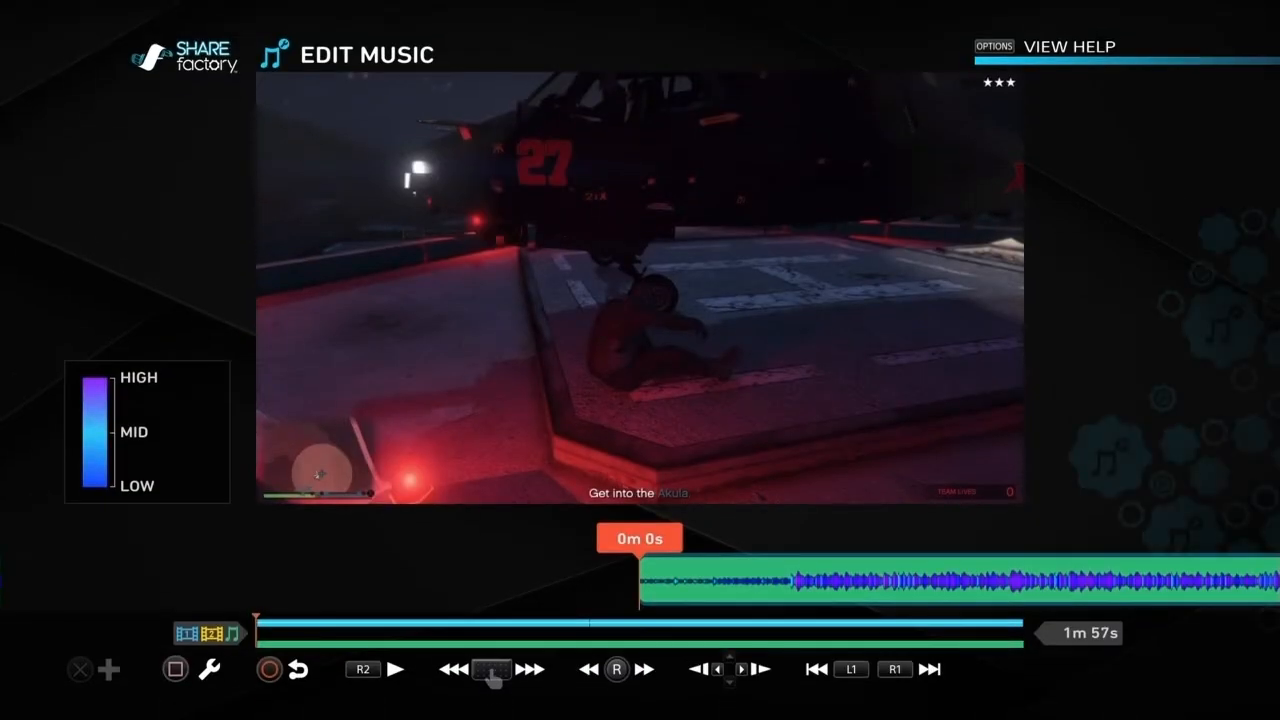
# Step: Look over the music editing tools near the start of the track and set the music volume to 13%
pyautogui.press('Right')
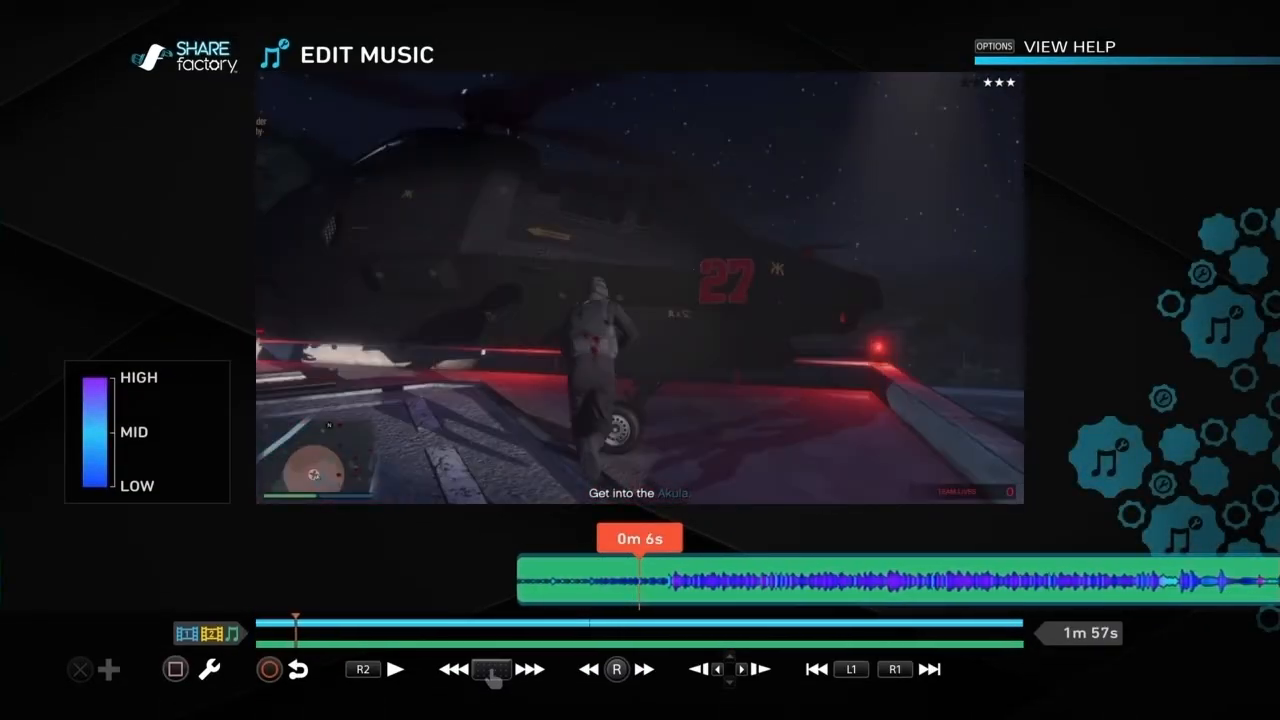
pyautogui.press('Return')
pyautogui.press('Right')
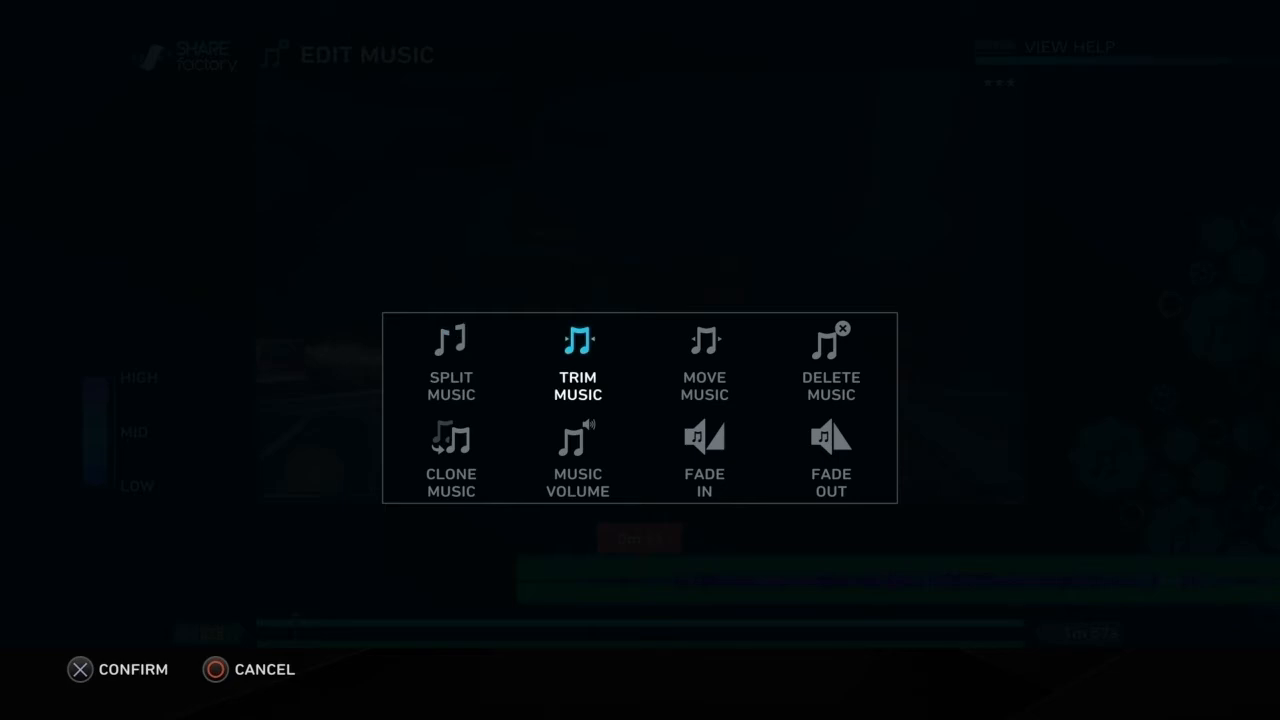
pyautogui.press('Right')
pyautogui.press('Down')
pyautogui.press('Left')
pyautogui.press('Right')
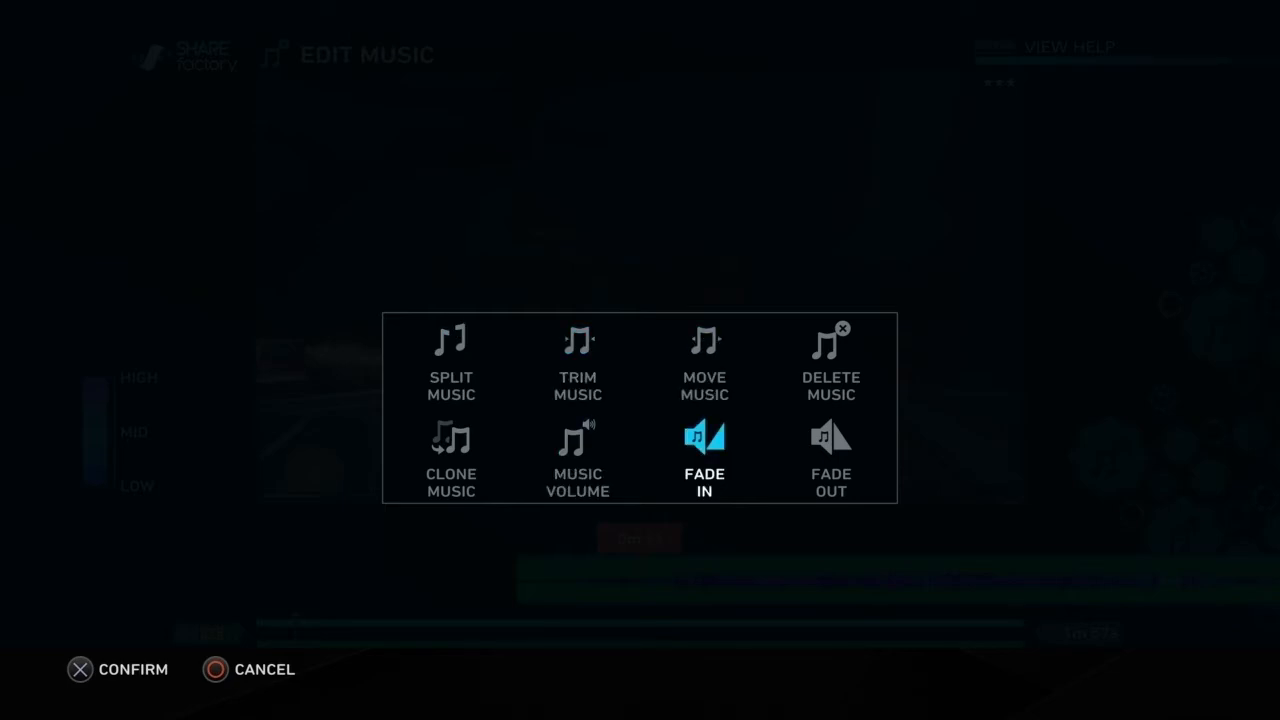
pyautogui.press('Left')
pyautogui.press('Left')
pyautogui.press('Right')
pyautogui.press('Right')
pyautogui.press('Left')
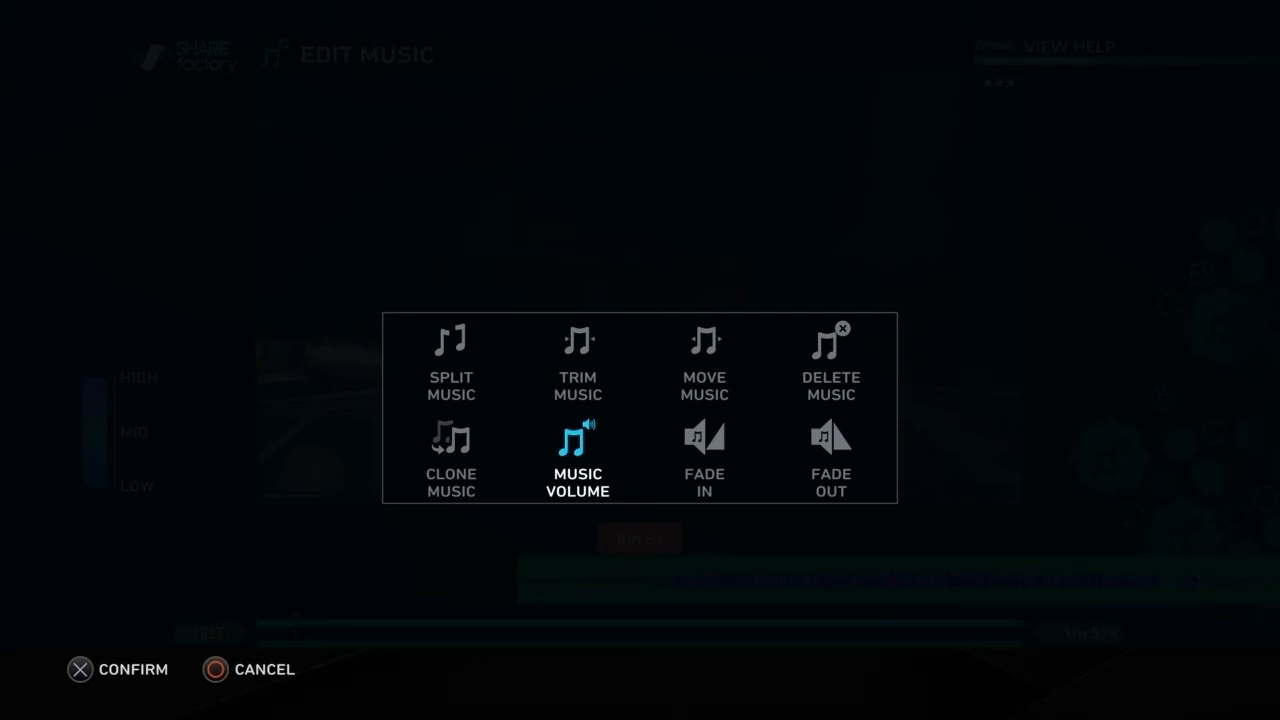
pyautogui.press('Return')
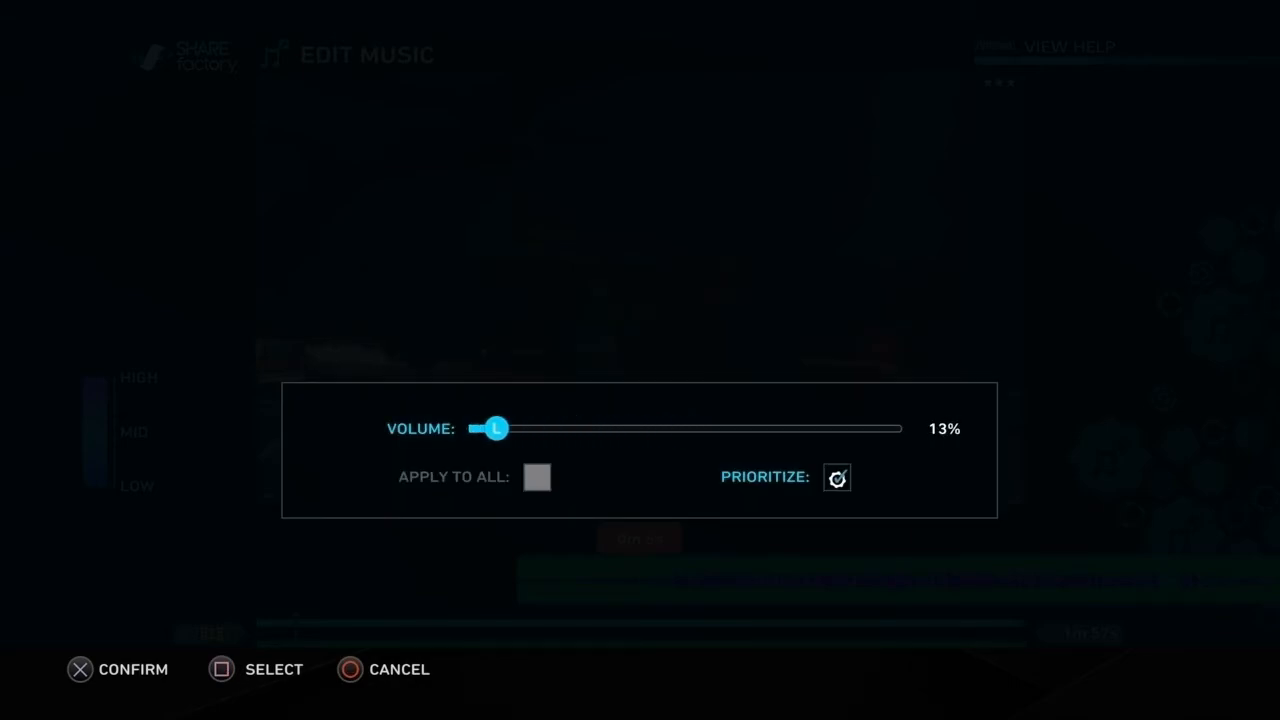
pyautogui.press('Return')
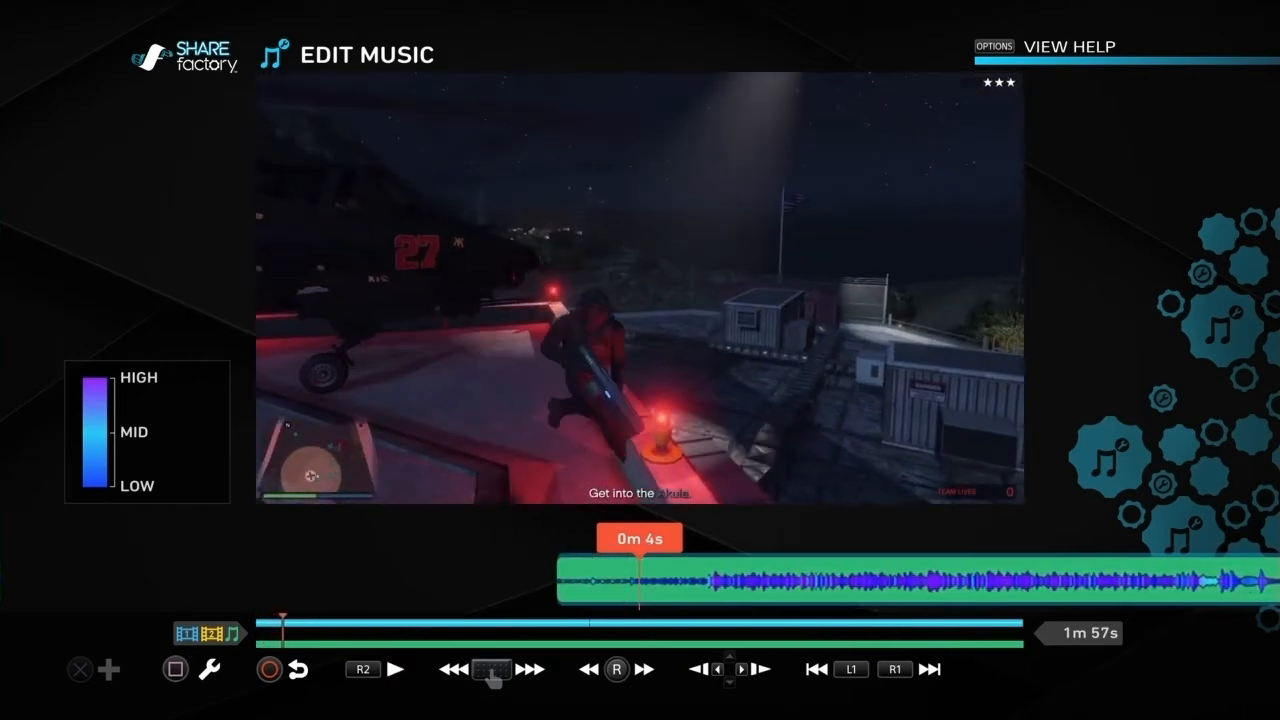
# Step: Set the music volume to 9% and play the project back from the start
pyautogui.press('Return')
pyautogui.press('Return')
pyautogui.press('Down')
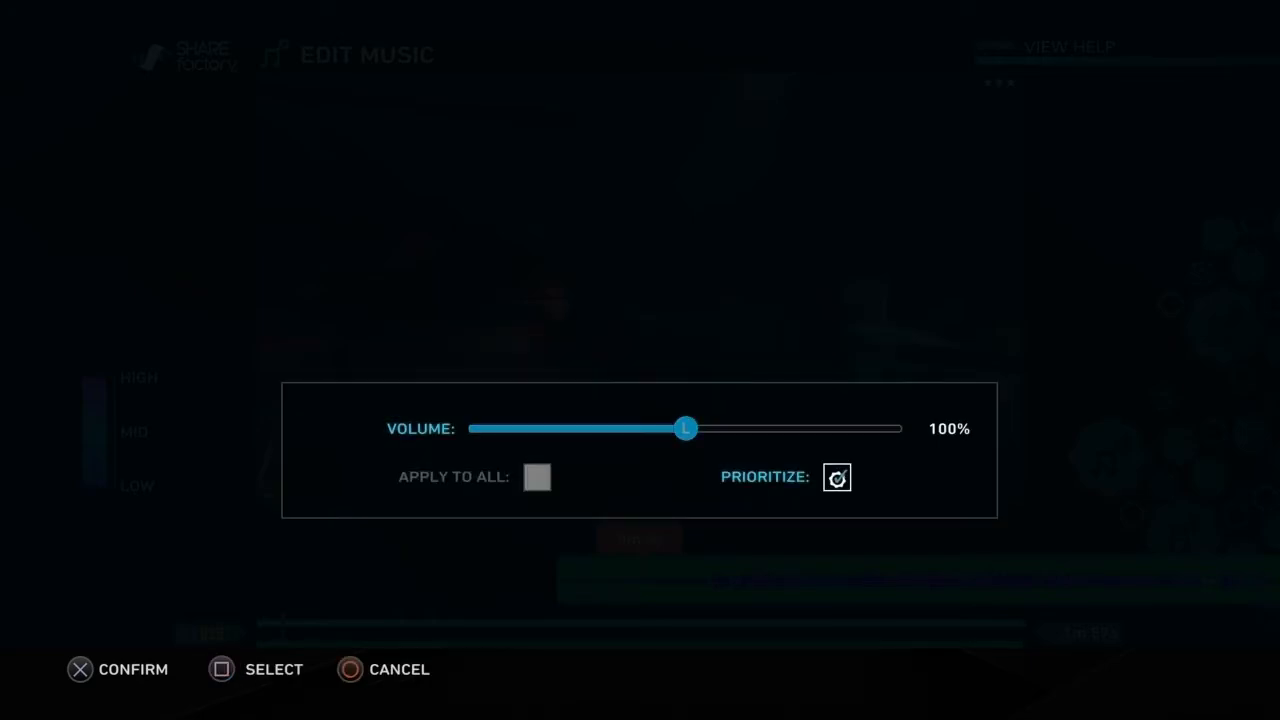
pyautogui.press('Up')
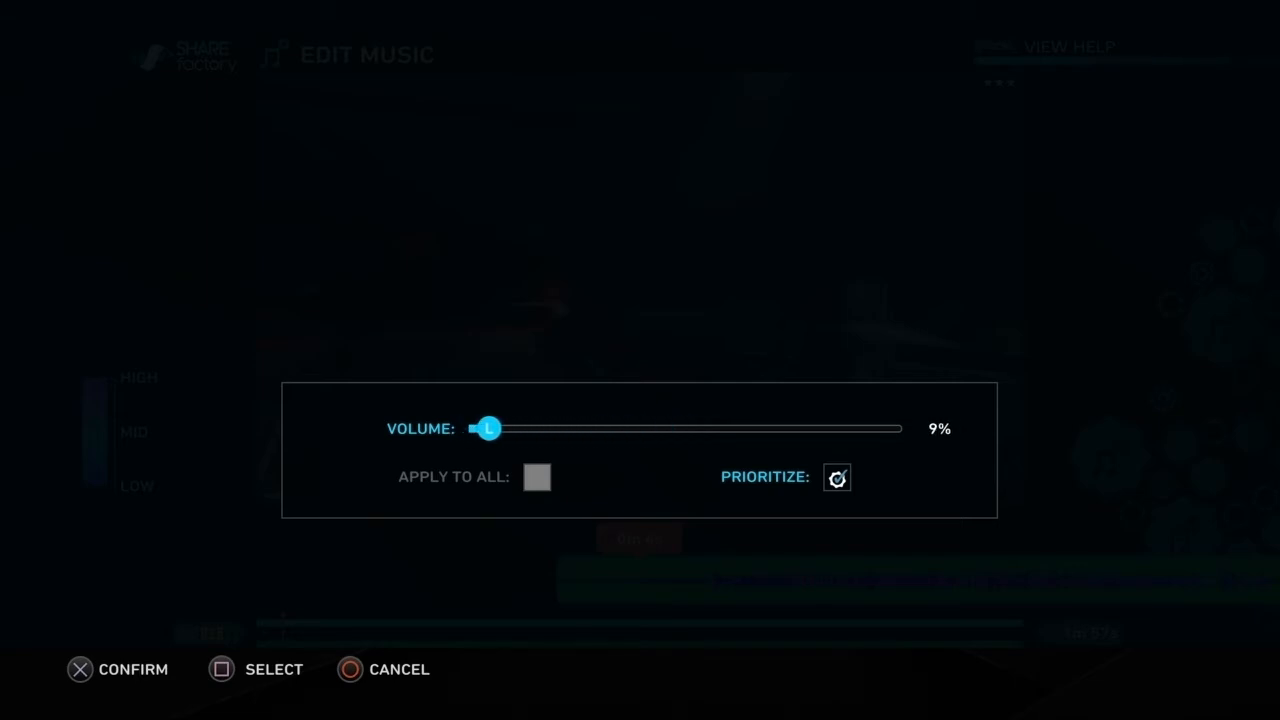
pyautogui.press('Return')
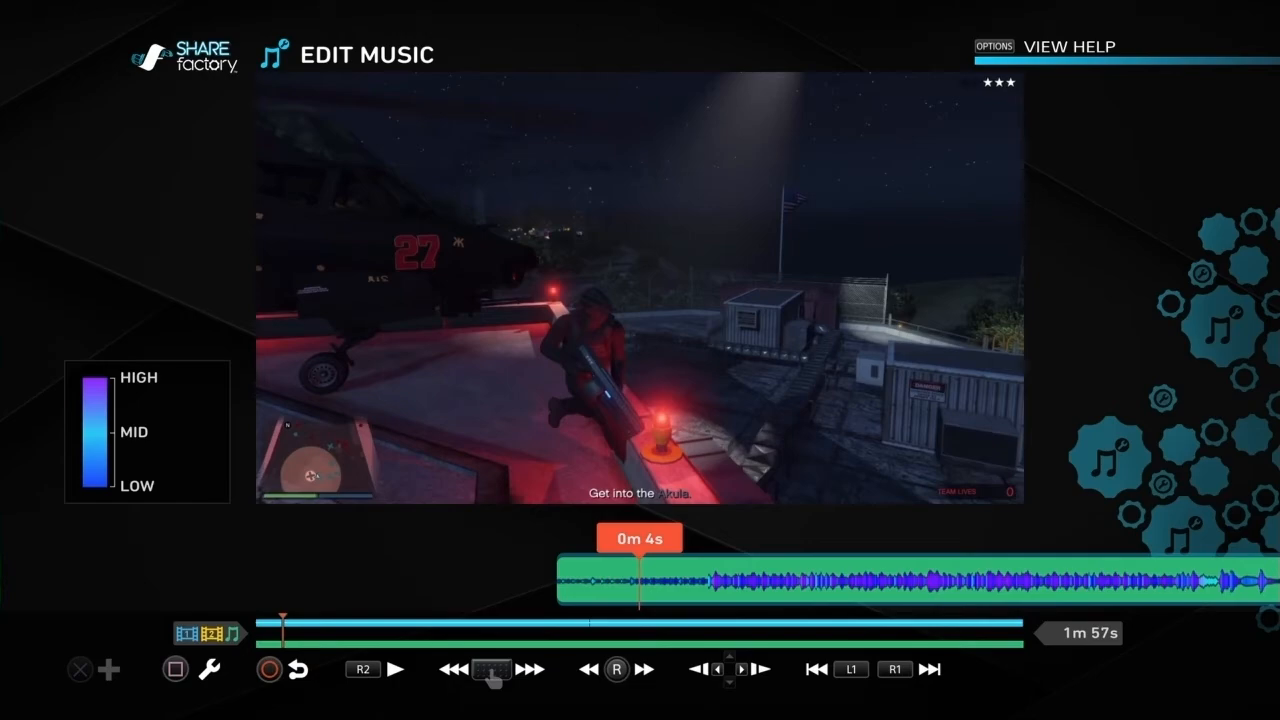
pyautogui.press('Home')
pyautogui.press('space')
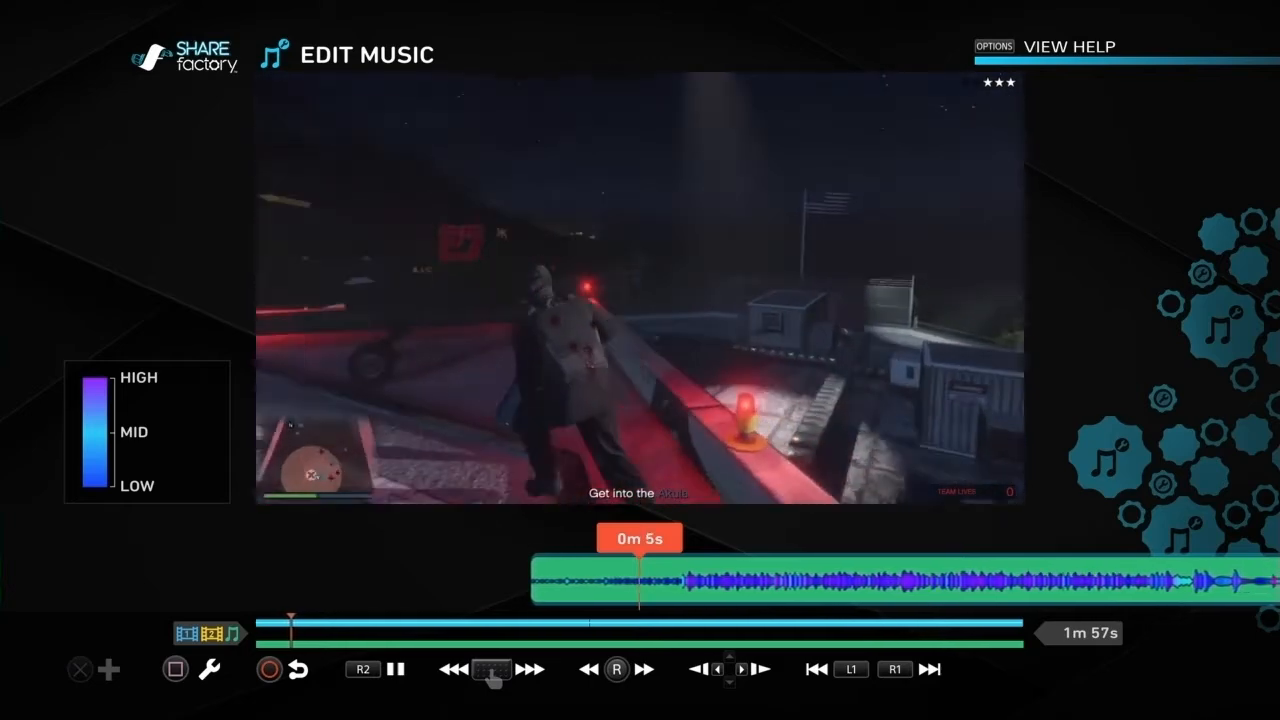
# Step: Set the music volume to 11% and turn off Prioritize
pyautogui.press('Return')
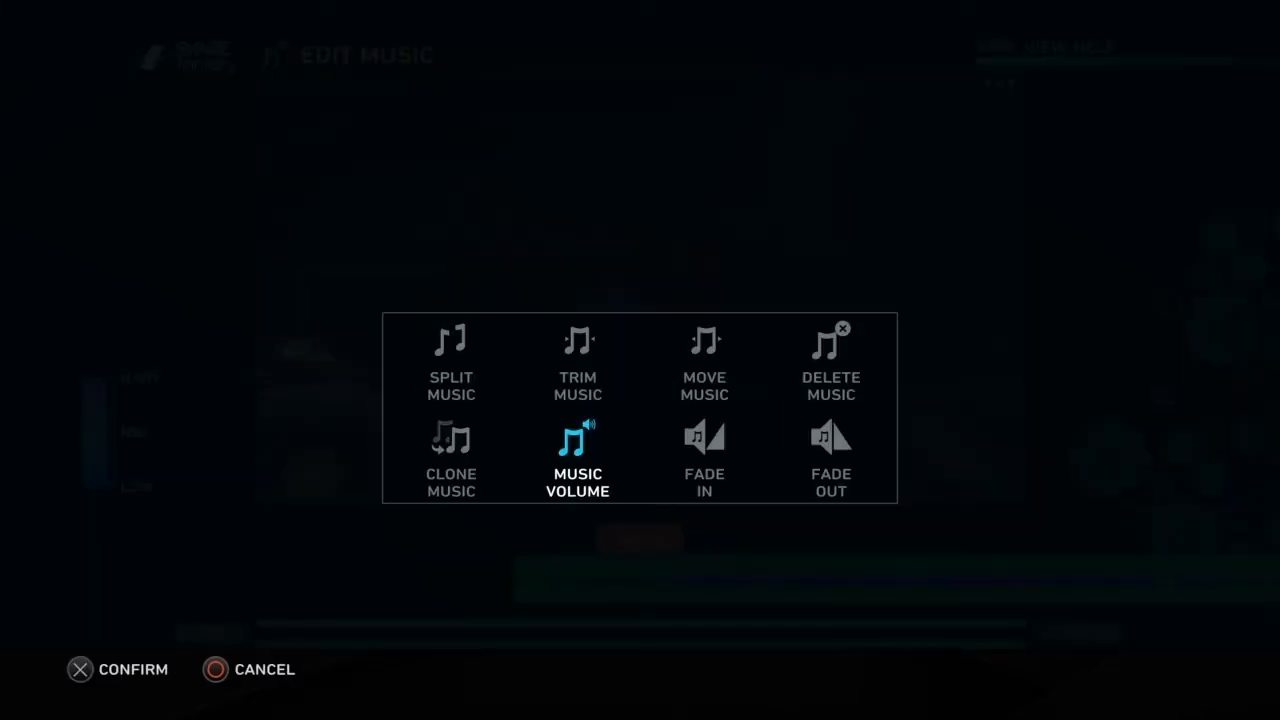
pyautogui.press('Return')
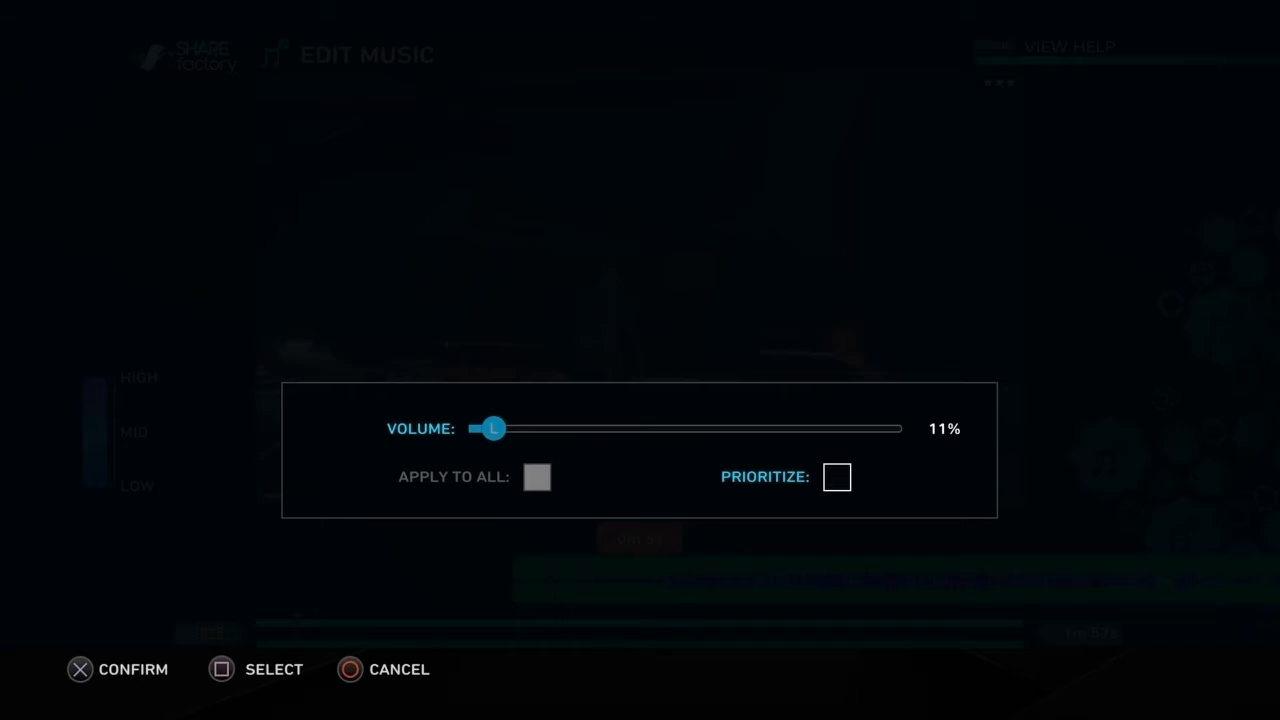
pyautogui.press('Return')
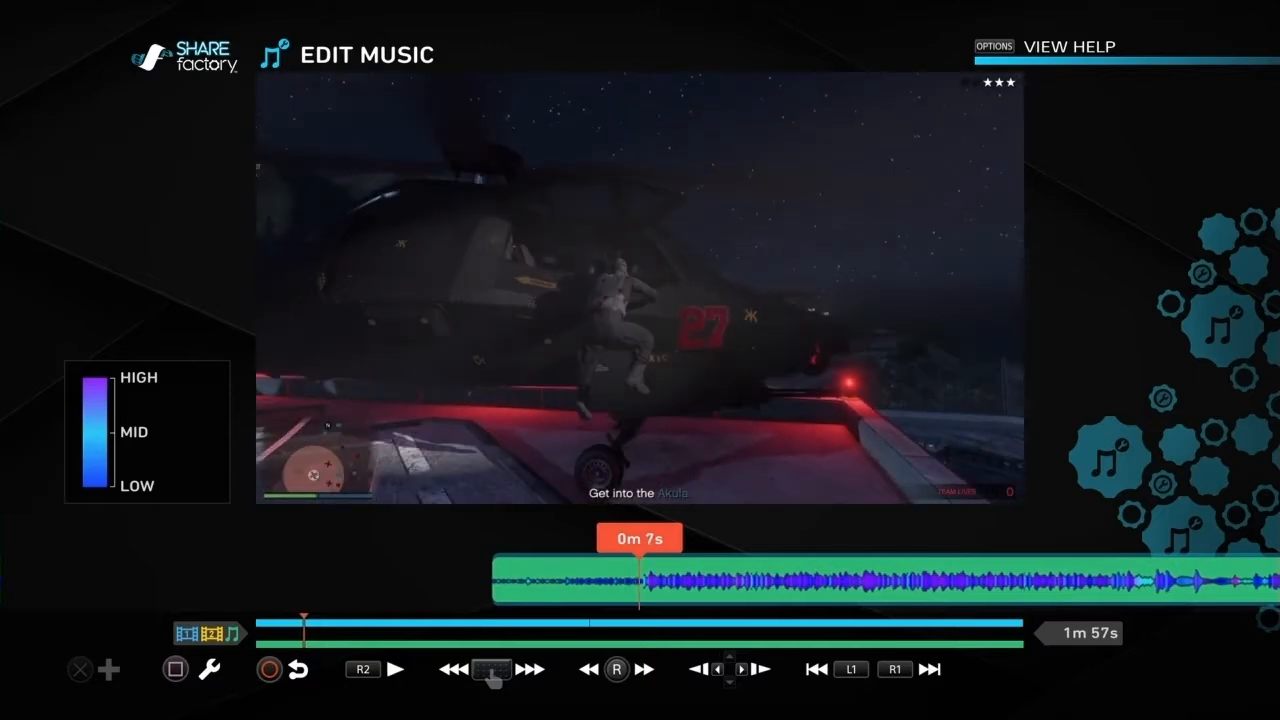
# Step: Set the music volume back to 100%
pyautogui.press('square')
pyautogui.press('Return')
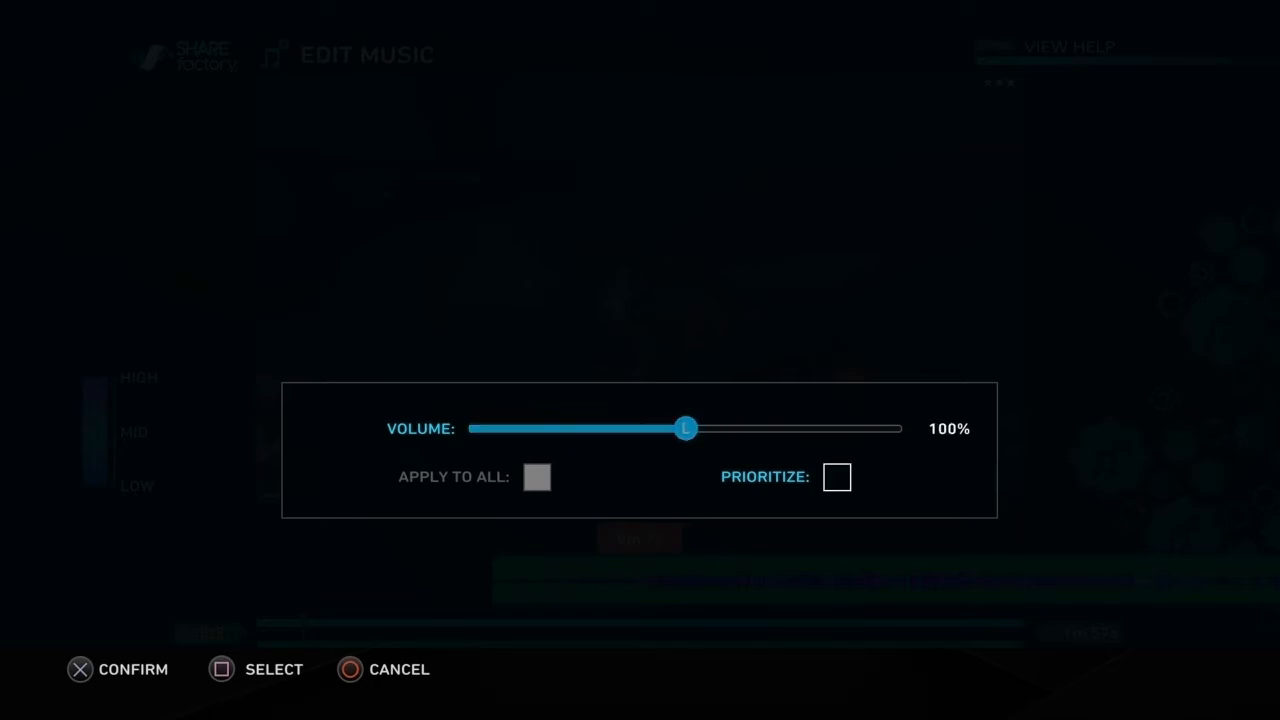
pyautogui.press('Return')
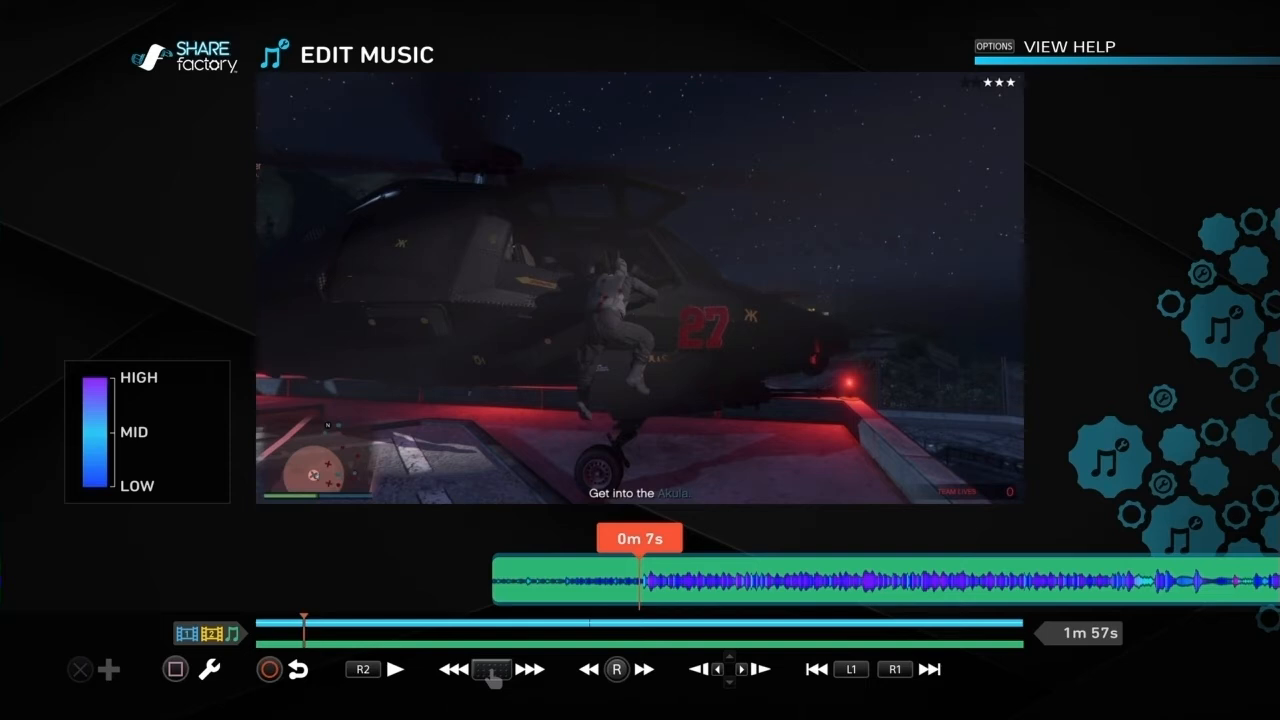
# Step: Add a 4.5-second fade-in to the music and play it back from the start
pyautogui.press('Return')
pyautogui.press('Right')
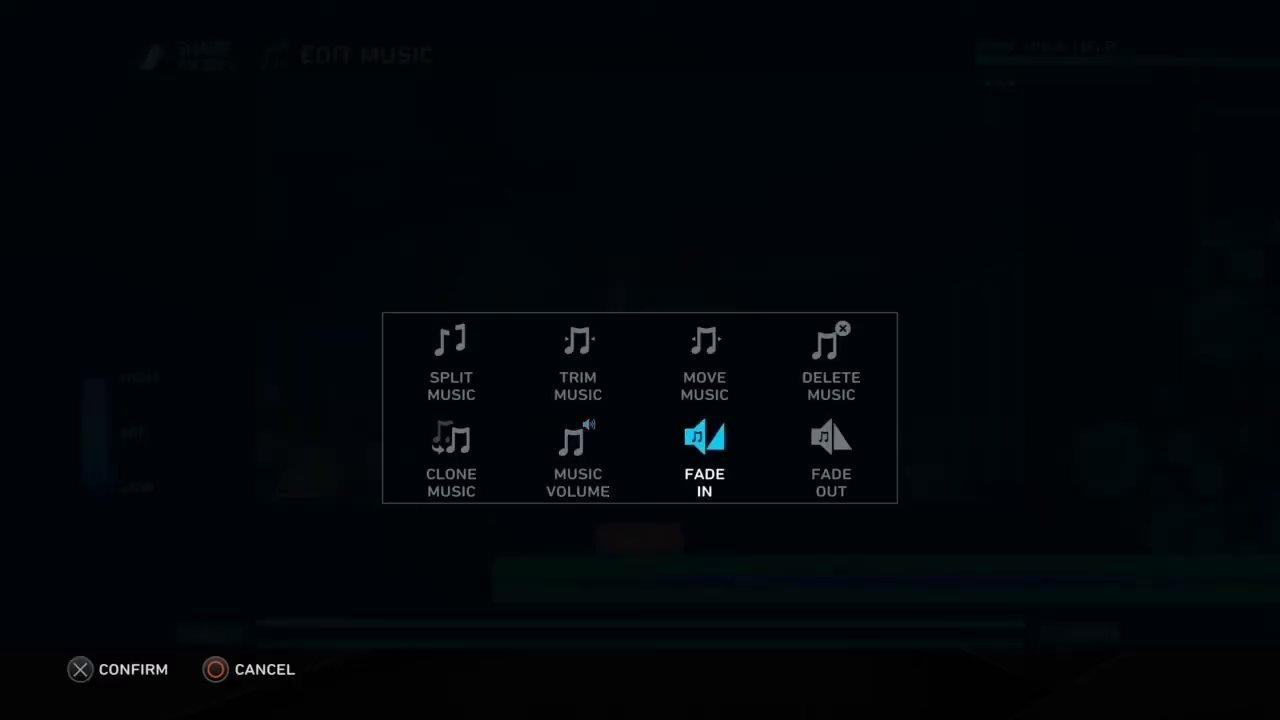
pyautogui.press('Return')
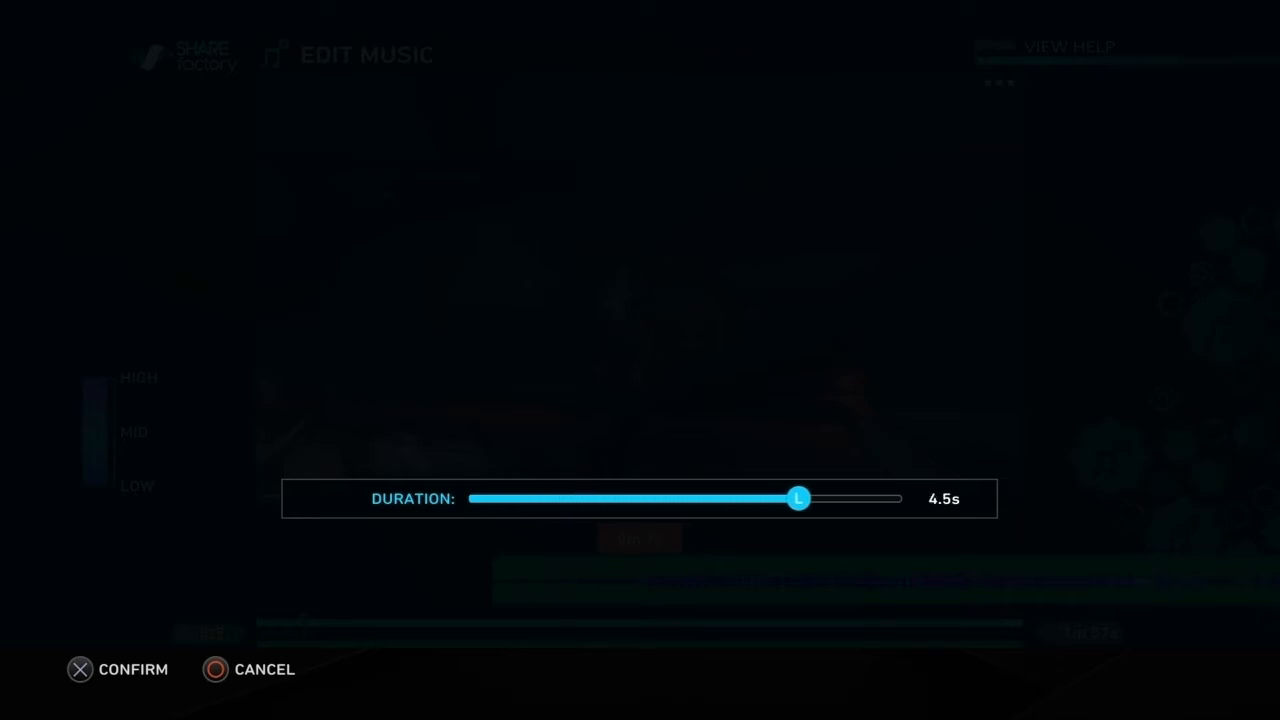
pyautogui.press('Return')
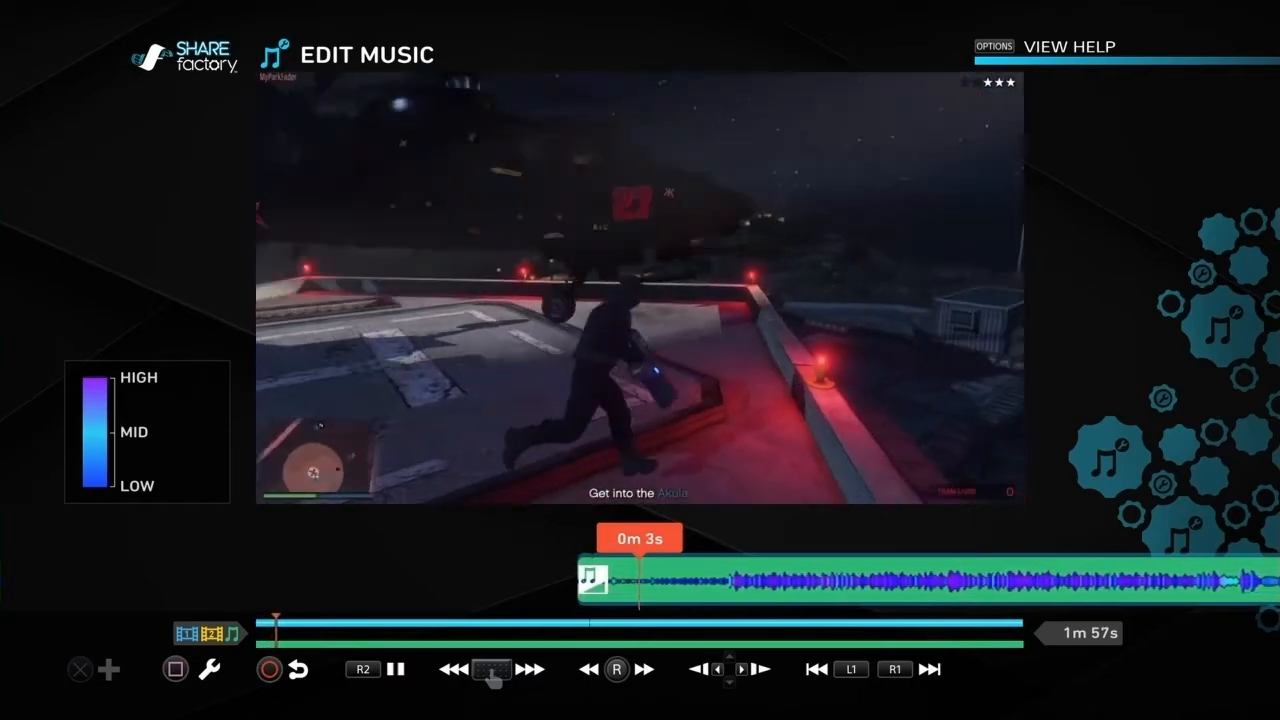
pyautogui.press('Home')
pyautogui.press('Escape')
pyautogui.press('Menu')
pyautogui.press('Down')
pyautogui.press('Left')
pyautogui.press('Return')
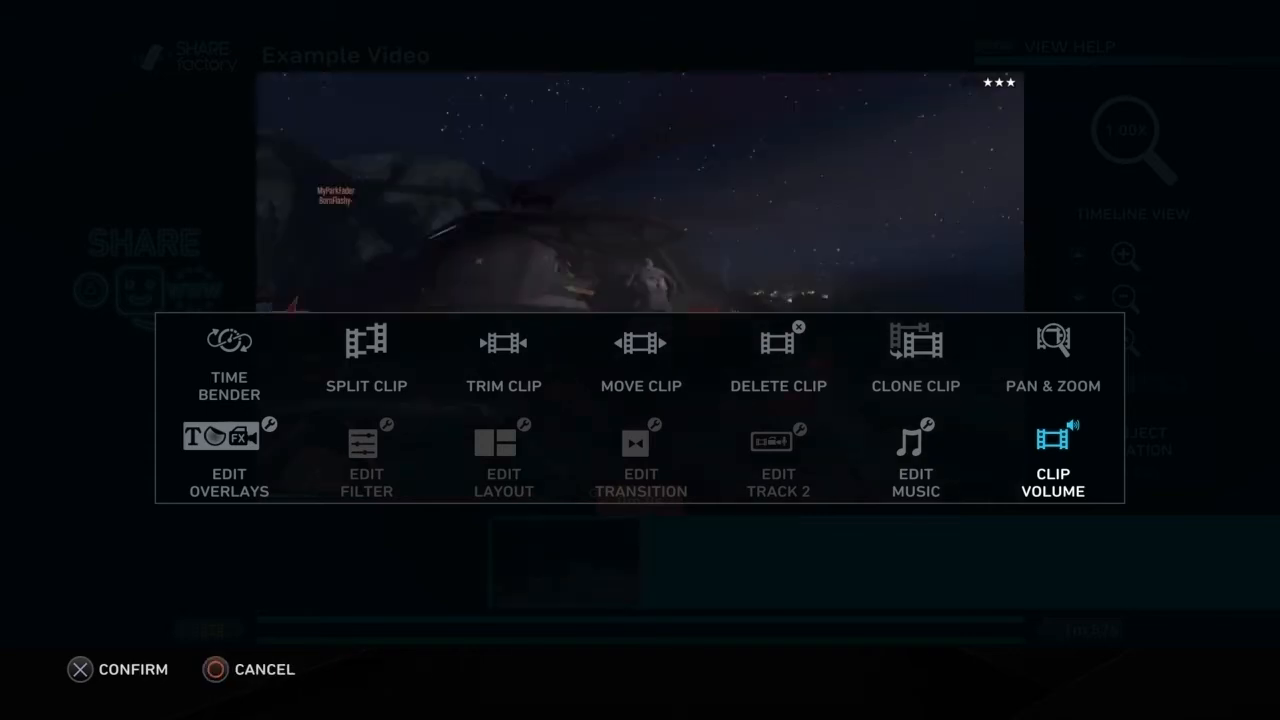
pyautogui.press('Escape')
pyautogui.press('Escape')
pyautogui.press('Return')
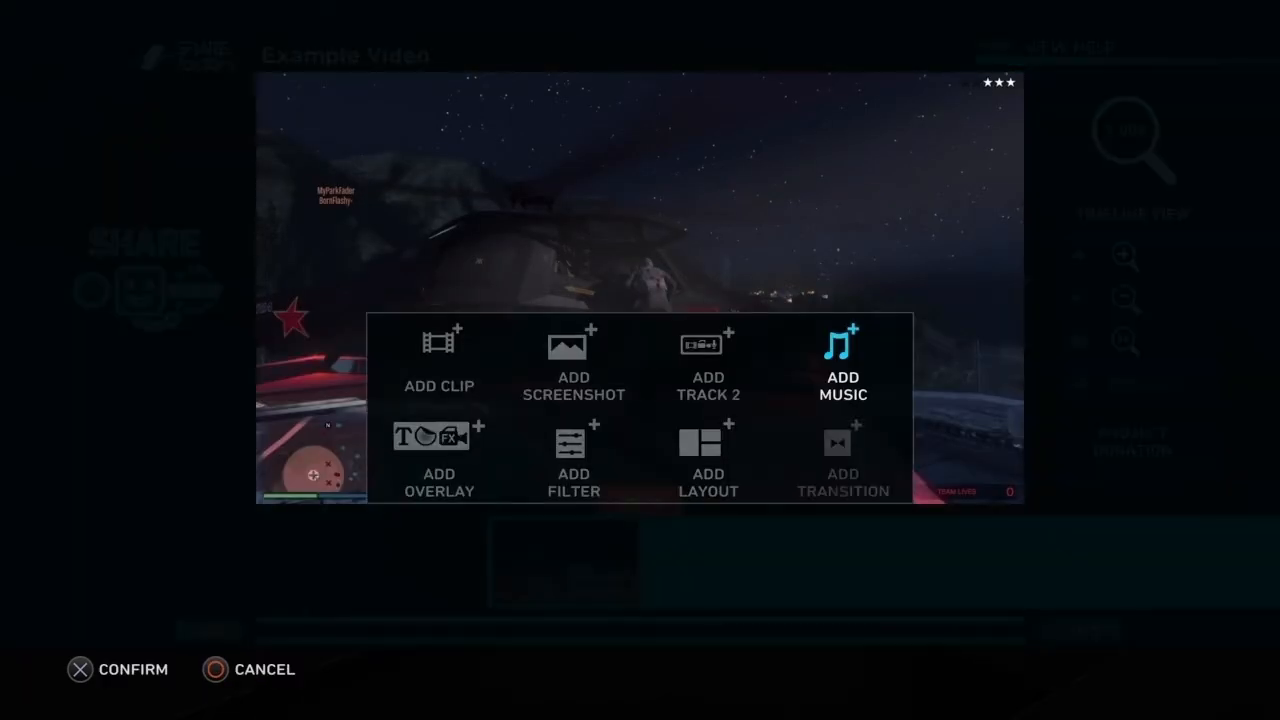
pyautogui.press('Escape')
# Step: Return to editing the music and remove its fade-in by setting the duration to 0.0 s
pyautogui.press('Menu')
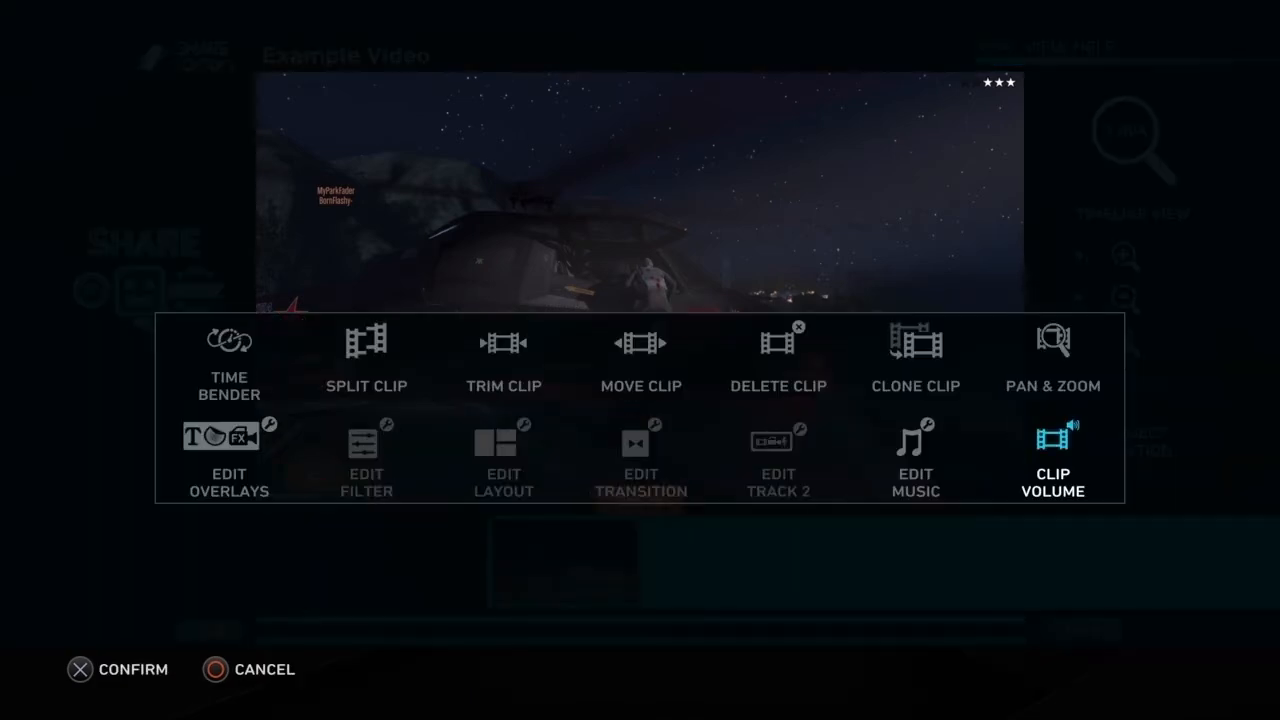
pyautogui.press('Left')
pyautogui.press('Return')
pyautogui.press('Menu')
pyautogui.press('Return')
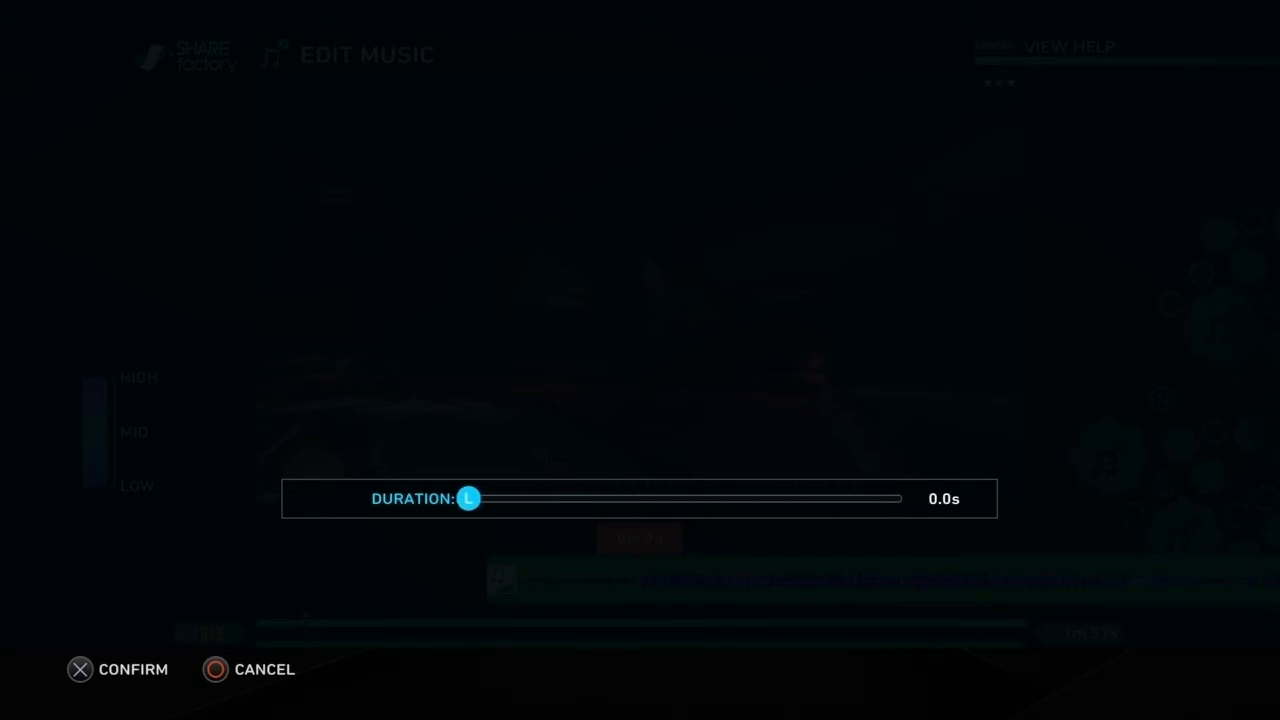
pyautogui.press('Return')
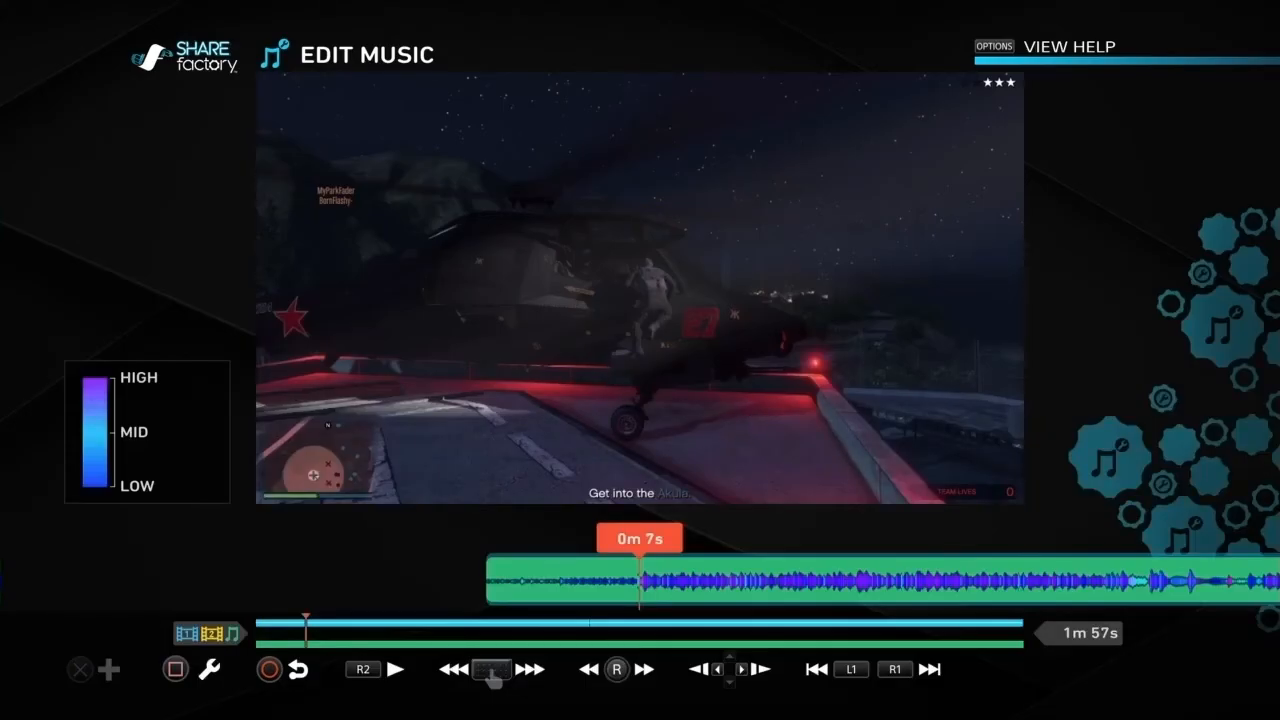
# Step: Check the music's fade-in duration and its volume settings
pyautogui.press('Menu')
pyautogui.press('Return')
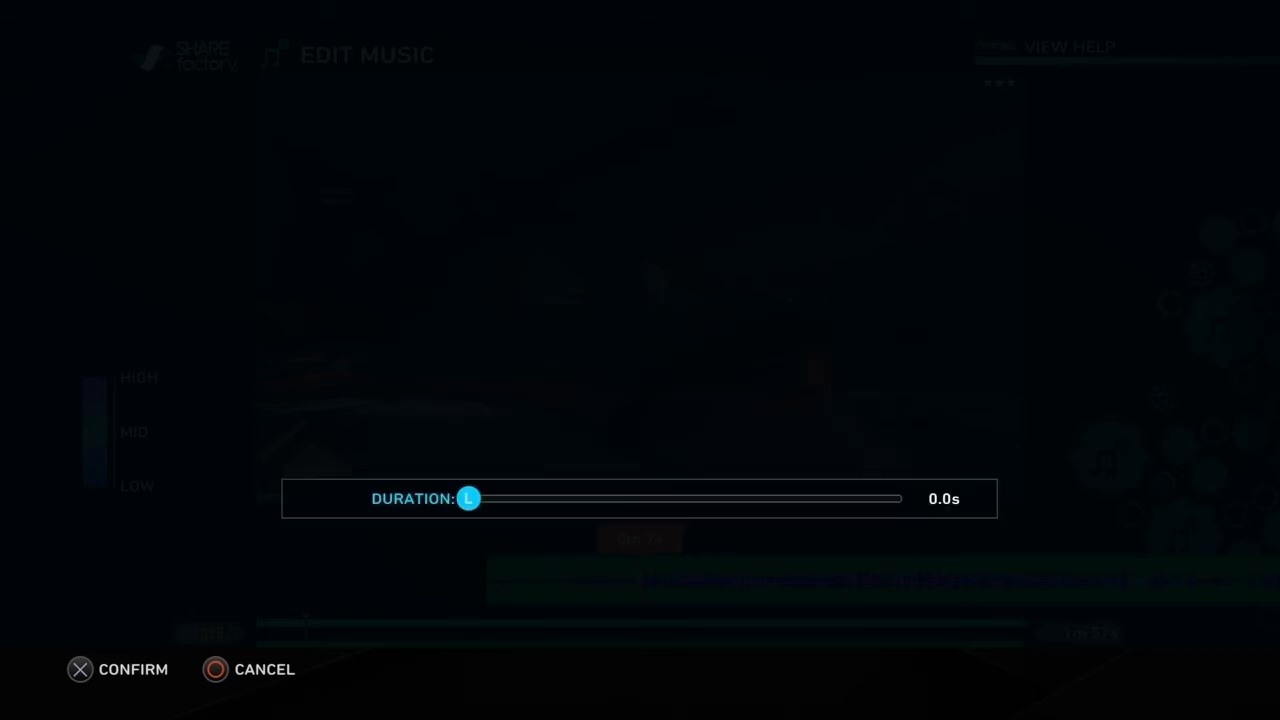
pyautogui.press('Return')
pyautogui.press('Left')
pyautogui.press('Left')
pyautogui.press('Return')
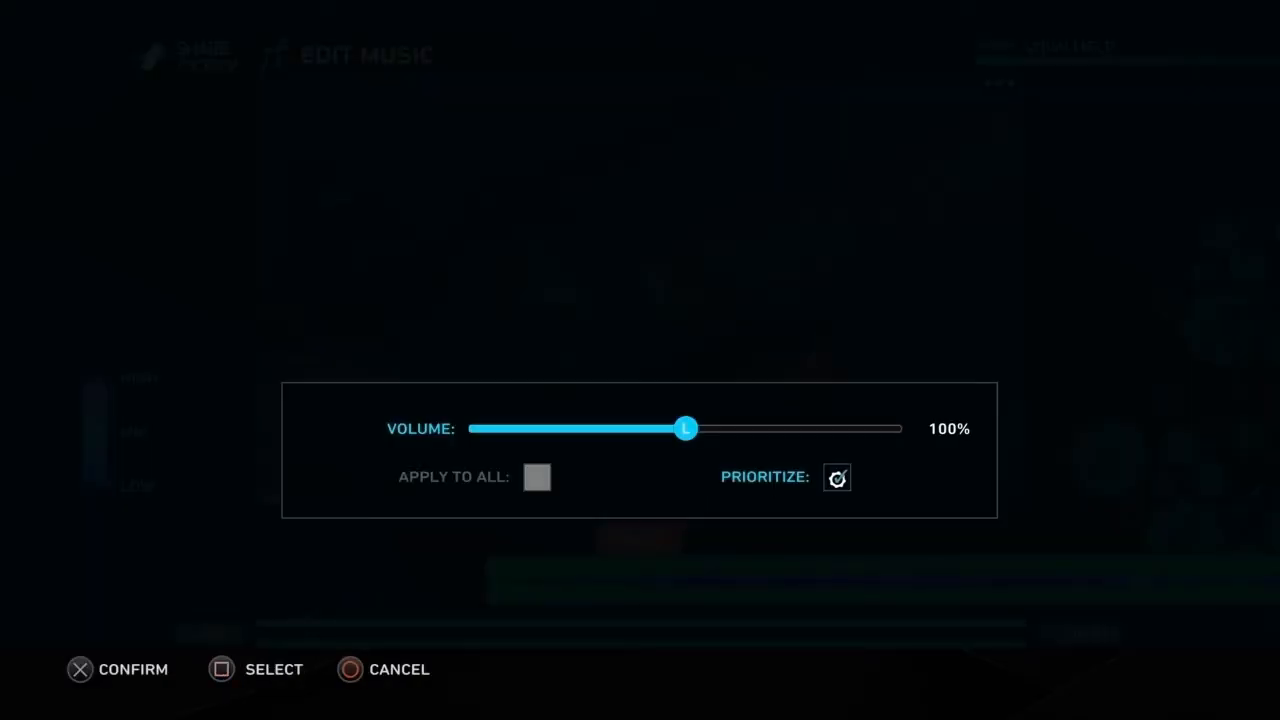
pyautogui.press('Return')
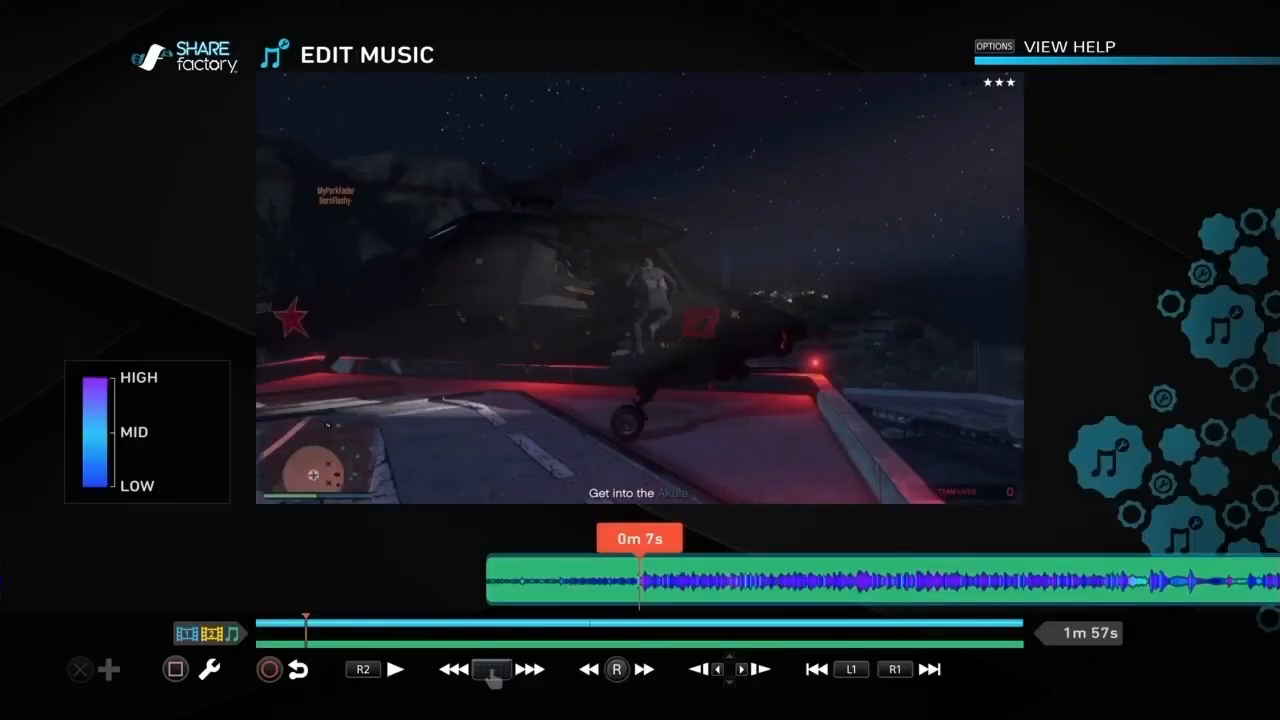
# Step: Add a 1.3-second fade-out at the end of the music
pyautogui.press('End')
pyautogui.press('Left')
pyautogui.press('Right')
pyautogui.press('Return')
pyautogui.press('Right')
pyautogui.press('Right')
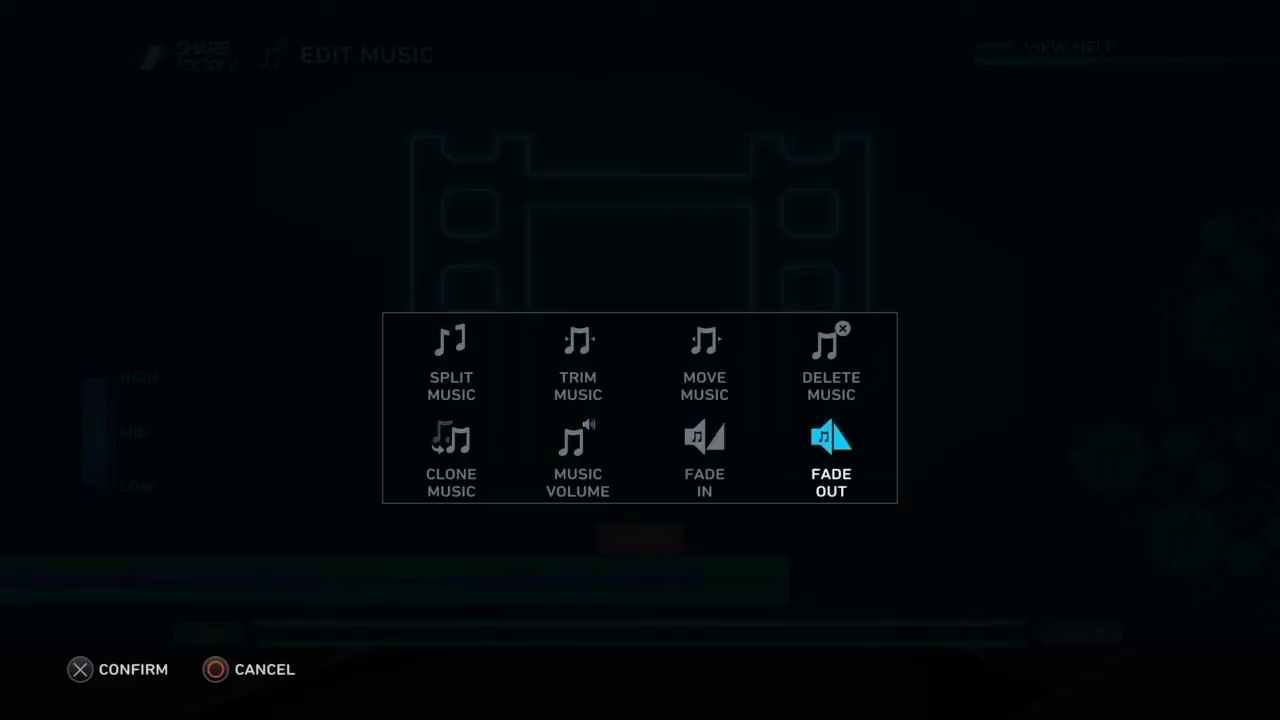
pyautogui.press('Return')
pyautogui.press('Right')
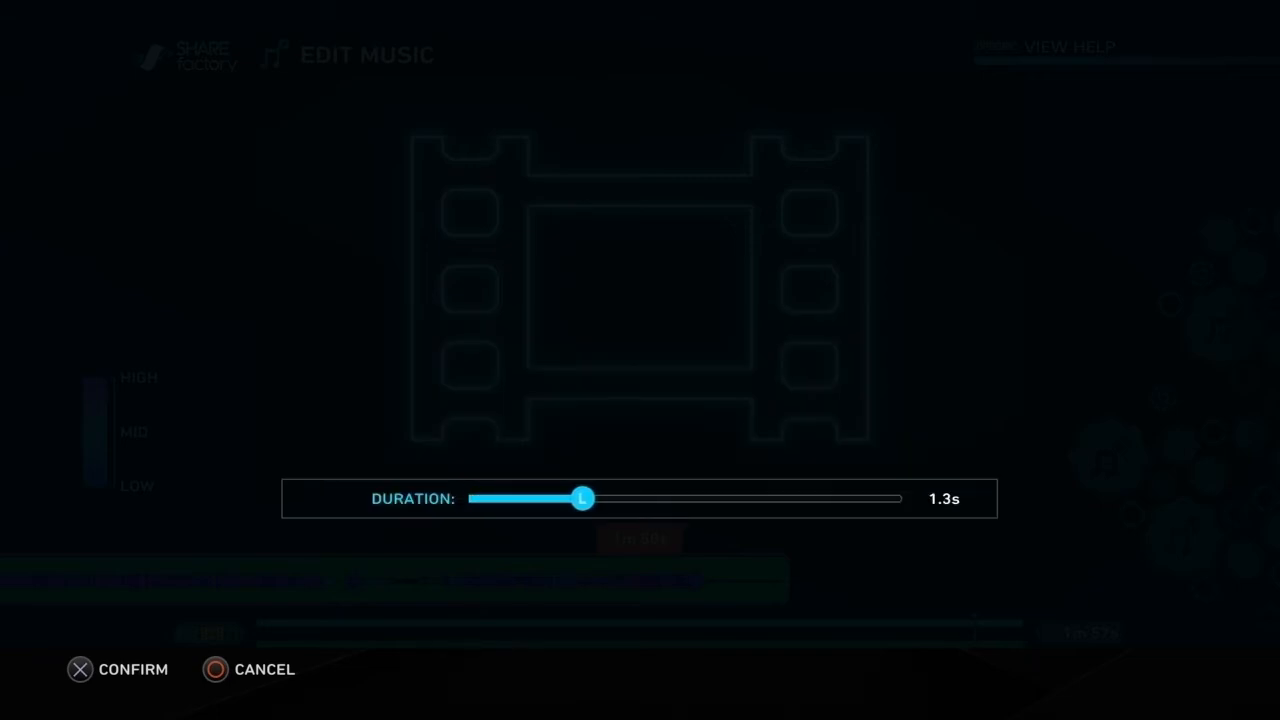
pyautogui.press('Return')
# Step: Split the music near its end and delete the leftover piece
pyautogui.press('Return')
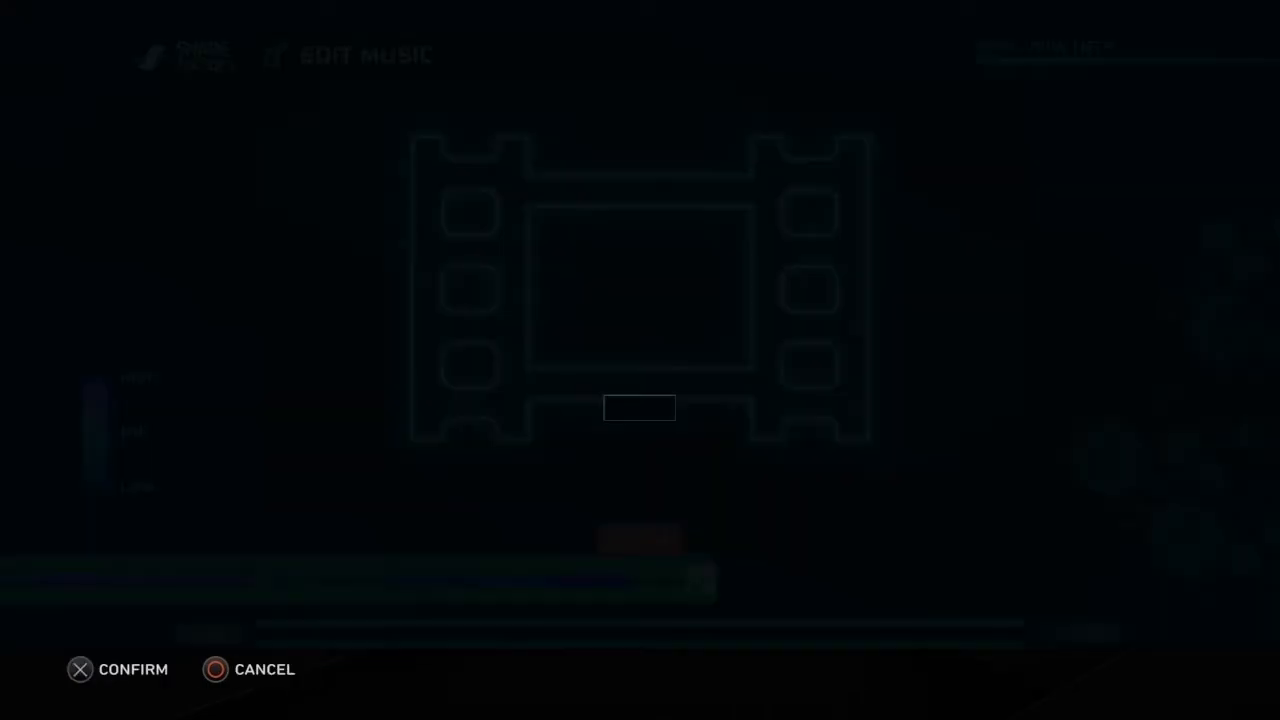
pyautogui.press('Left')
pyautogui.press('Up')
pyautogui.press('Left')
pyautogui.press('Left')
pyautogui.press('Return')
pyautogui.press('Right')
pyautogui.press('Return')
pyautogui.press('Left')
pyautogui.press('Return')
pyautogui.press('Right')
pyautogui.press('Delete')
pyautogui.press('Left')
pyautogui.press('Return')
pyautogui.press('Left')
pyautogui.press('Escape')
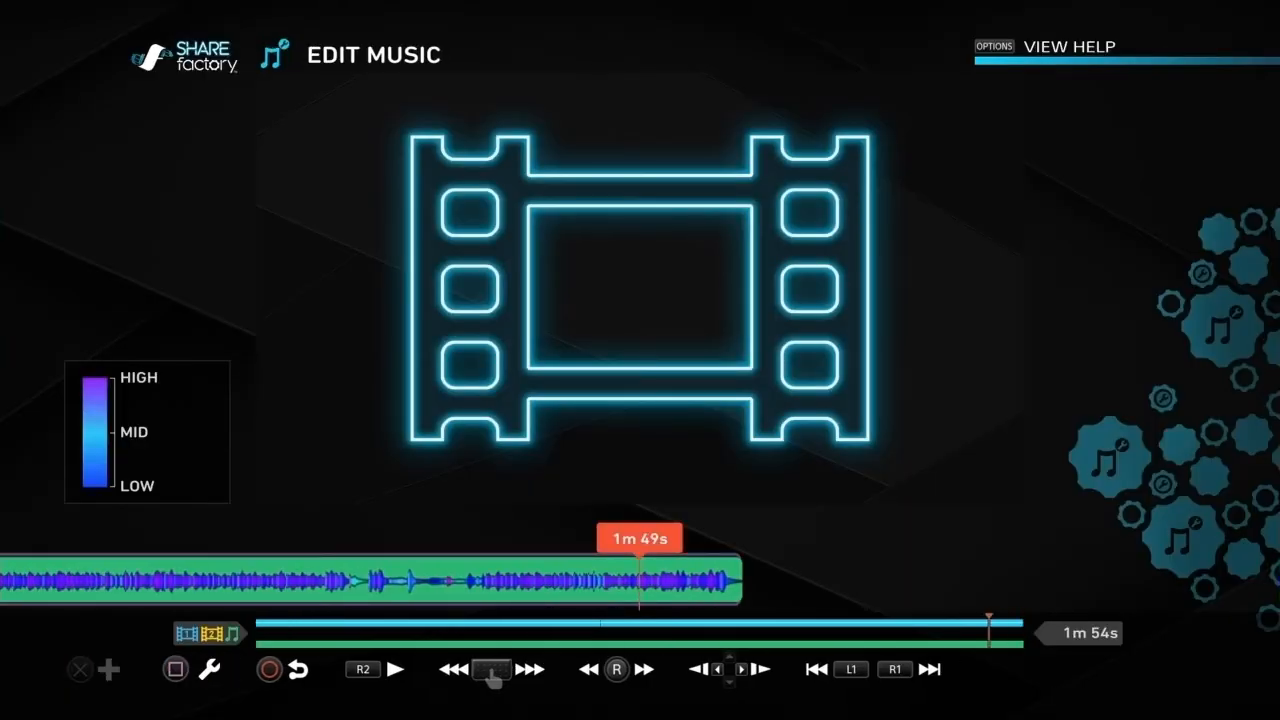
# Step: Add a 5.0-second fade-out to the shortened music and check the end of the track
pyautogui.press('Return')
pyautogui.press('Down')
pyautogui.press('Right')
pyautogui.press('Right')
pyautogui.press('Right')
pyautogui.press('Return')
pyautogui.press('Right')
pyautogui.press('Right')
pyautogui.press('Right')
pyautogui.press('Right')
pyautogui.press('Right')
pyautogui.press('Right')
pyautogui.press('Right')
pyautogui.press('Right')
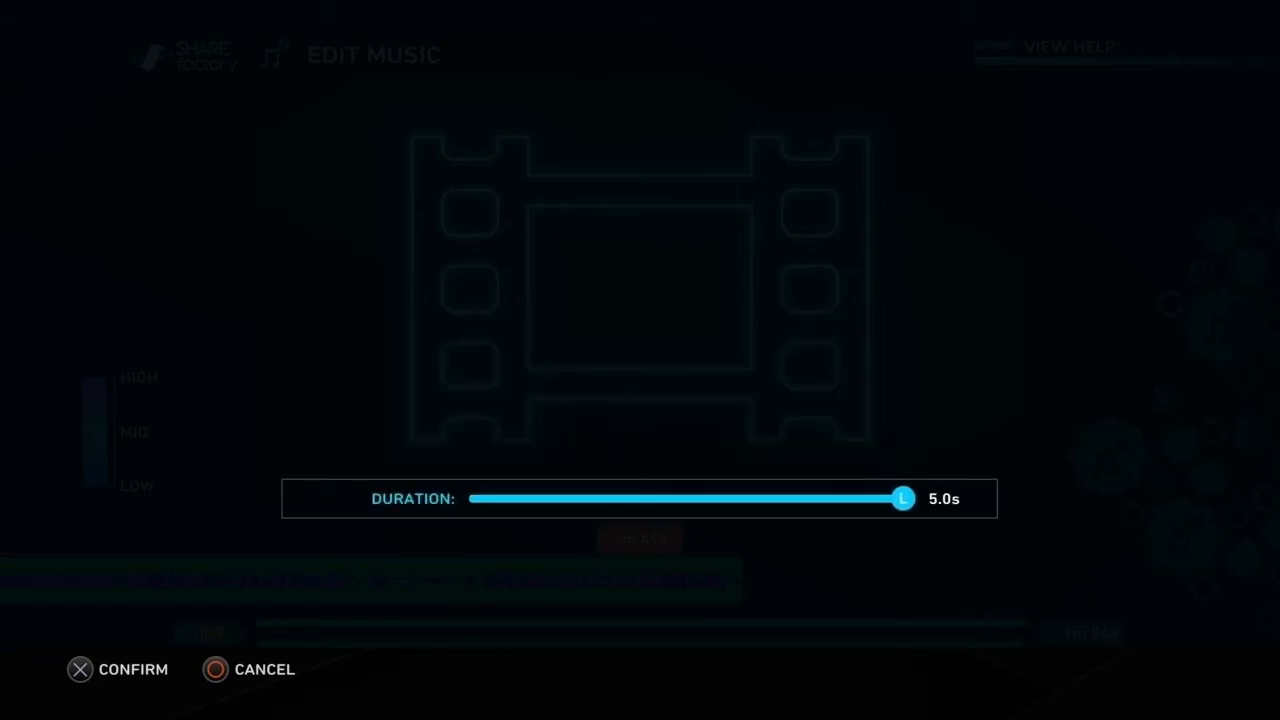
pyautogui.press('Return')
pyautogui.press('Left')
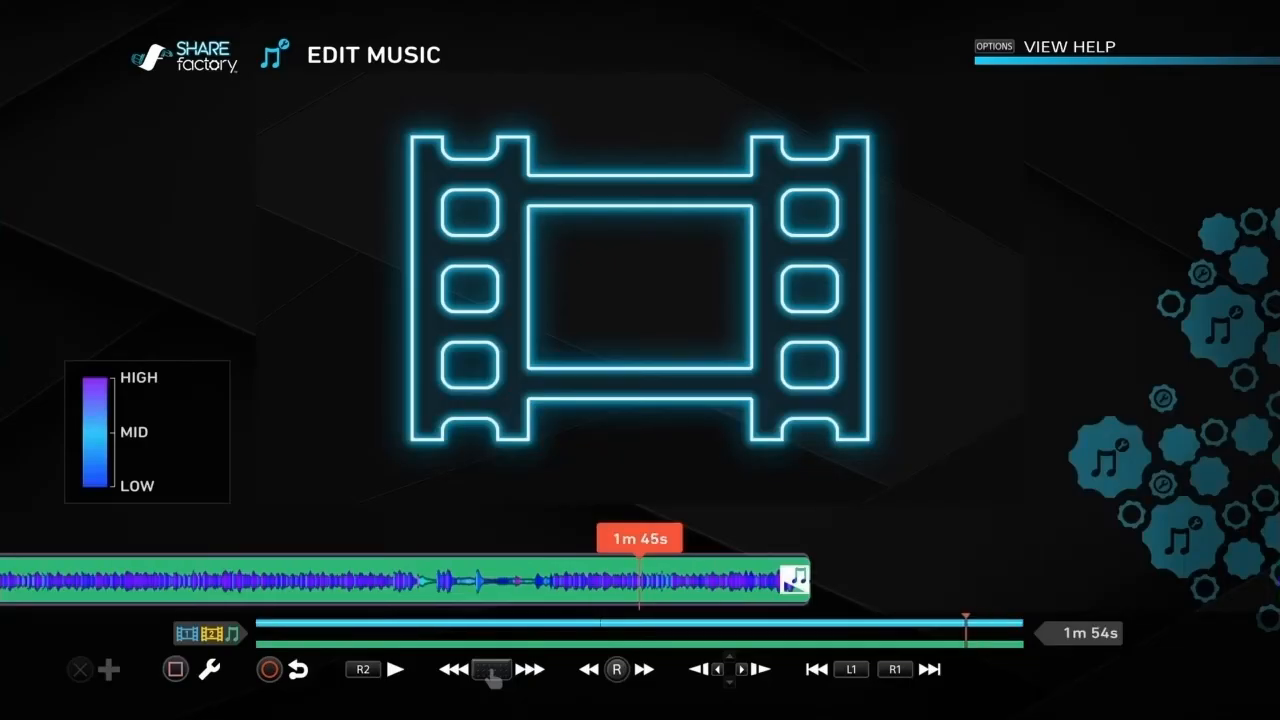
pyautogui.press('Right')
pyautogui.press('Right')
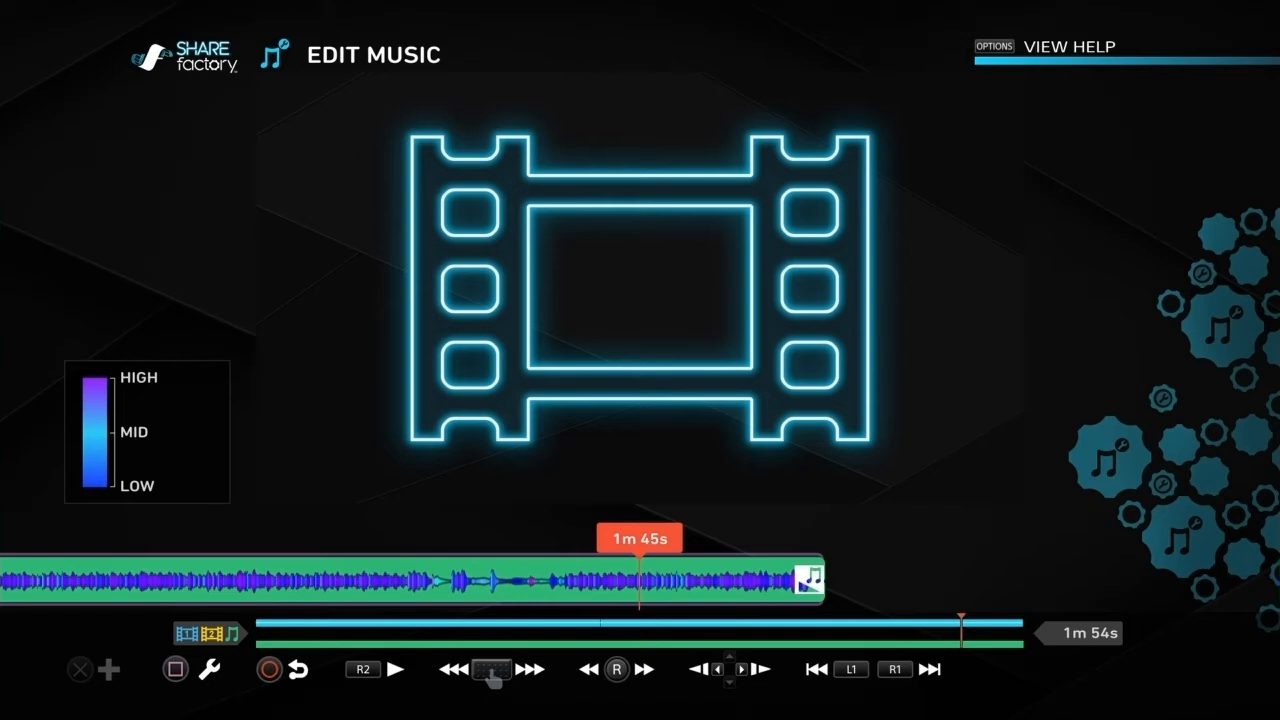
# Step: Review the music track along the timeline between about 1m 45s and 0m 50s
pyautogui.press('Left')
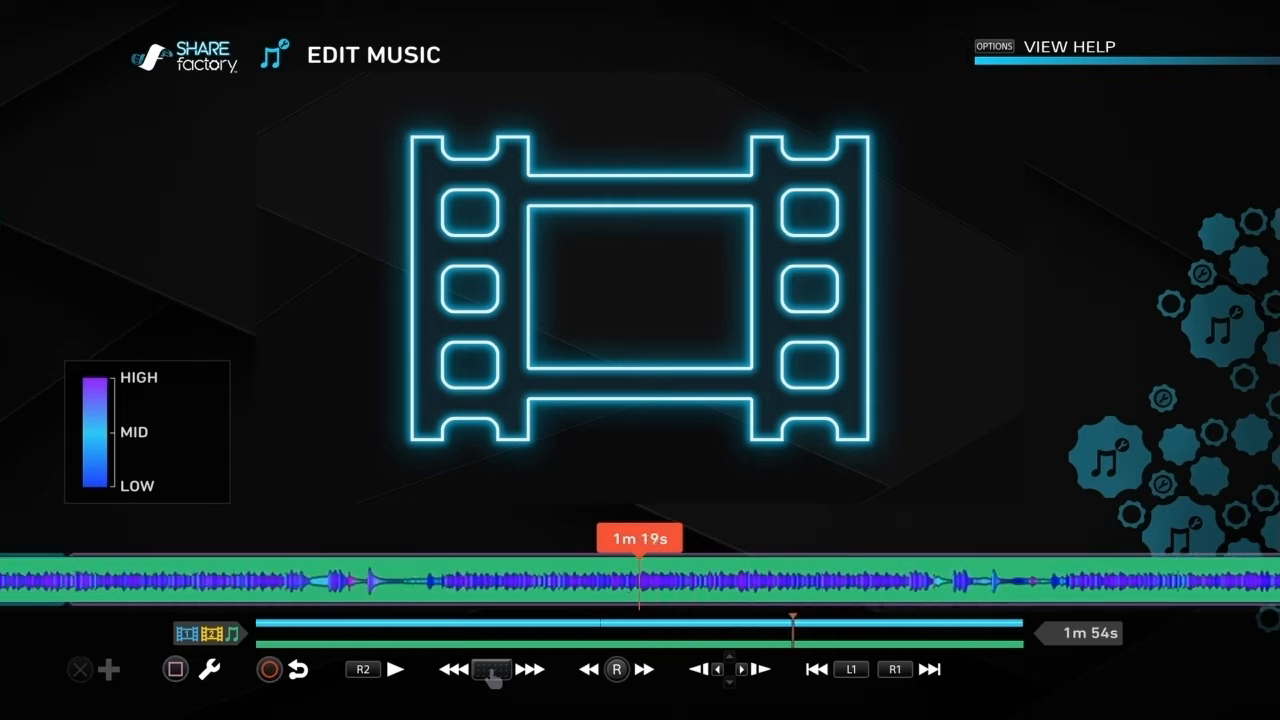
pyautogui.press('Left')
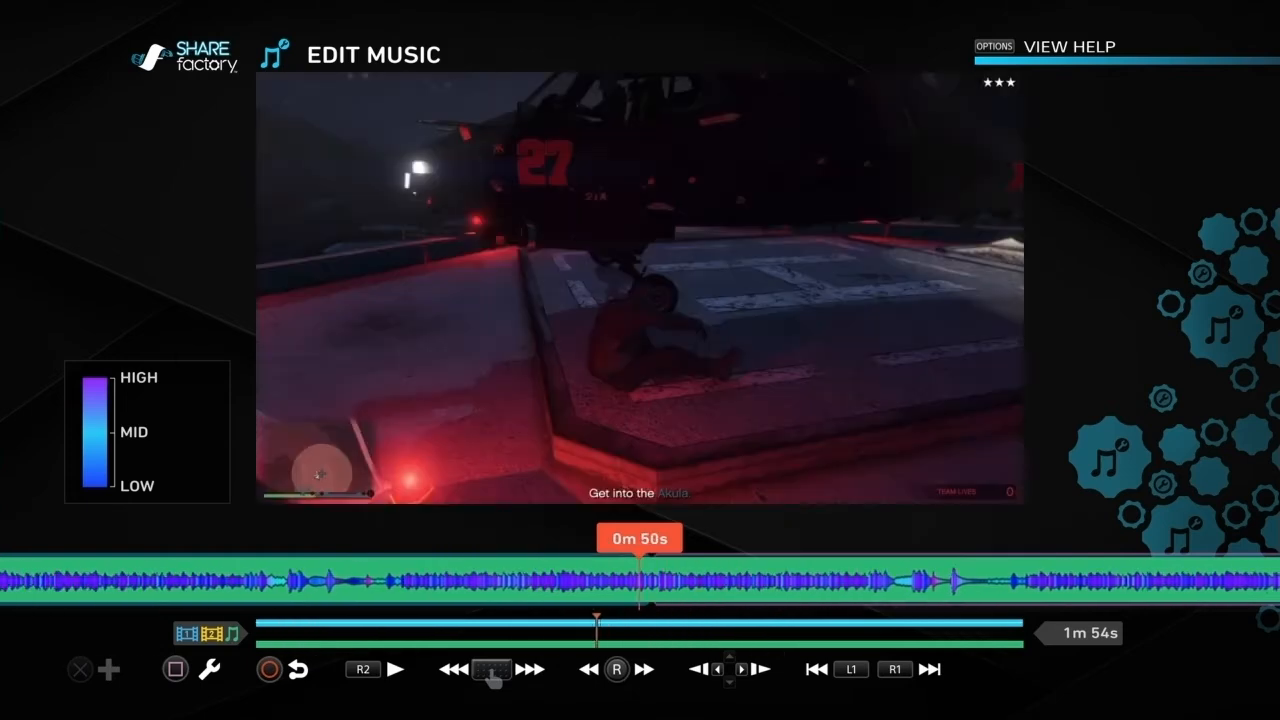
pyautogui.press('Right')
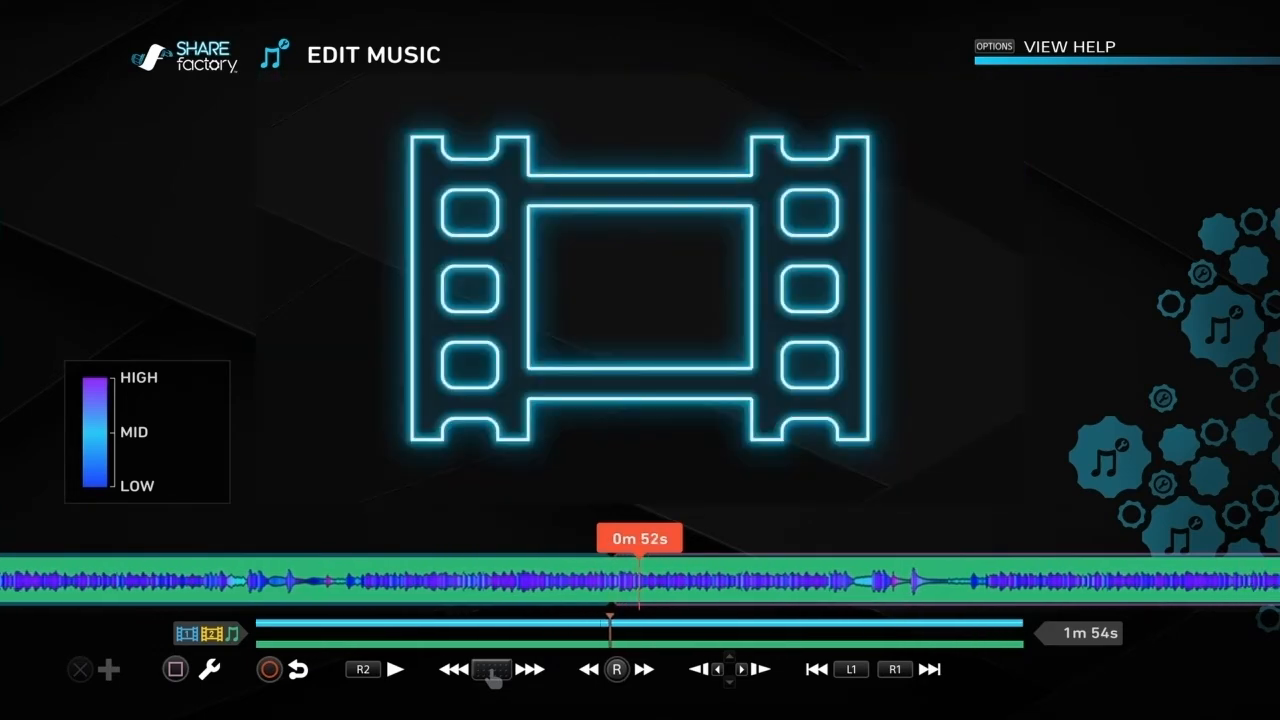
pyautogui.press('Left')
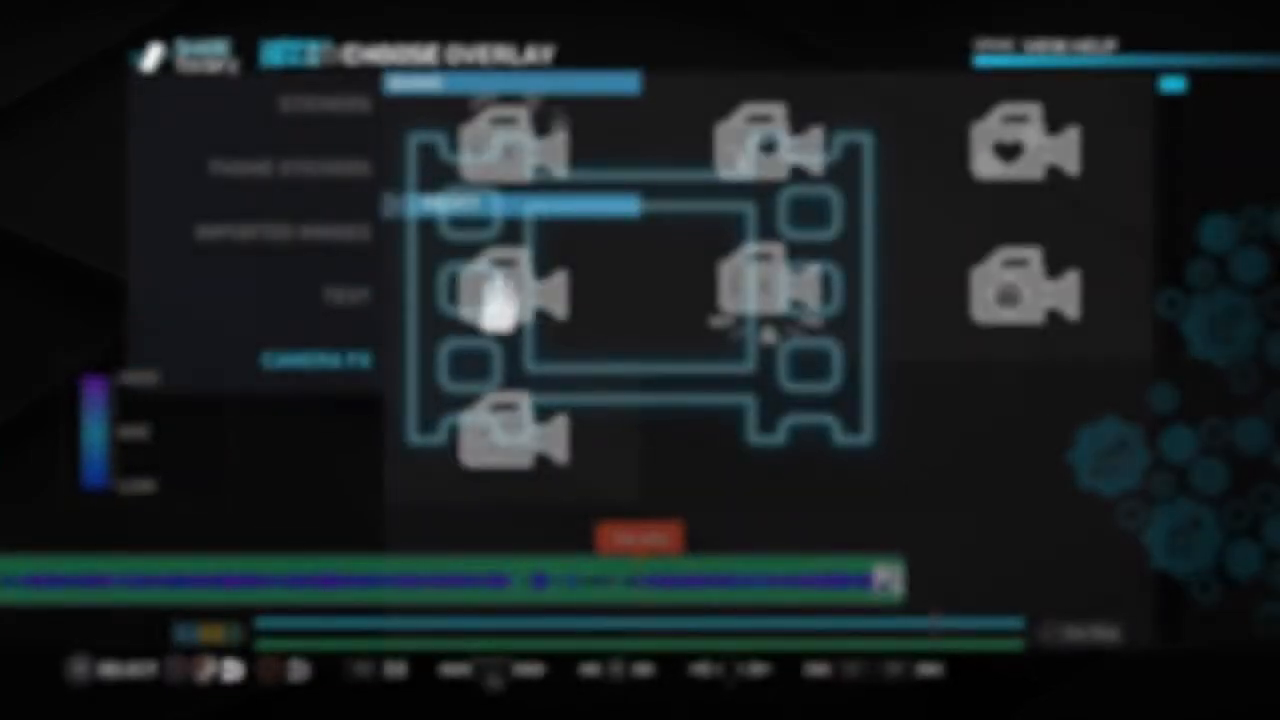
# Step: Look through the camera effects and the full set of imported images available as overlays
pyautogui.press('Down')
pyautogui.press('Up')
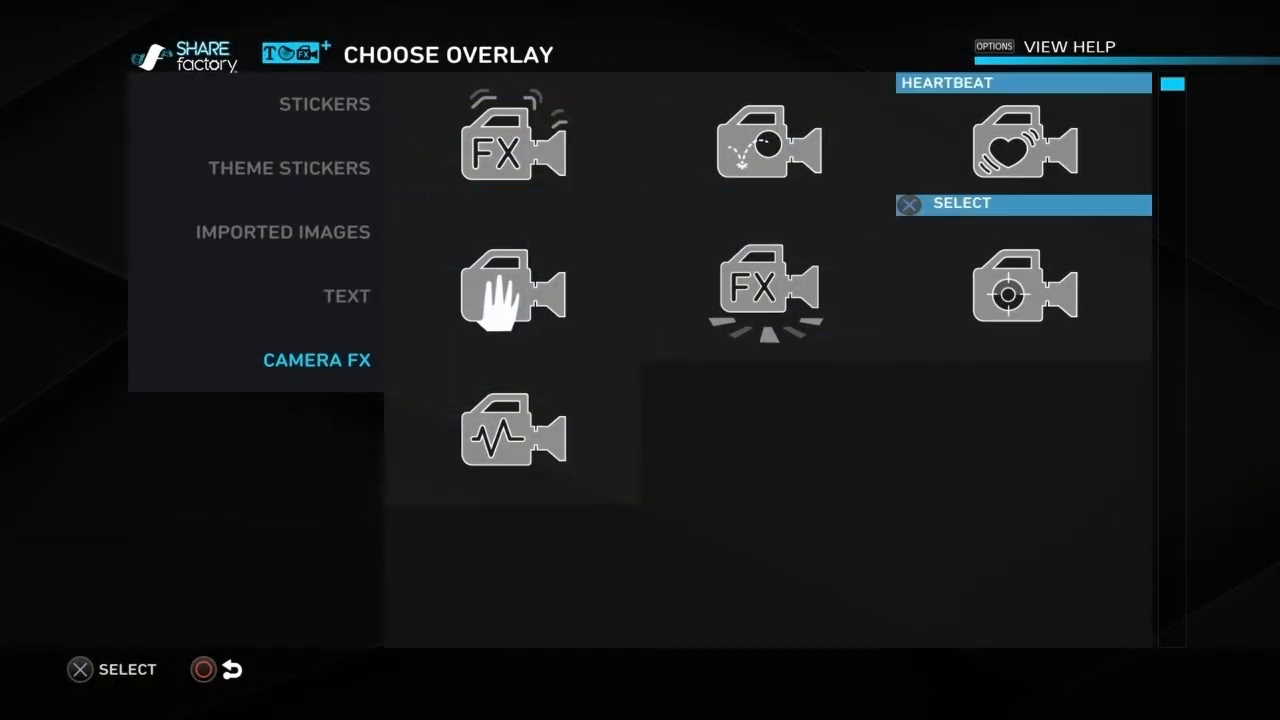
pyautogui.press('Left')
pyautogui.press('Up')
pyautogui.press('Up')
pyautogui.press('Right')
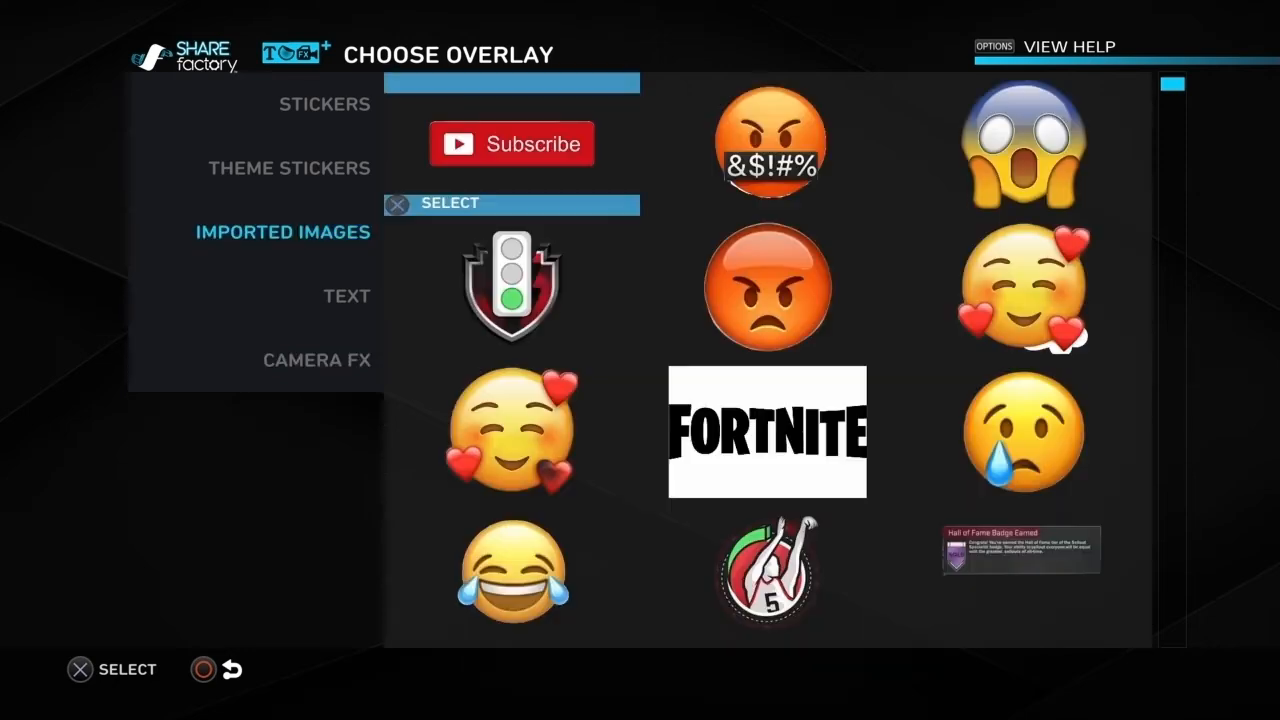
pyautogui.press('Right')
pyautogui.press('Down')
pyautogui.press('Down')
pyautogui.press('Down')
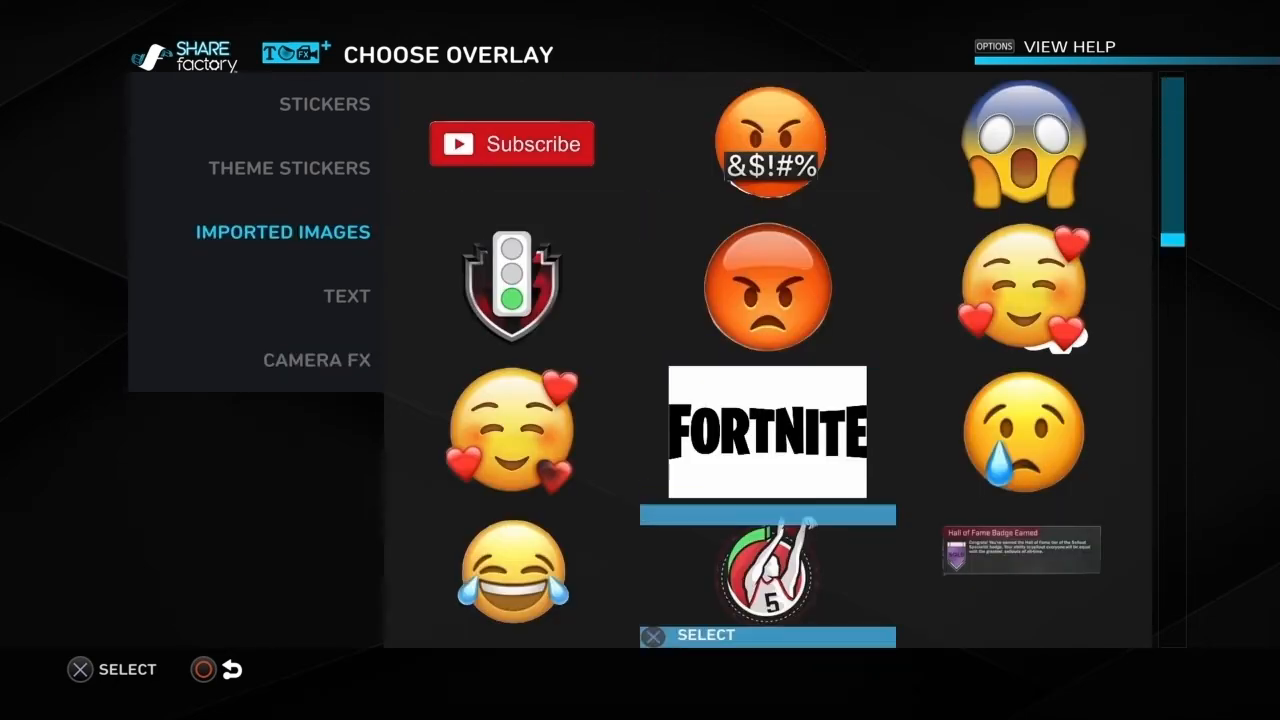
pyautogui.press('Down')
pyautogui.press('Down')
pyautogui.press('Down')
pyautogui.press('Down')
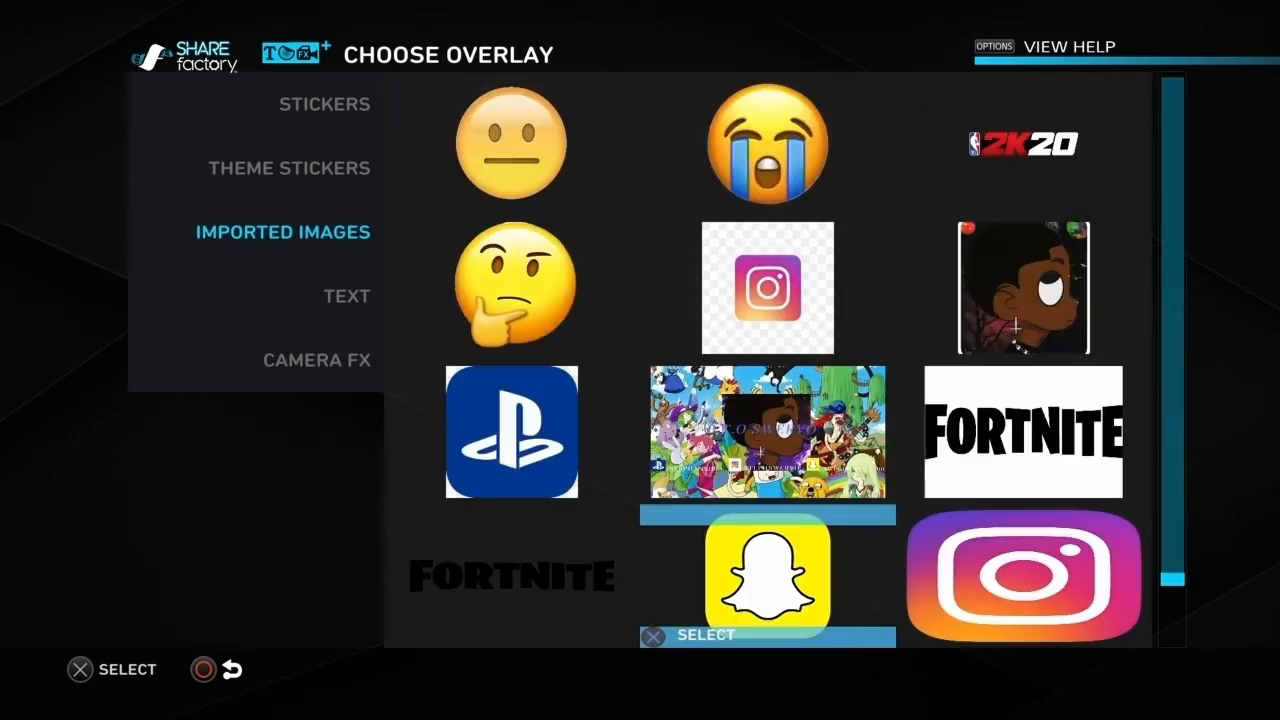
pyautogui.press('Down')
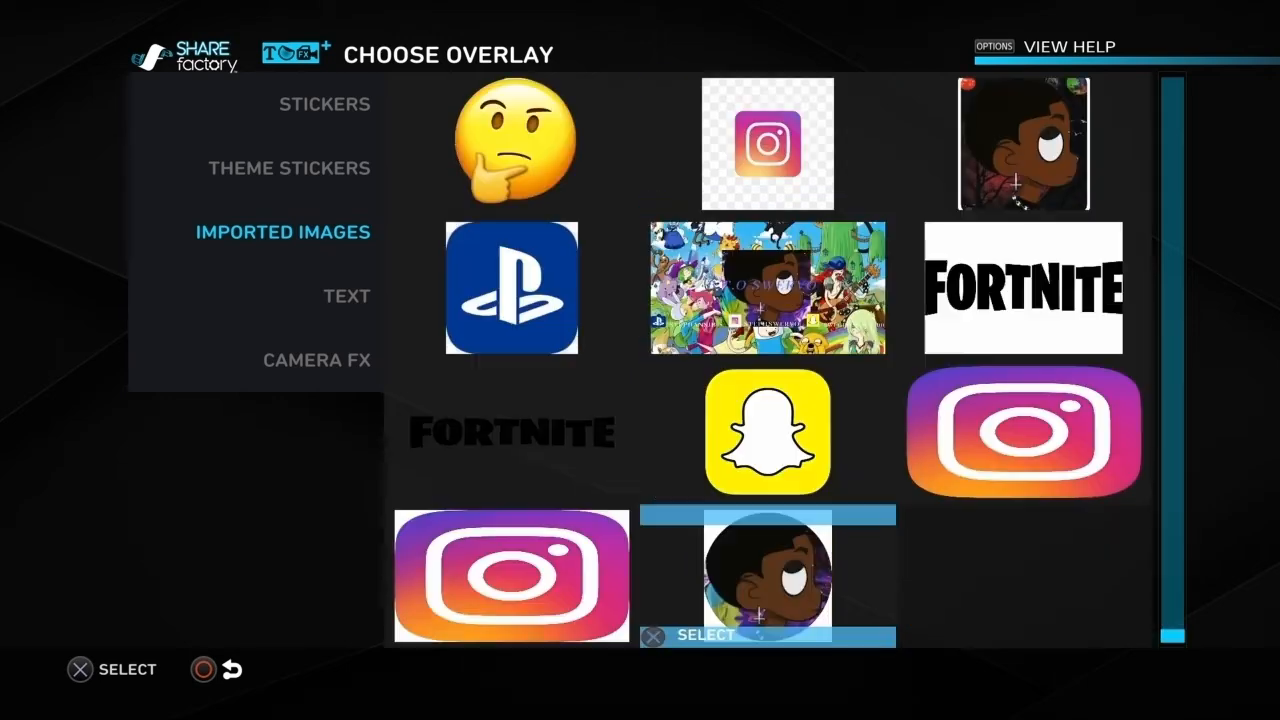
pyautogui.press('Up')
pyautogui.press('Up')
pyautogui.press('Up')
pyautogui.press('Up')
pyautogui.press('Up')
pyautogui.press('Up')
pyautogui.press('Up')
pyautogui.press('Up')
pyautogui.press('Up')
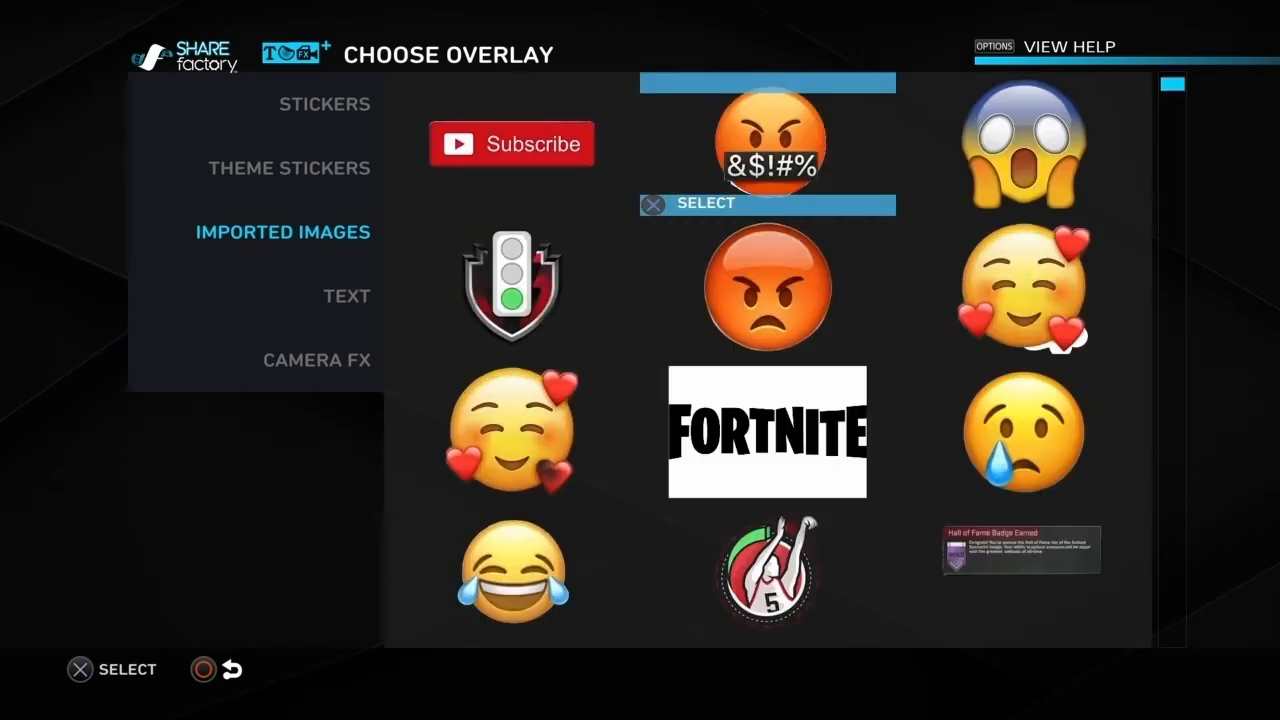
# Step: Start a text overlay on the clip using the large, bold, black-outlined text style
pyautogui.press('Left')
pyautogui.press('Left')
pyautogui.press('Down')
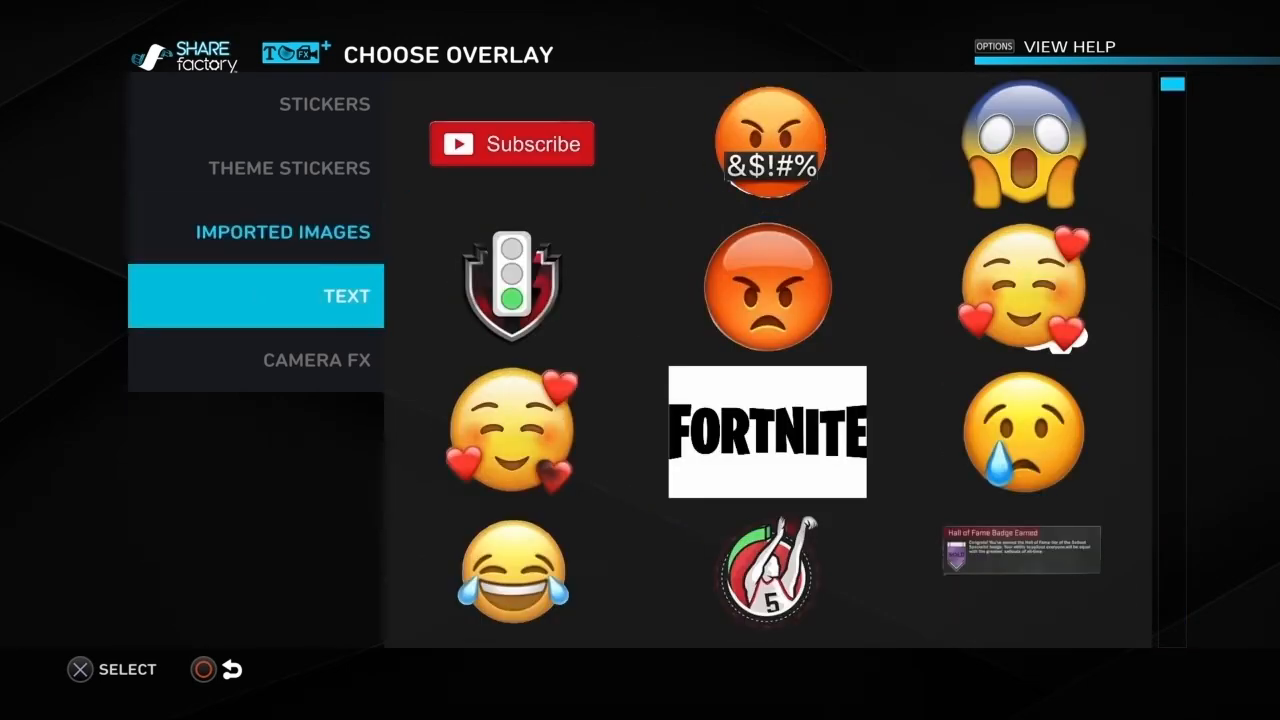
pyautogui.press('Right')
pyautogui.press('Down')
pyautogui.press('Down')
pyautogui.press('Up')
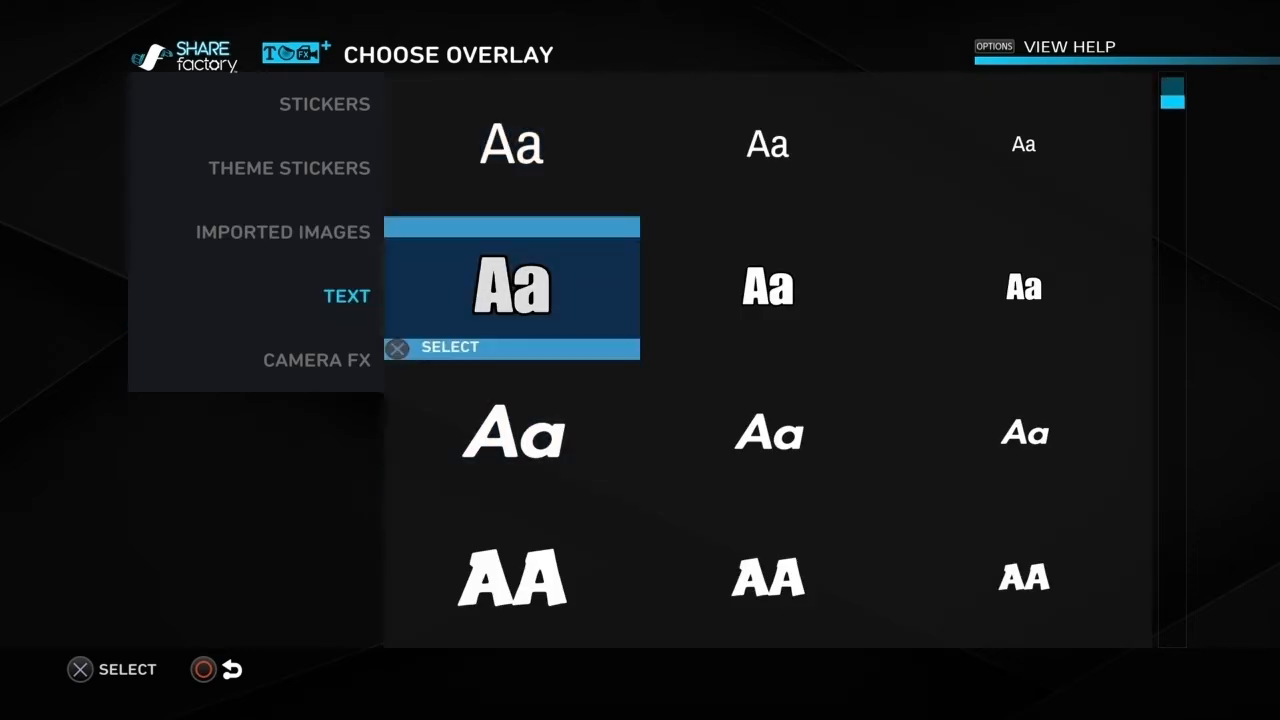
pyautogui.press('Right')
pyautogui.press('Left')
pyautogui.press('Return')
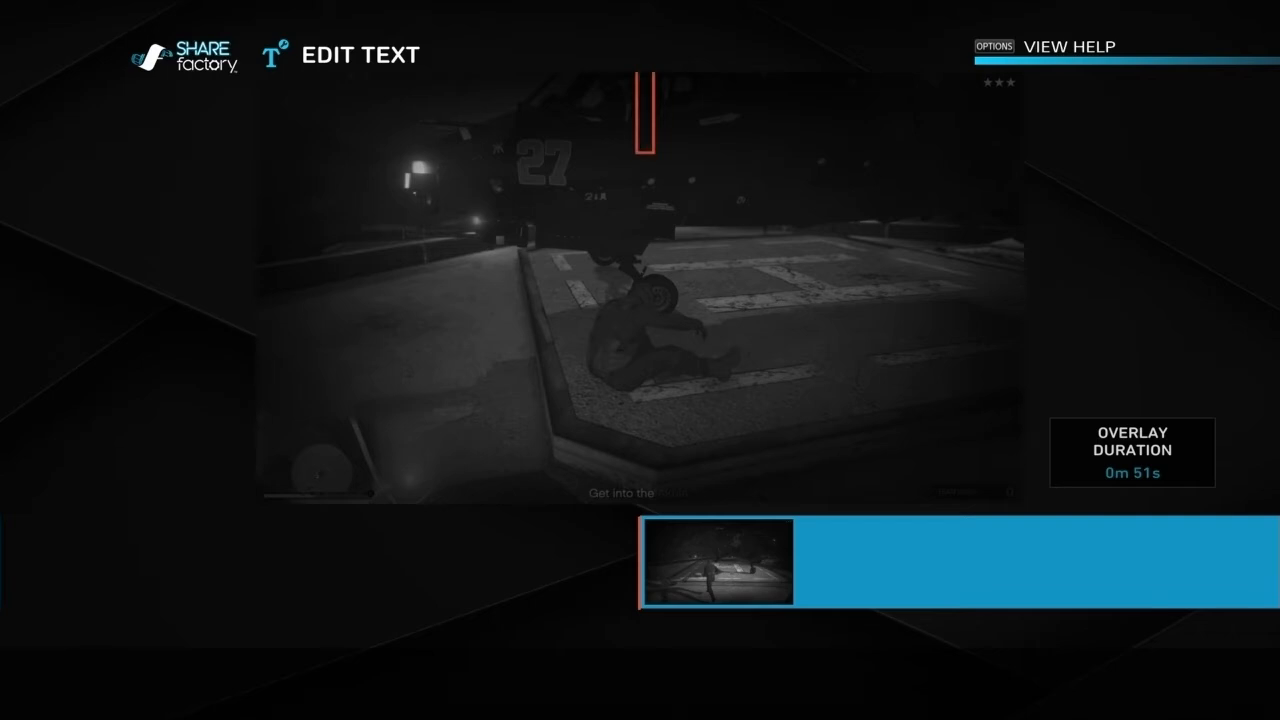
# Step: Enter "Subscribe if your new?" as the overlay text
pyautogui.write('Funn')
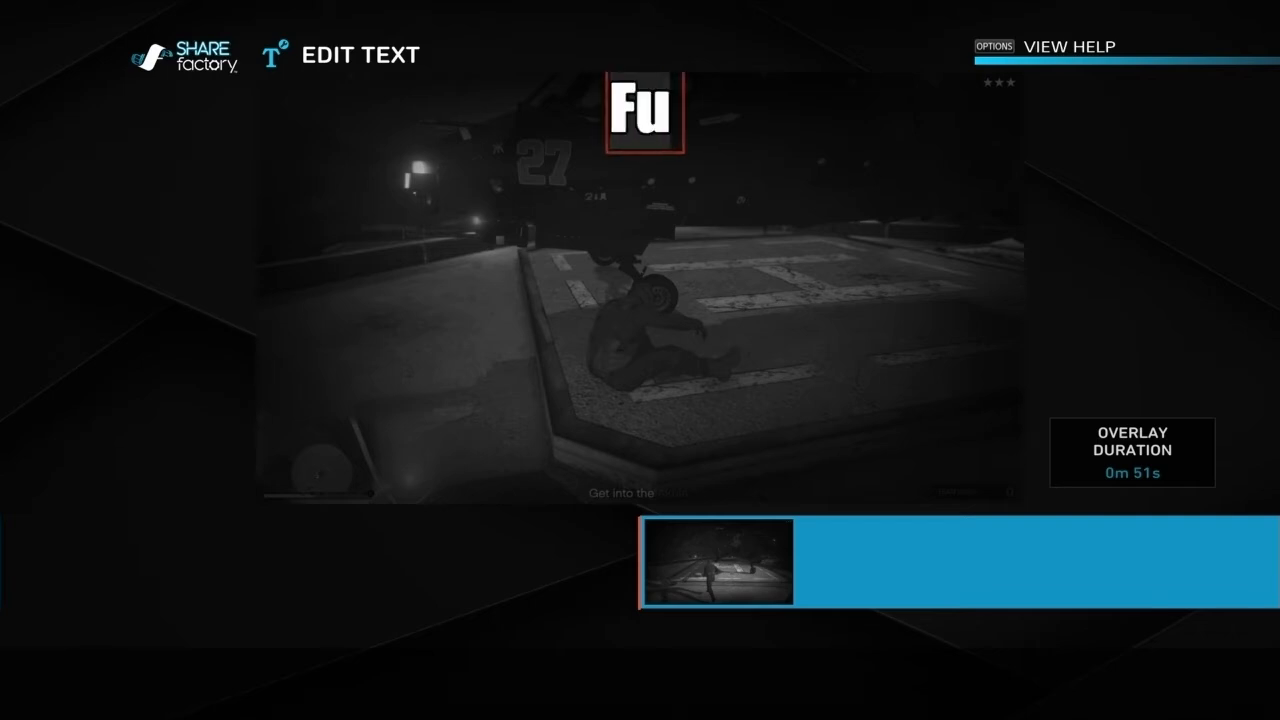
pyautogui.press('BackSpace')
pyautogui.press('BackSpace')
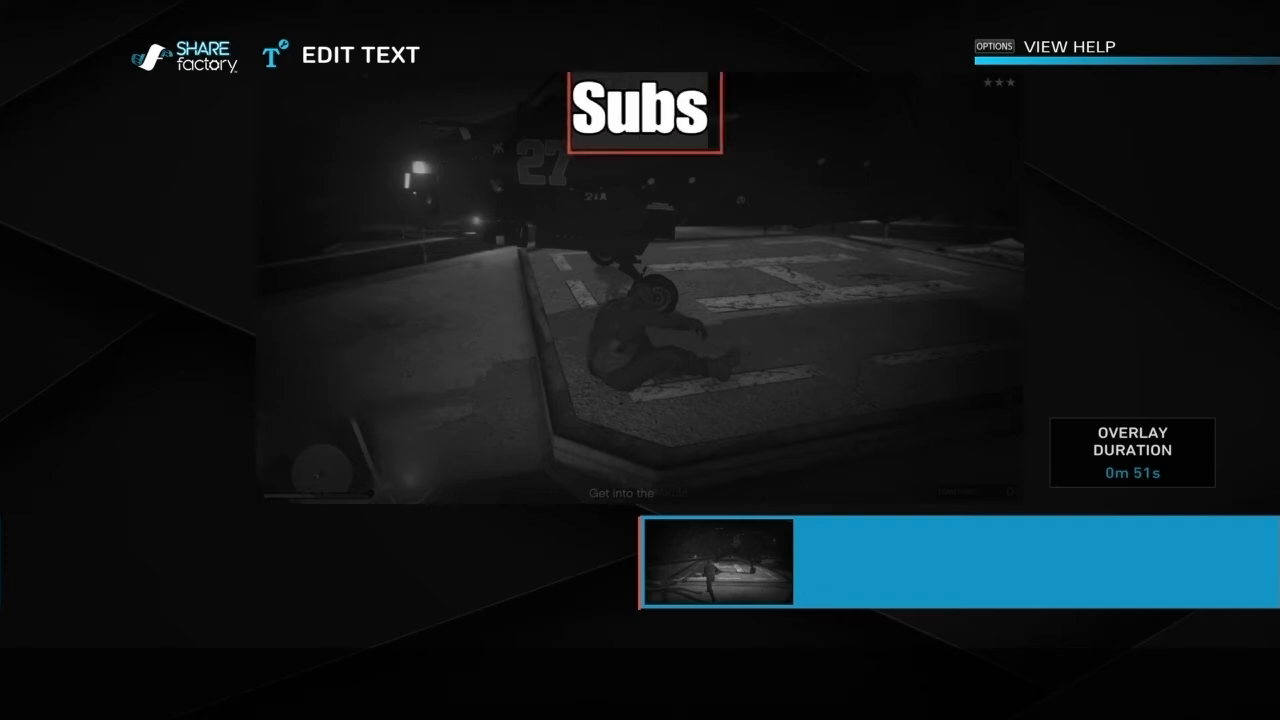
pyautogui.write('f')
pyautogui.press('BackSpace')
pyautogui.write('r')
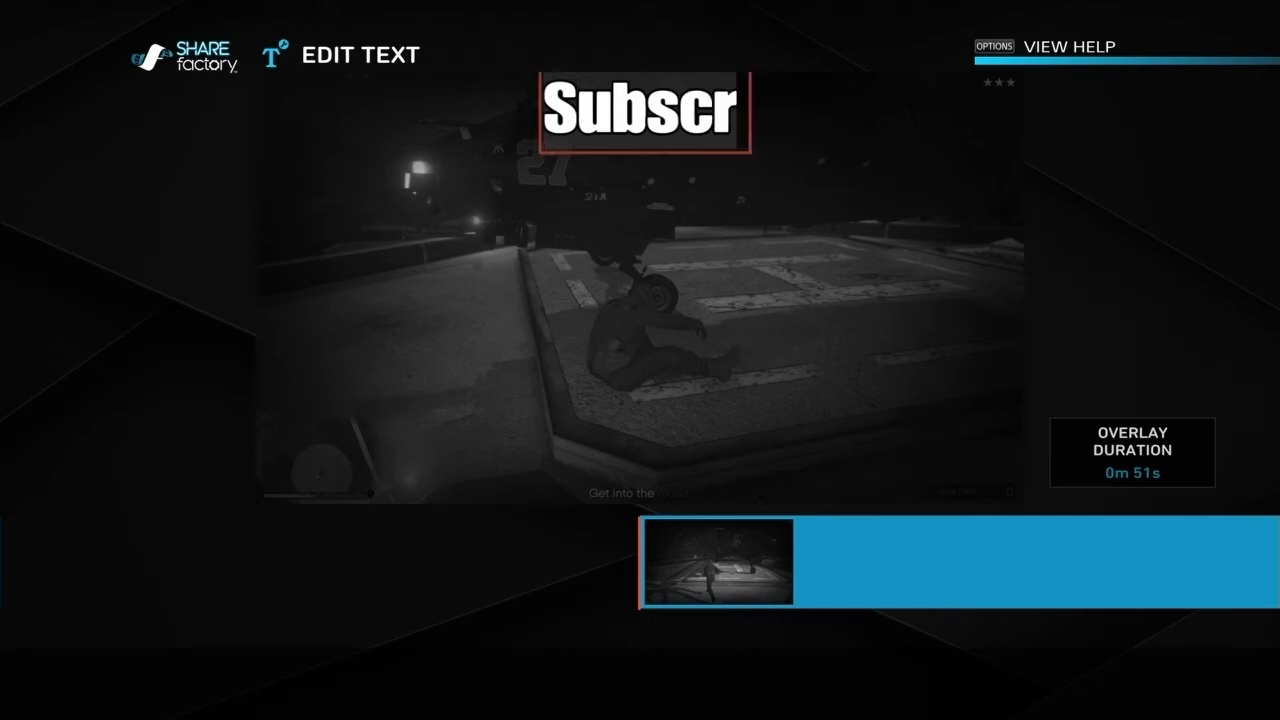
pyautogui.write('ibe i')
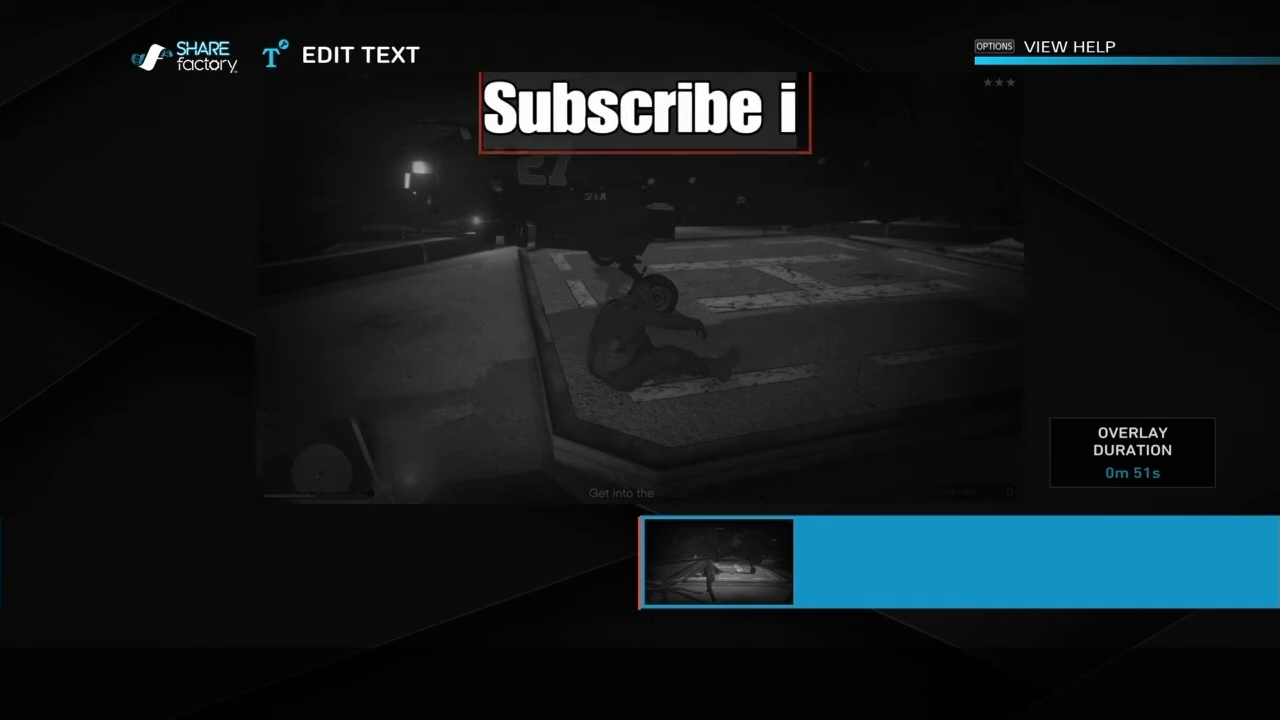
pyautogui.write('f yo')
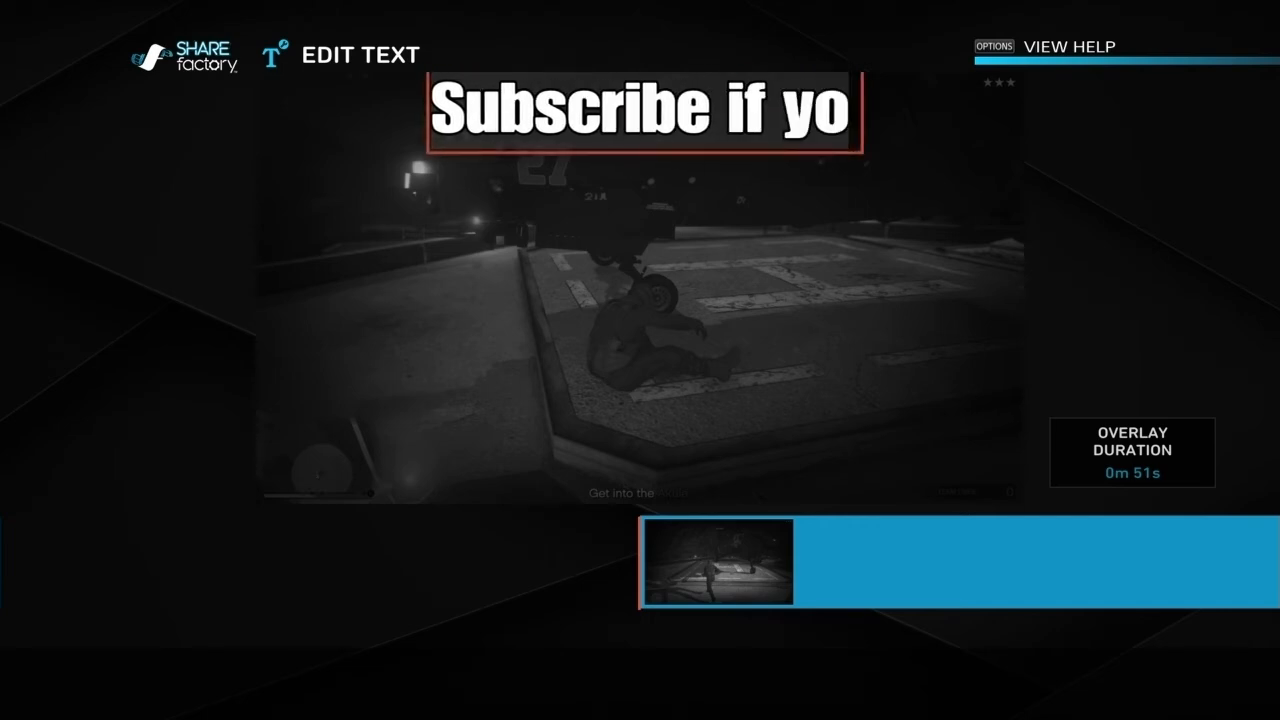
pyautogui.write('ur ')
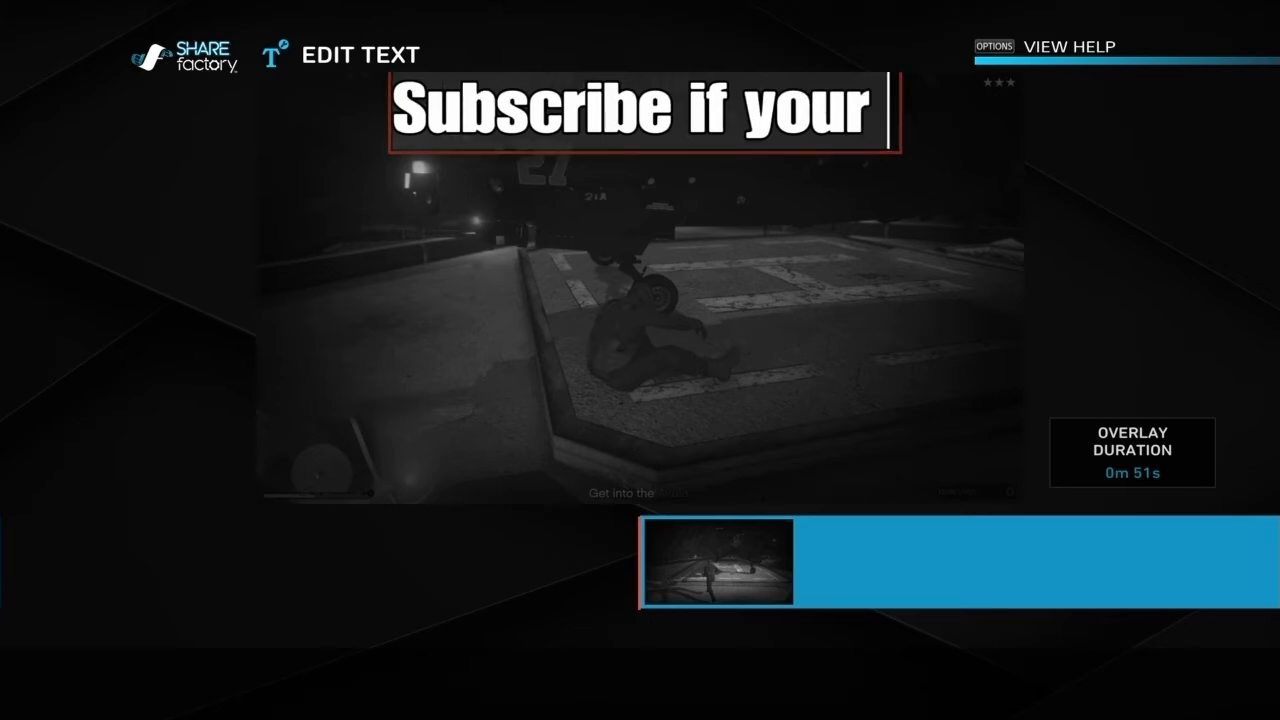
pyautogui.write('new')
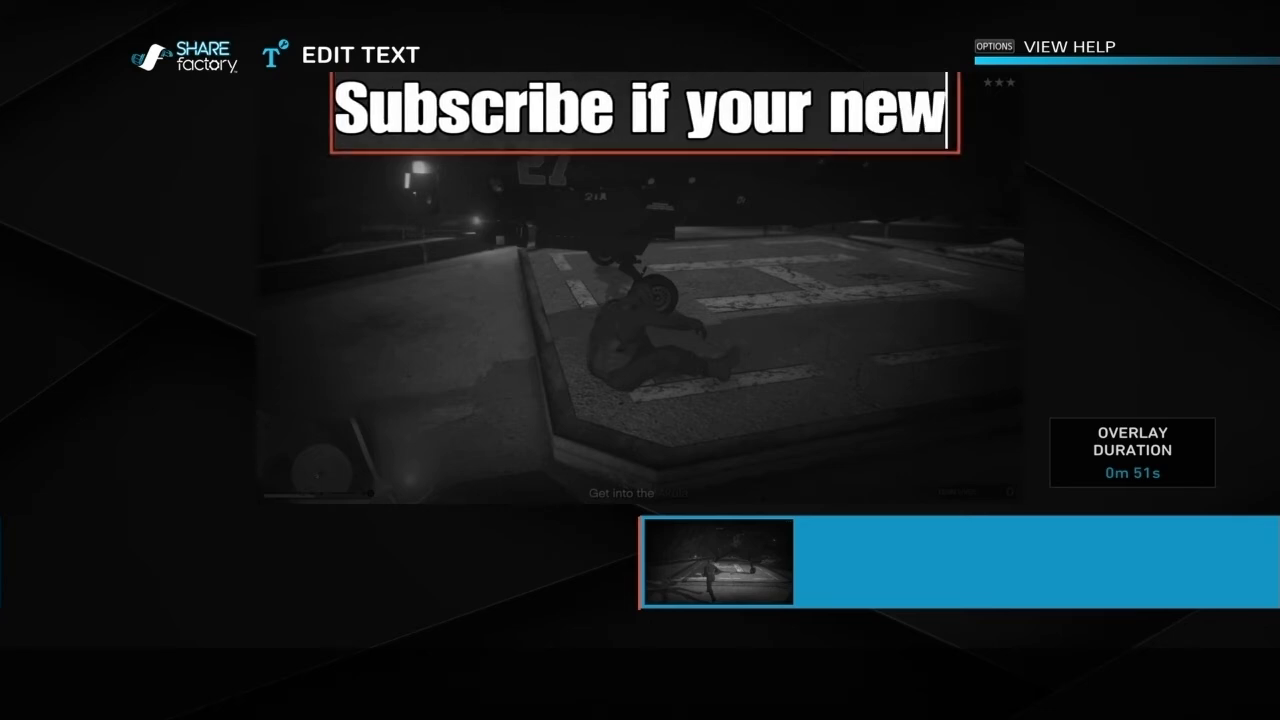
pyautogui.write('?')
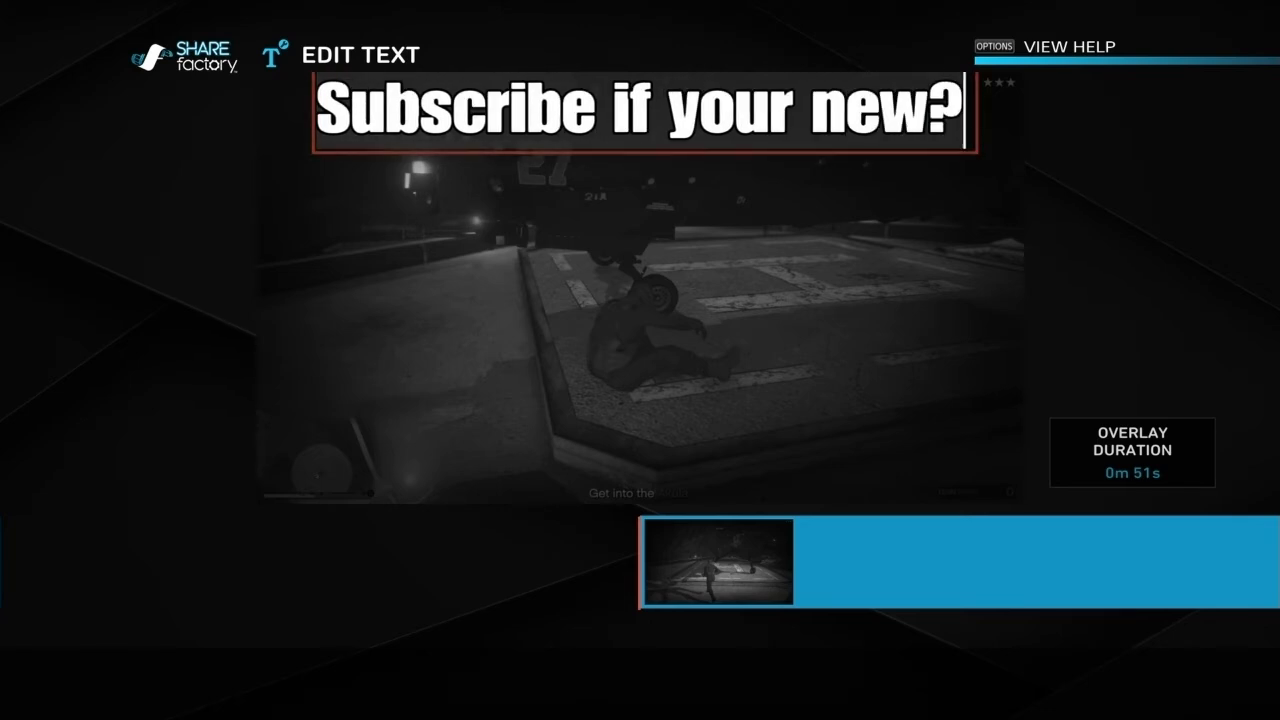
# Step: Erase the overlay text and leave text editing without adding it
pyautogui.press('BackSpace')
pyautogui.press('BackSpace')
pyautogui.press('BackSpace')
pyautogui.press('BackSpace')
pyautogui.press('BackSpace')
pyautogui.press('BackSpace')
pyautogui.press('BackSpace')
pyautogui.press('BackSpace')
pyautogui.press('BackSpace')
pyautogui.press('BackSpace')
pyautogui.press('BackSpace')
pyautogui.press('BackSpace')
pyautogui.press('BackSpace')
pyautogui.press('BackSpace')
pyautogui.press('BackSpace')
pyautogui.press('BackSpace')
pyautogui.press('BackSpace')
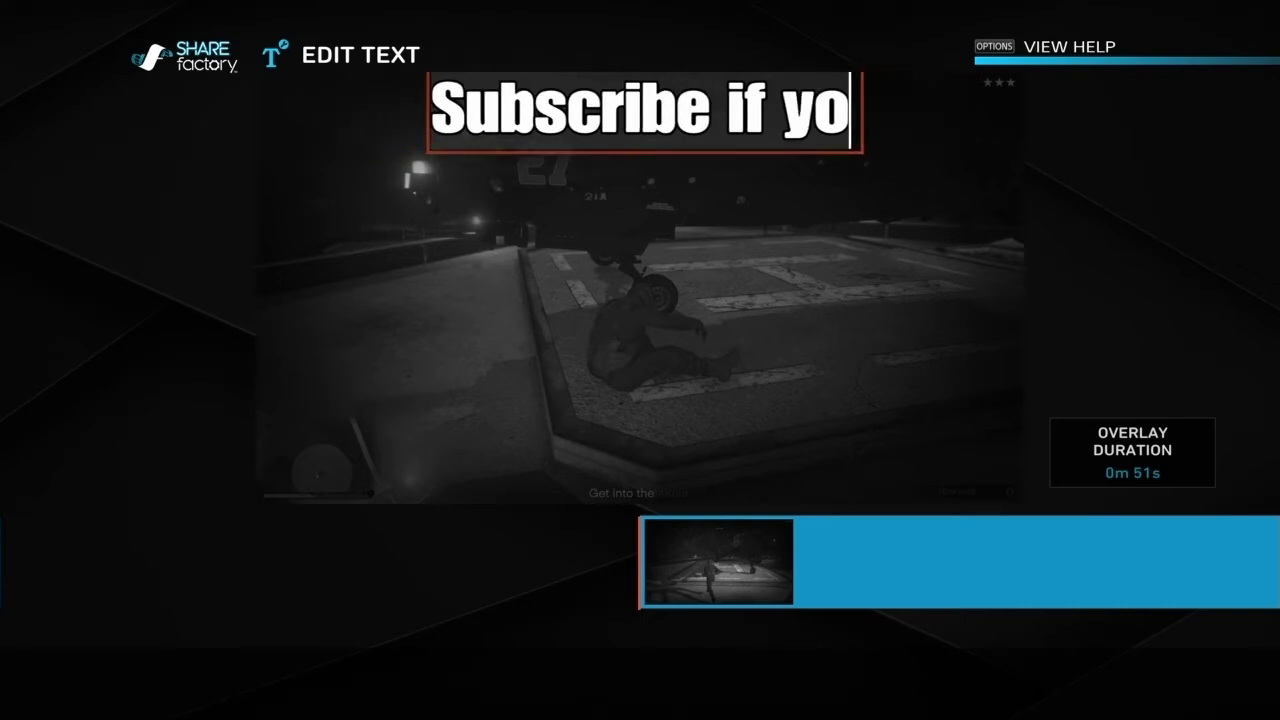
pyautogui.press('BackSpace')
pyautogui.press('BackSpace')
pyautogui.press('BackSpace')
pyautogui.press('BackSpace')
pyautogui.press('BackSpace')
pyautogui.press('Escape')
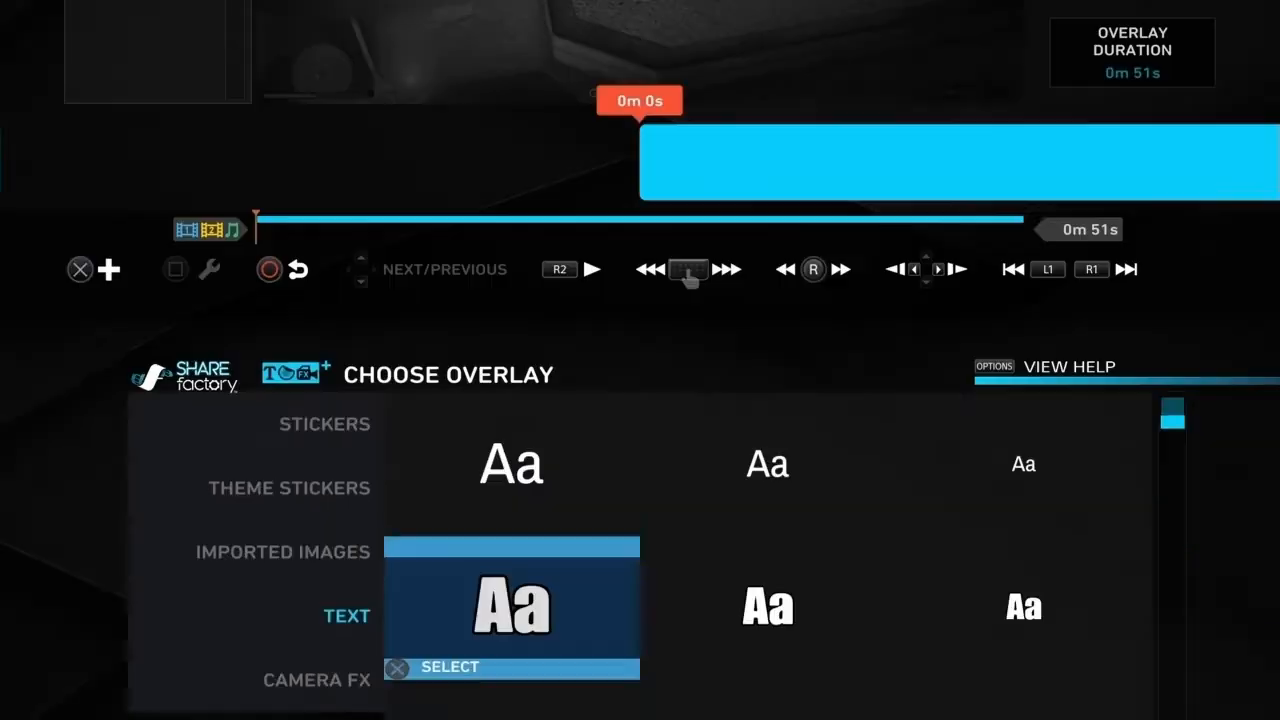
# Step: Look at the imported-image overlays, including the Subscribe image, and leave the overlay chooser
pyautogui.press('Left')
pyautogui.press('Up')
pyautogui.press('Down')
pyautogui.press('Down')
pyautogui.press('Down')
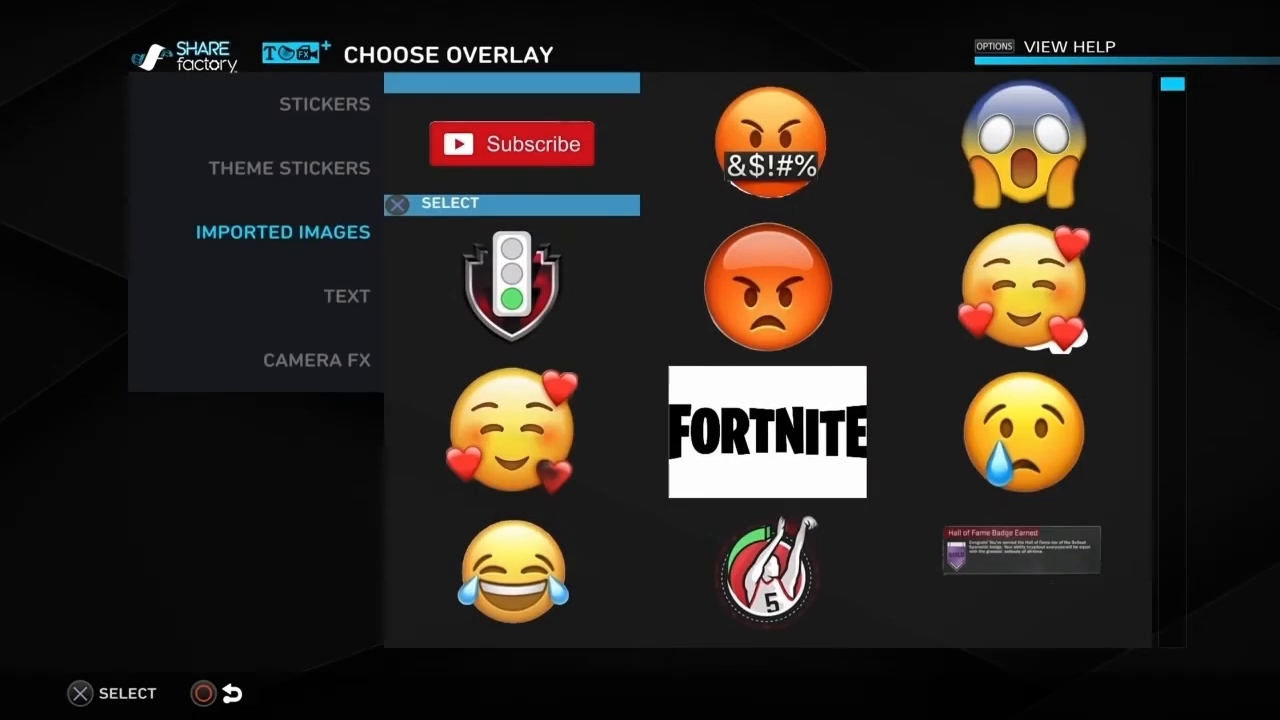
pyautogui.press('Escape')
pyautogui.press('Escape')
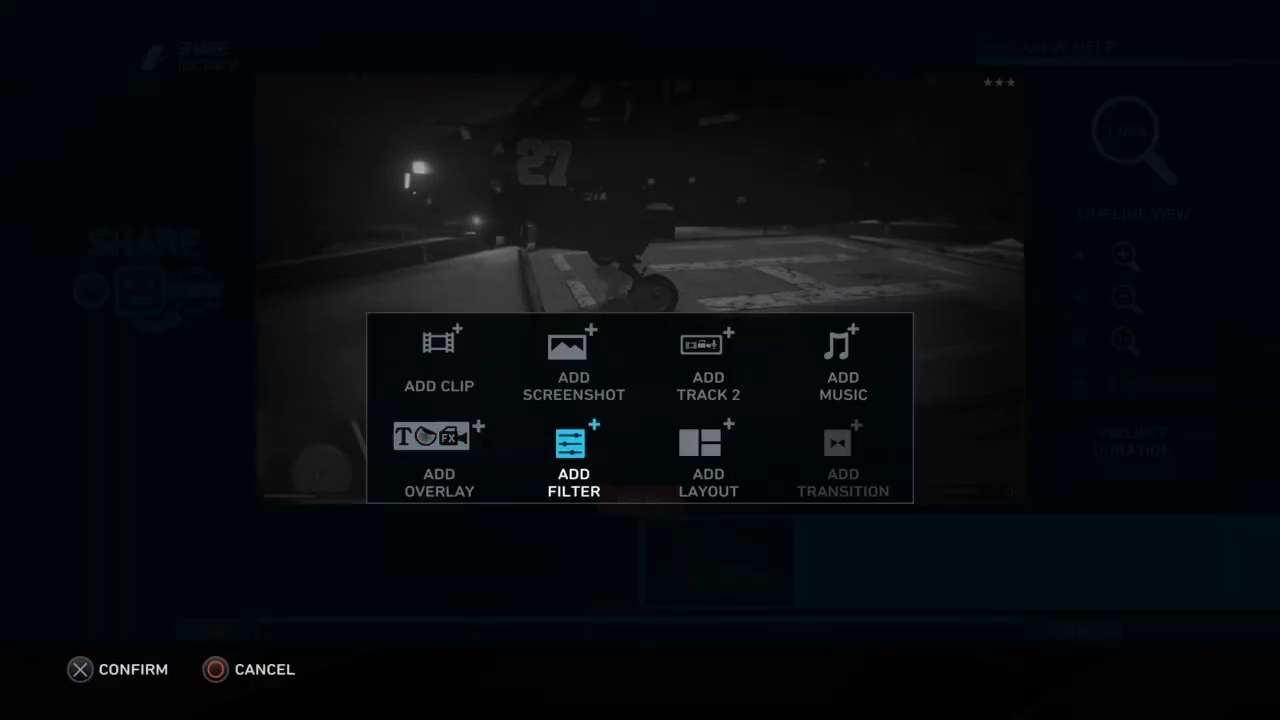
# Step: Start adding to track 2 and choose to add an existing clip
pyautogui.press('Up')
pyautogui.press('Right')
pyautogui.press('Return')
pyautogui.press('Left')
pyautogui.press('Right')
pyautogui.press('Left')
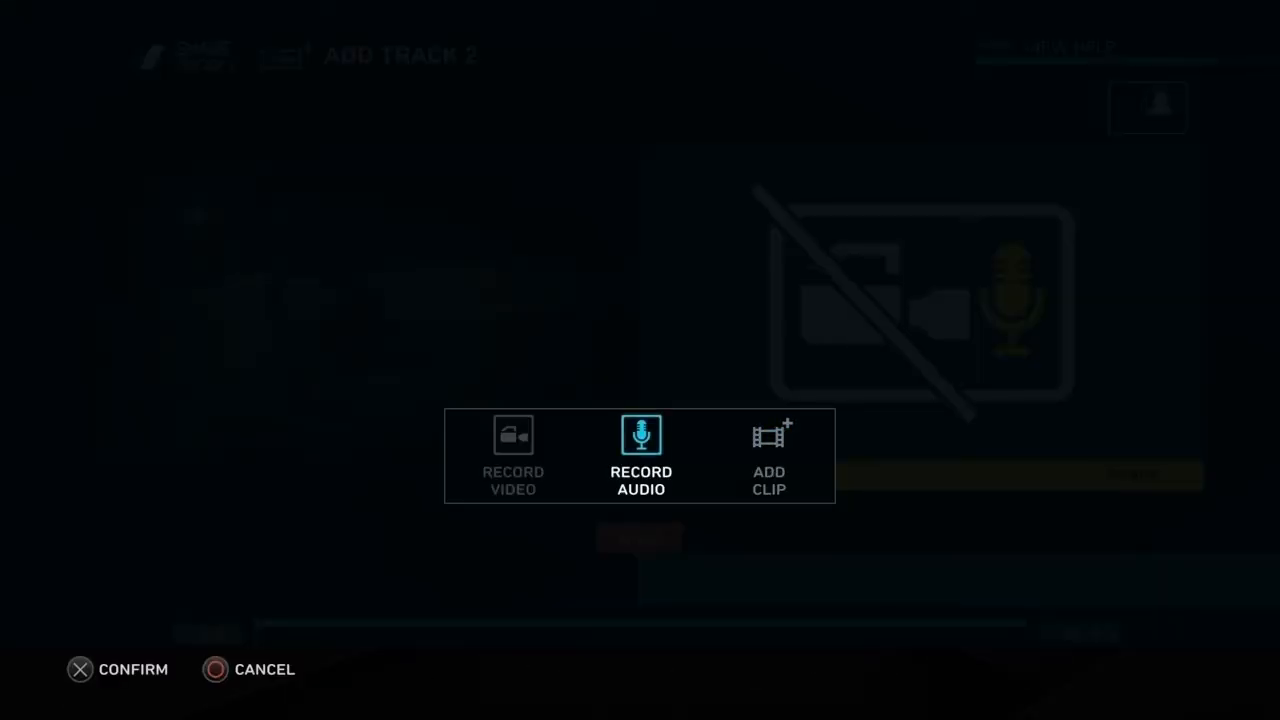
pyautogui.press('Right')
pyautogui.press('Return')
# Step: Find the "Complete Sub Button.MOV" clip by category, preview it and add it to track 2 at the start
pyautogui.press('Down')
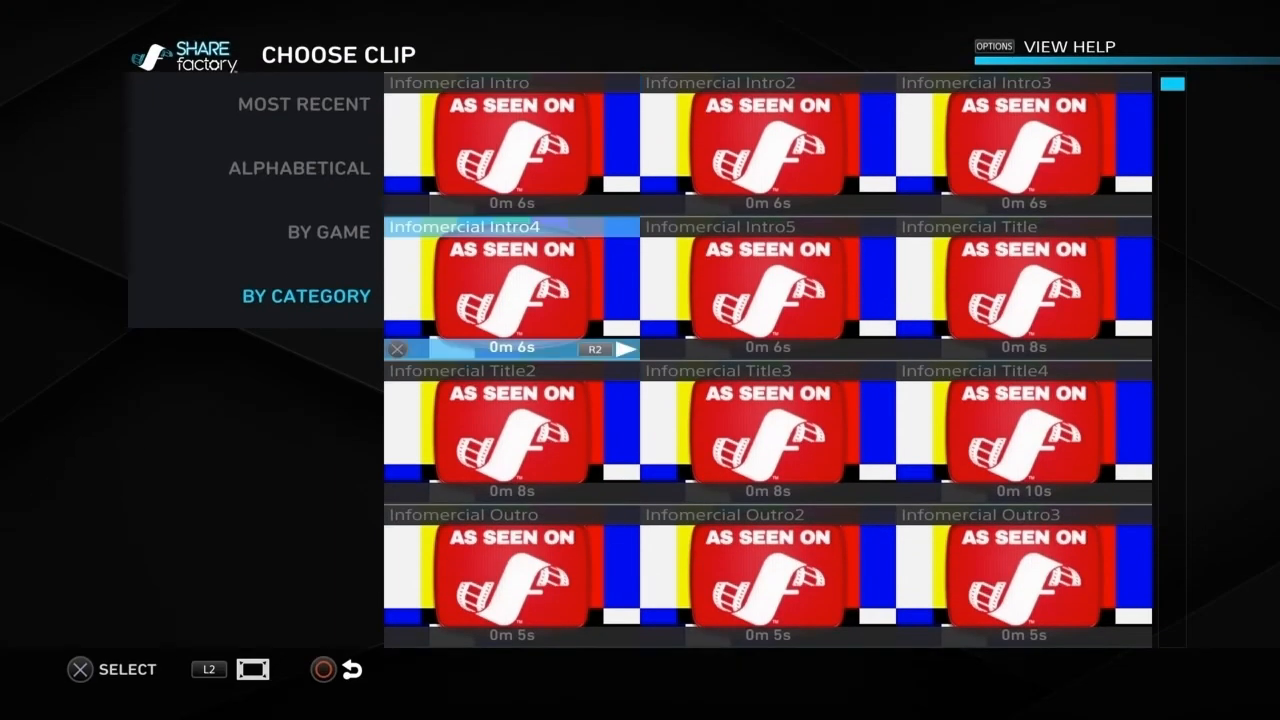
pyautogui.press('Down')
pyautogui.press('Down')
pyautogui.press('Down')
pyautogui.press('Down')
pyautogui.press('Down')
pyautogui.press('Down')
pyautogui.press('Right')
pyautogui.press('Up')
pyautogui.press('Up')
pyautogui.press('Right')
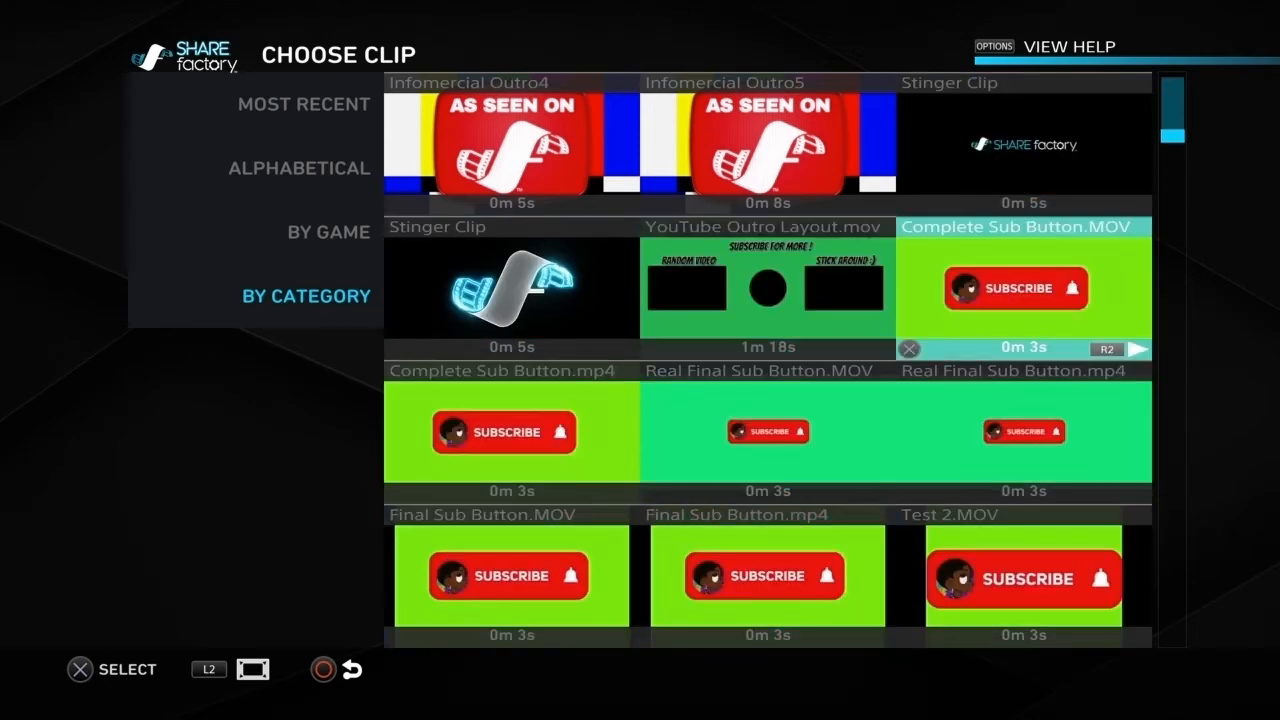
pyautogui.press('R2')
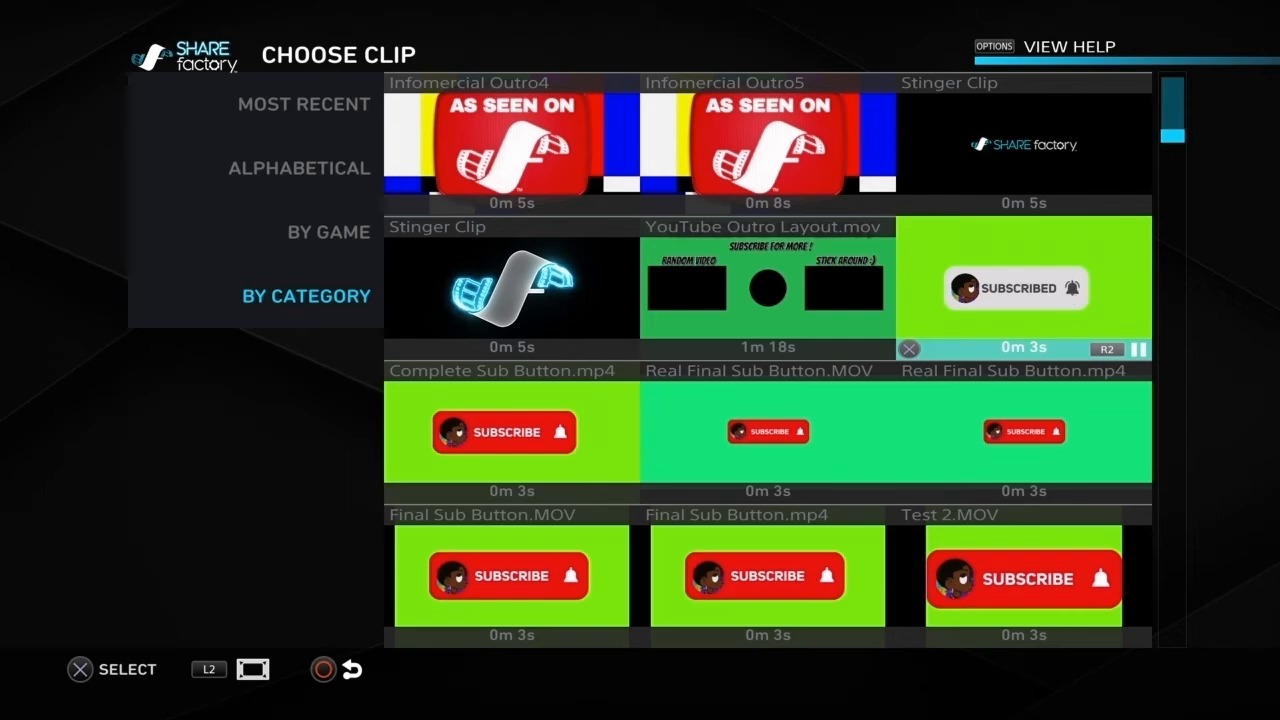
pyautogui.press('Return')
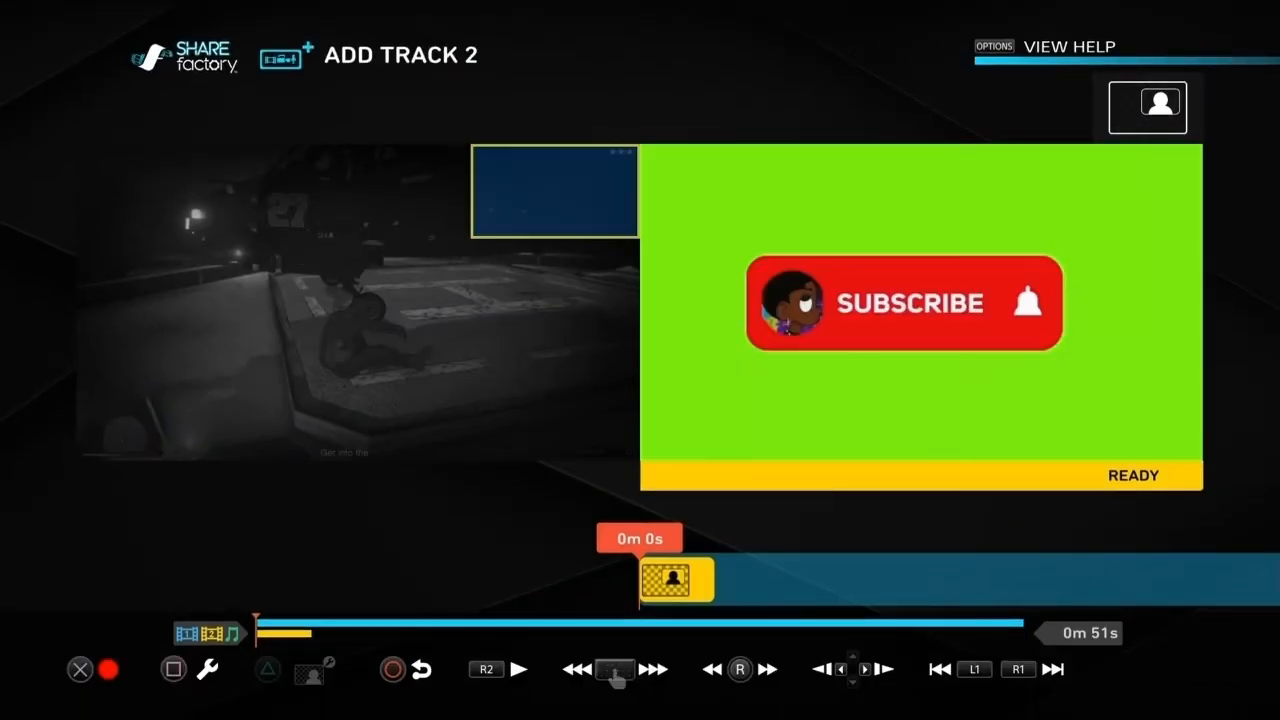
pyautogui.press('Return')
pyautogui.press('Left')
pyautogui.press('Down')
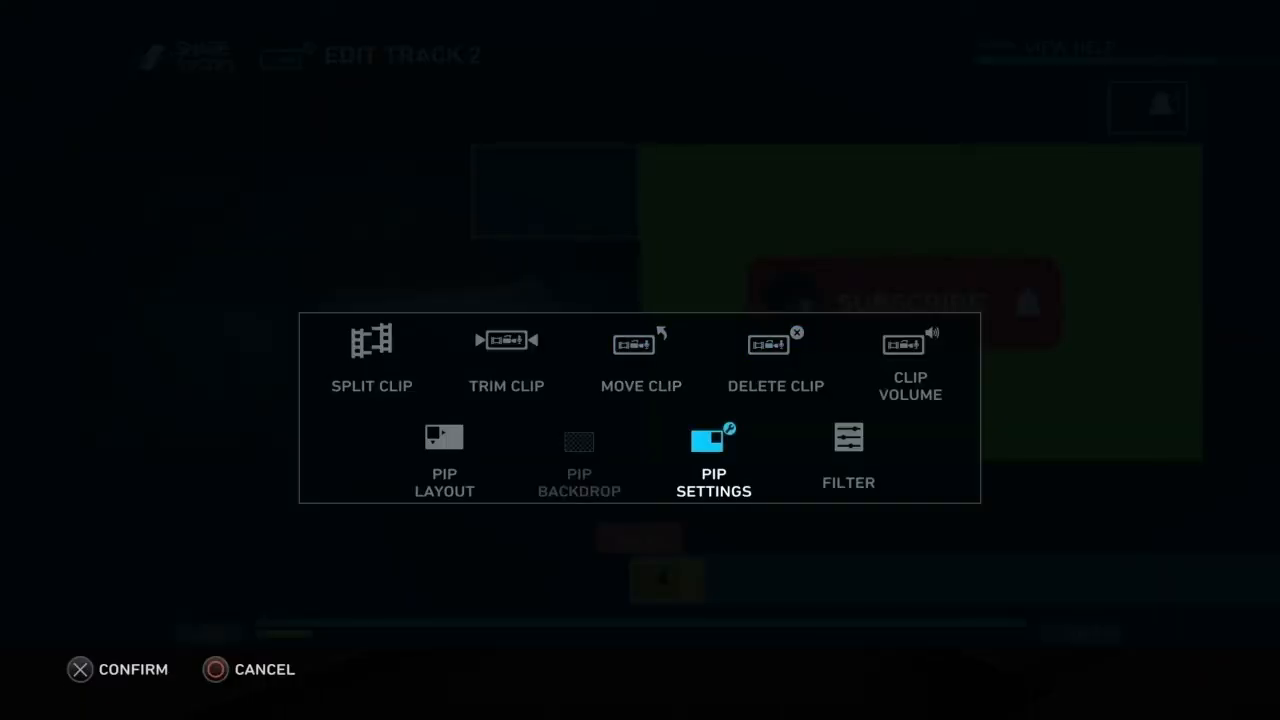
pyautogui.press('Left')
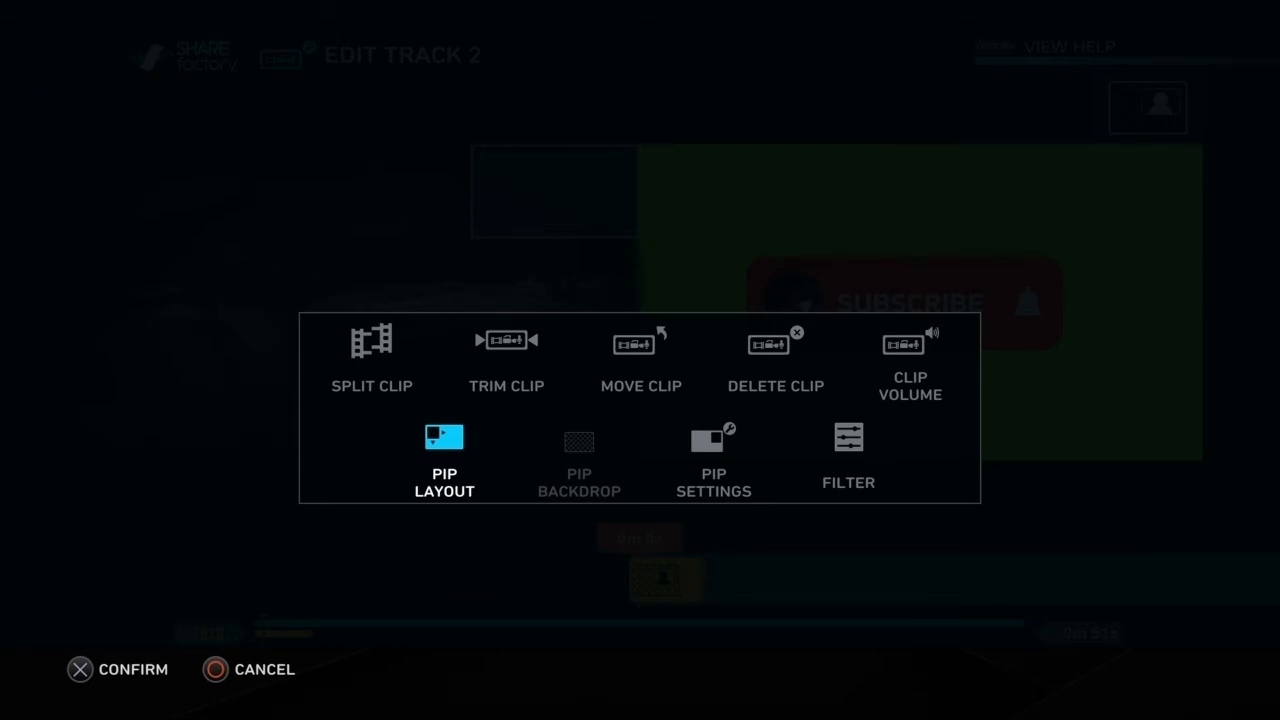
pyautogui.press('Return')
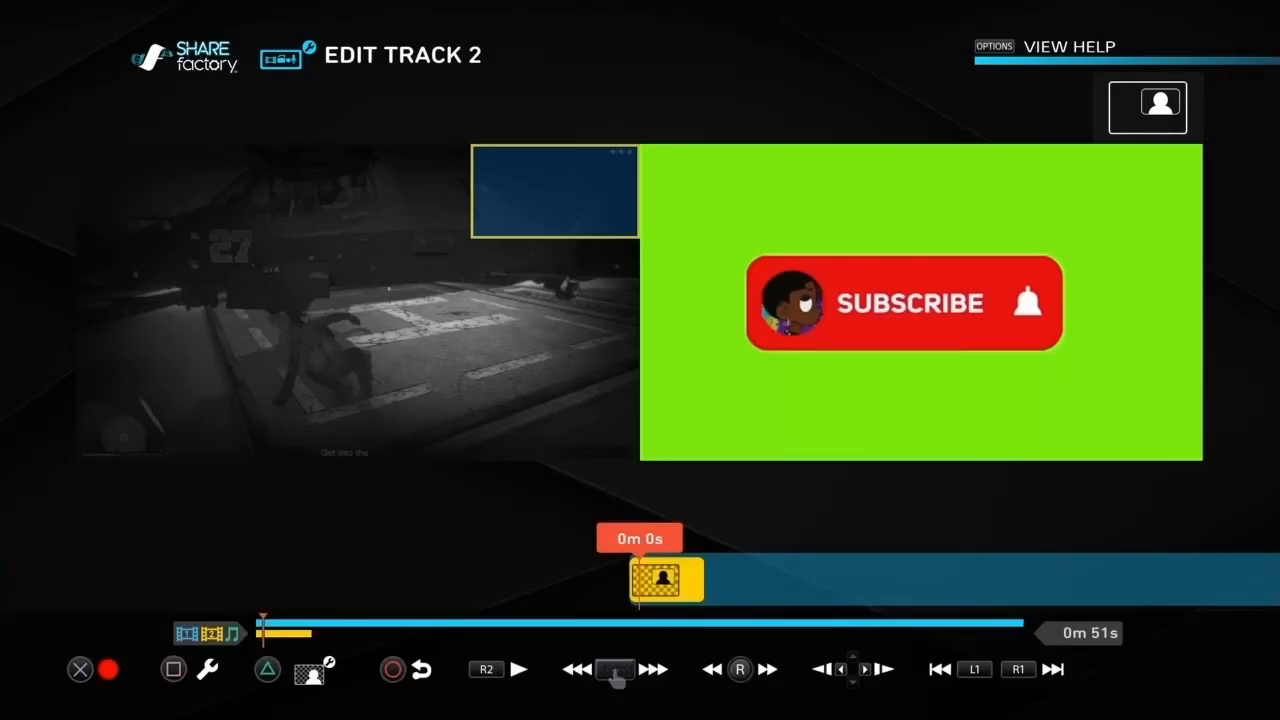
# Step: Change the subscribe clip's picture-in-picture layout to the centered frame about half the width of the video
pyautogui.press('Return')
pyautogui.press('Left')
pyautogui.press('Left')
pyautogui.press('Down')
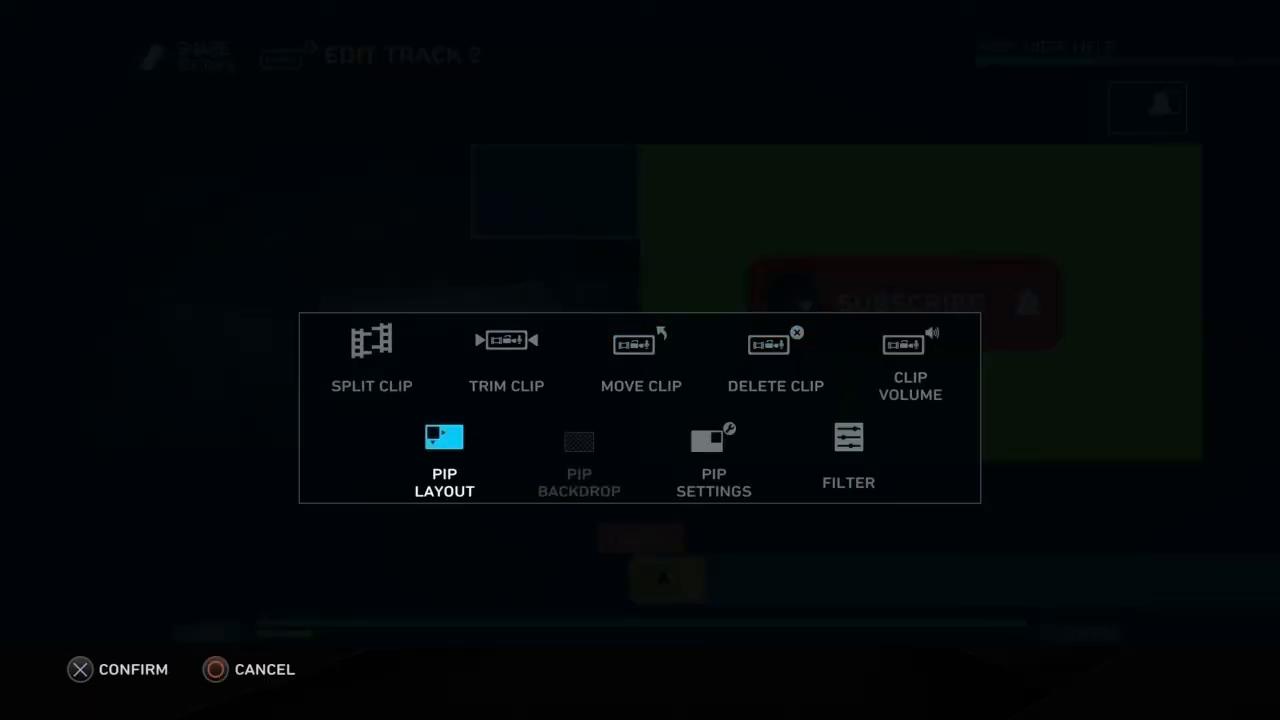
pyautogui.press('Return')
pyautogui.press('Down')
pyautogui.press('Right')
pyautogui.press('Right')
pyautogui.press('Up')
pyautogui.press('Left')
pyautogui.press('Right')
pyautogui.press('Right')
pyautogui.press('Right')
pyautogui.press('Return')
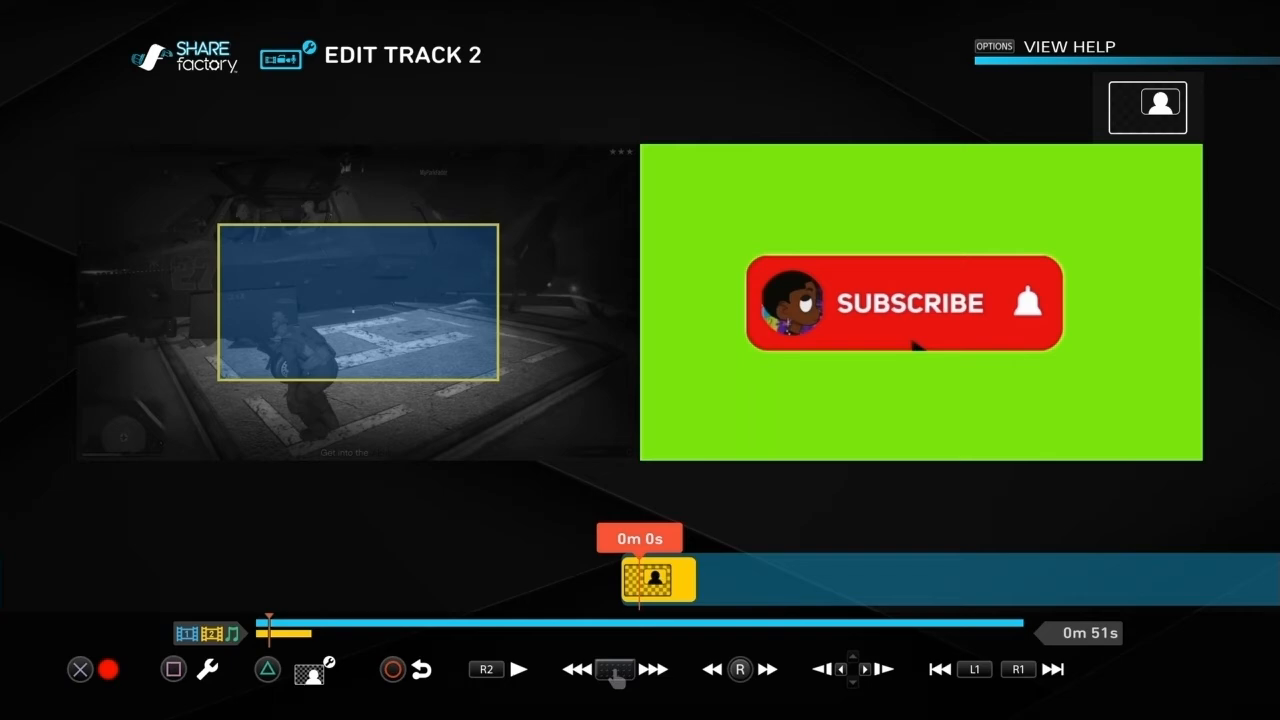
# Step: Switch the subscribe clip on track 2 to Green Screen mode in its adjustment view
pyautogui.press('t')
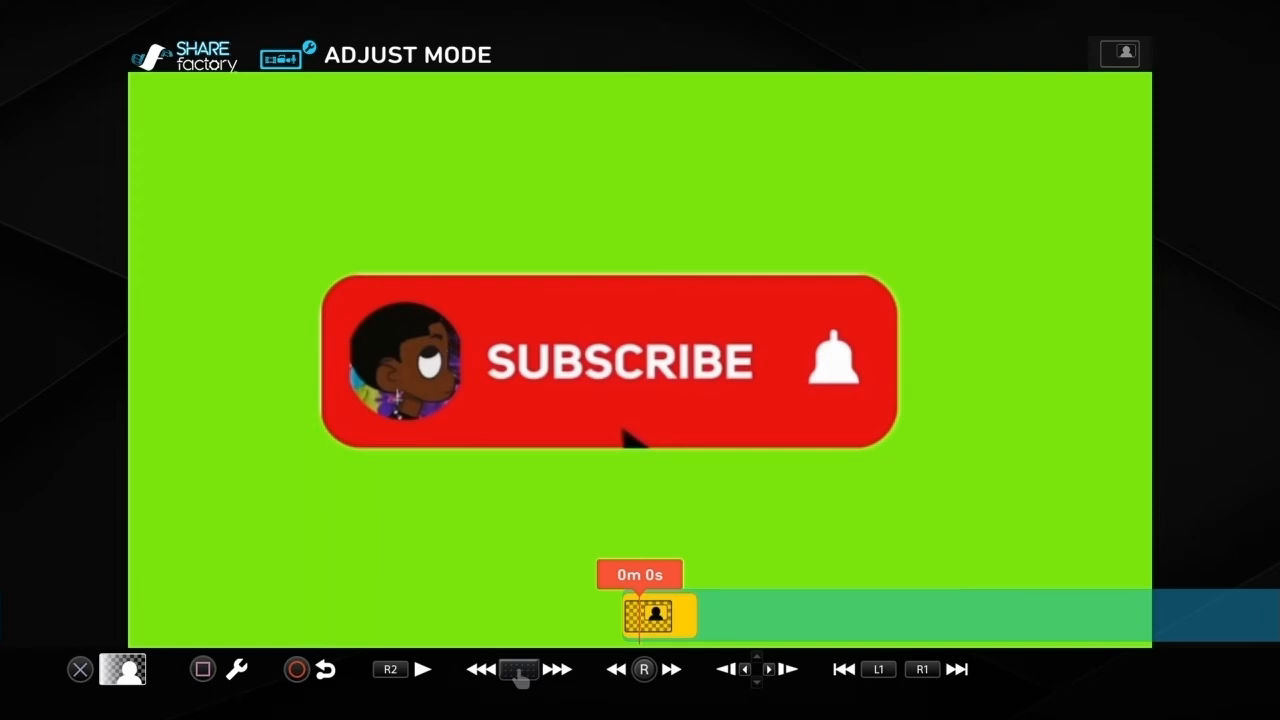
pyautogui.press('Return')
pyautogui.press('Right')
pyautogui.press('Right')
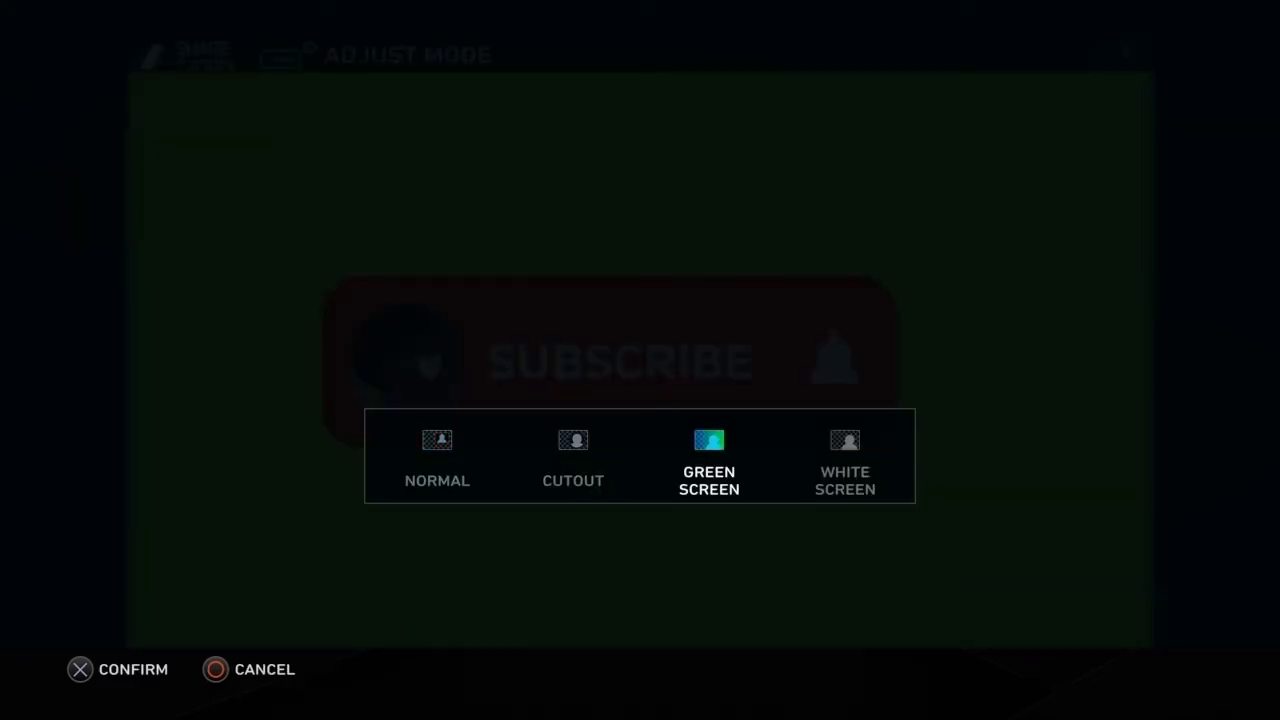
pyautogui.press('Return')
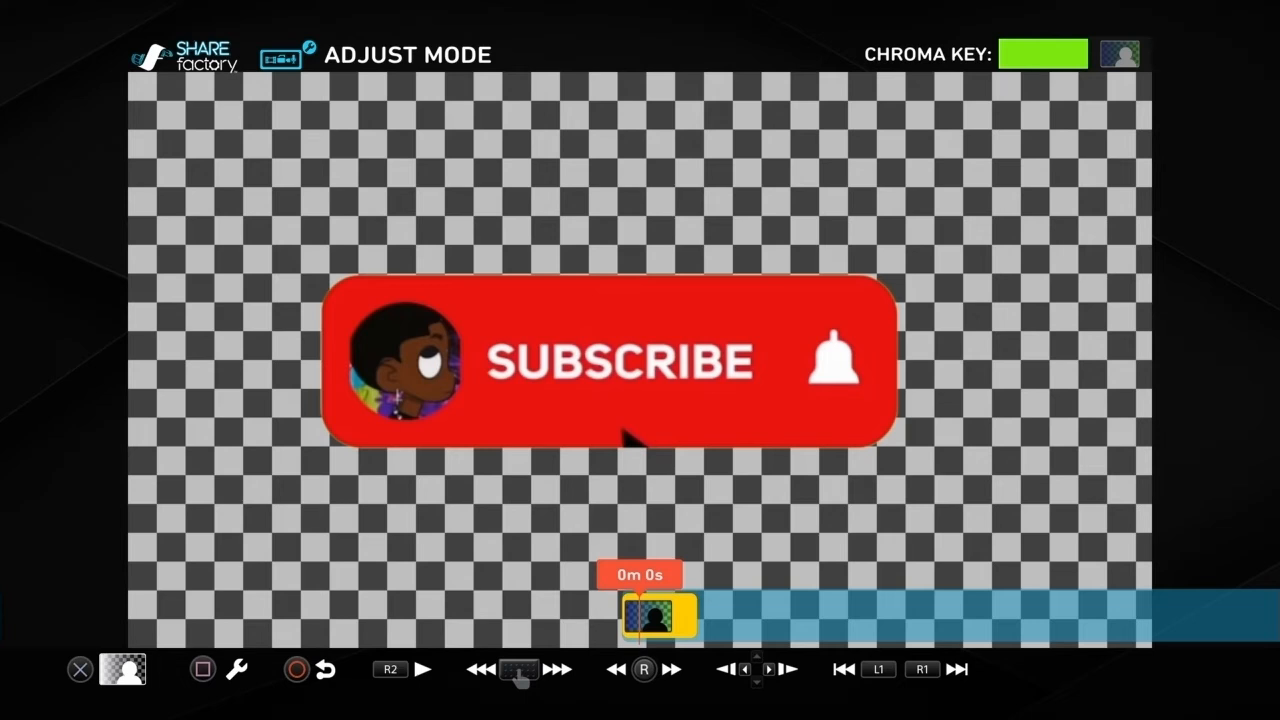
# Step: Raise the subscribe clip's green-screen tolerance to 0.92 and apply the chroma key settings
pyautogui.press('space')
pyautogui.press('Right')
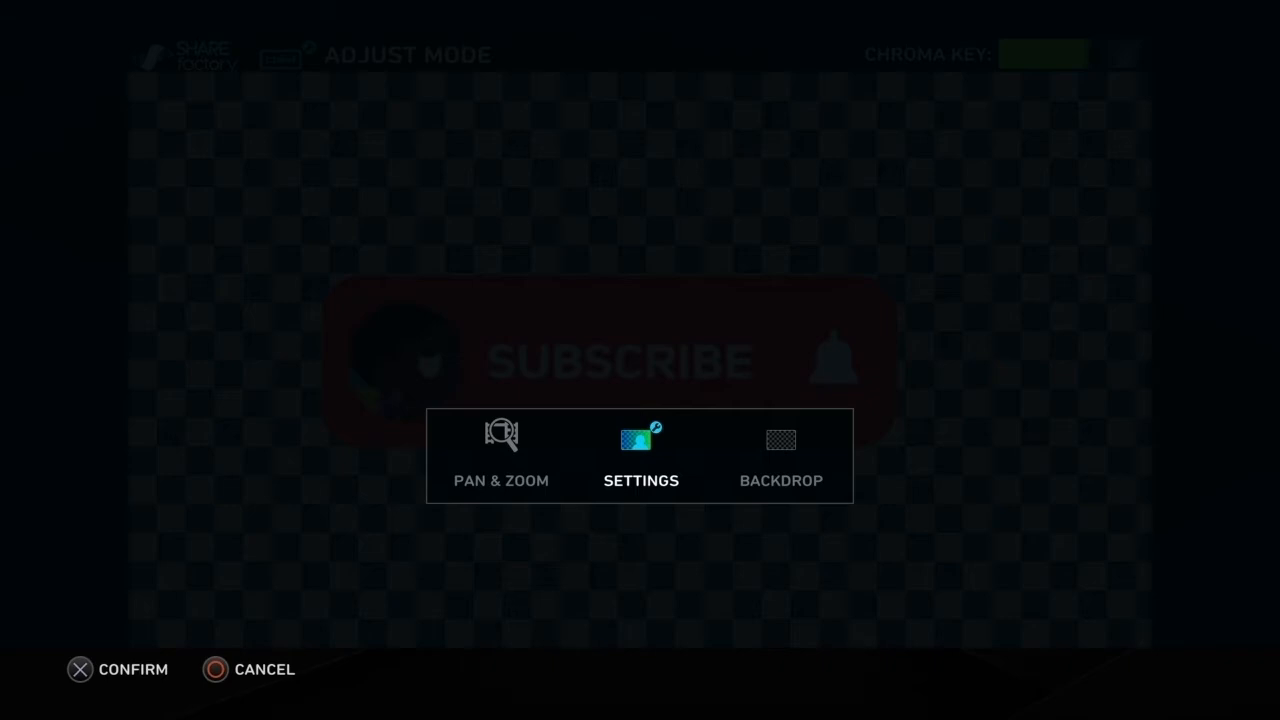
pyautogui.press('Return')
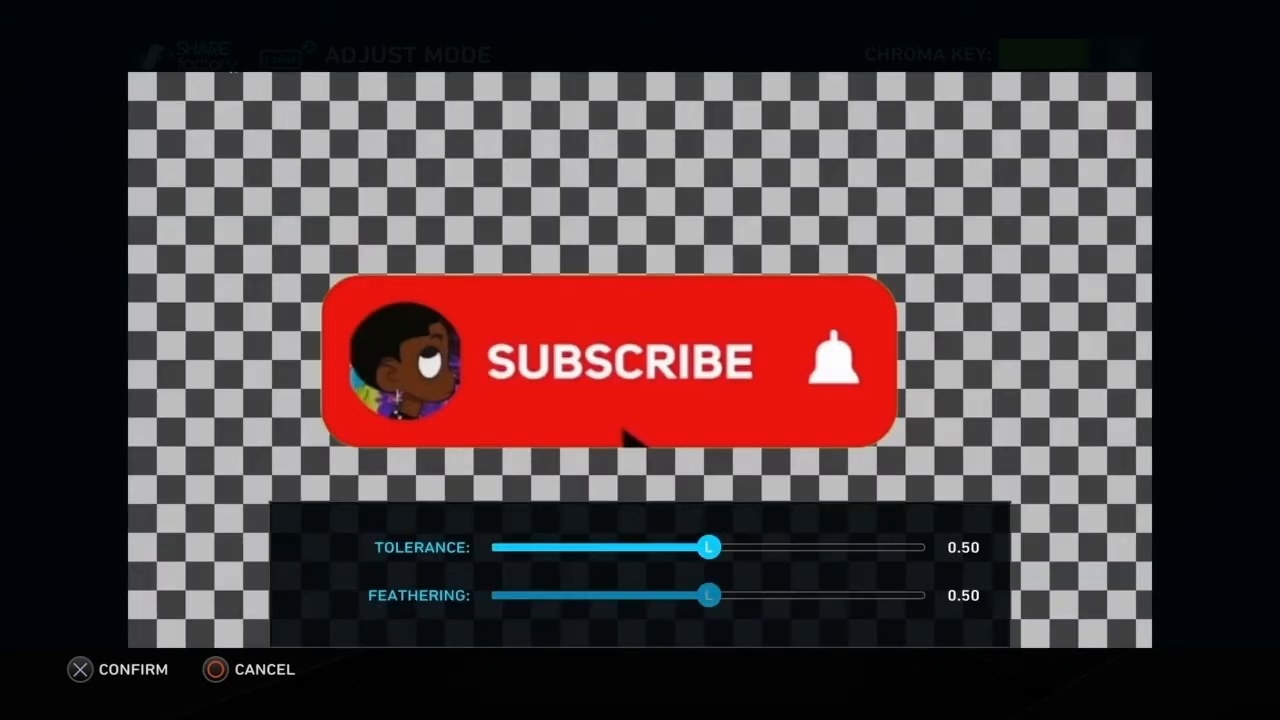
pyautogui.press('Right')
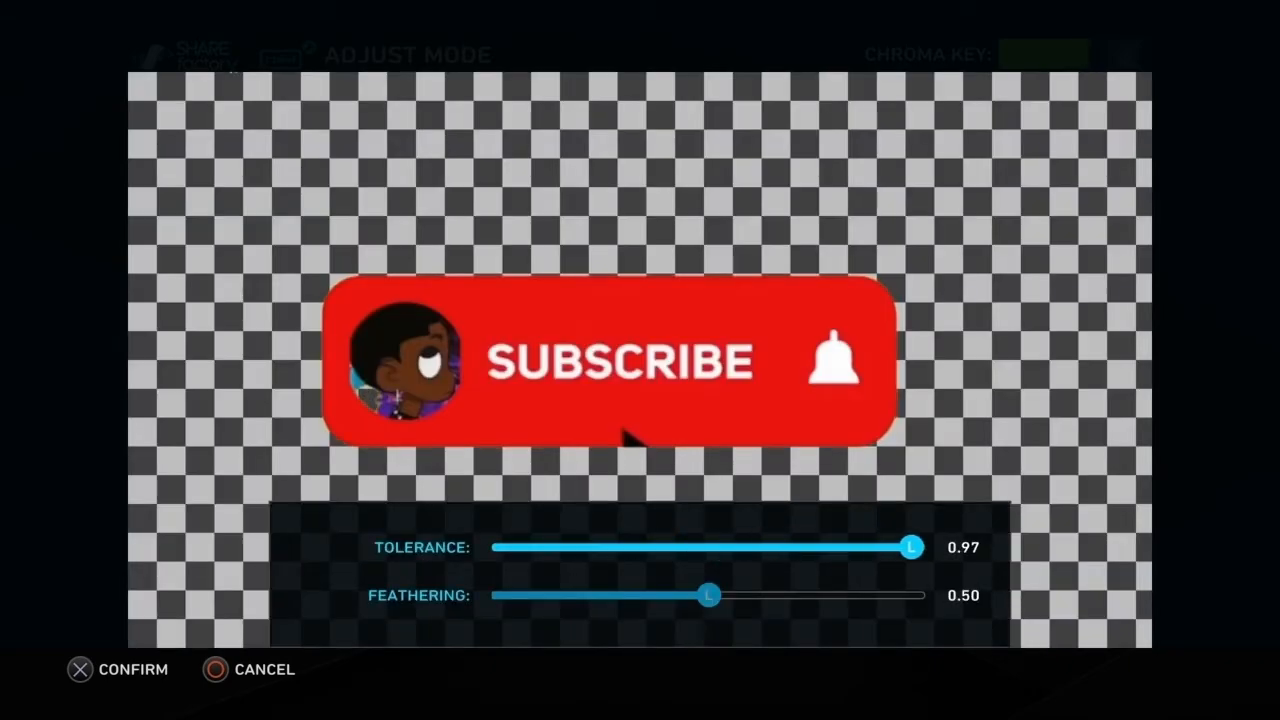
pyautogui.press('Left')
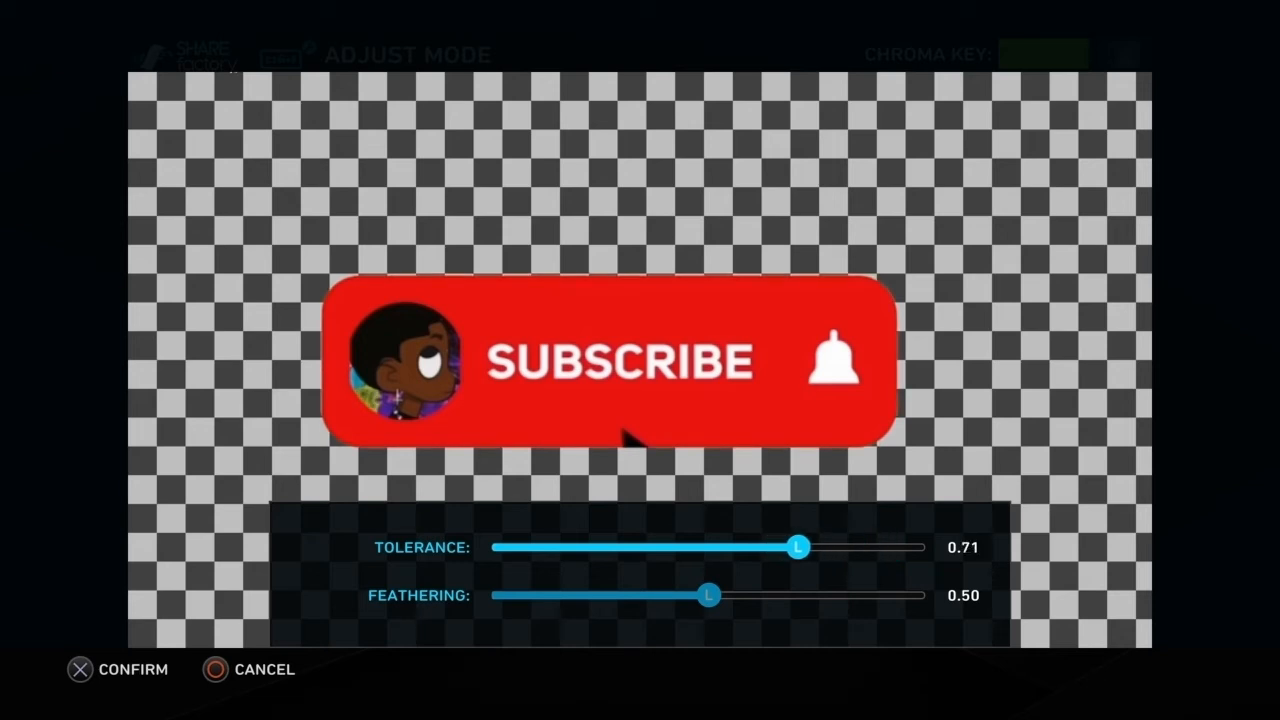
pyautogui.press('Right')
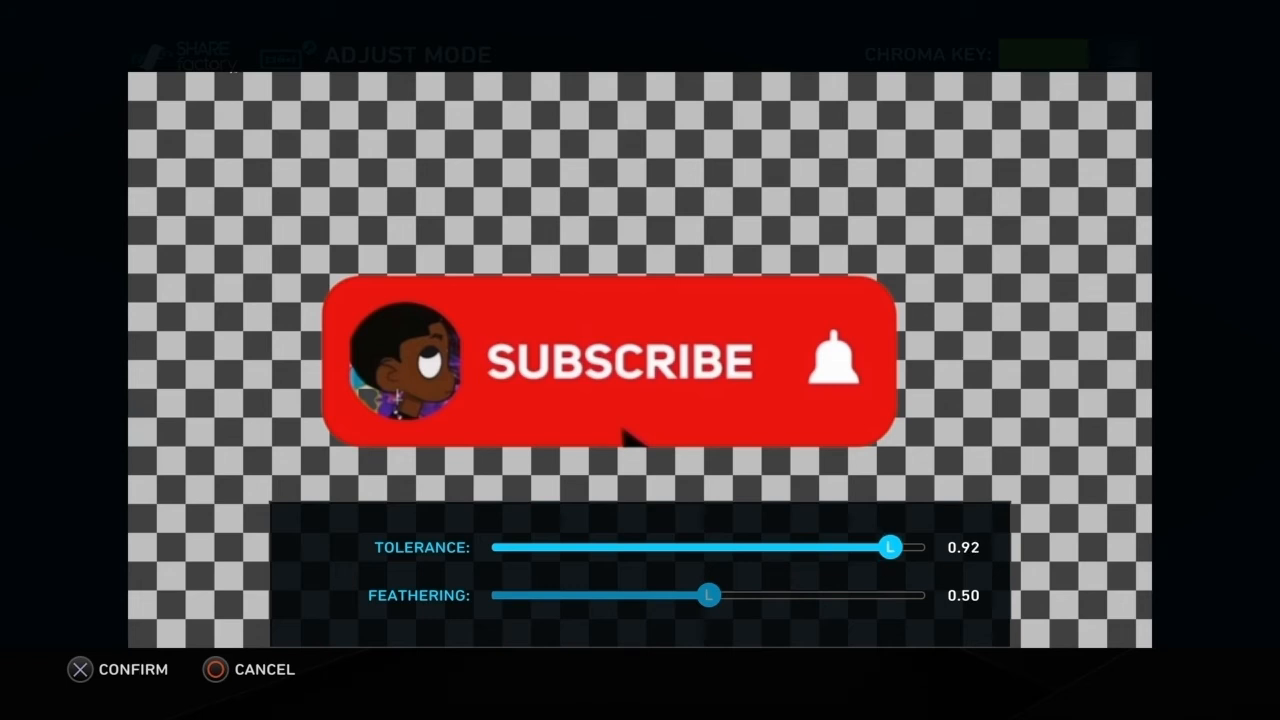
pyautogui.press('Return')
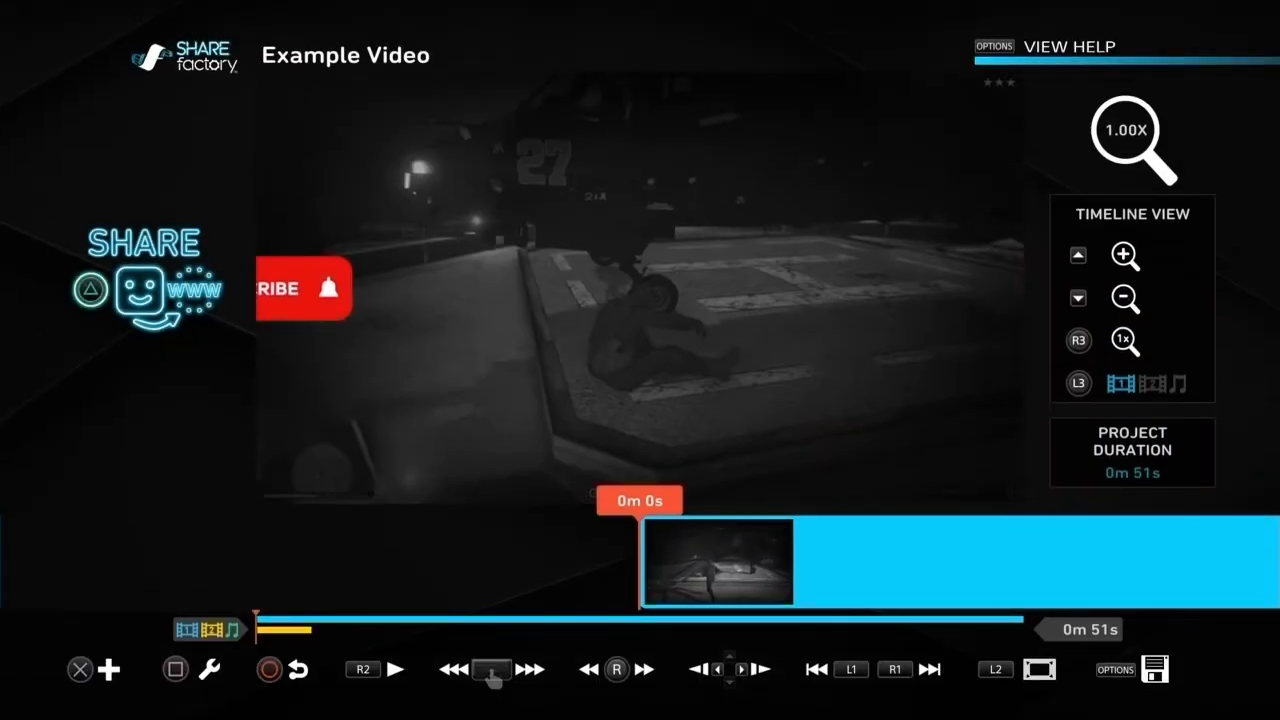
# Step: Play the project's opening seconds from 0m 0s twice to check the keyed subscribe animation over the gameplay
pyautogui.press('space')
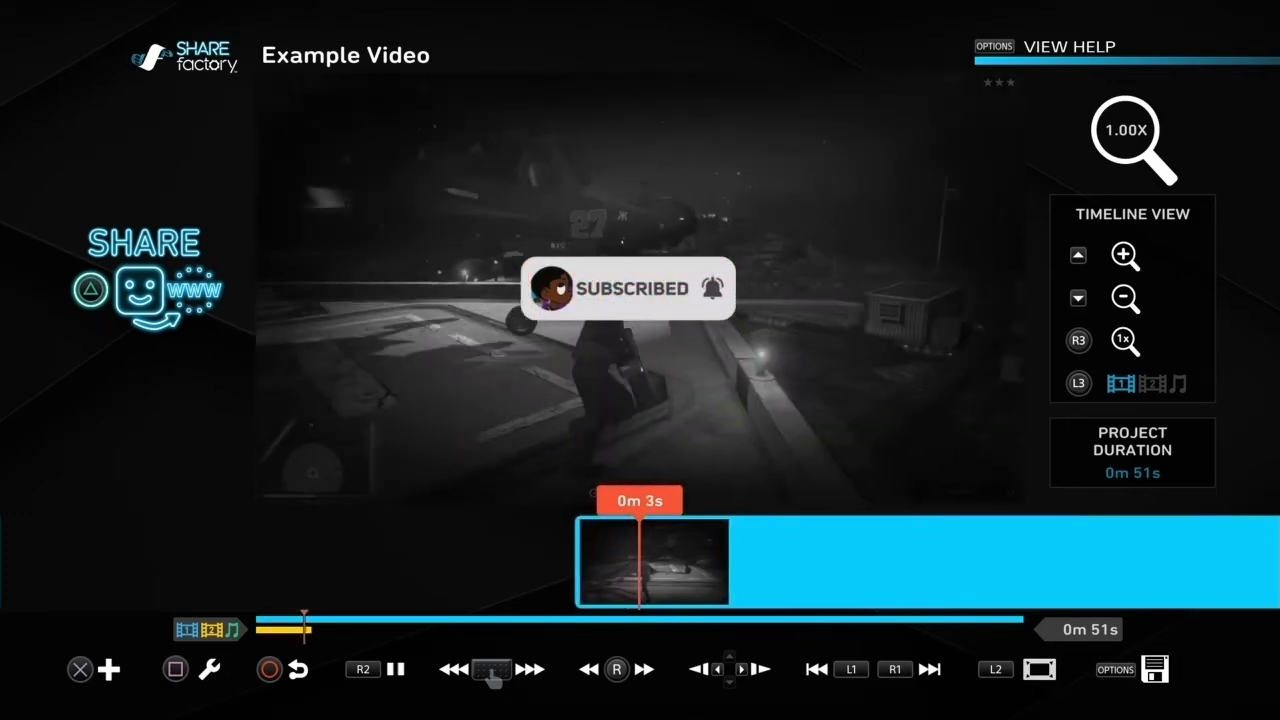
pyautogui.press('space')
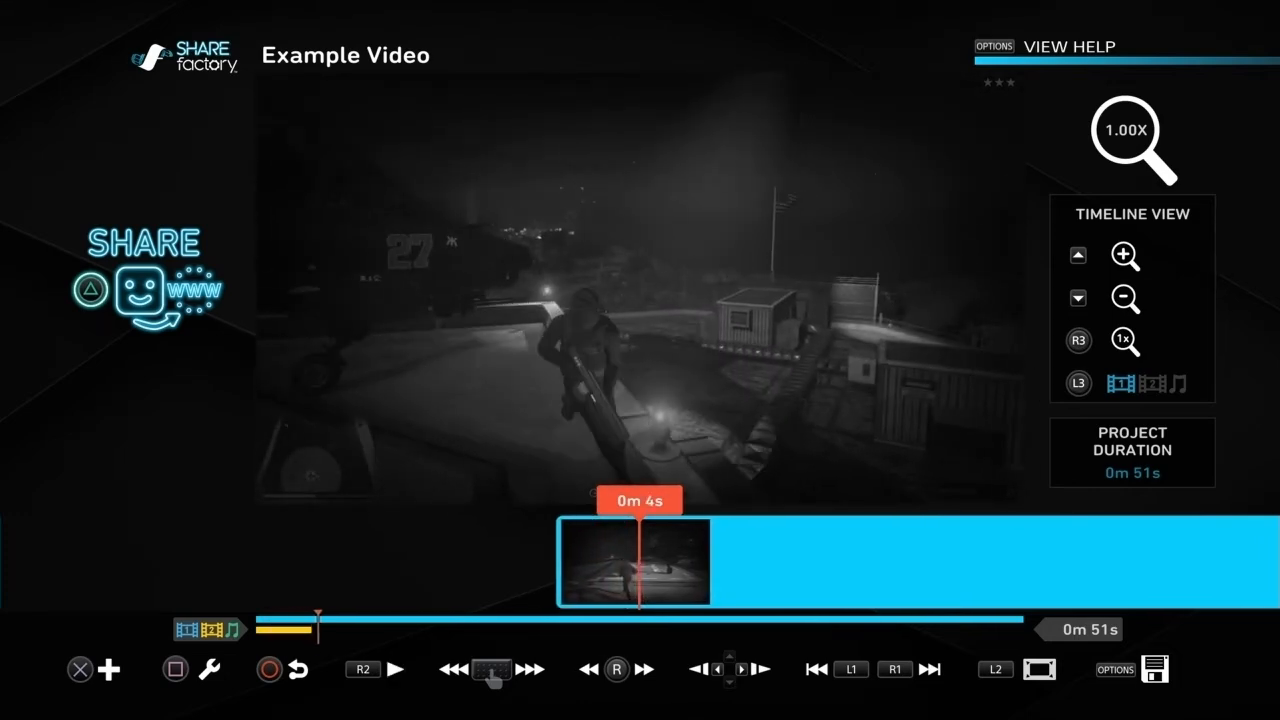
pyautogui.press('Home')
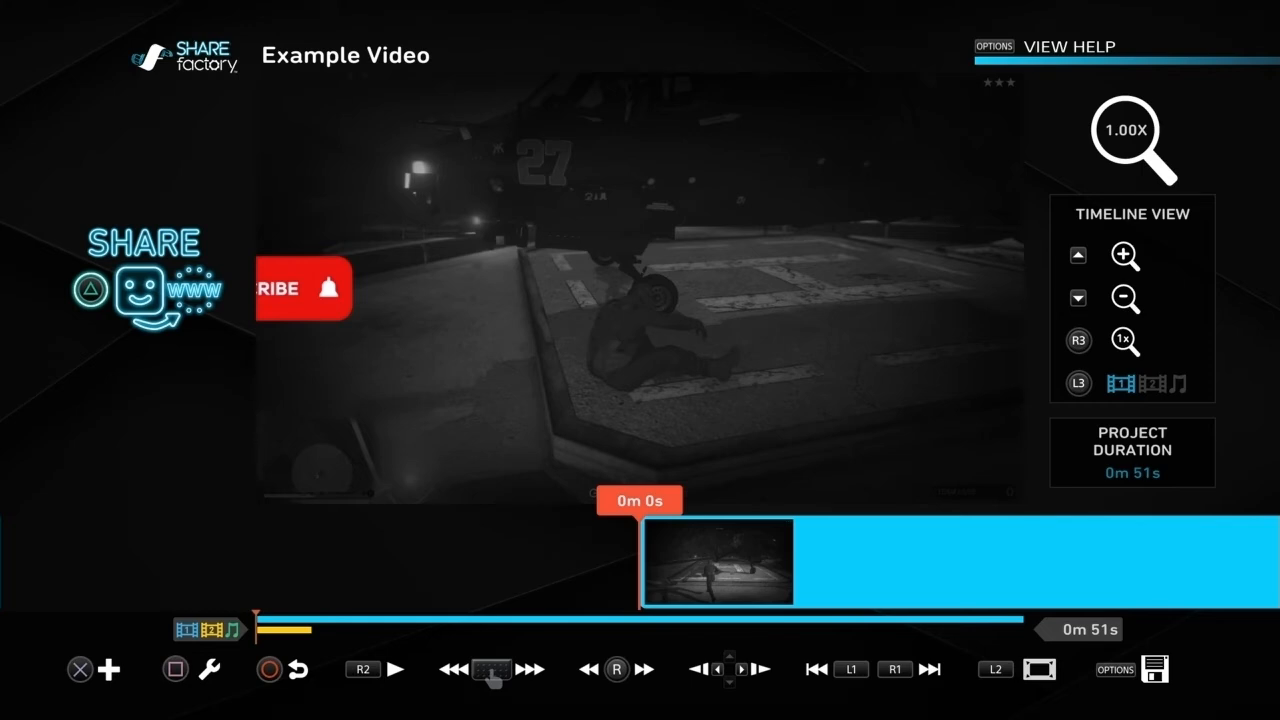
pyautogui.press('space')
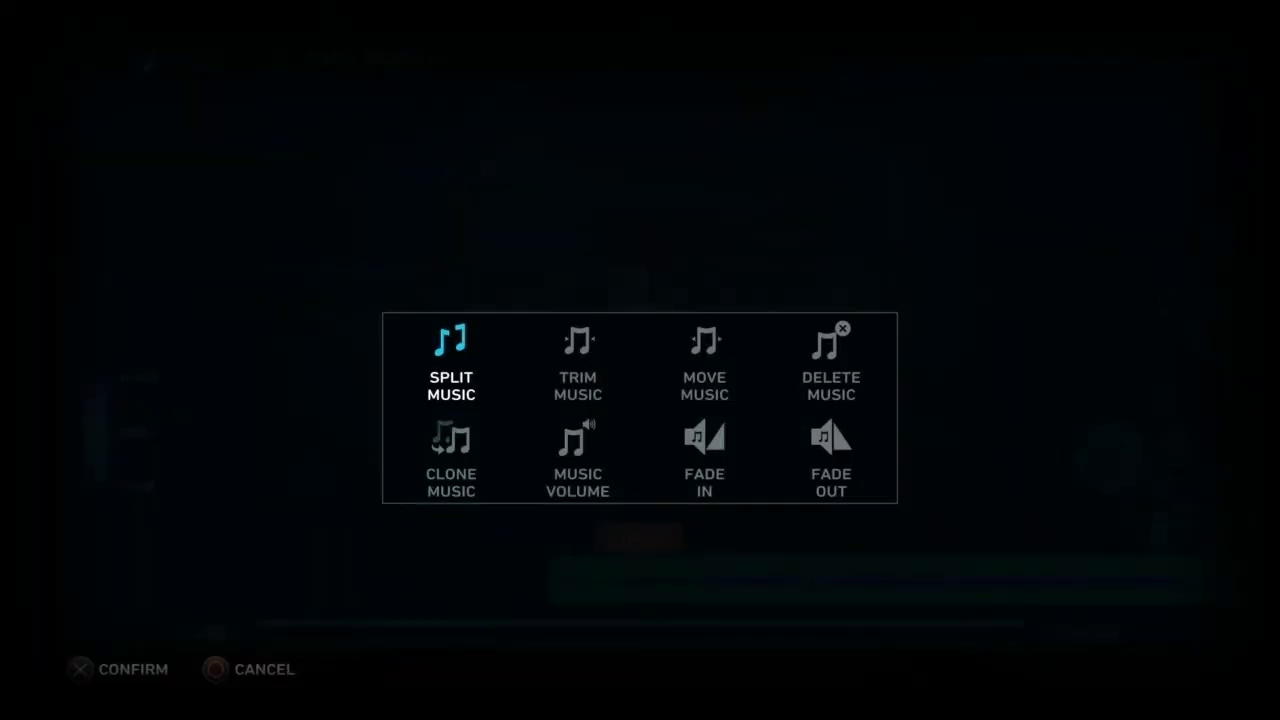
# Step: Start trimming the music and pull its end point back to 0m 24s
pyautogui.press('Right')
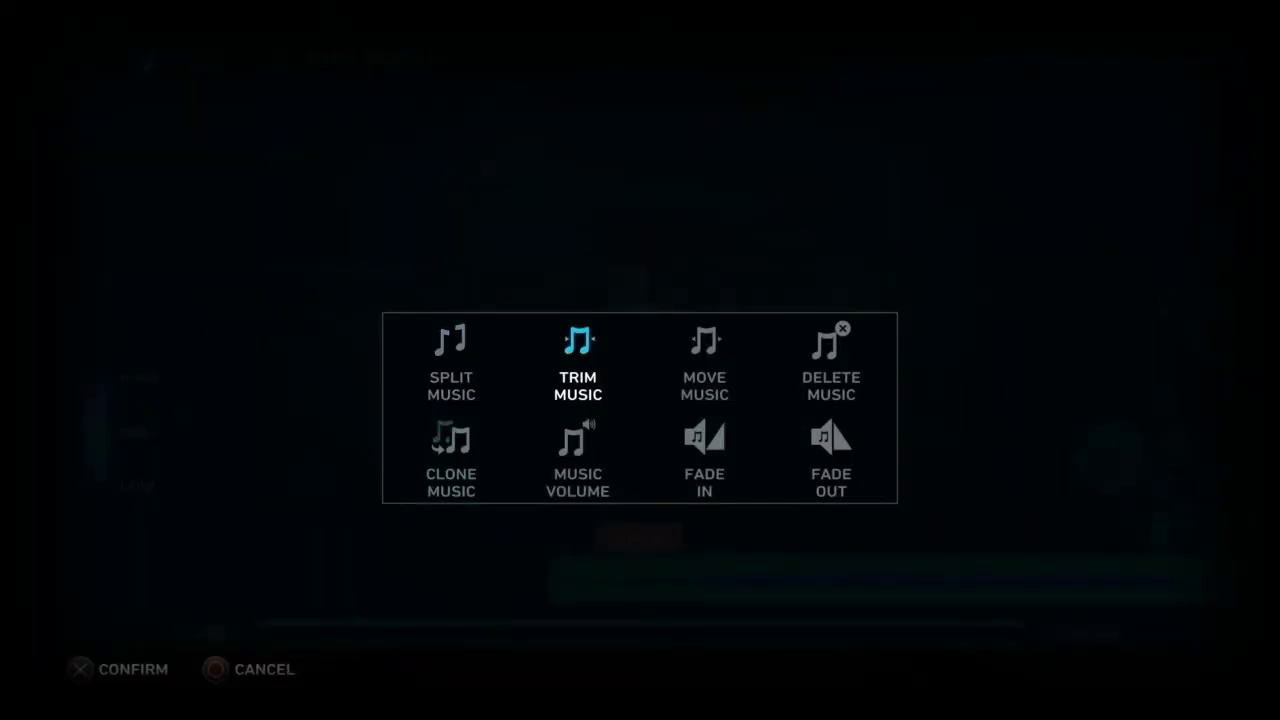
pyautogui.press('Return')
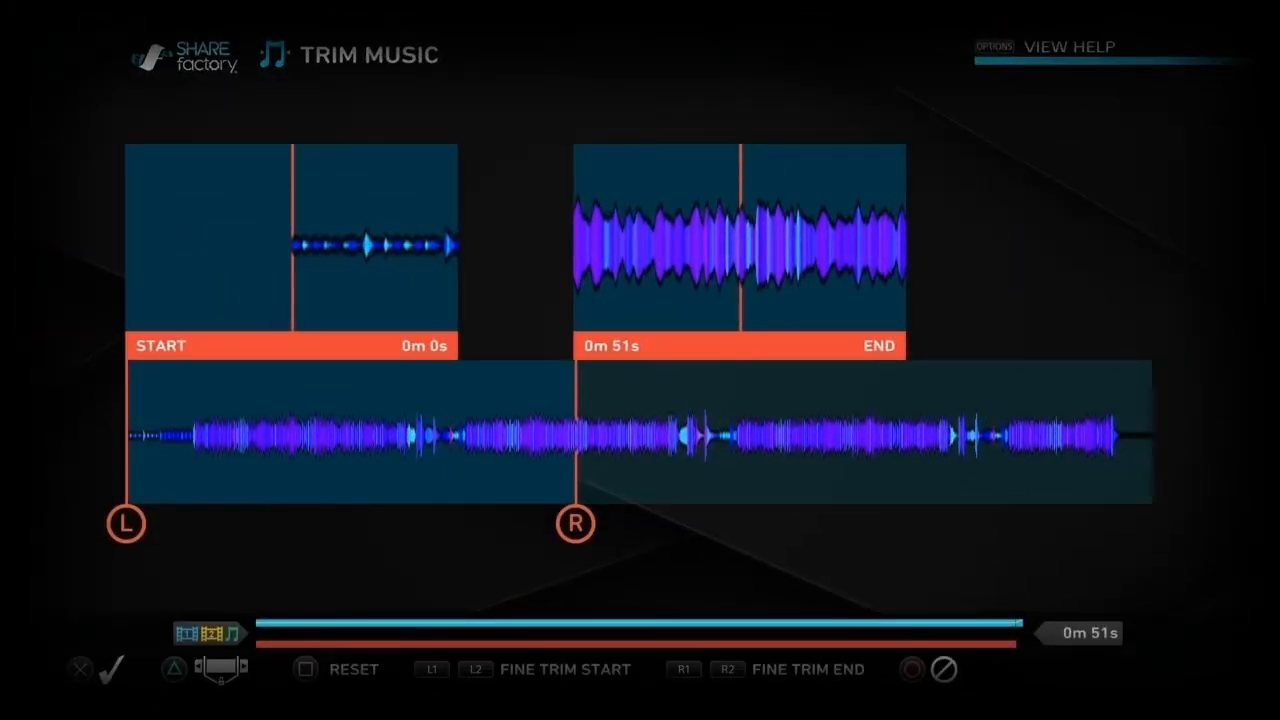
pyautogui.press('Left')
pyautogui.press('Left')
pyautogui.press('Left')
pyautogui.press('Left')
pyautogui.press('Left')
pyautogui.press('Left')
pyautogui.press('Left')
pyautogui.press('Left')
pyautogui.press('Left')
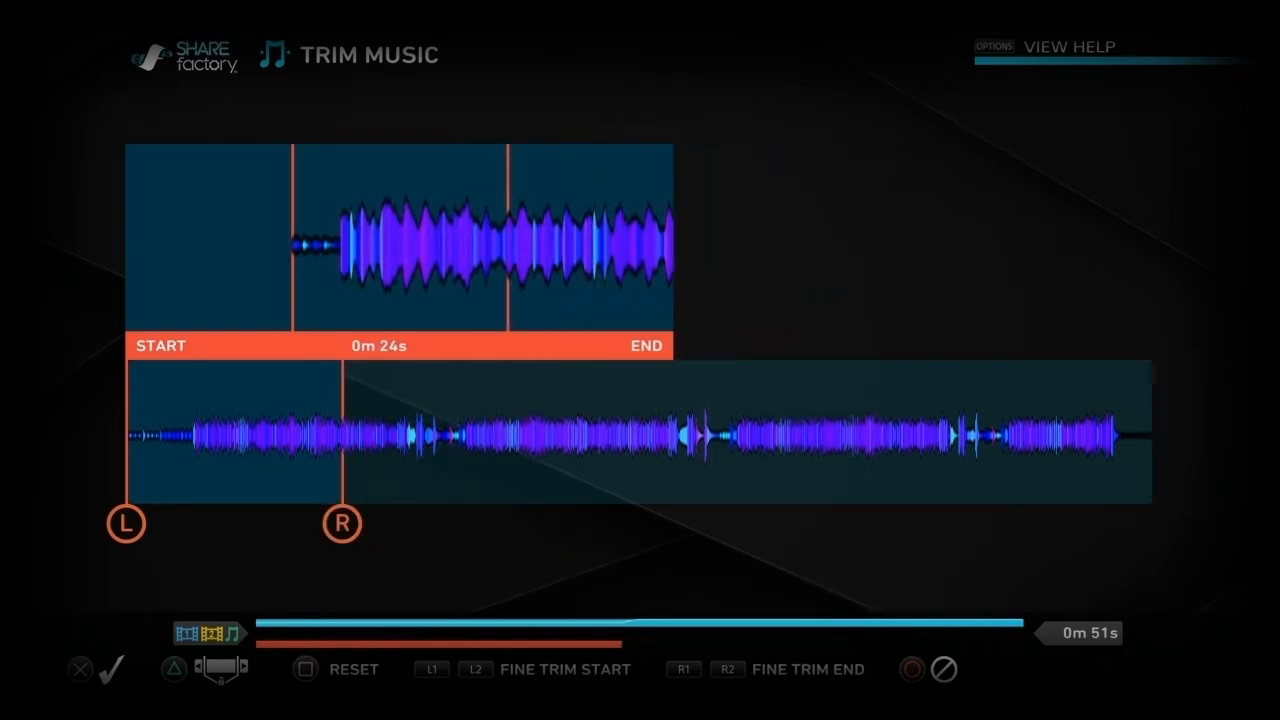
# Step: Advance the music's trim start point to 0m 3s and apply the trim
pyautogui.press('Right')
pyautogui.press('Right')
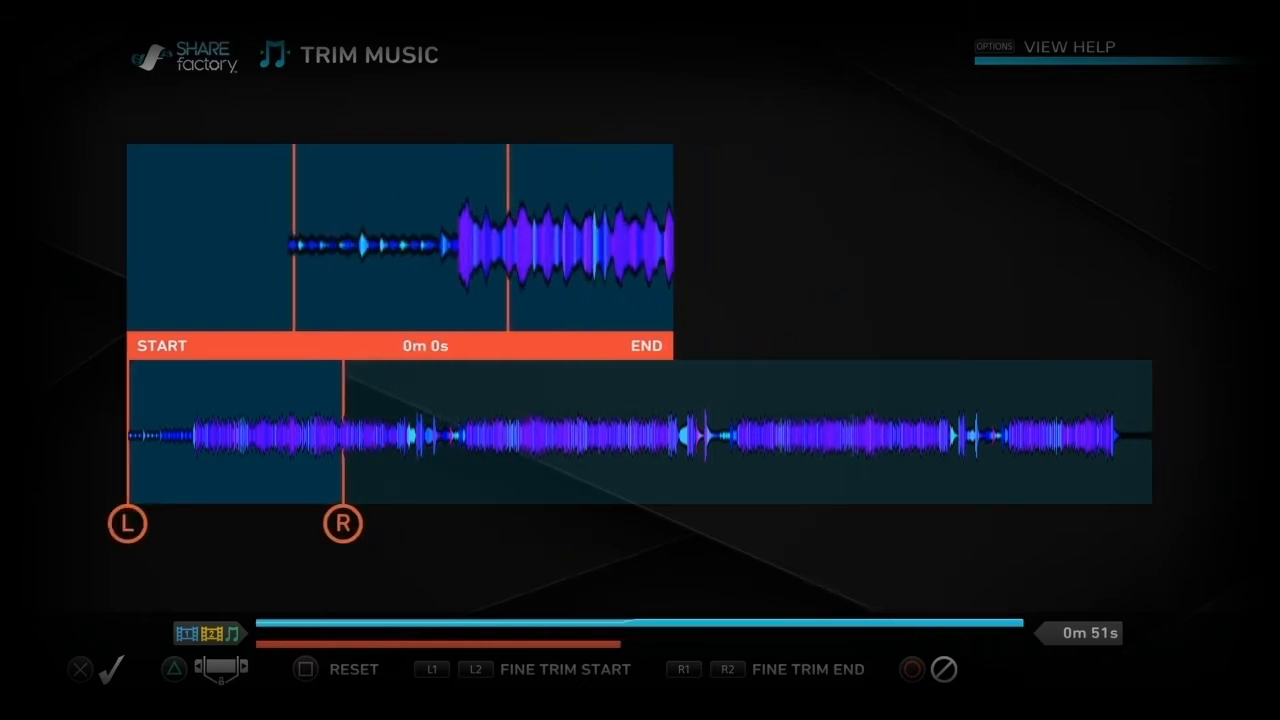
pyautogui.press('Right')
pyautogui.press('Right')
pyautogui.press('Right')
pyautogui.press('Right')
pyautogui.press('Right')
pyautogui.press('Right')
pyautogui.press('Right')
pyautogui.press('Right')
pyautogui.press('Right')
pyautogui.press('Right')
pyautogui.press('Right')
pyautogui.press('Right')
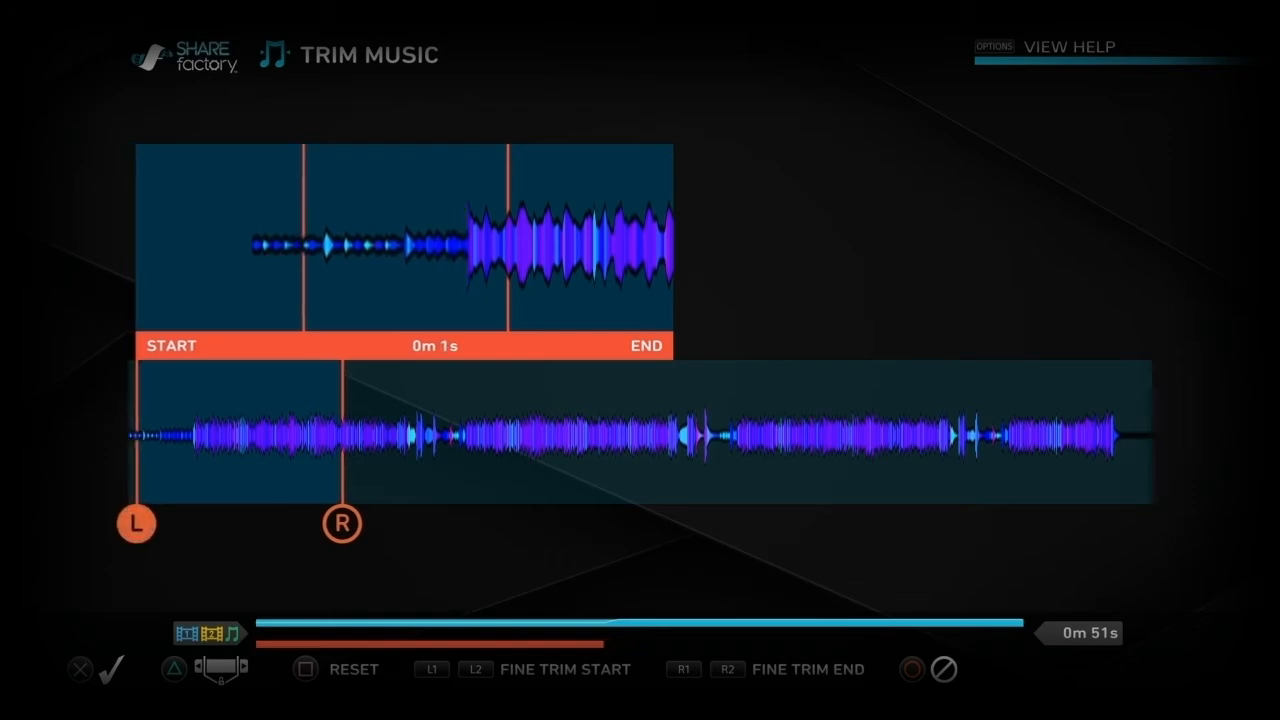
pyautogui.press('Right')
pyautogui.press('Right')
pyautogui.press('Right')
pyautogui.press('Right')
pyautogui.press('Right')
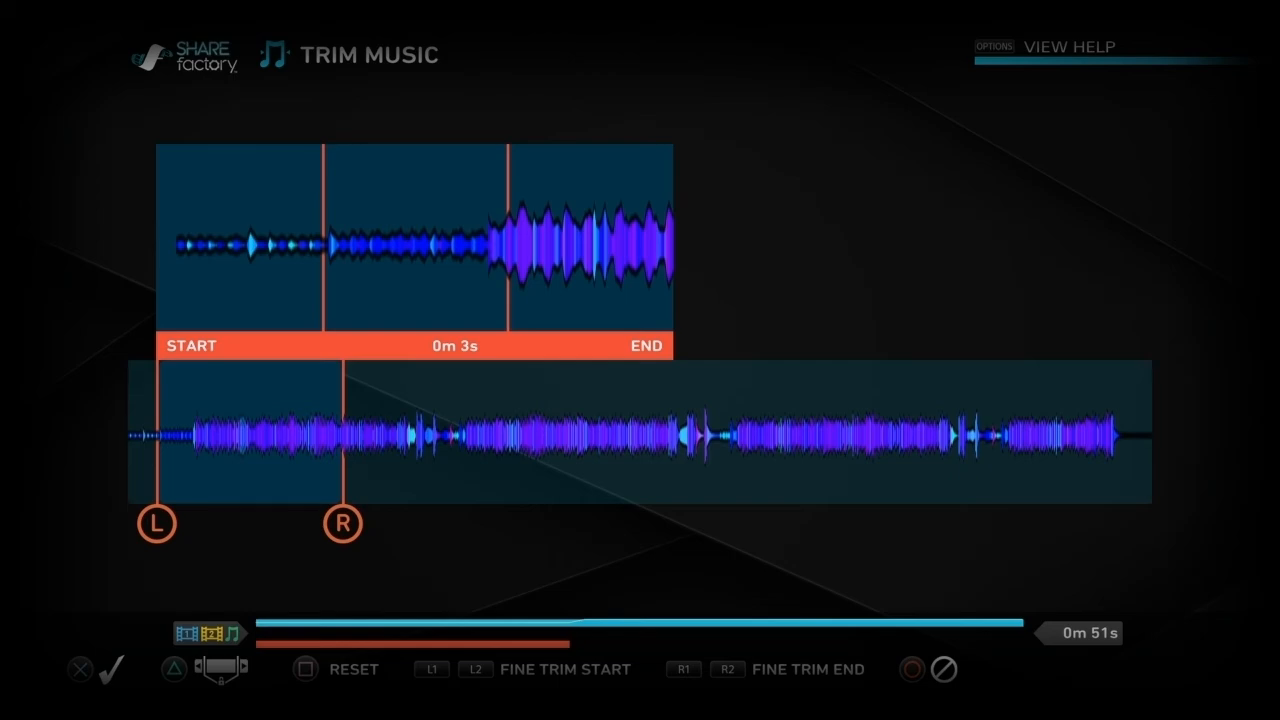
pyautogui.press('Return')
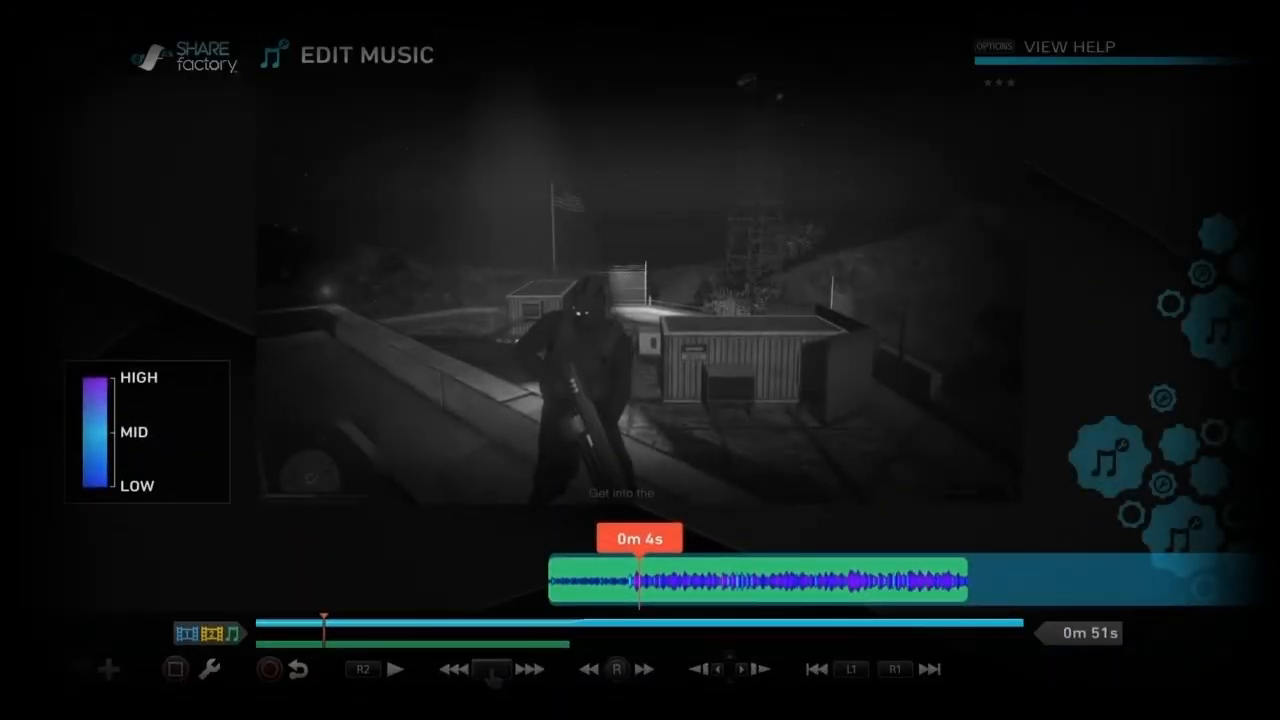
# Step: Use Move Music to shift the trimmed music clip forward along the track, away from the project's start, and fine-tune its position
pyautogui.press('Right')
pyautogui.press('Right')
pyautogui.press('Right')
pyautogui.press('Right')
pyautogui.press('Right')
pyautogui.press('Right')
pyautogui.press('Right')
pyautogui.press('Right')
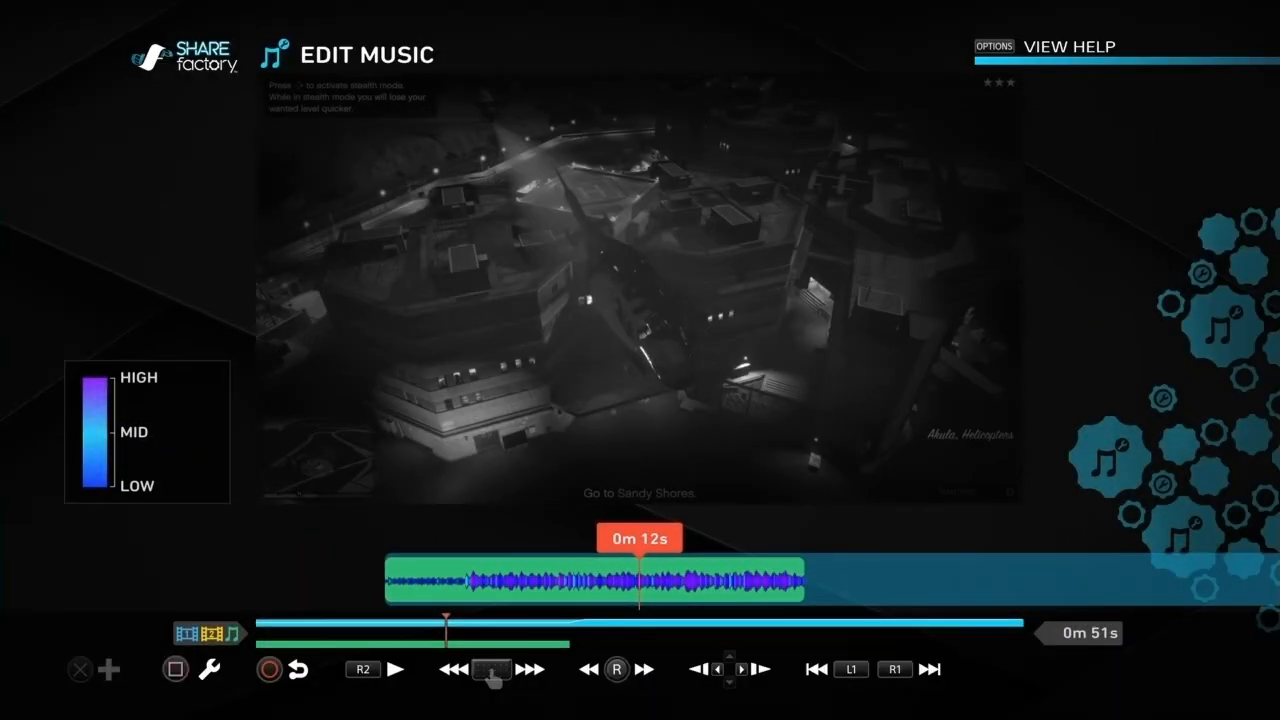
pyautogui.press('Left')
pyautogui.press('Left')
pyautogui.press('Left')
pyautogui.press('Left')
pyautogui.press('Left')
pyautogui.press('Left')
pyautogui.press('Left')
pyautogui.press('Return')
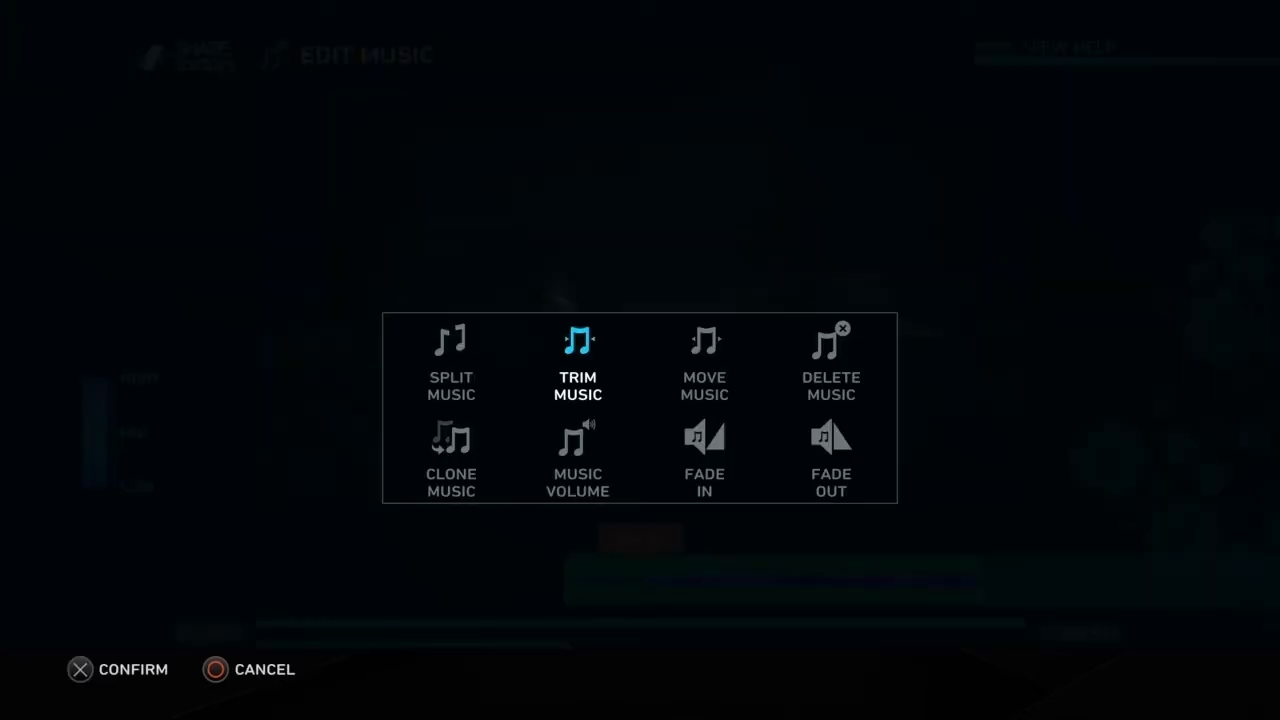
pyautogui.press('Right')
pyautogui.press('Return')
pyautogui.press('Right')
pyautogui.press('Right')
pyautogui.press('Right')
pyautogui.press('Right')
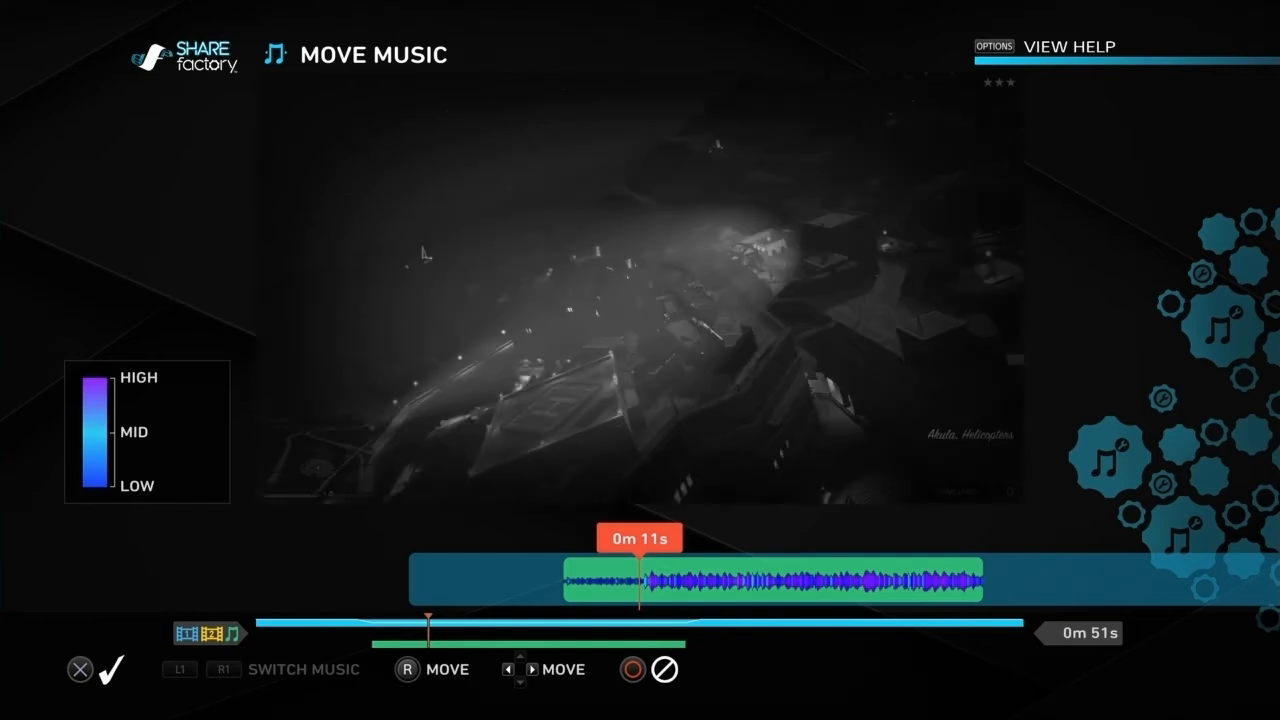
pyautogui.press('Right')
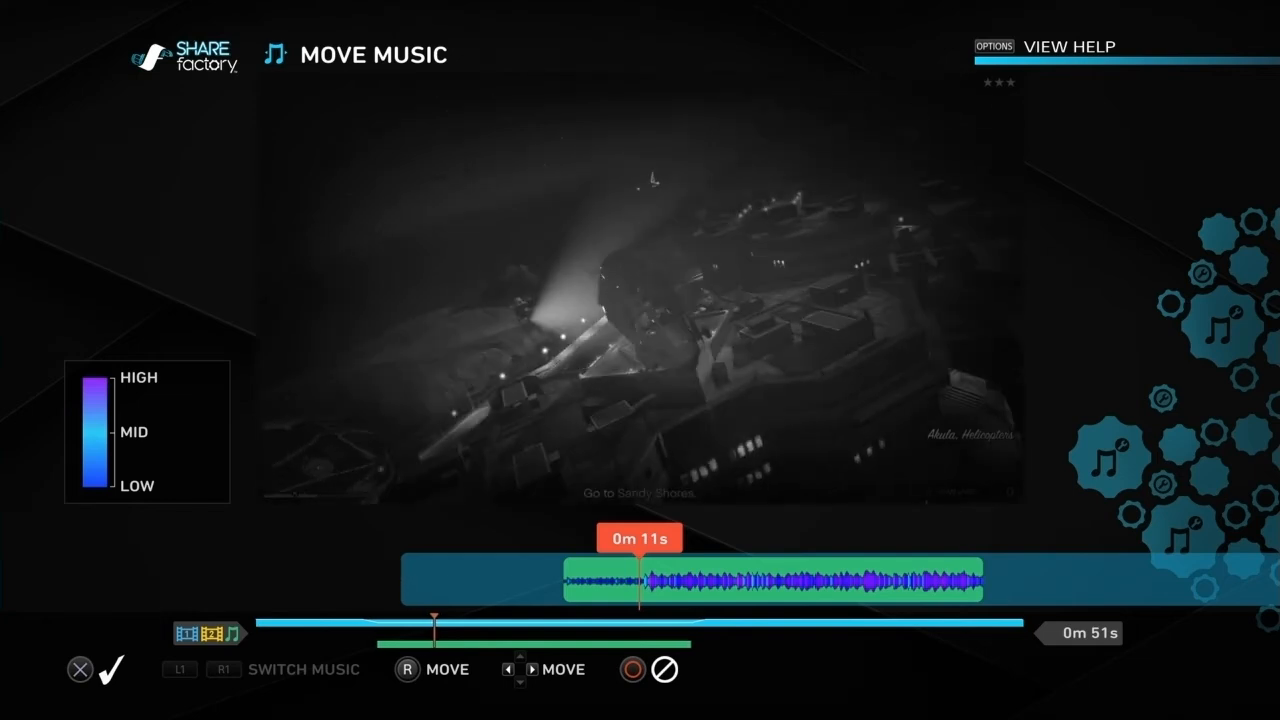
pyautogui.press('Left')
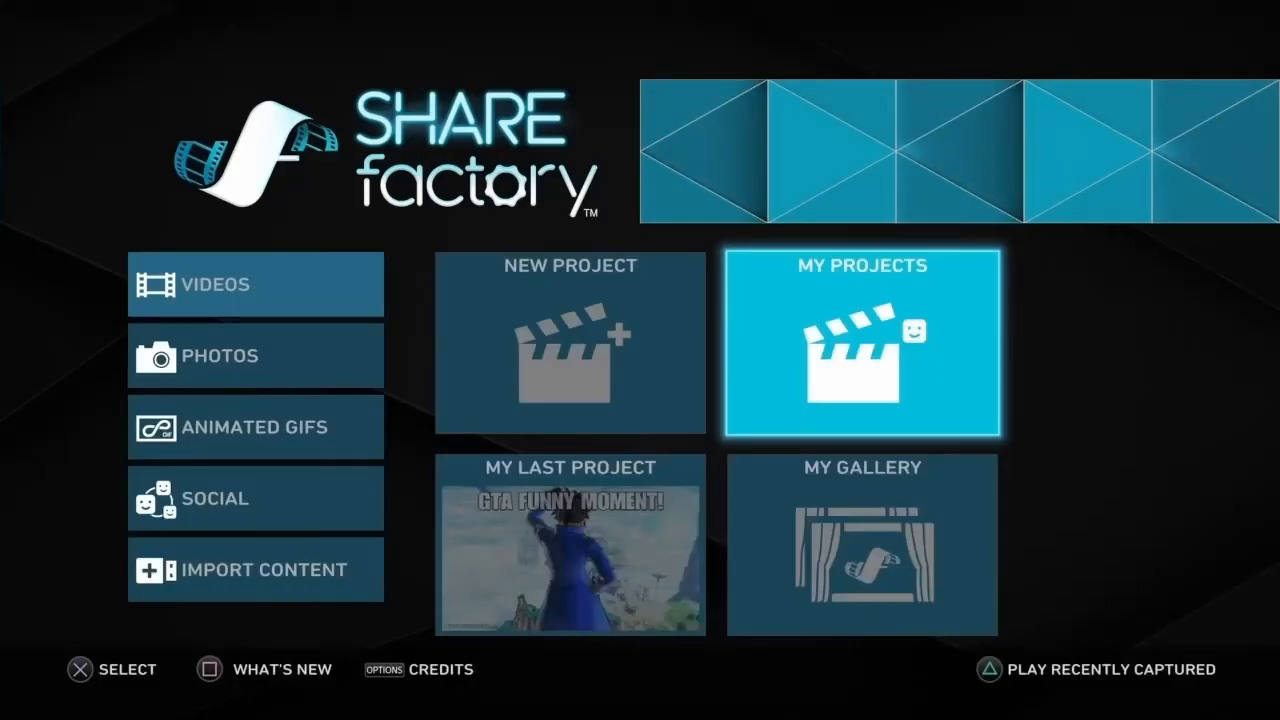
pyautogui.press('Left')
pyautogui.press('Left')
# Step: Go to the home screen's Import Content section and open Import Images
pyautogui.press('Down')
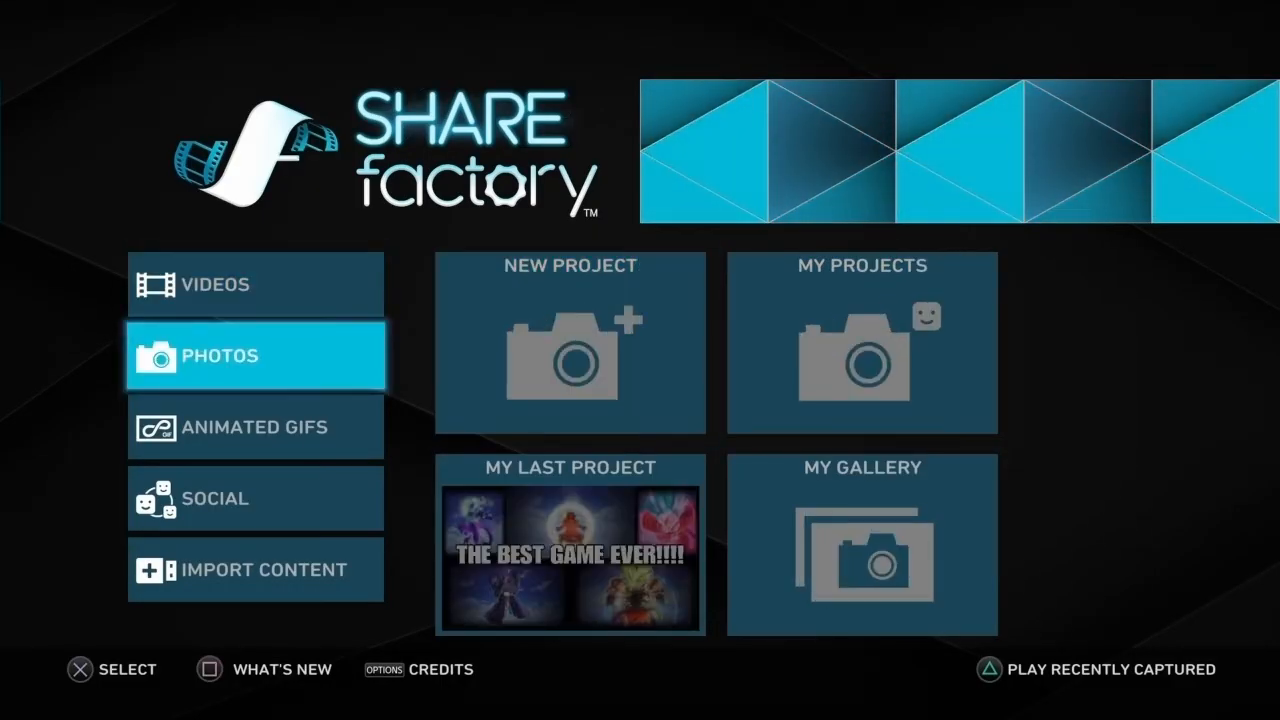
pyautogui.press('Down')
pyautogui.press('Down')
pyautogui.press('Down')
pyautogui.press('Right')
pyautogui.press('Left')
pyautogui.press('Right')
pyautogui.press('Right')
pyautogui.press('Down')
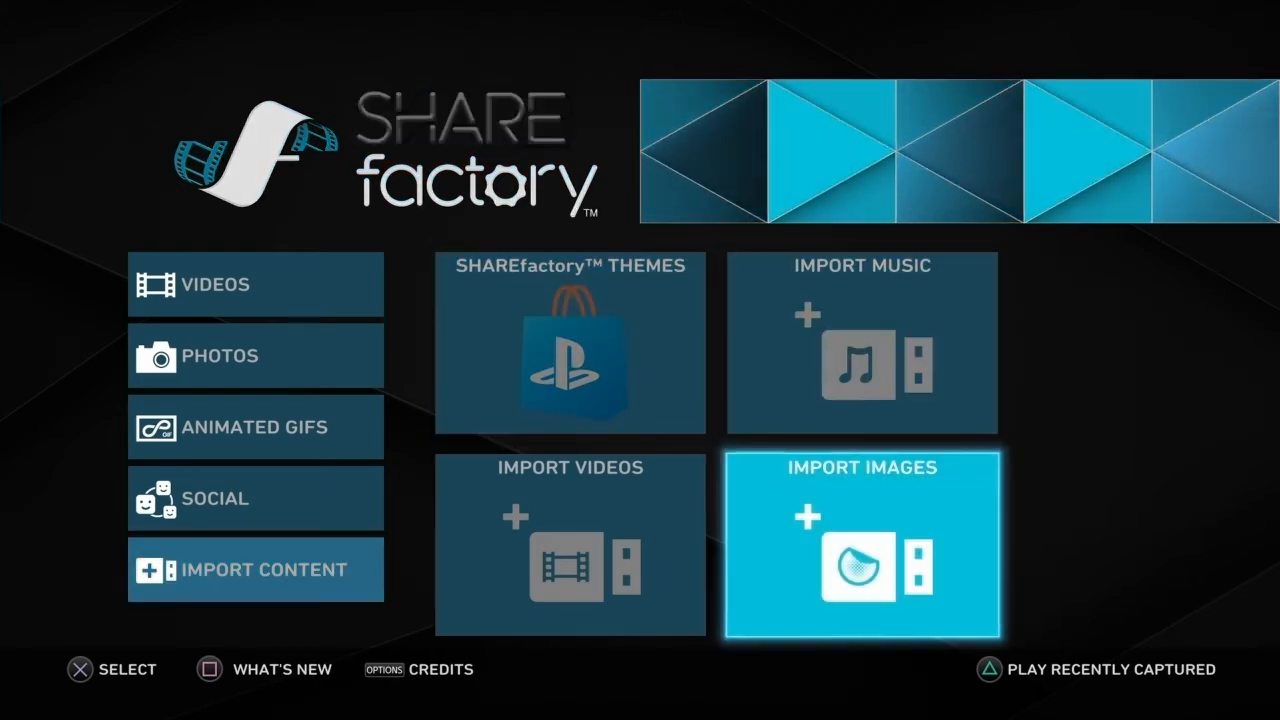
pyautogui.press('Return')
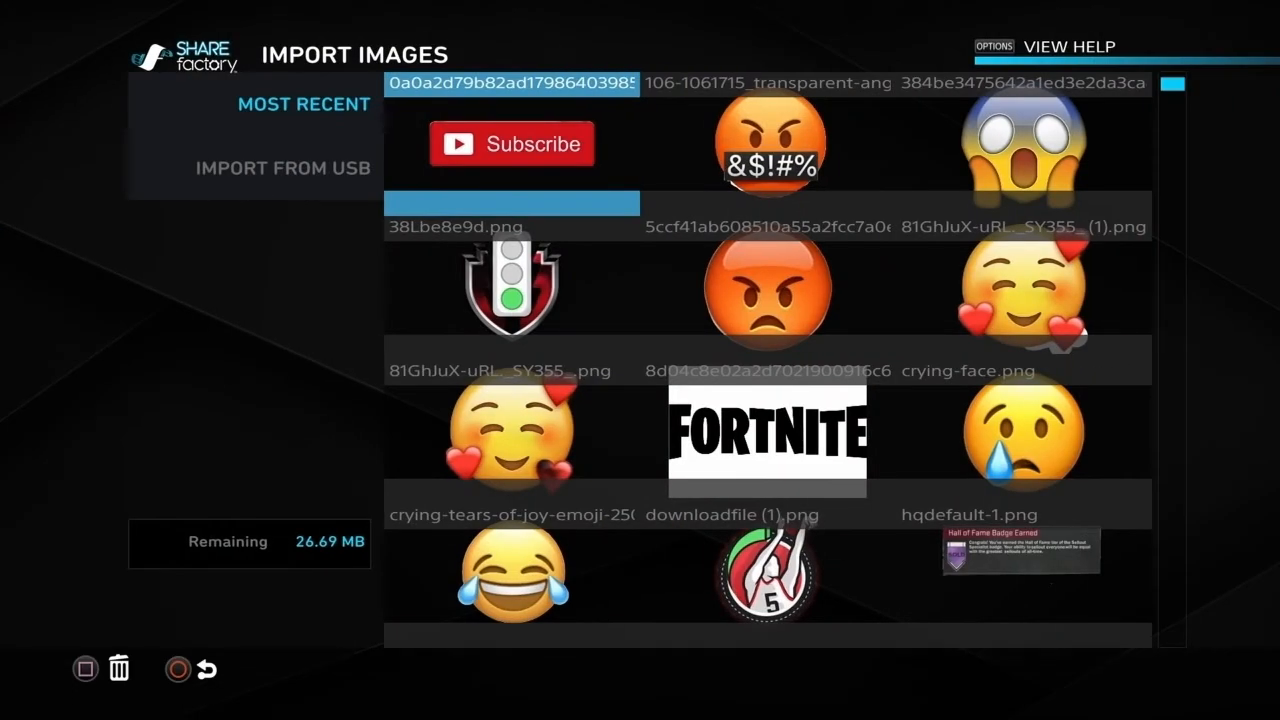
# Step: Look through the imported images, such as emojis, logos and subscribe graphics, and leave the image list
pyautogui.press('Right')
pyautogui.press('Down')
pyautogui.press('Down')
pyautogui.press('Down')
pyautogui.press('Down')
pyautogui.press('Down')
pyautogui.press('Down')
pyautogui.press('Down')
pyautogui.press('Down')
pyautogui.press('Down')
pyautogui.press('Down')
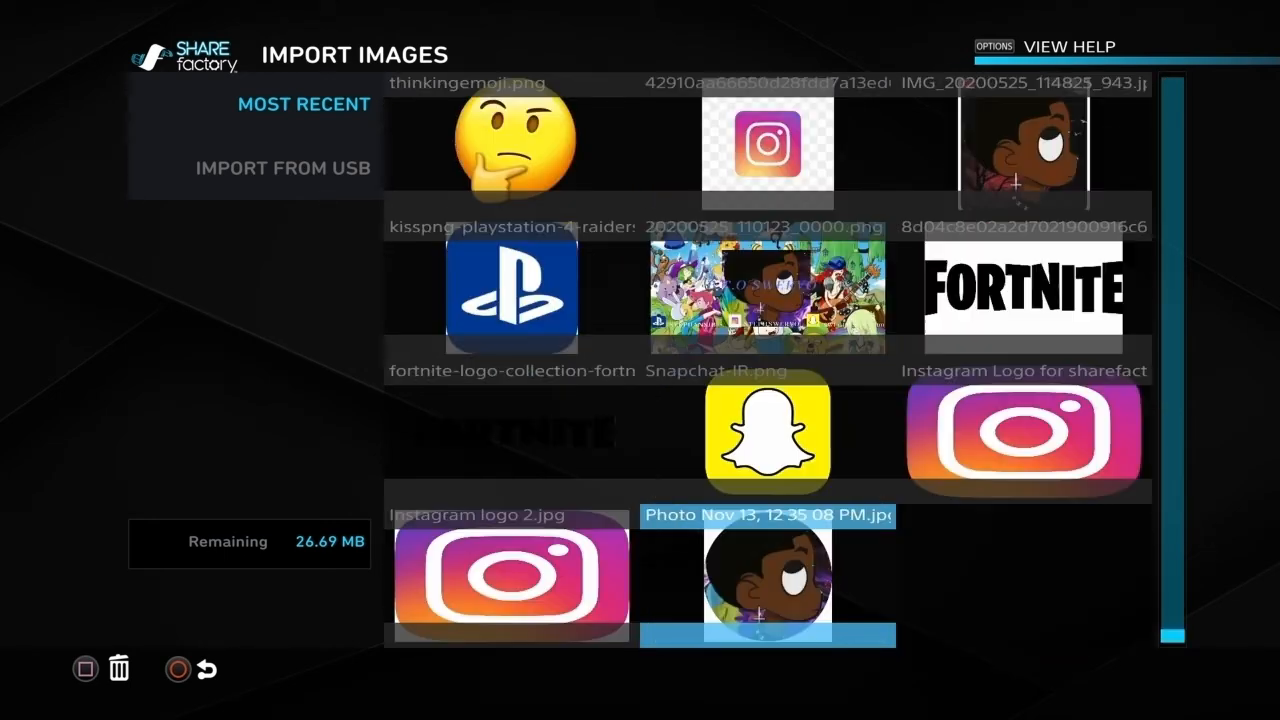
pyautogui.press('Up')
pyautogui.press('Up')
pyautogui.press('Up')
pyautogui.press('Up')
pyautogui.press('Up')
pyautogui.press('Up')
pyautogui.press('Up')
pyautogui.press('Up')
pyautogui.press('Up')
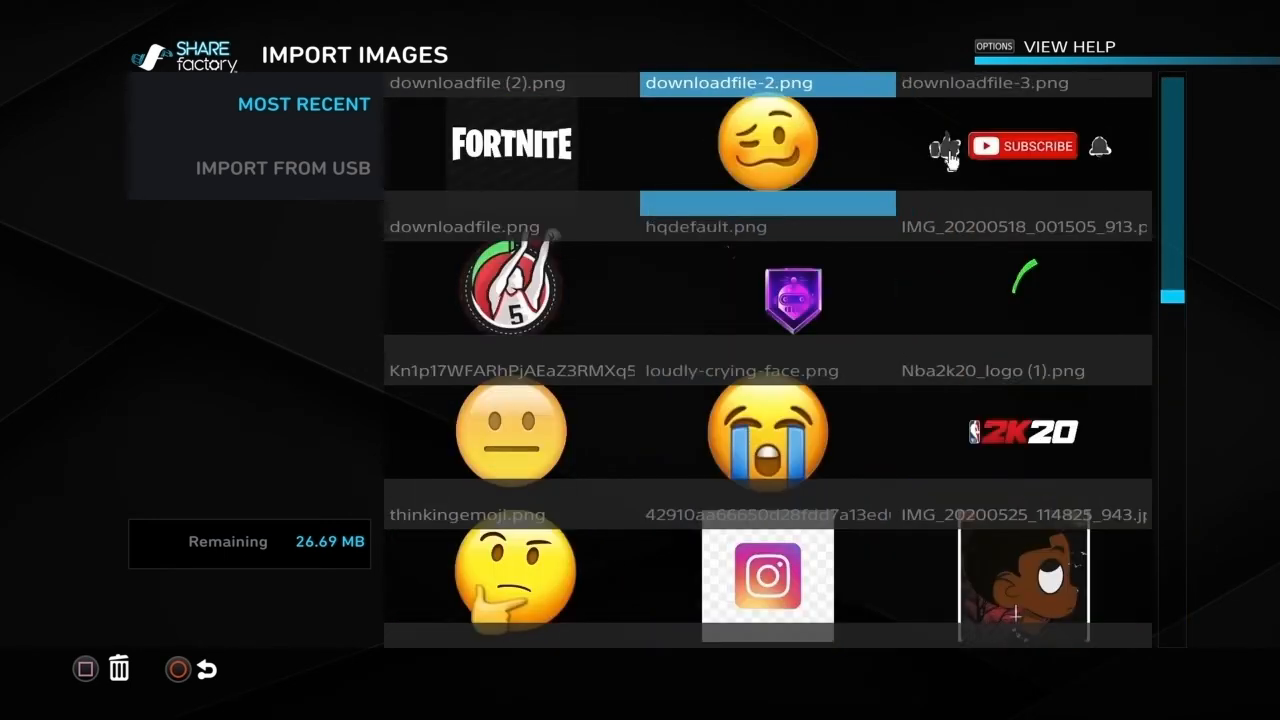
pyautogui.press('Up')
pyautogui.press('Left')
pyautogui.press('Right')
pyautogui.press('Down')
pyautogui.press('Down')
pyautogui.press('Down')
pyautogui.press('Down')
pyautogui.press('Down')
pyautogui.press('Down')
pyautogui.press('Down')
pyautogui.press('Down')
pyautogui.press('Down')
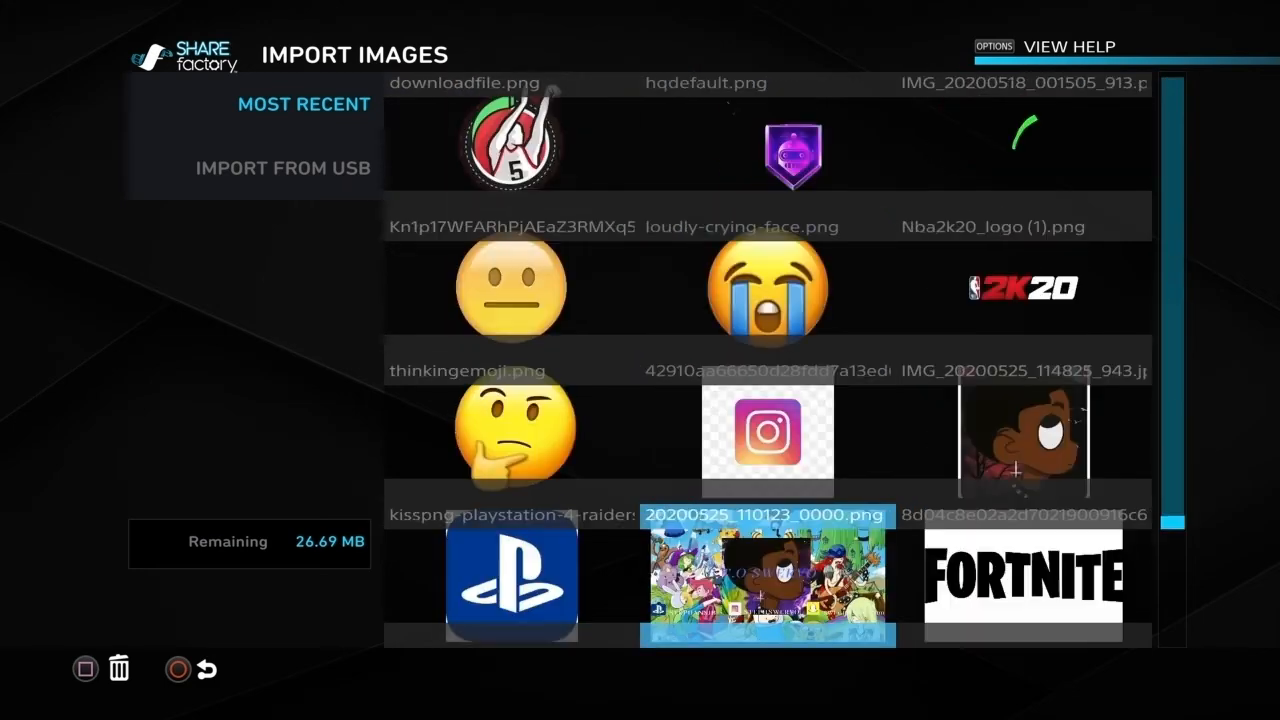
pyautogui.press('Escape')
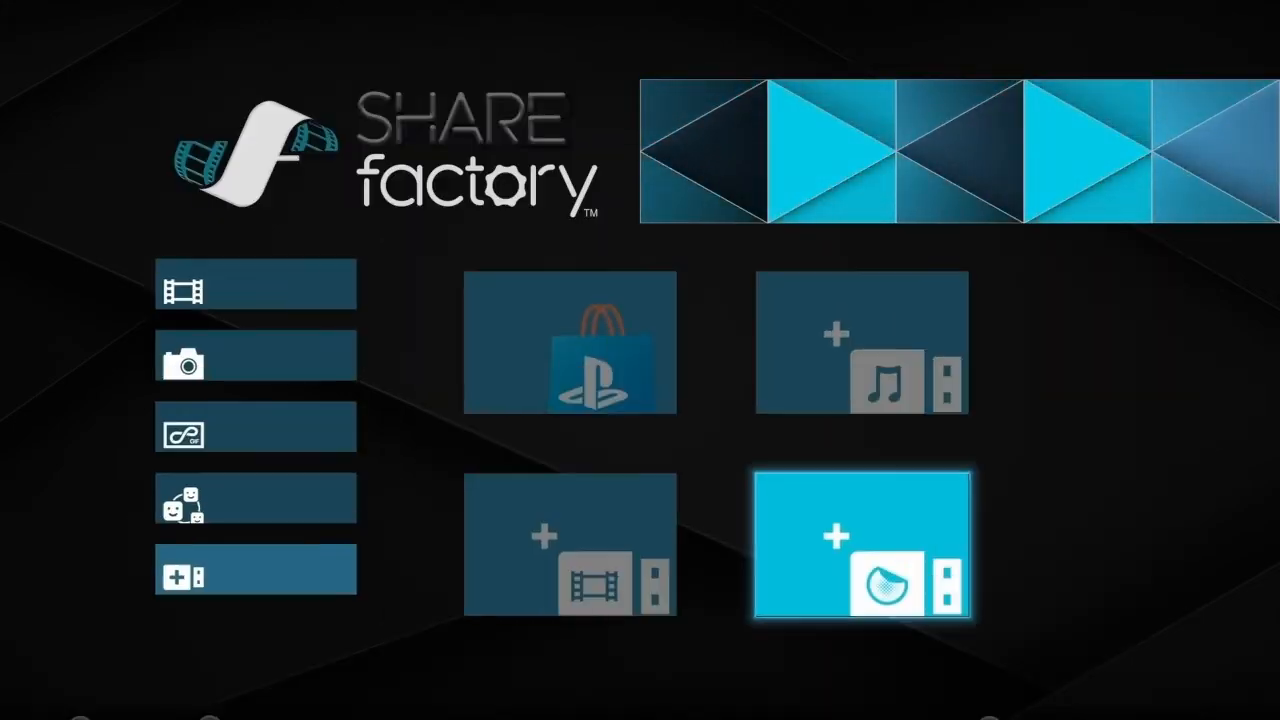
# Step: Open Import Videos, preview "YouTube Outro Layout.mov" and look through the imported clips down to "Veggietales meme.mp4"
pyautogui.press('Left')
pyautogui.press('Return')
pyautogui.press('Right')
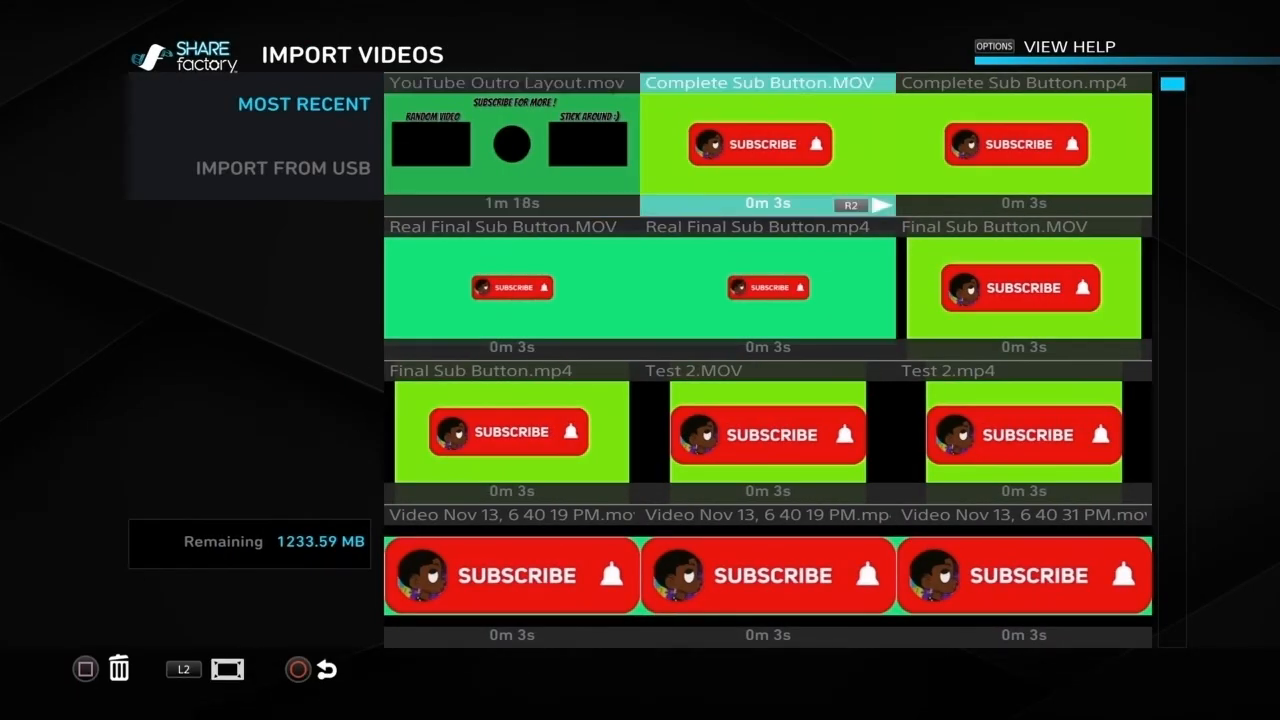
pyautogui.press('Left')
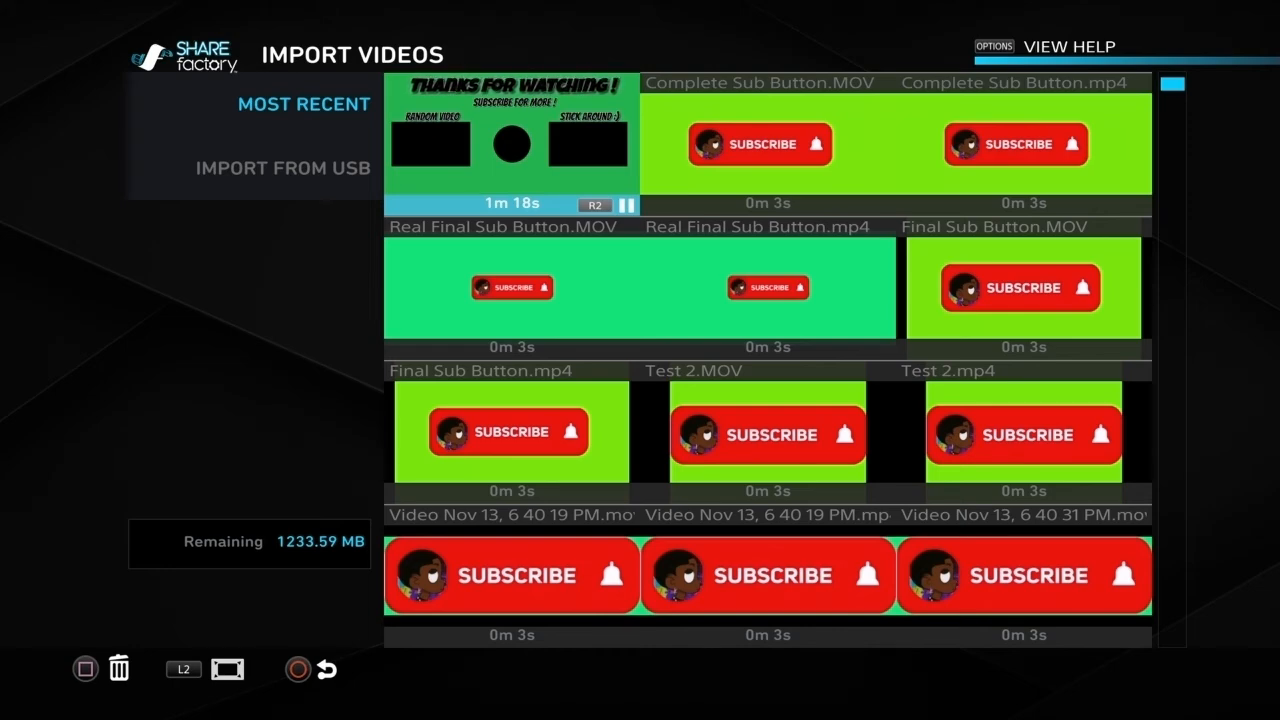
pyautogui.press('Right')
pyautogui.press('Down')
pyautogui.press('Down')
pyautogui.press('Down')
pyautogui.press('Down')
pyautogui.press('Down')
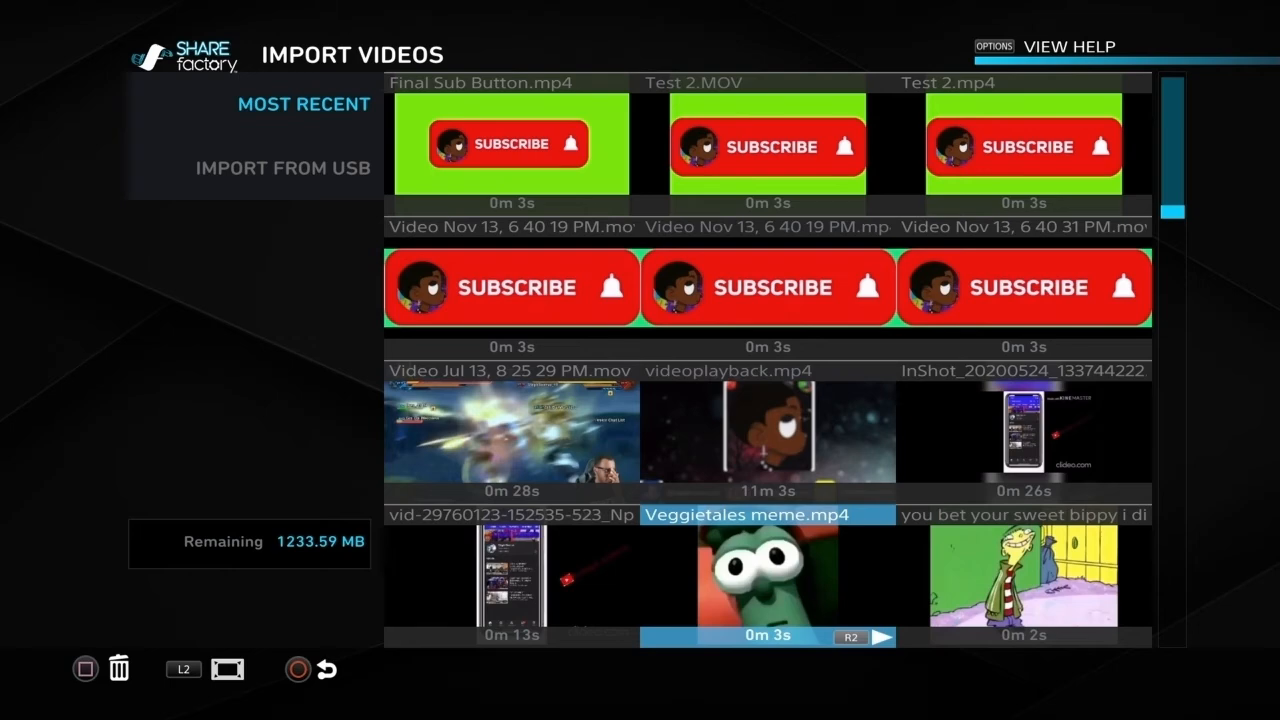
# Step: Look through the recently imported videos and load the list of videos available for import from USB
pyautogui.press('Up')
pyautogui.press('Up')
pyautogui.press('Up')
pyautogui.press('Up')
pyautogui.press('Up')
pyautogui.press('Down')
pyautogui.press('Down')
pyautogui.press('Down')
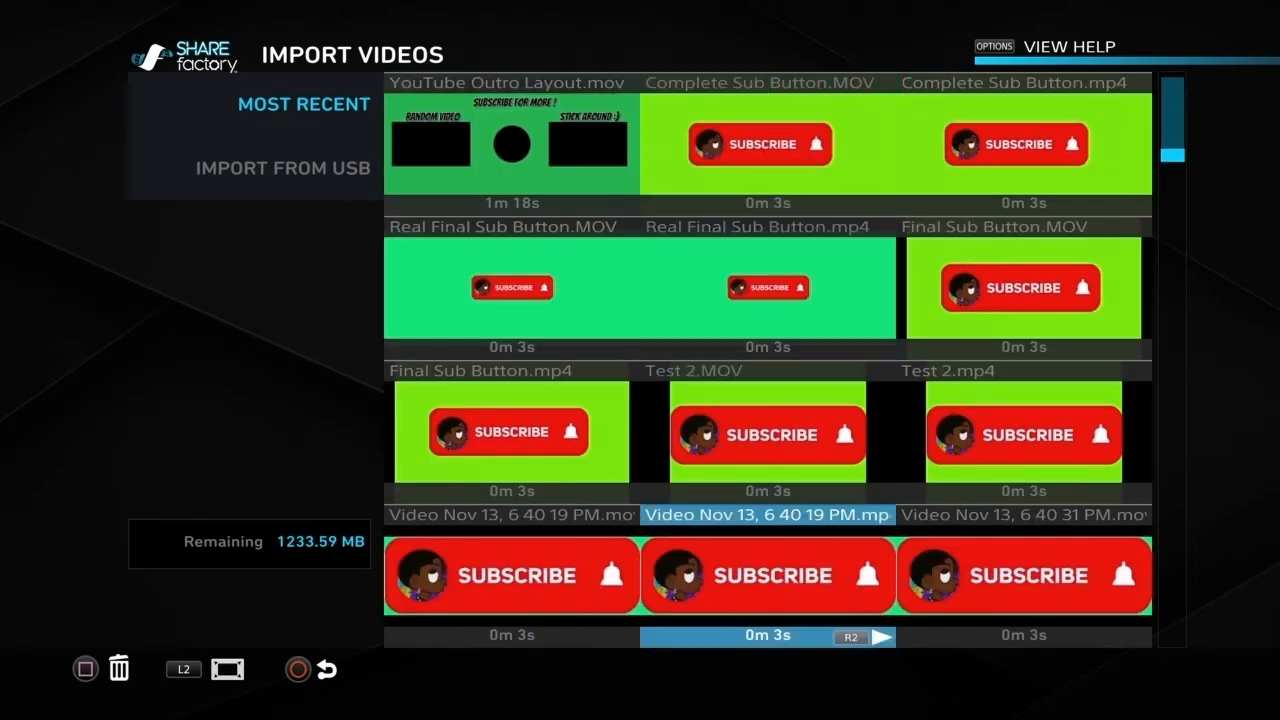
pyautogui.press('Down')
pyautogui.press('Down')
pyautogui.press('Down')
pyautogui.press('Down')
pyautogui.press('Left')
pyautogui.press('Down')
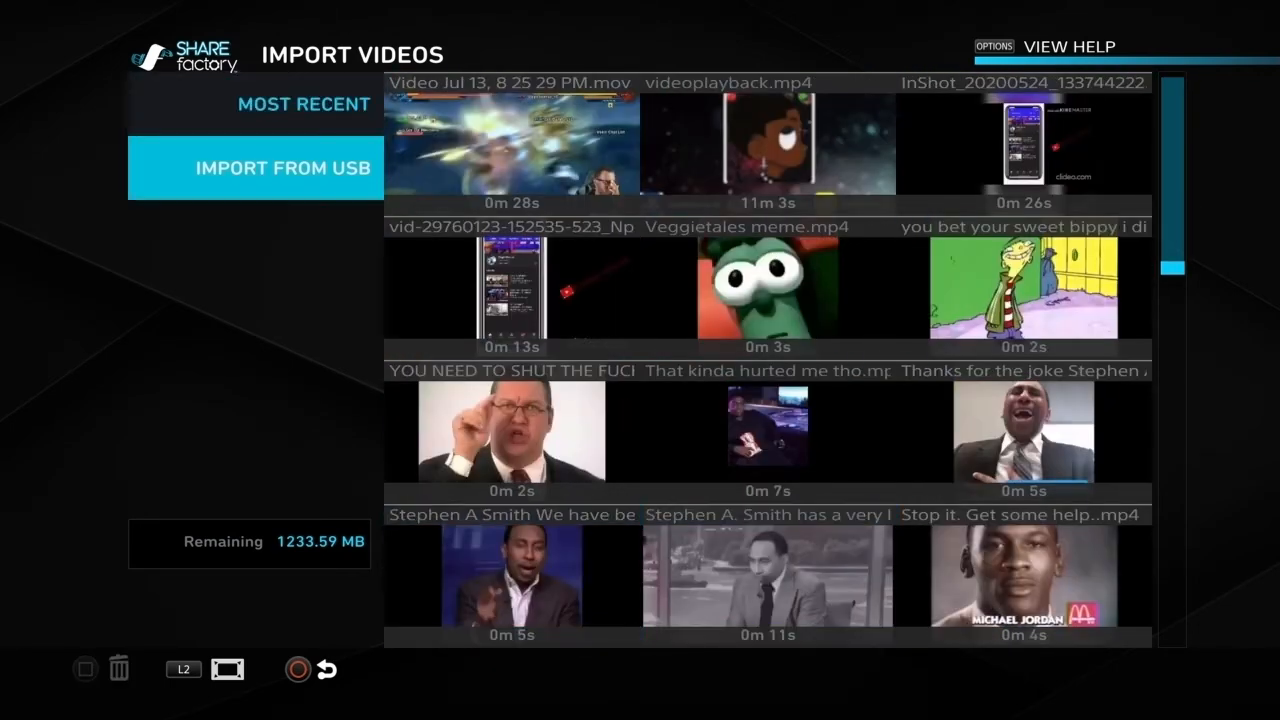
pyautogui.press('Return')
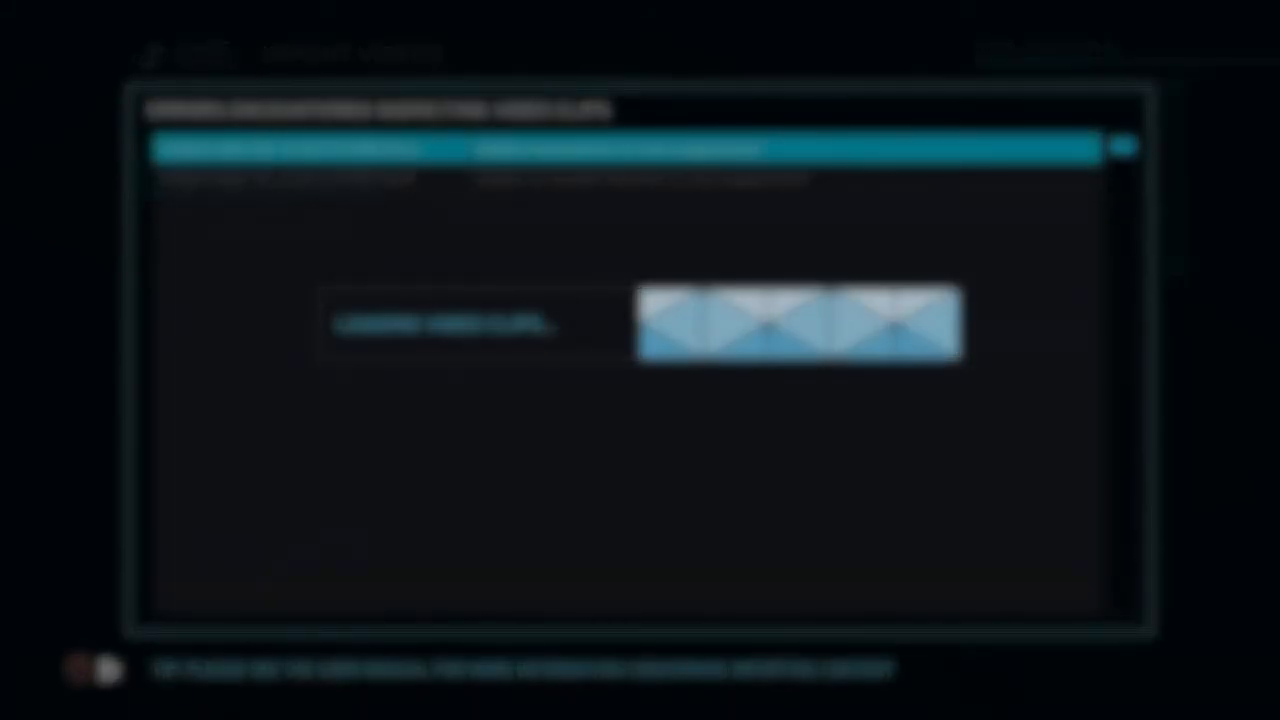
# Step: Examine the entries in the video clip error list and close it
pyautogui.press('Down')
pyautogui.press('Up')
pyautogui.press('Down')
pyautogui.press('Up')
pyautogui.press('Down')
pyautogui.press('Up')
pyautogui.press('Down')
pyautogui.press('Up')
pyautogui.press('Down')
pyautogui.press('Up')
pyautogui.press('Down')
pyautogui.press('Up')
pyautogui.press('Down')
pyautogui.press('Up')
pyautogui.press('Down')
pyautogui.press('Up')
pyautogui.press('Down')
pyautogui.press('Up')
pyautogui.press('Down')
pyautogui.press('Up')
pyautogui.press('Down')
pyautogui.press('Up')
pyautogui.press('Down')
pyautogui.press('Up')
pyautogui.press('Down')
pyautogui.press('Escape')
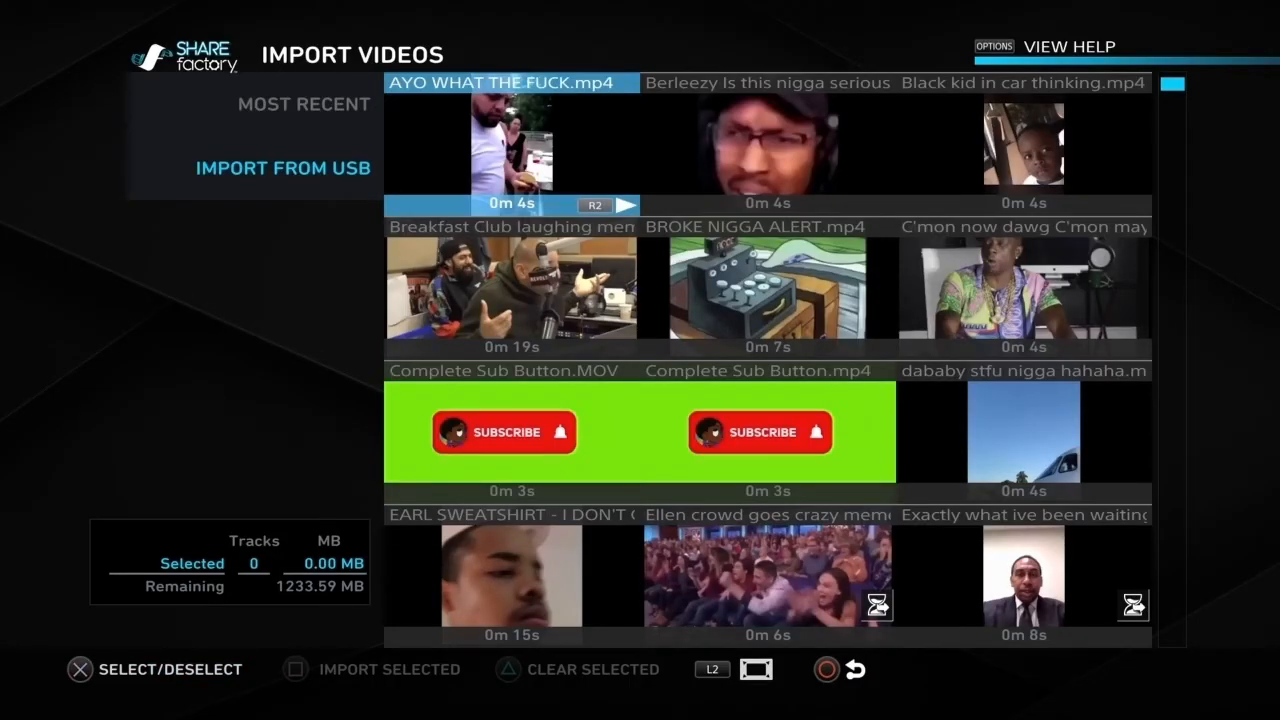
# Step: Look through the USB videos down to the "Test 2.MOV" subscribe clip and the meme clips around it
pyautogui.press('Down')
pyautogui.press('Down')
pyautogui.press('Down')
pyautogui.press('Down')
pyautogui.press('Down')
pyautogui.press('Down')
pyautogui.press('Down')
pyautogui.press('Down')
pyautogui.press('Right')
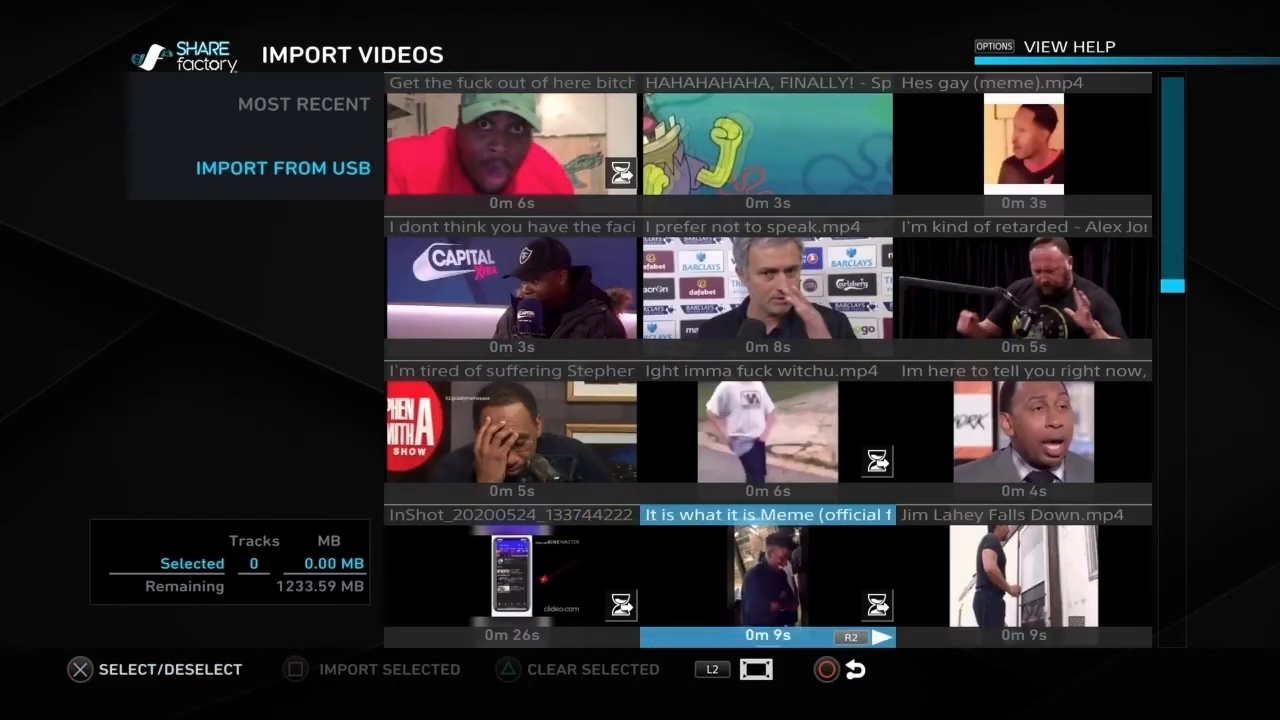
pyautogui.press('Down')
pyautogui.press('Down')
pyautogui.press('Down')
pyautogui.press('Down')
pyautogui.press('Down')
pyautogui.press('Down')
pyautogui.press('Down')
pyautogui.press('Up')
pyautogui.press('Up')
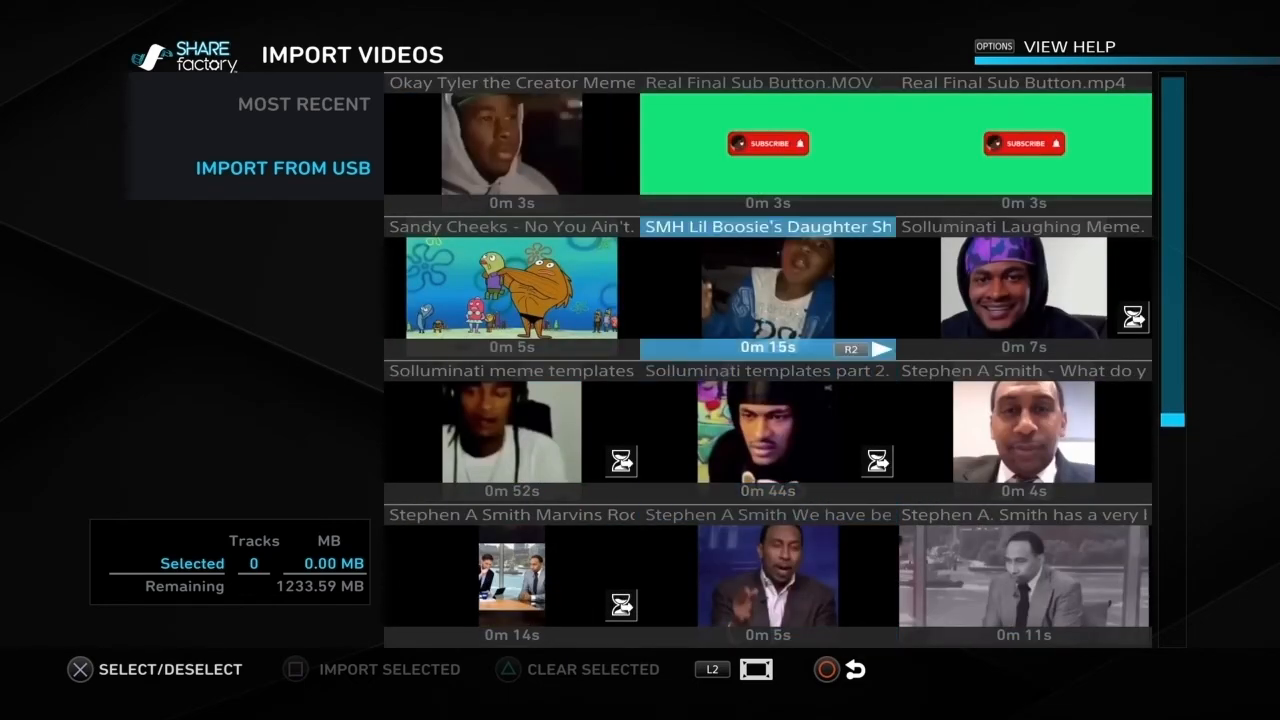
pyautogui.press('Up')
pyautogui.press('Down')
pyautogui.press('Down')
pyautogui.press('Down')
pyautogui.press('Down')
pyautogui.press('Down')
pyautogui.press('Down')
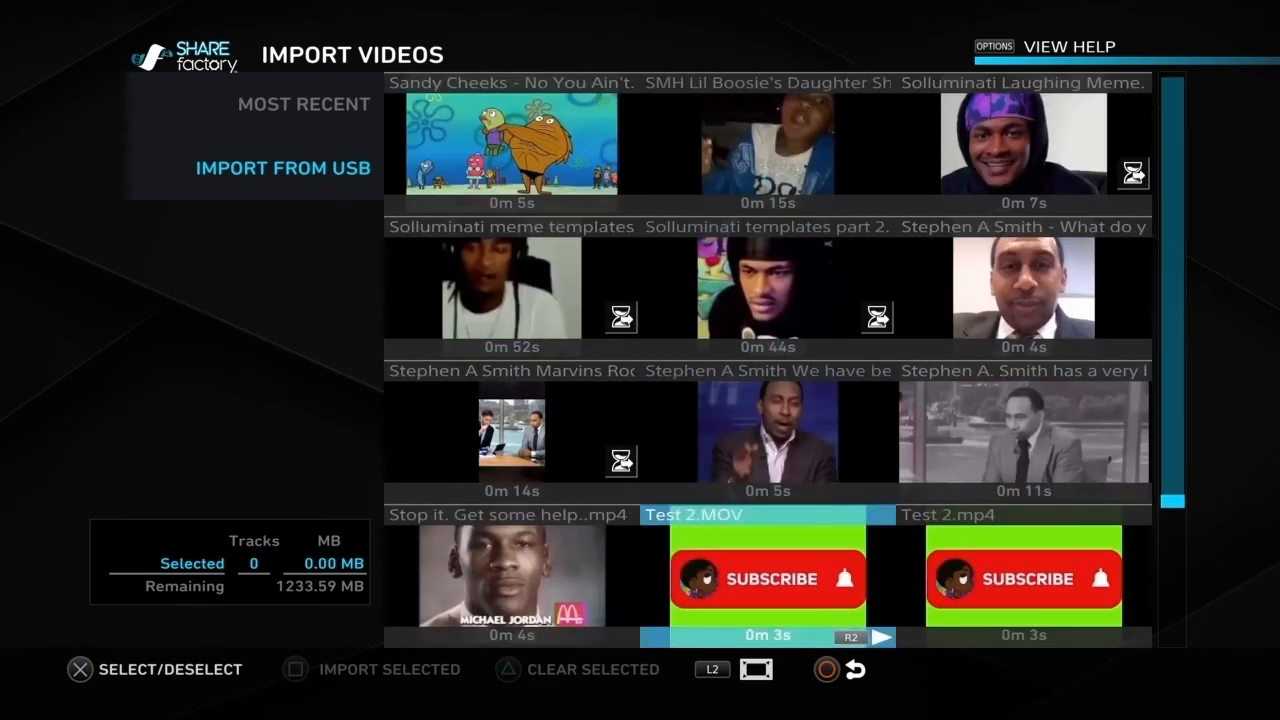
pyautogui.press('Up')
pyautogui.press('Up')
pyautogui.press('Up')
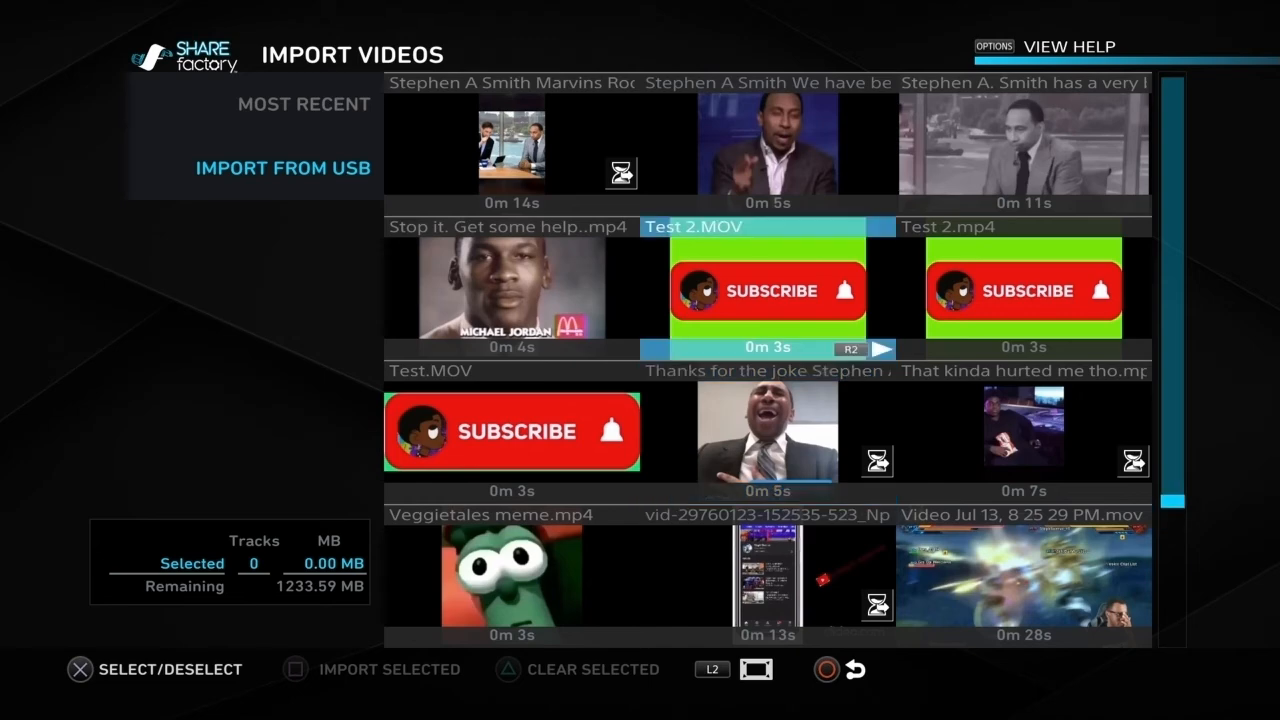
# Step: Browse on past "Veggietales meme.mp4" and preview "Video Jul 13, 8 25 29 PM.mov"
pyautogui.press('Down')
pyautogui.press('Down')
pyautogui.press('Down')
pyautogui.press('Down')
pyautogui.press('Left')
pyautogui.press('Up')
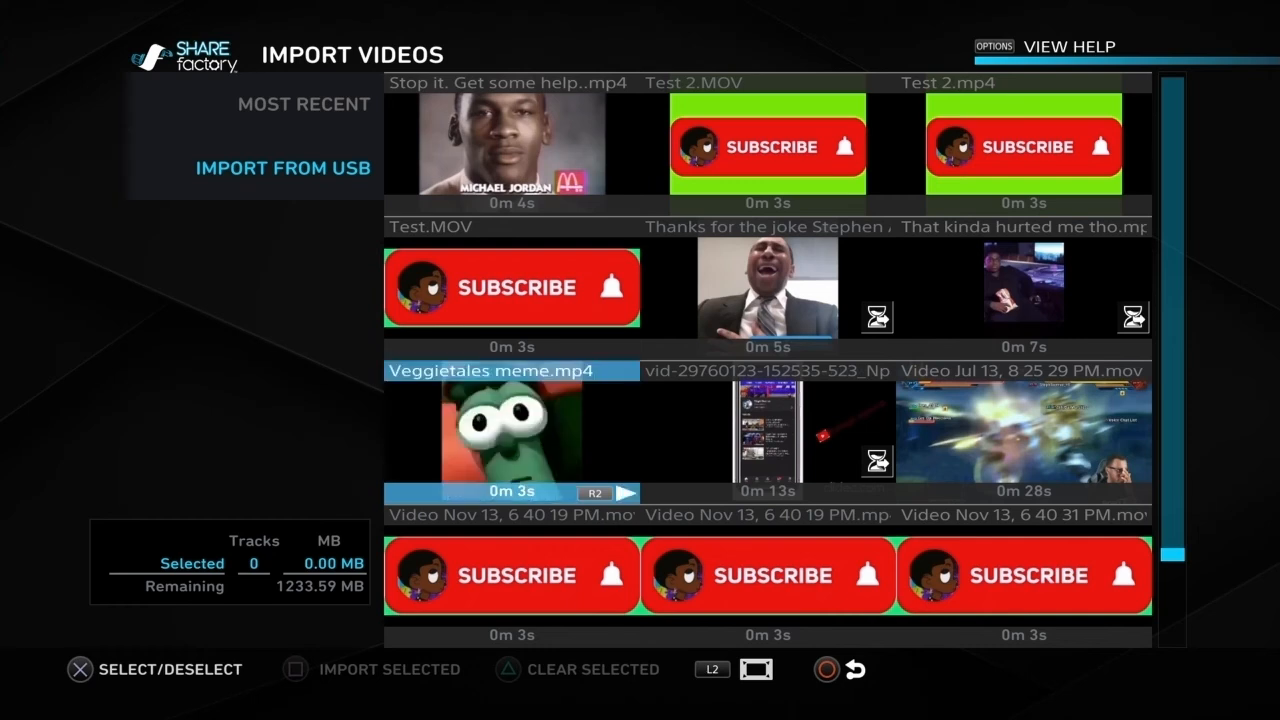
pyautogui.press('Right')
pyautogui.press('Right')
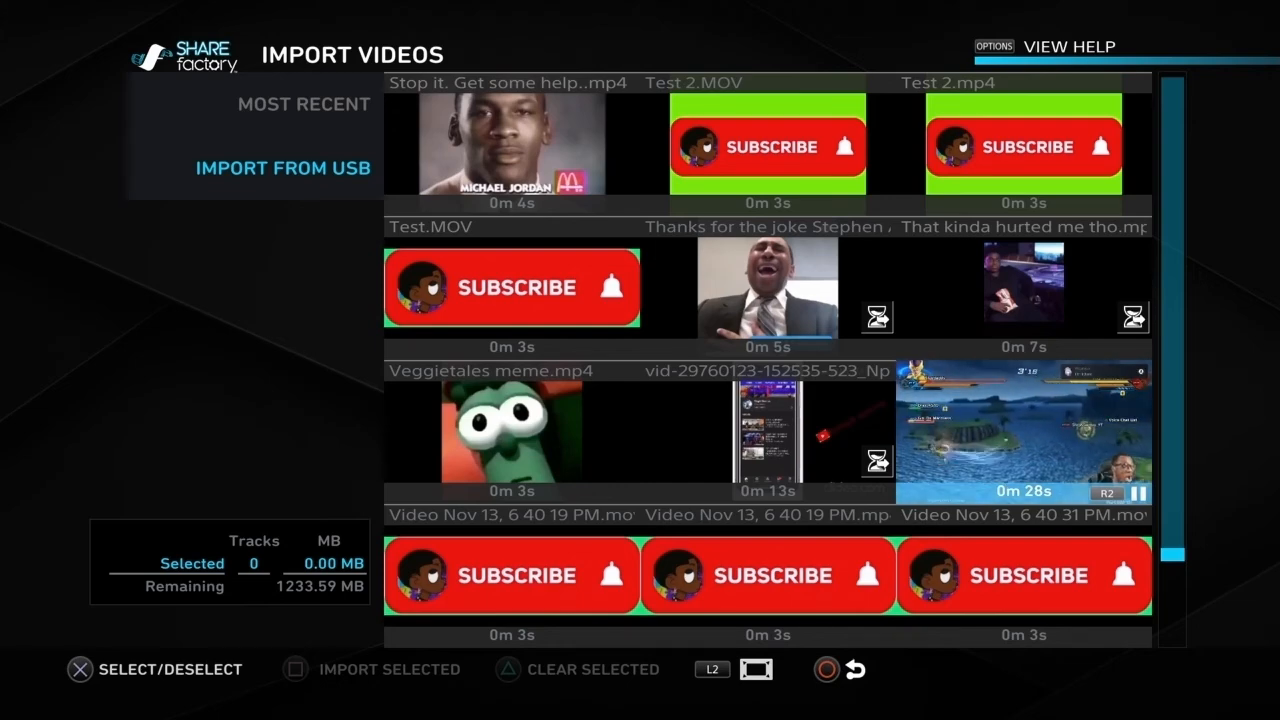
# Step: Look through the remaining USB videos down to "YouTube Outro Layout.mov" and back up to the Stephen A Smith clips
pyautogui.press('Down')
pyautogui.press('Down')
pyautogui.press('Down')
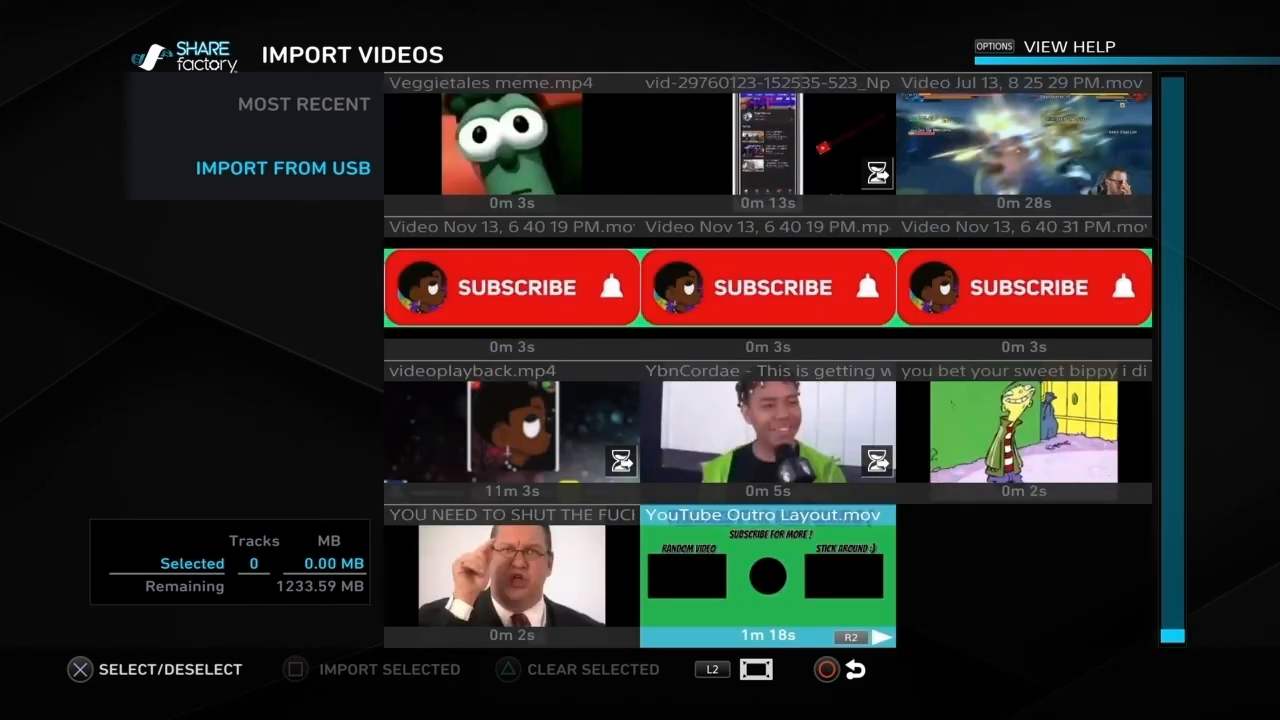
pyautogui.press('Up')
pyautogui.press('Up')
pyautogui.press('Up')
pyautogui.press('Up')
pyautogui.press('Down')
pyautogui.press('Down')
pyautogui.press('Down')
pyautogui.press('Down')
pyautogui.press('Up')
pyautogui.press('Up')
pyautogui.press('Up')
pyautogui.press('Up')
pyautogui.press('Up')
pyautogui.press('Up')
pyautogui.press('Up')
pyautogui.press('Up')
pyautogui.press('Up')
pyautogui.press('Up')
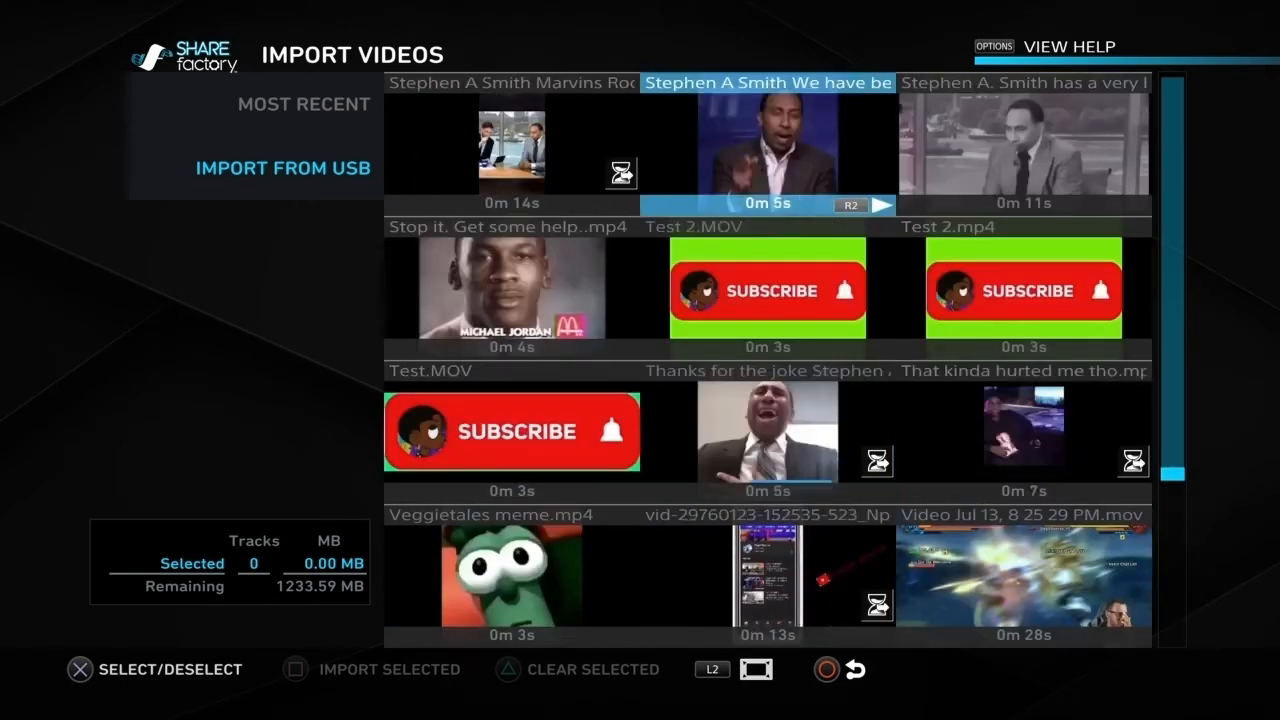
pyautogui.press('Up')
pyautogui.press('Down')
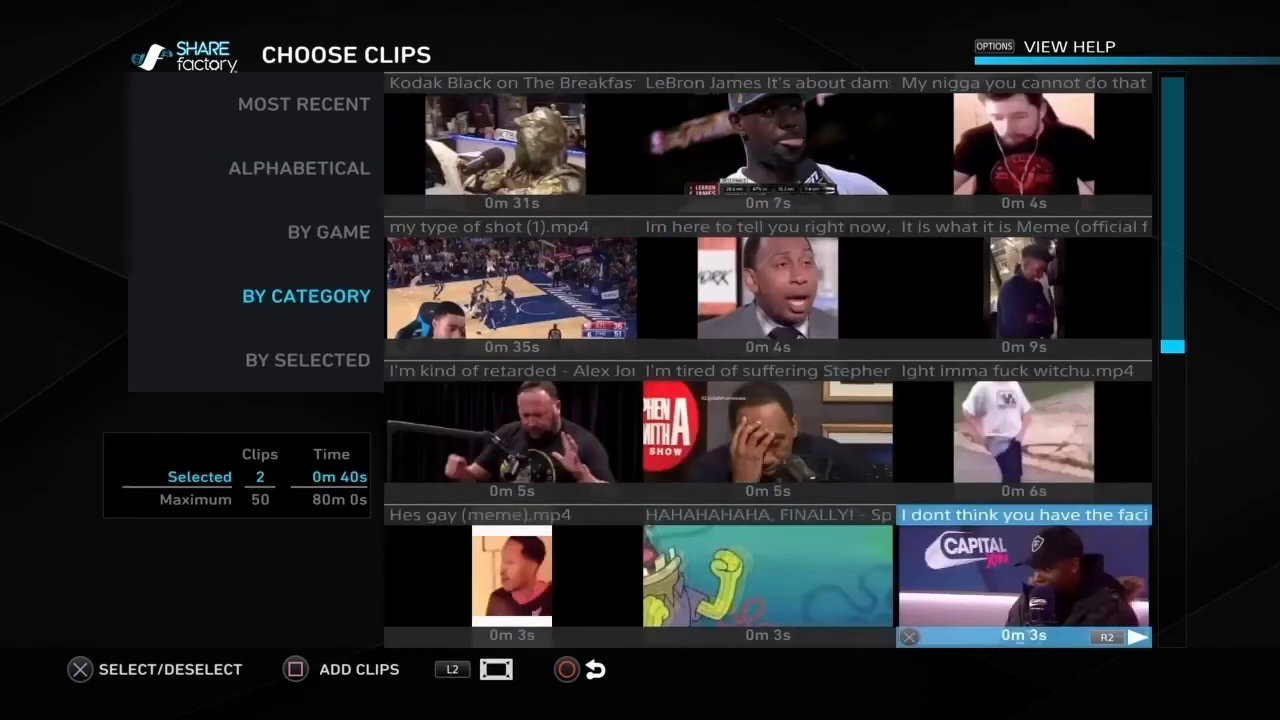
# Step: Add the Berleezy and Breakfast Club laughing meme clips after the gameplay clip and play them in the timeline
pyautogui.press('Down')
pyautogui.press('Down')
pyautogui.press('Down')
pyautogui.press('Down')
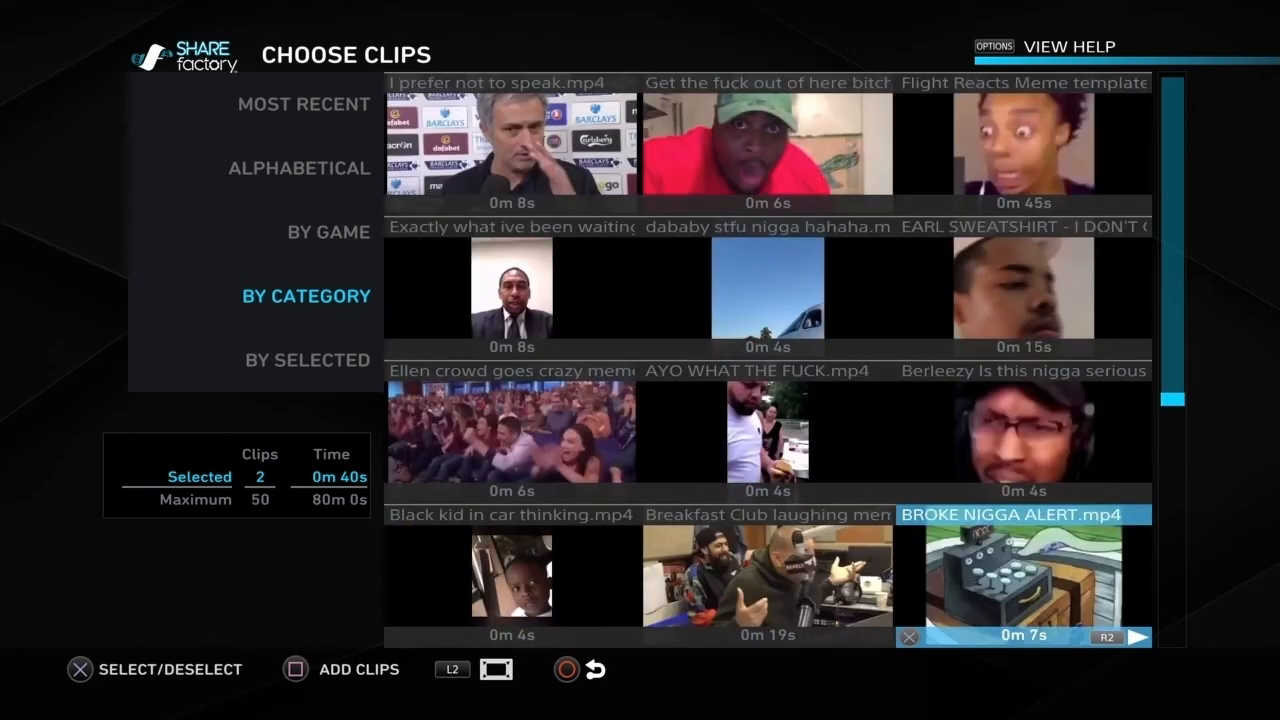
pyautogui.press('Return')
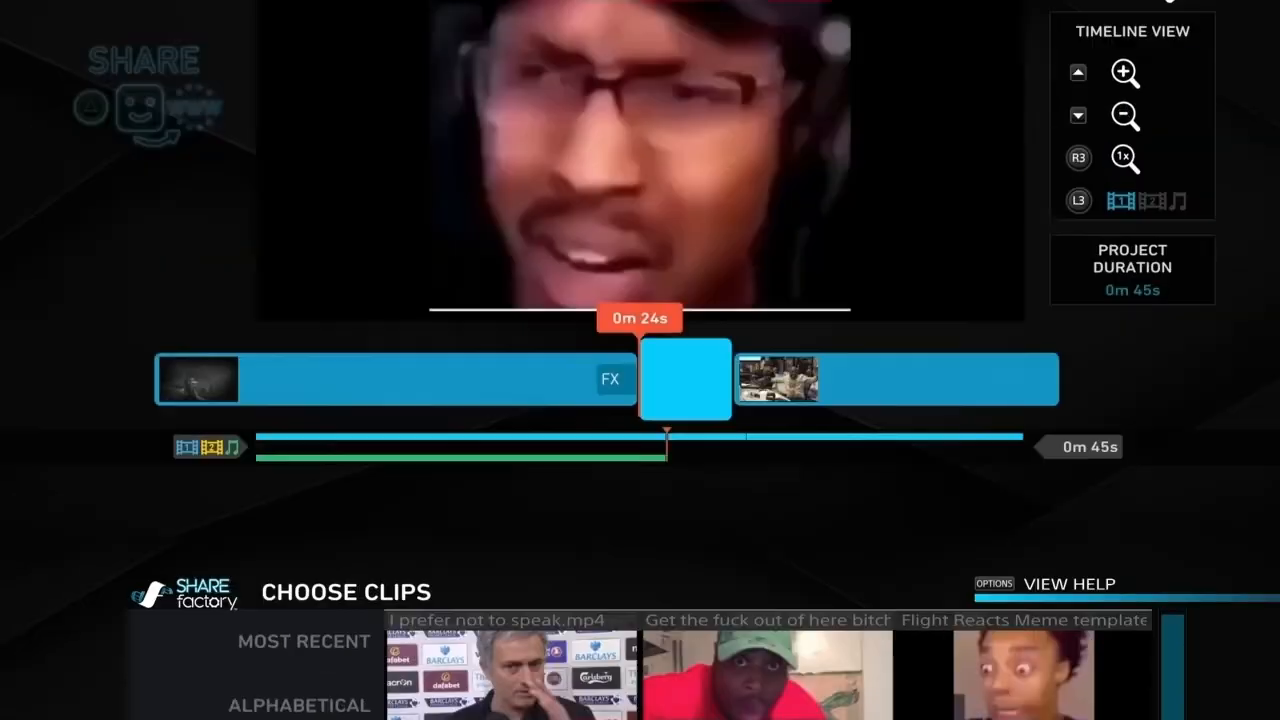
pyautogui.press('Left')
pyautogui.press('space')
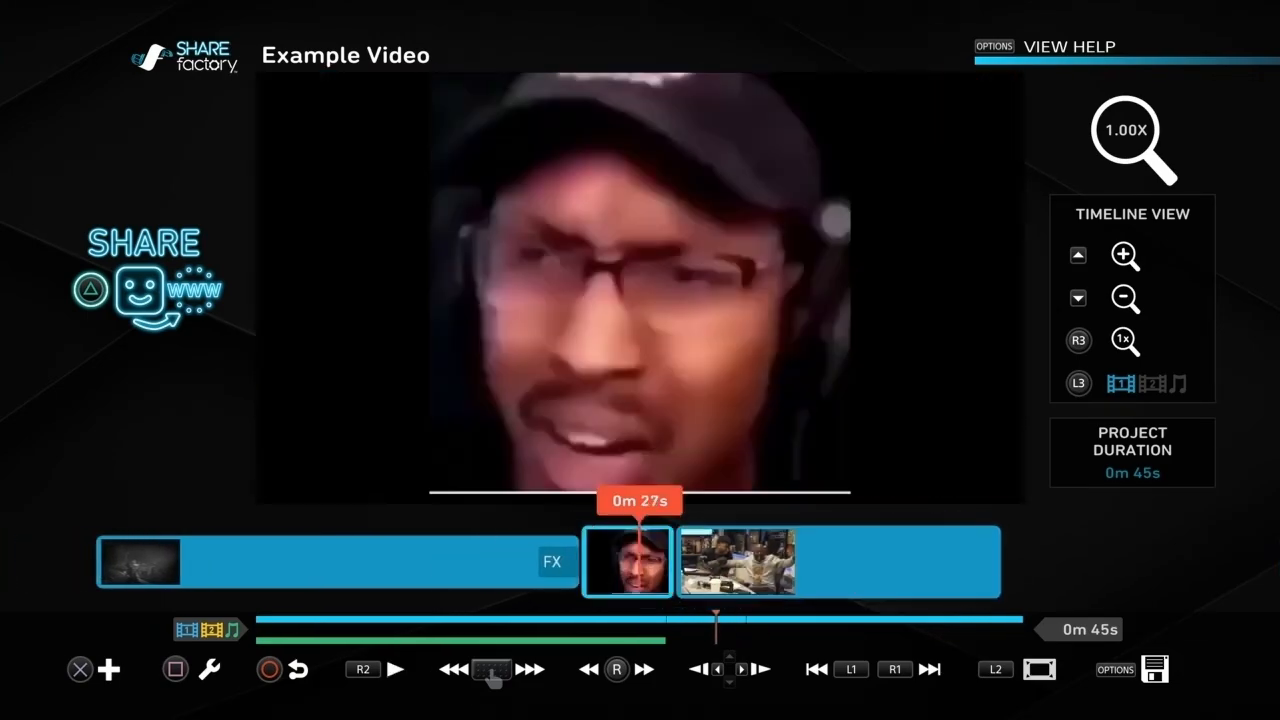
# Step: Split the black-and-white gameplay clip at 0m 9s
pyautogui.hscroll(-10, 640, 562)
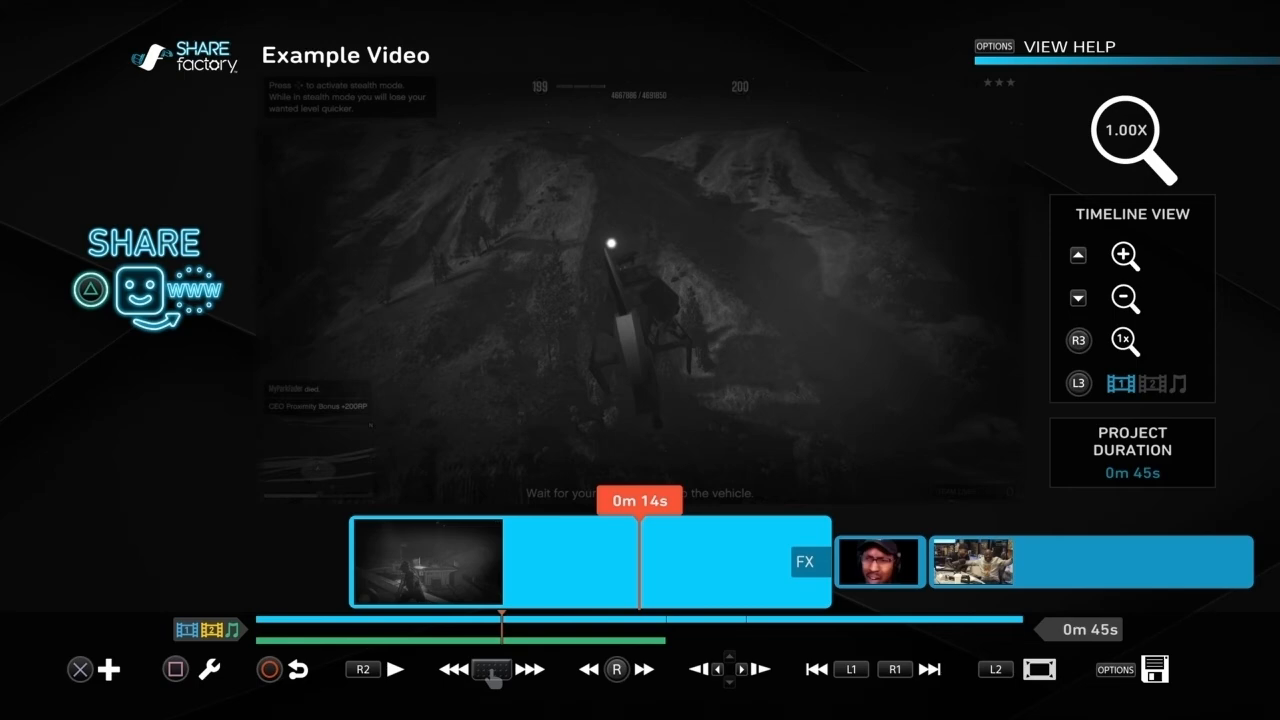
pyautogui.press('Return')
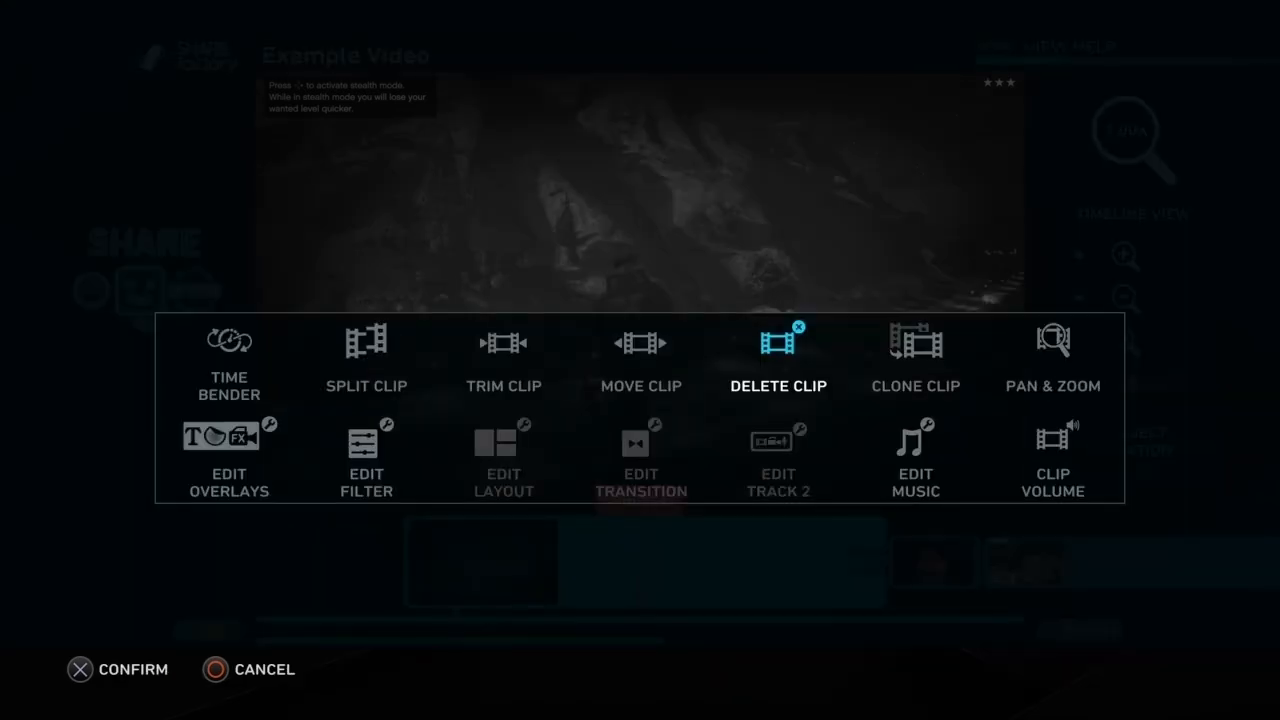
pyautogui.press('Return')
pyautogui.hscroll(1, 640, 562)
pyautogui.hscroll(-4, 640, 562)
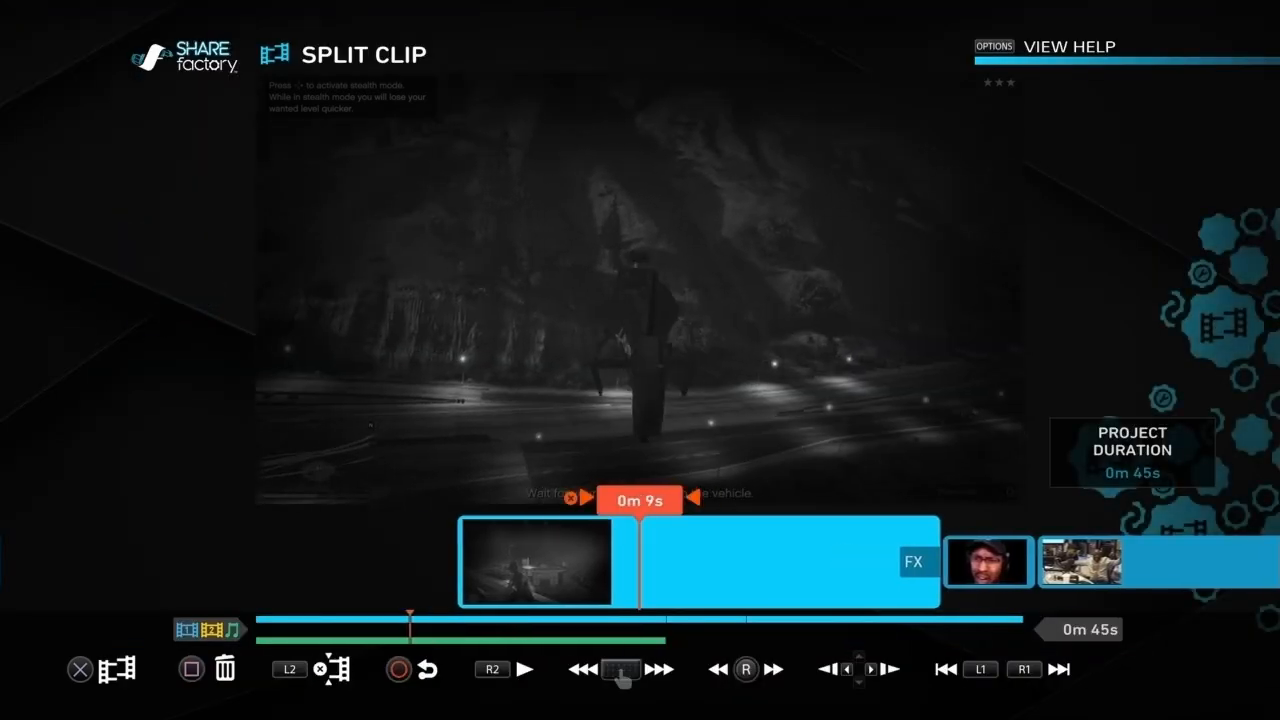
pyautogui.hscroll(-1, 640, 562)
pyautogui.hscroll(1, 640, 562)
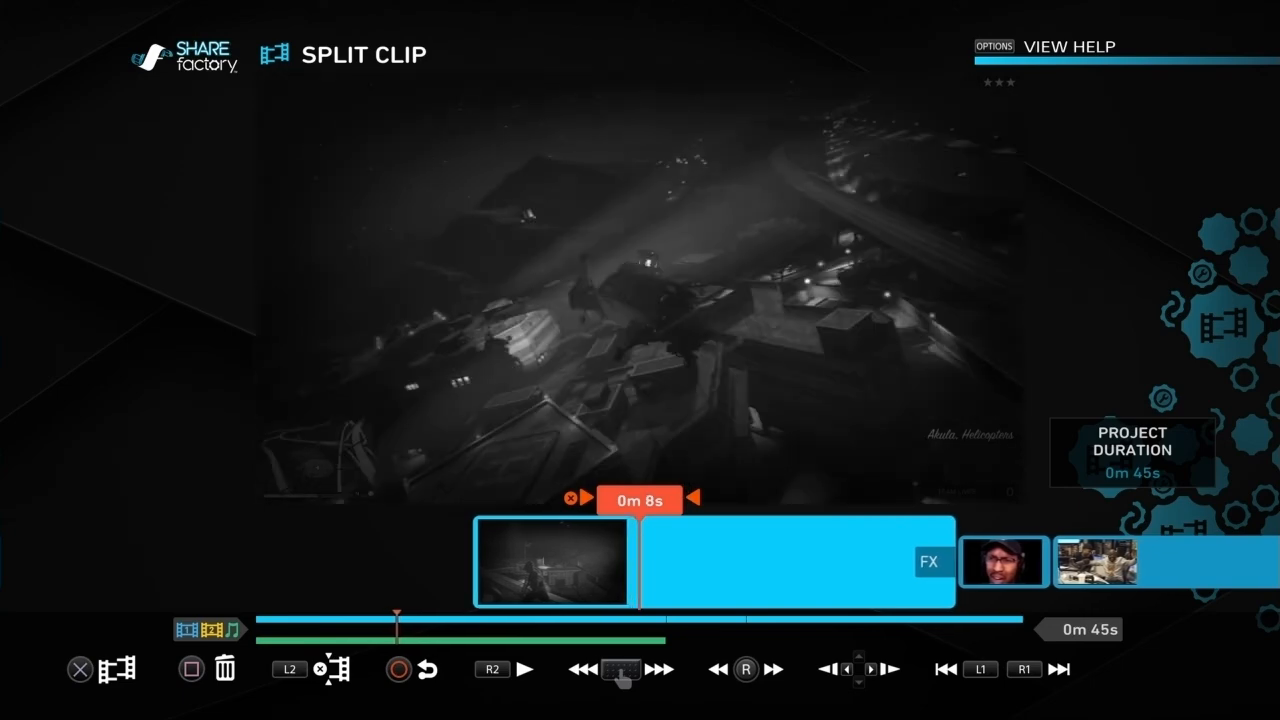
pyautogui.hscroll(1, 640, 562)
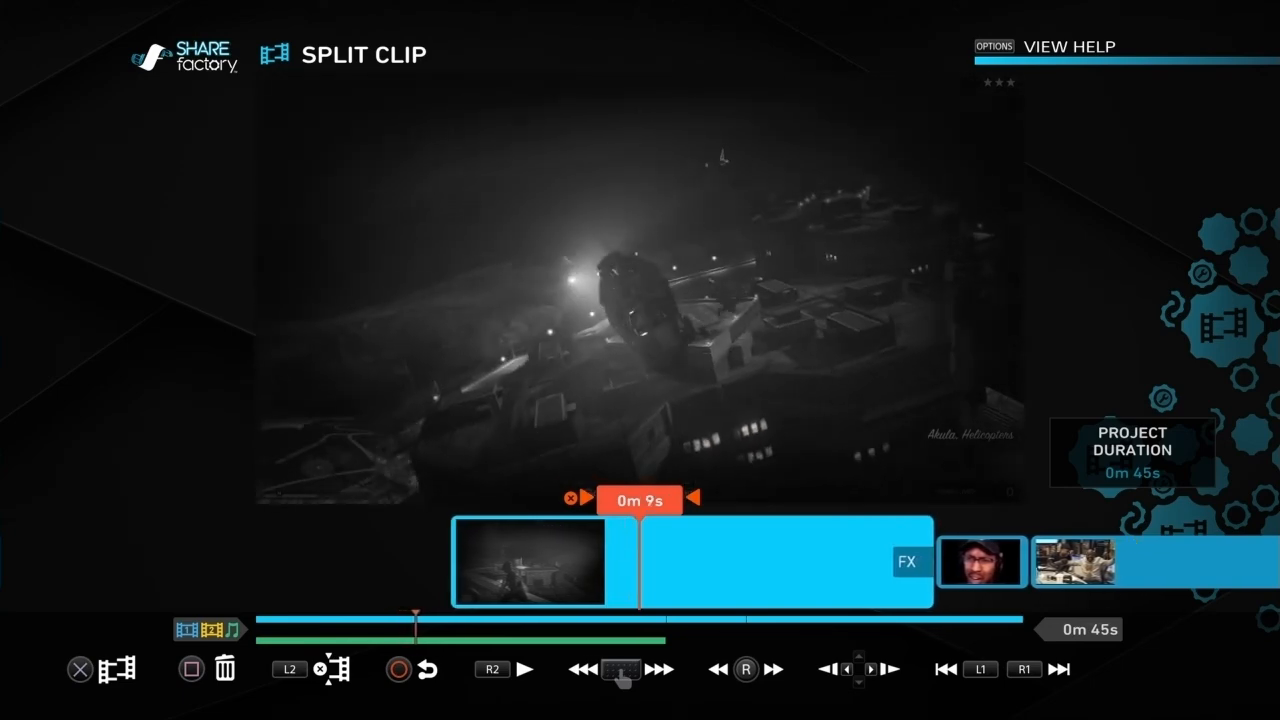
pyautogui.press('Return')
# Step: Move the Berleezy meme clip between the two halves of the split gameplay clip
pyautogui.press('Return')
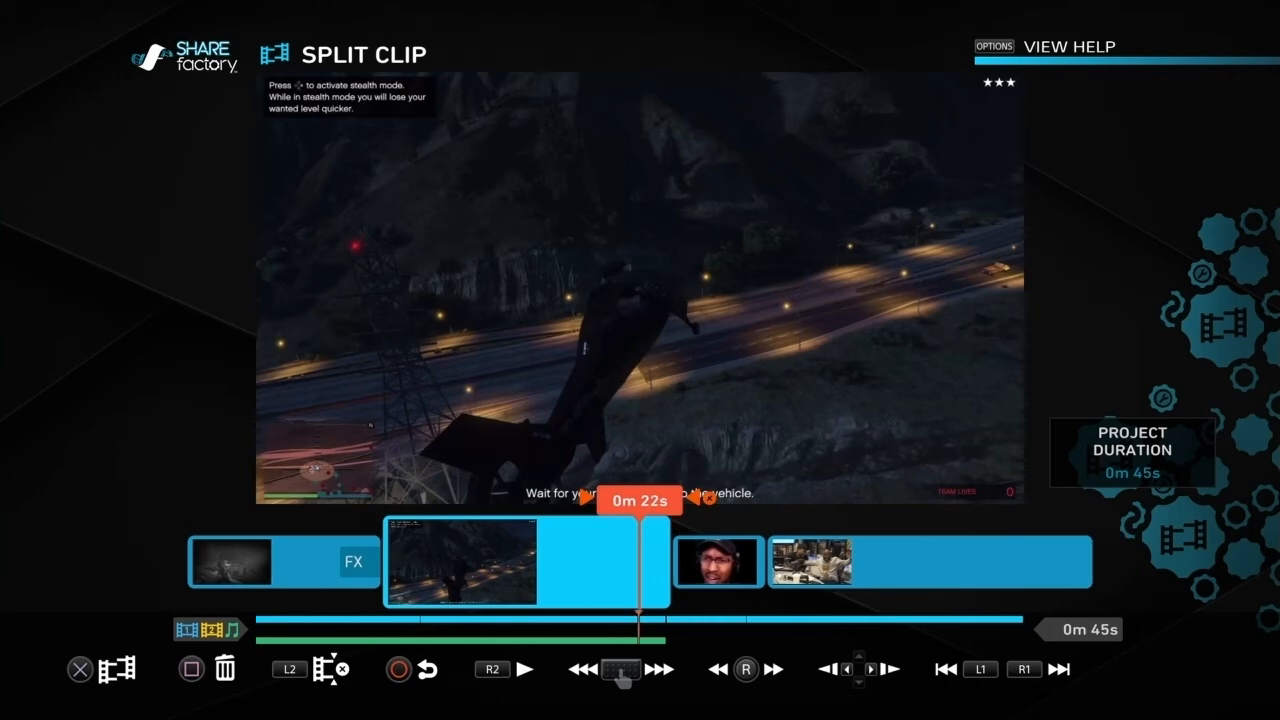
pyautogui.hscroll(2, 640, 562)
pyautogui.press('Escape')
pyautogui.press('Return')
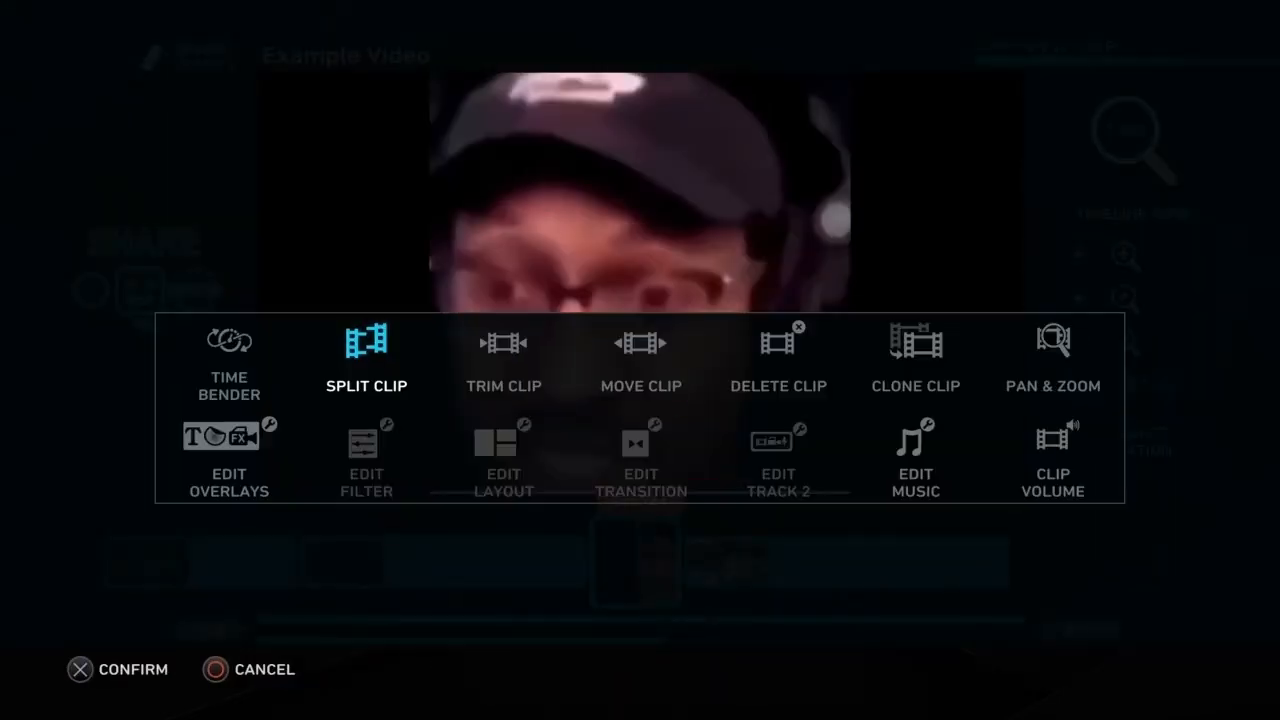
pyautogui.press('Right')
pyautogui.press('Return')
pyautogui.press('Left')
pyautogui.press('Return')
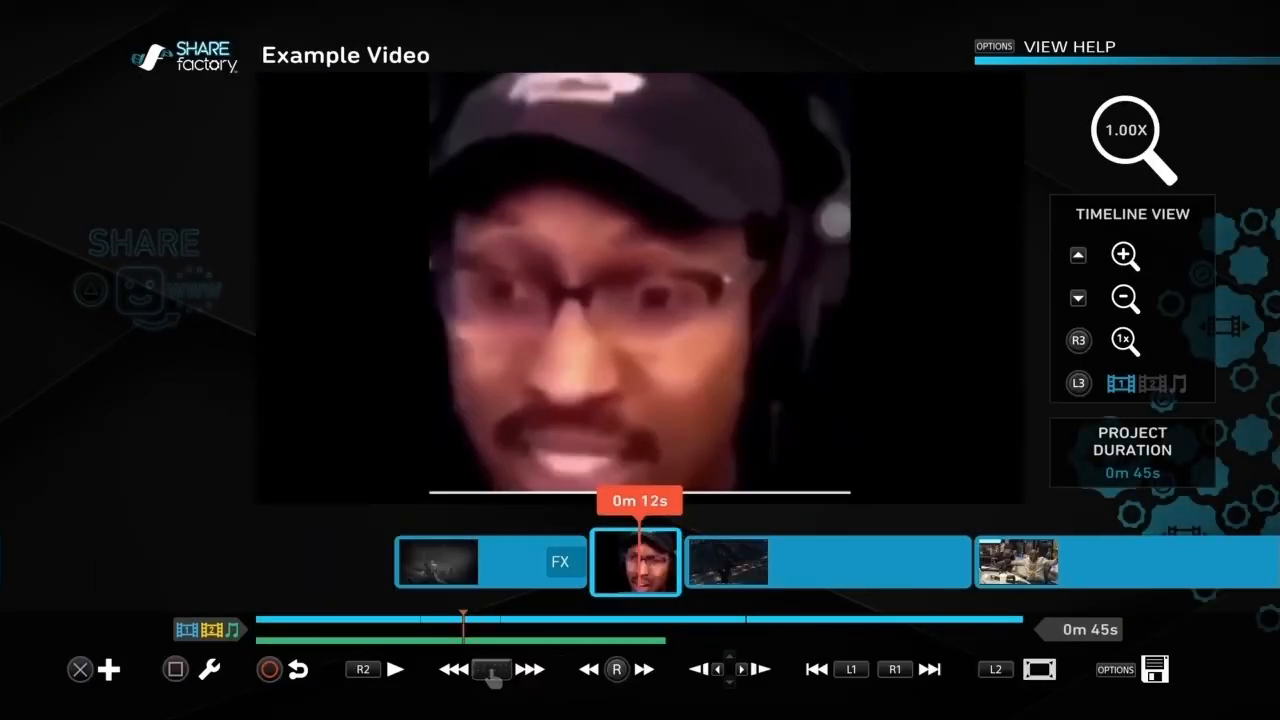
# Step: Go to 0m 37s in the Breakfast Club clip and open Split Clip there
pyautogui.press('Right')
pyautogui.press('Right')
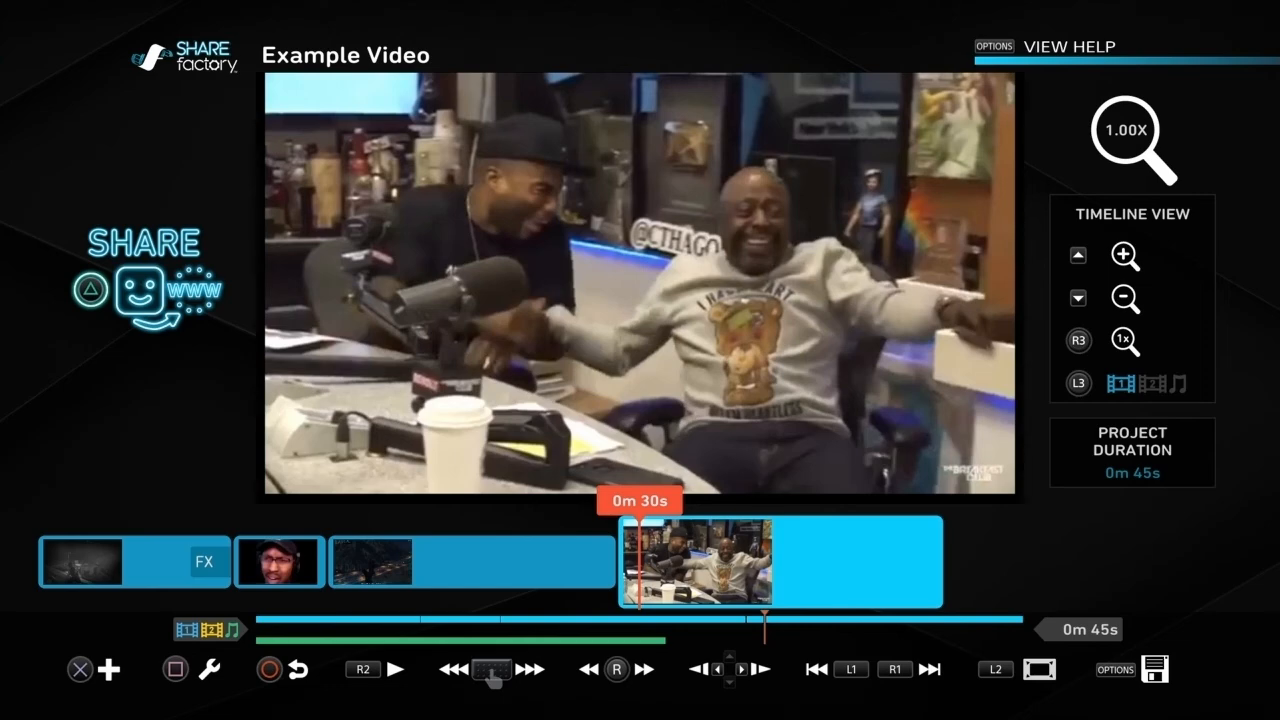
pyautogui.press('Return')
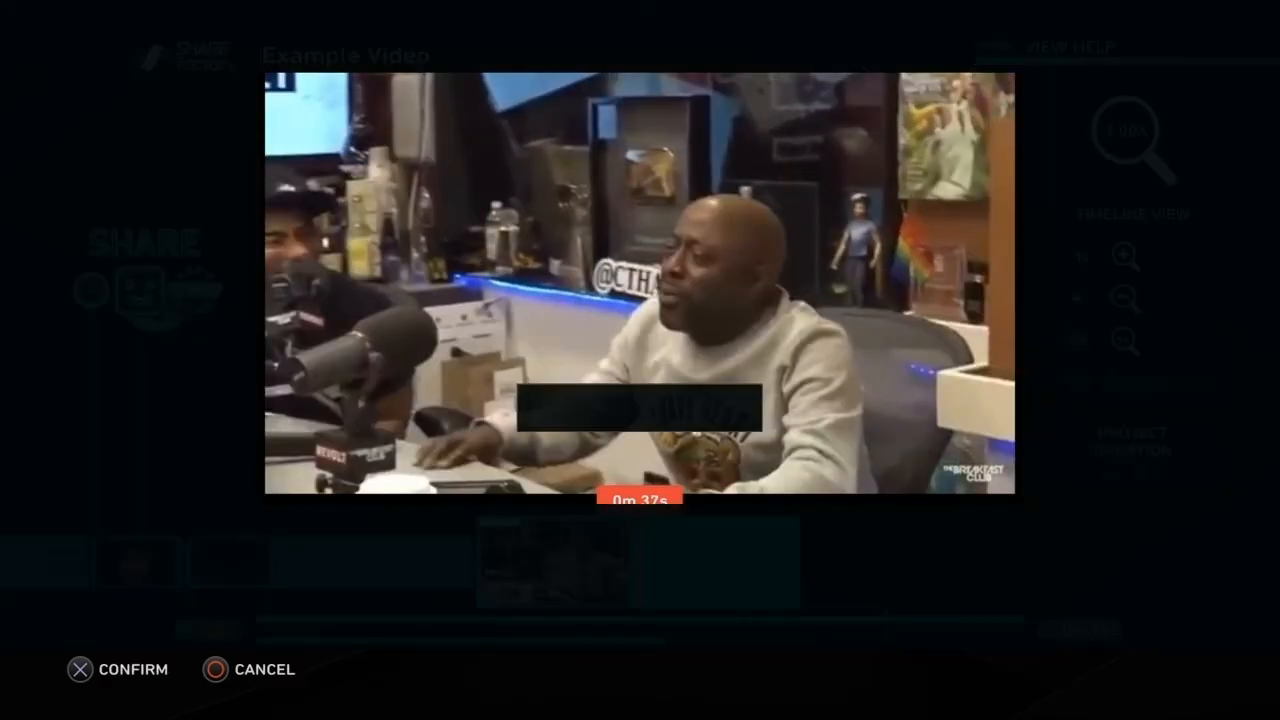
pyautogui.press('Left')
pyautogui.press('Return')
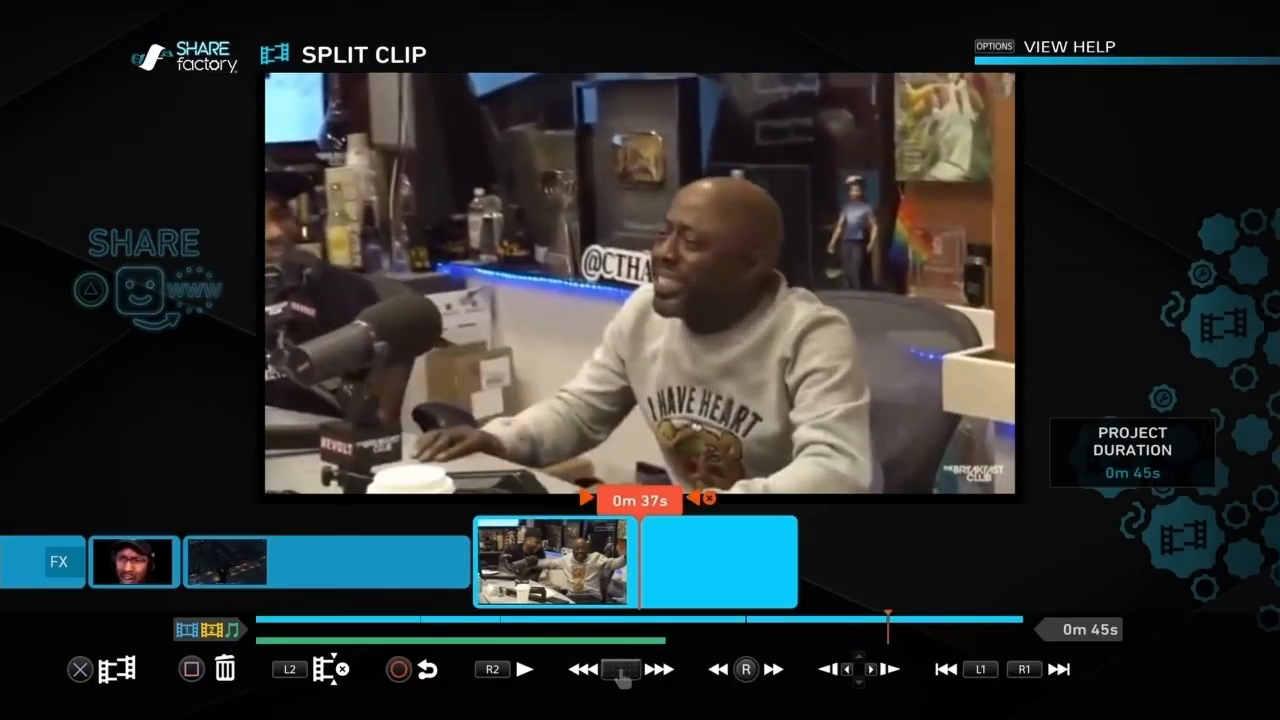
# Step: Open Add Transition for the first gameplay clip and look through the Cinematic transitions, previewing the first STATIC one
pyautogui.press('Down')
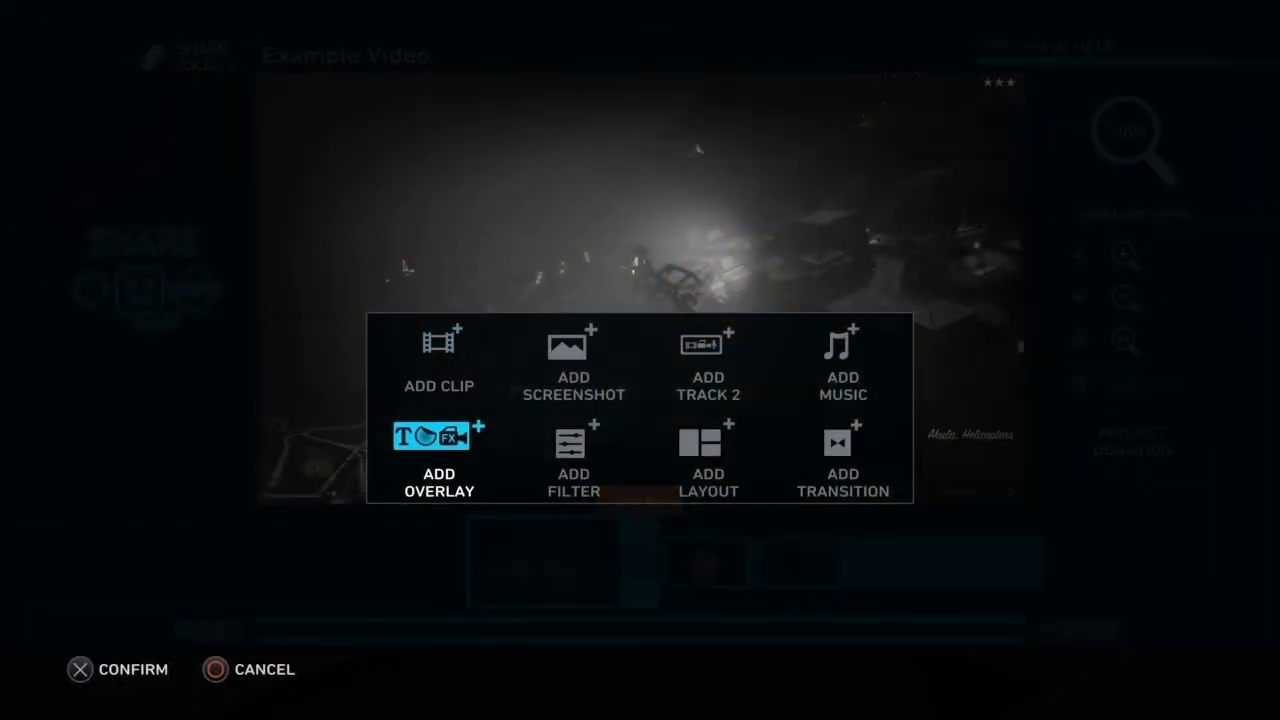
pyautogui.press('Return')
pyautogui.press('Down')
pyautogui.press('Up')
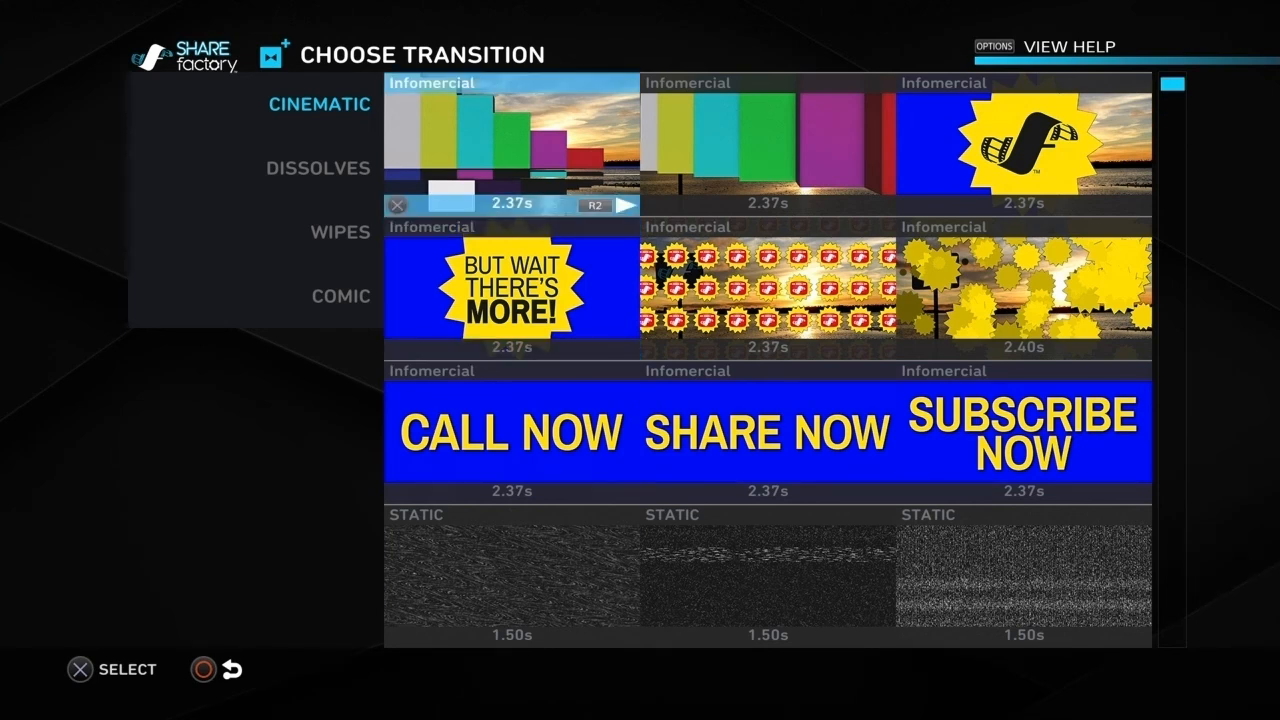
pyautogui.press('Right')
pyautogui.press('Right')
pyautogui.press('Down')
pyautogui.press('Down')
pyautogui.press('Down')
pyautogui.press('Left')
pyautogui.press('Left')
pyautogui.press('Down')
pyautogui.press('Down')
pyautogui.press('Up')
pyautogui.press('Up')
pyautogui.press('Right')
pyautogui.press('Right')
pyautogui.press('Left')
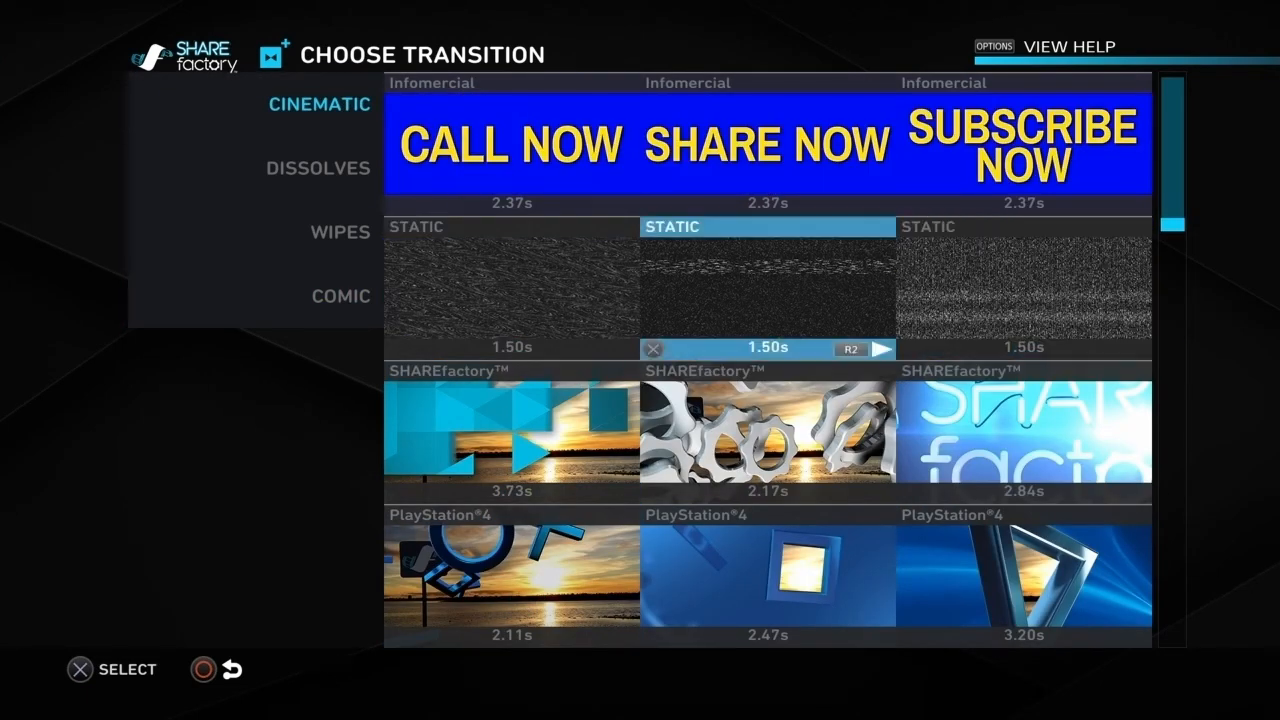
pyautogui.press('Left')
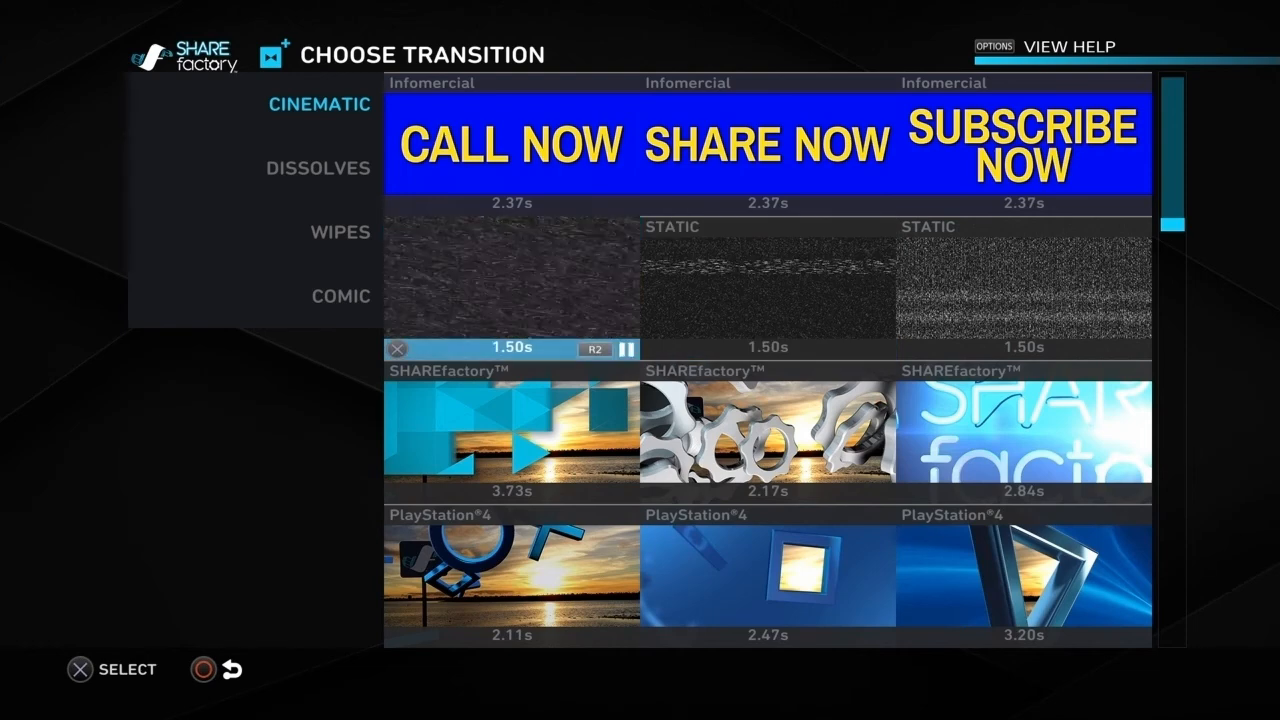
# Step: Look through the Infomercial transitions in the Cinematic category, previewing several of them
pyautogui.press('Up')
pyautogui.press('Up')
pyautogui.press('Up')
pyautogui.press('Down')
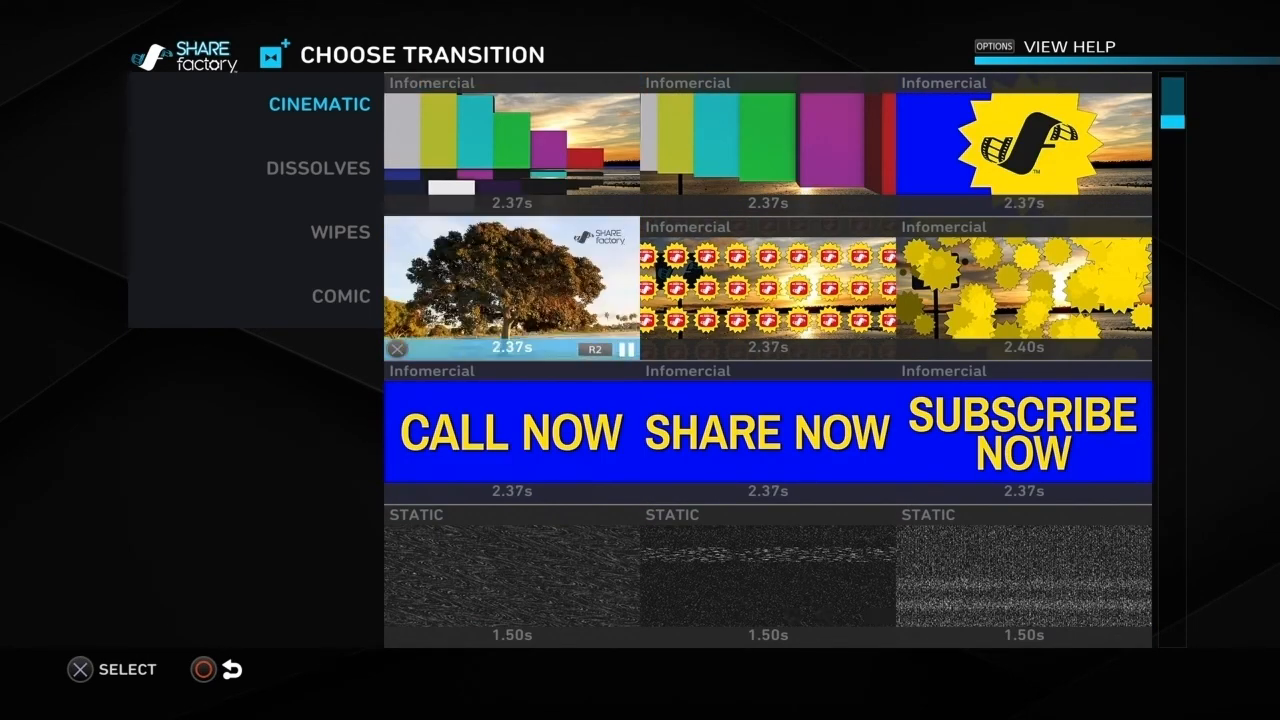
pyautogui.press('Down')
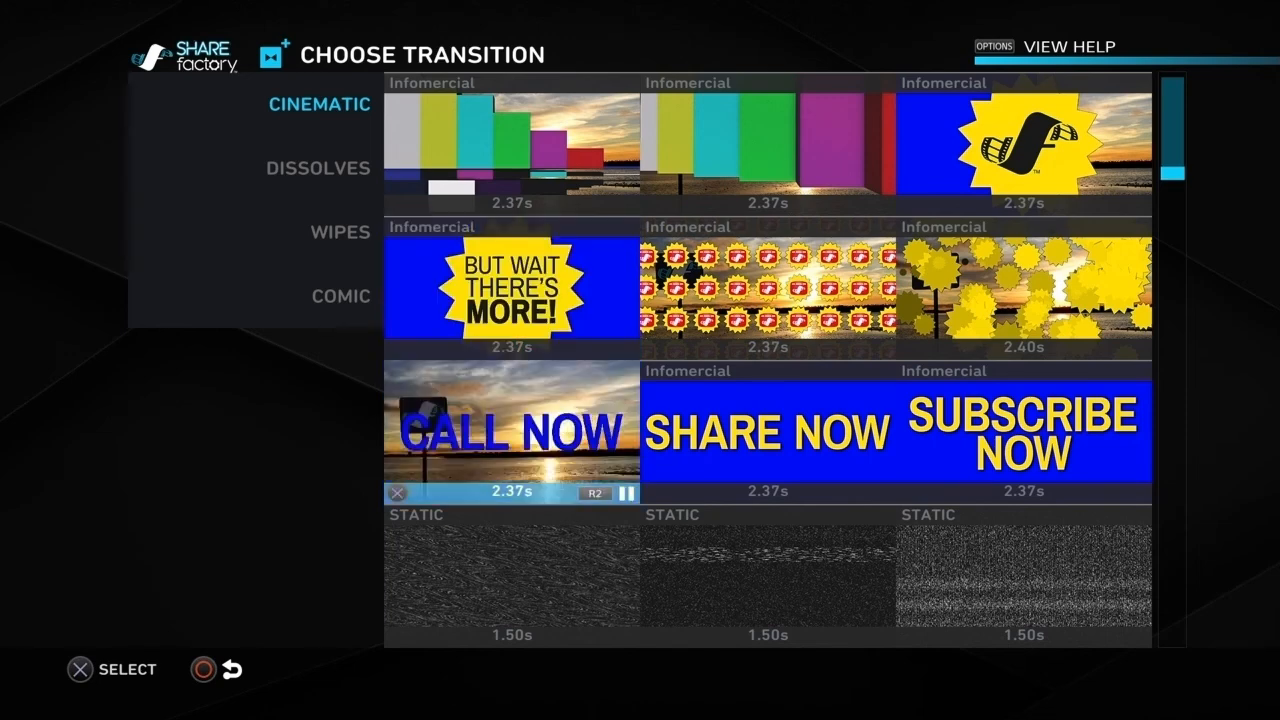
pyautogui.press('Up')
pyautogui.press('Right')
pyautogui.press('Right')
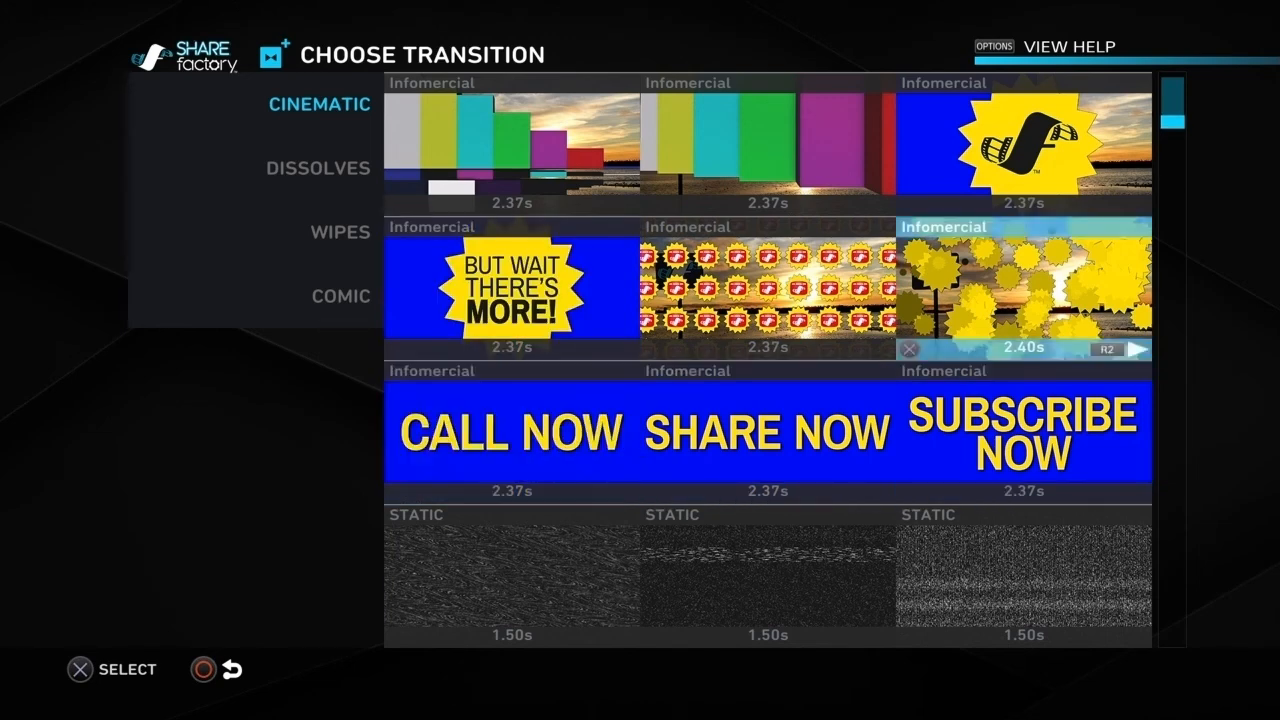
pyautogui.press('Up')
pyautogui.press('Left')
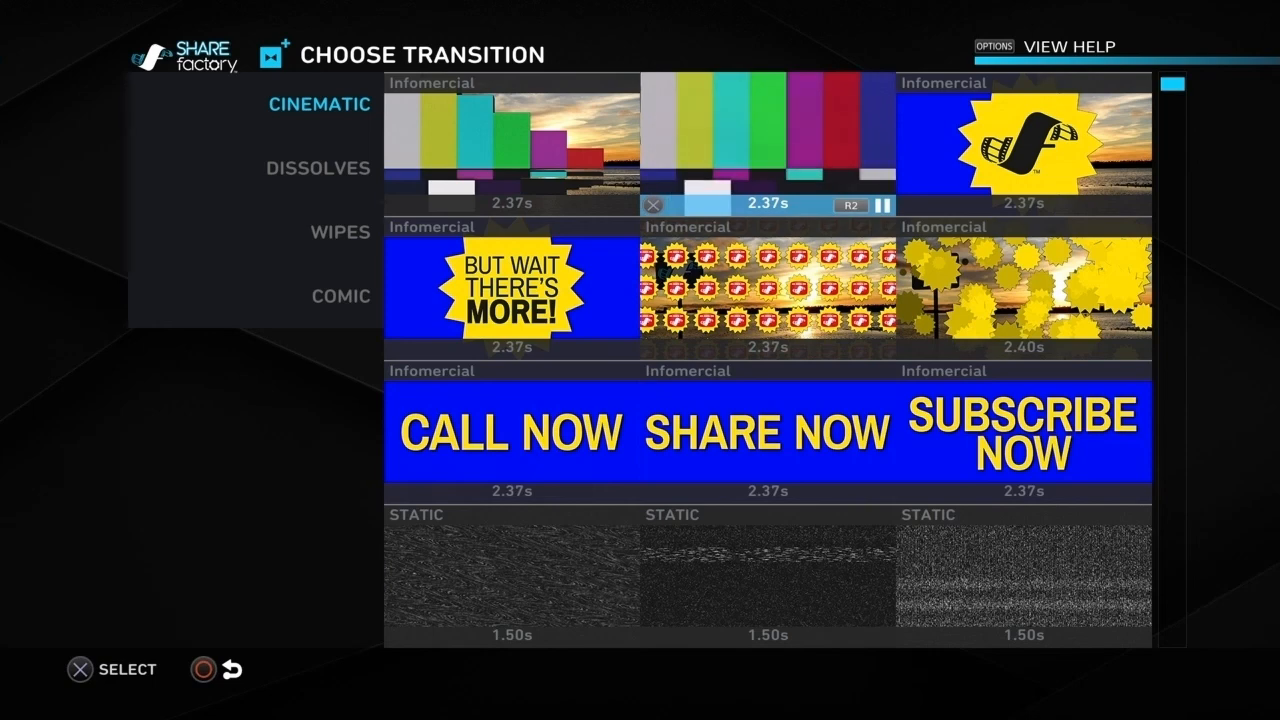
pyautogui.press('Left')
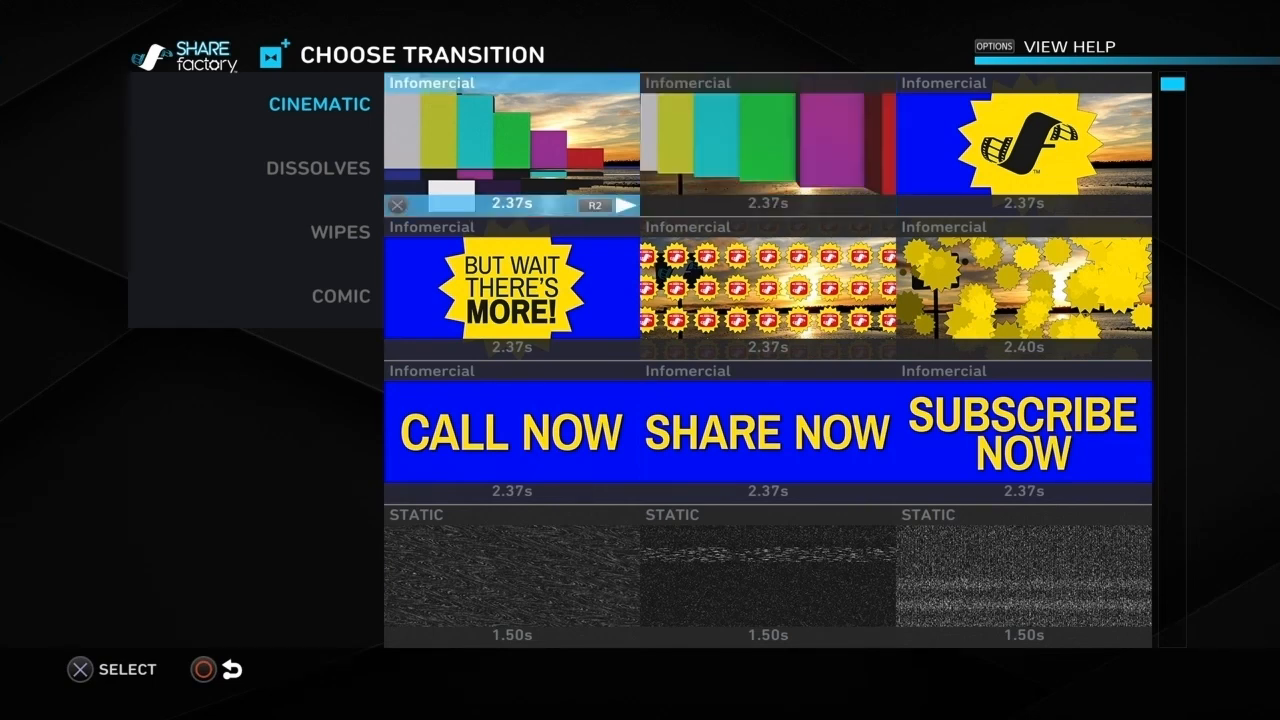
# Step: Add the Cross Fade dissolve between the first gameplay clip and the meme clip, and play the result back
pyautogui.press('Left')
pyautogui.press('Down')
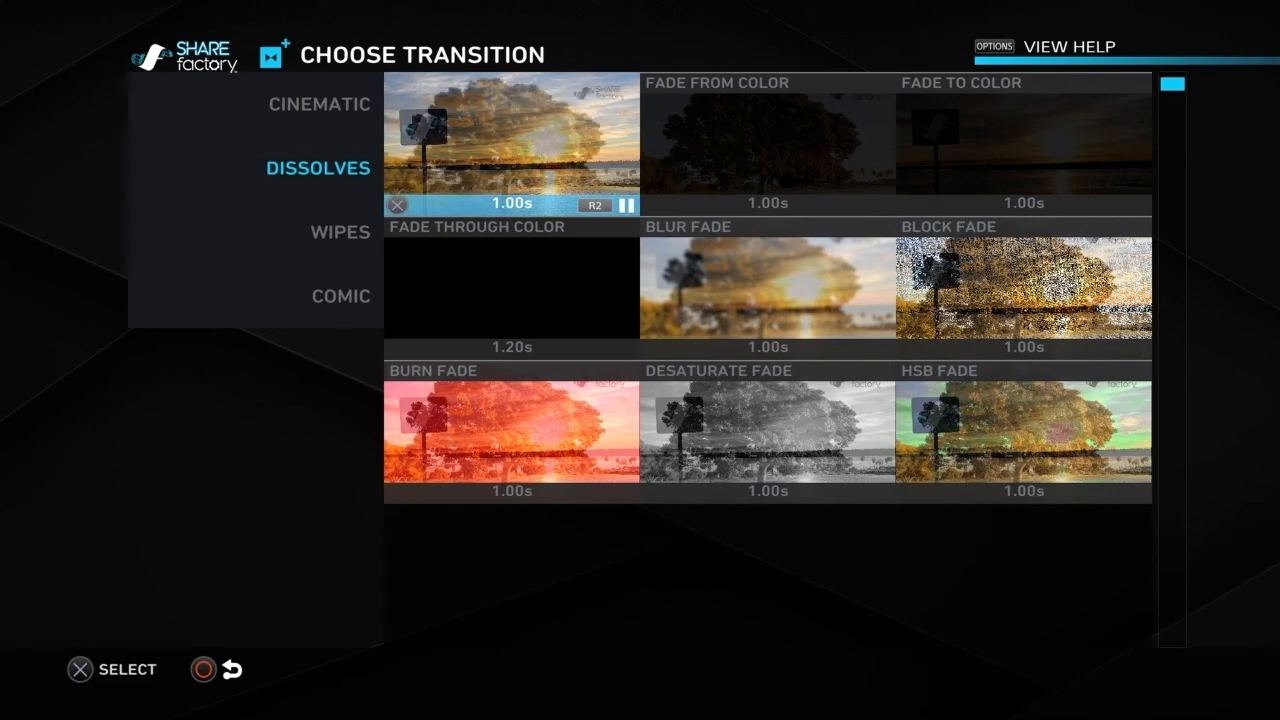
pyautogui.press('Return')
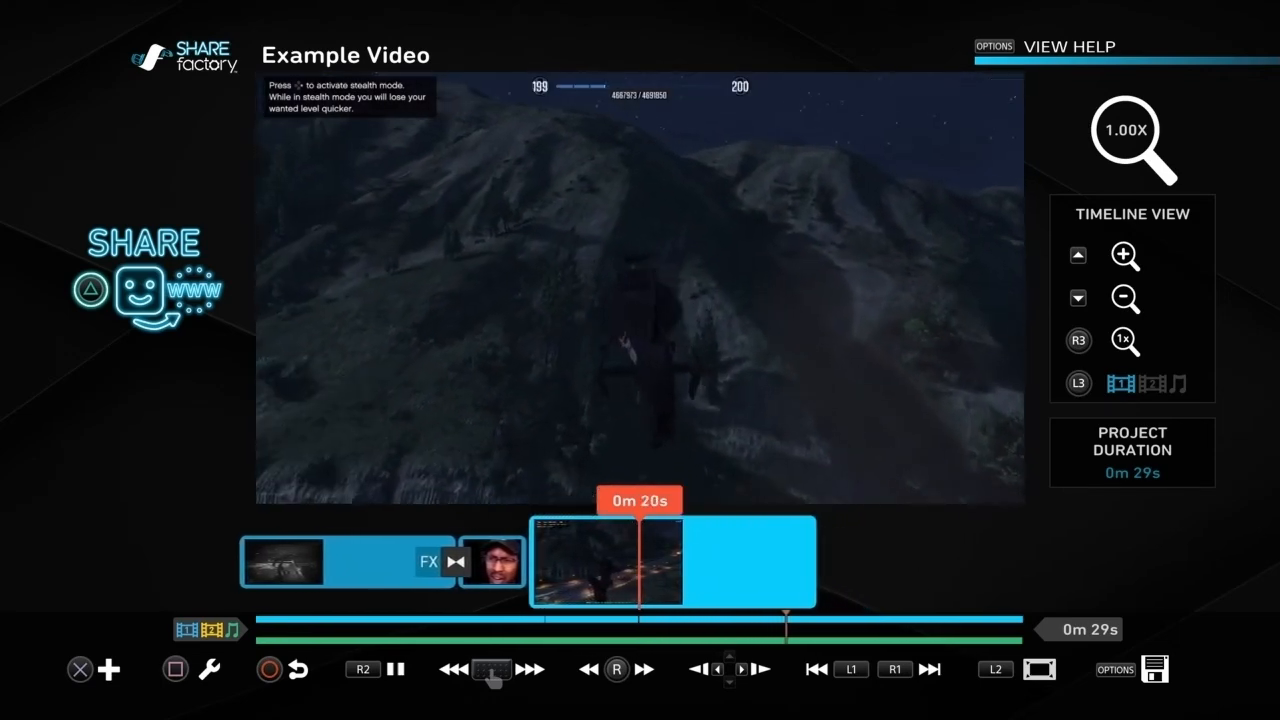
pyautogui.press('R2')
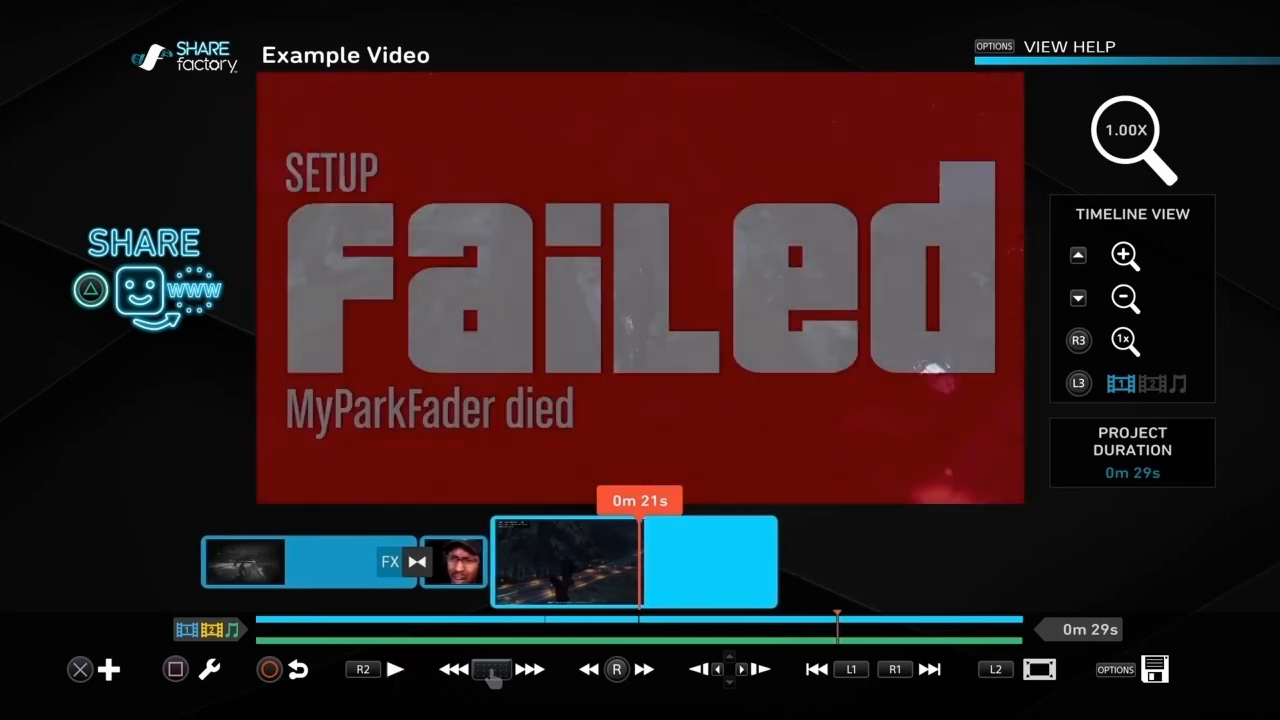
# Step: Replace the transition between the first gameplay clip and the meme clip with the Fade To Color dissolve
pyautogui.press('Left')
pyautogui.press('square')
pyautogui.press('x')
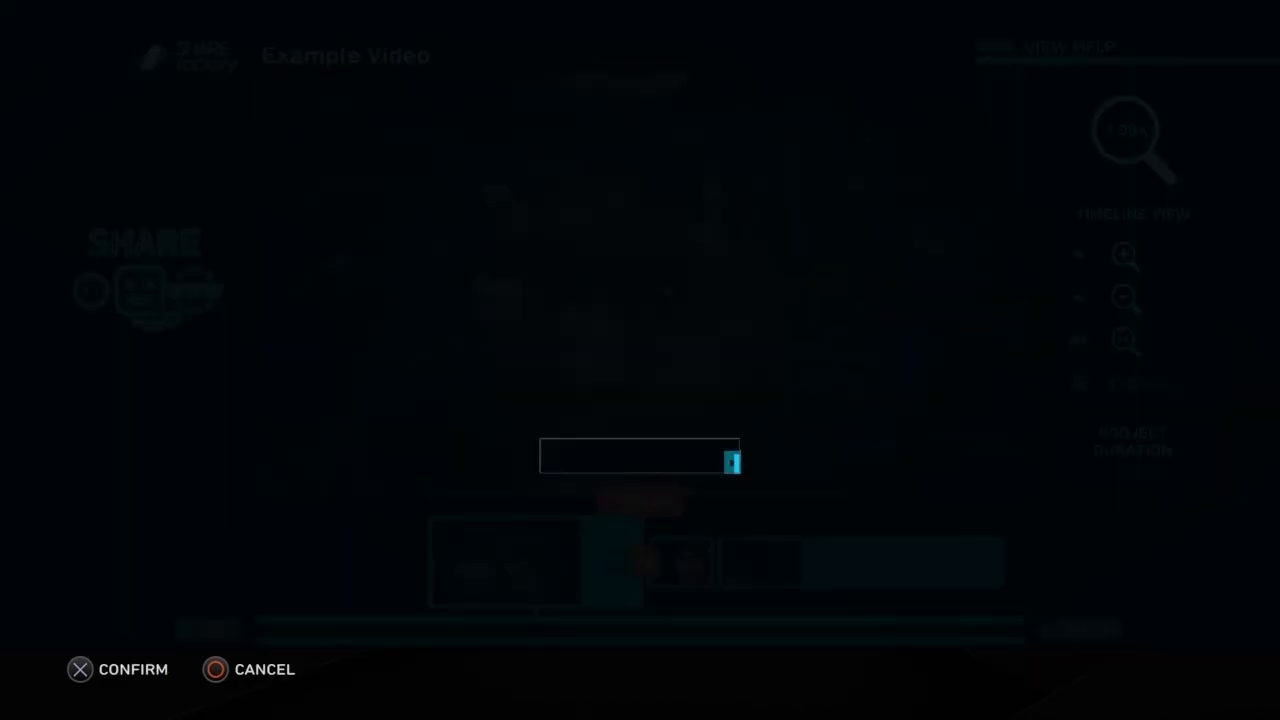
pyautogui.press('x')
pyautogui.press('Down')
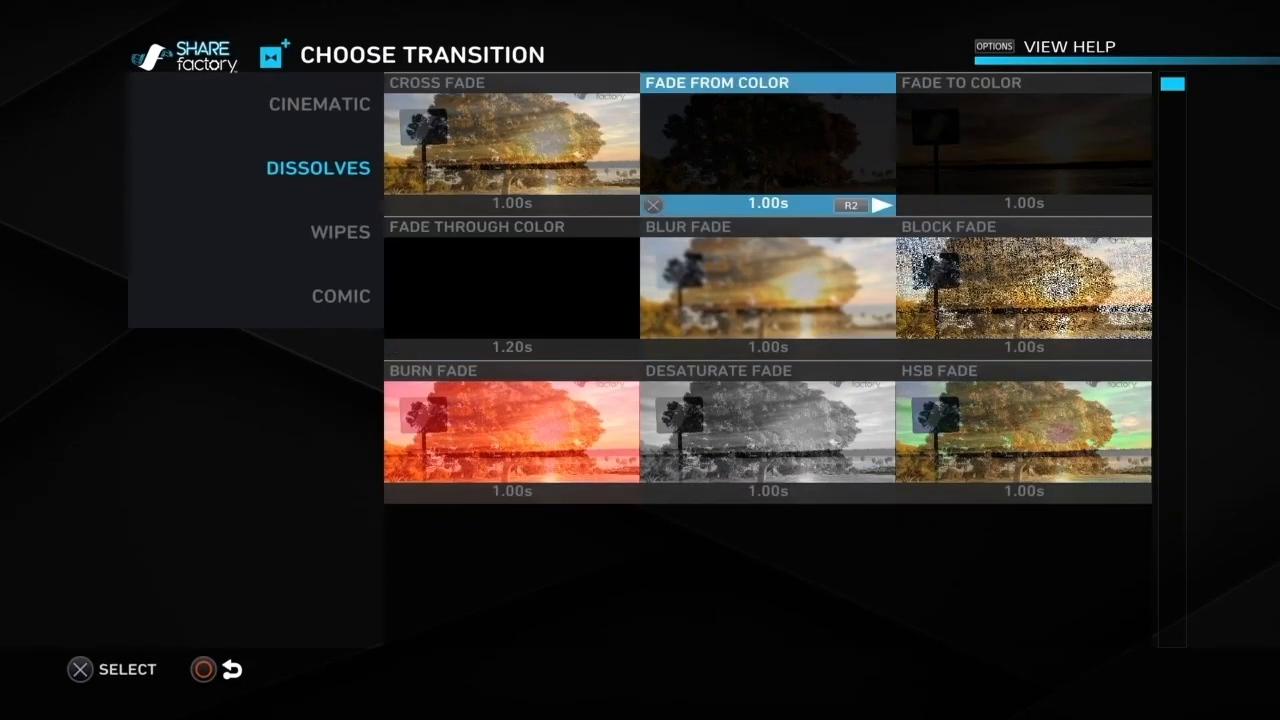
pyautogui.press('R2')
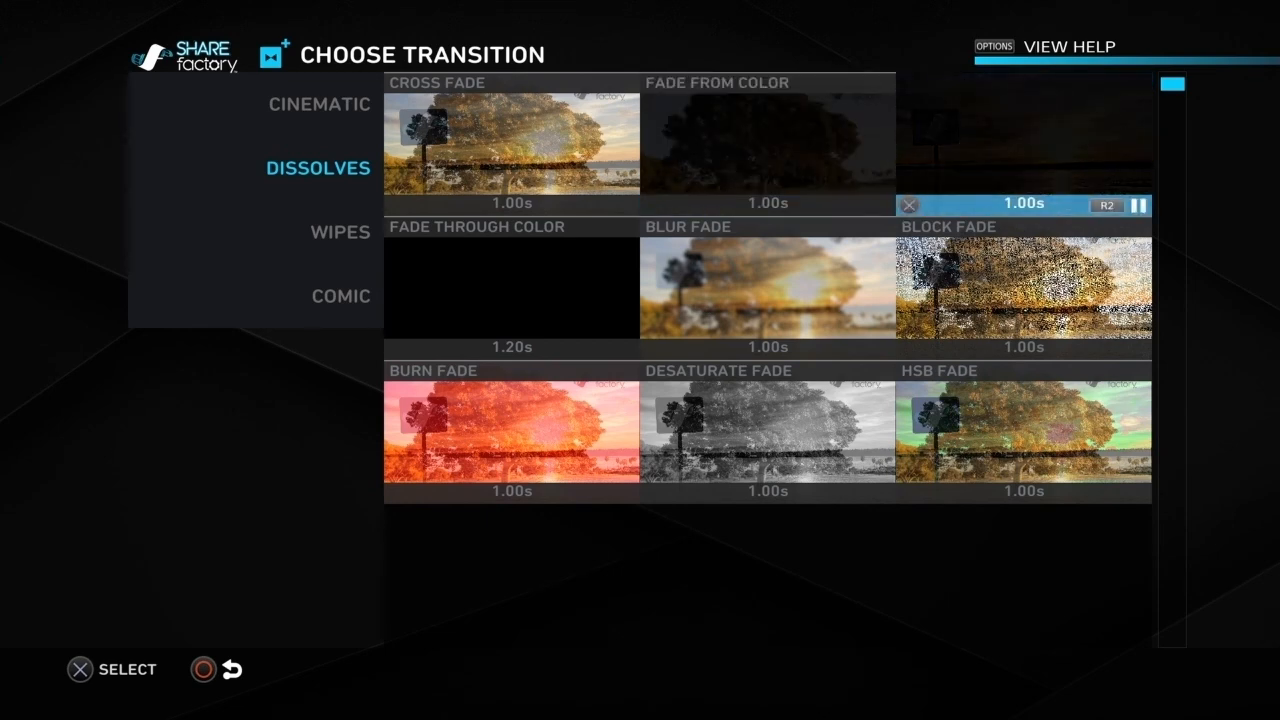
pyautogui.press('x')
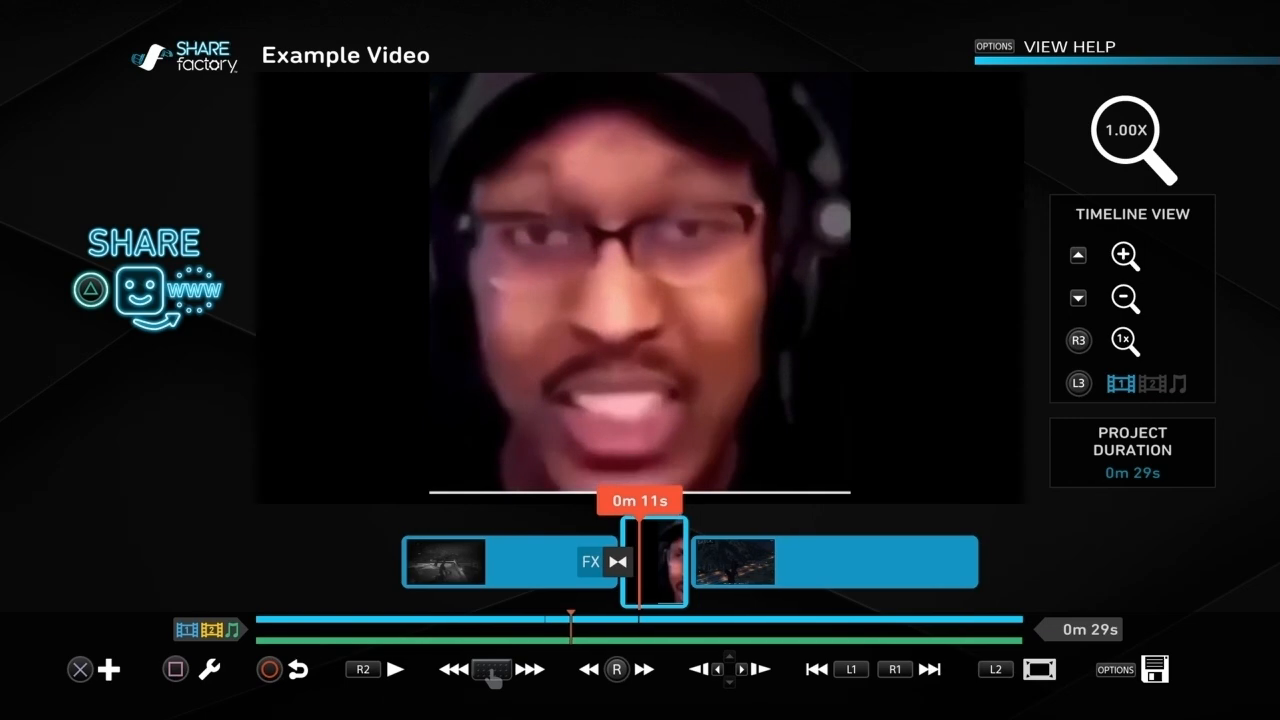
# Step: Replace the transition before the meme clip with the Fade From Color dissolve
pyautogui.press('x')
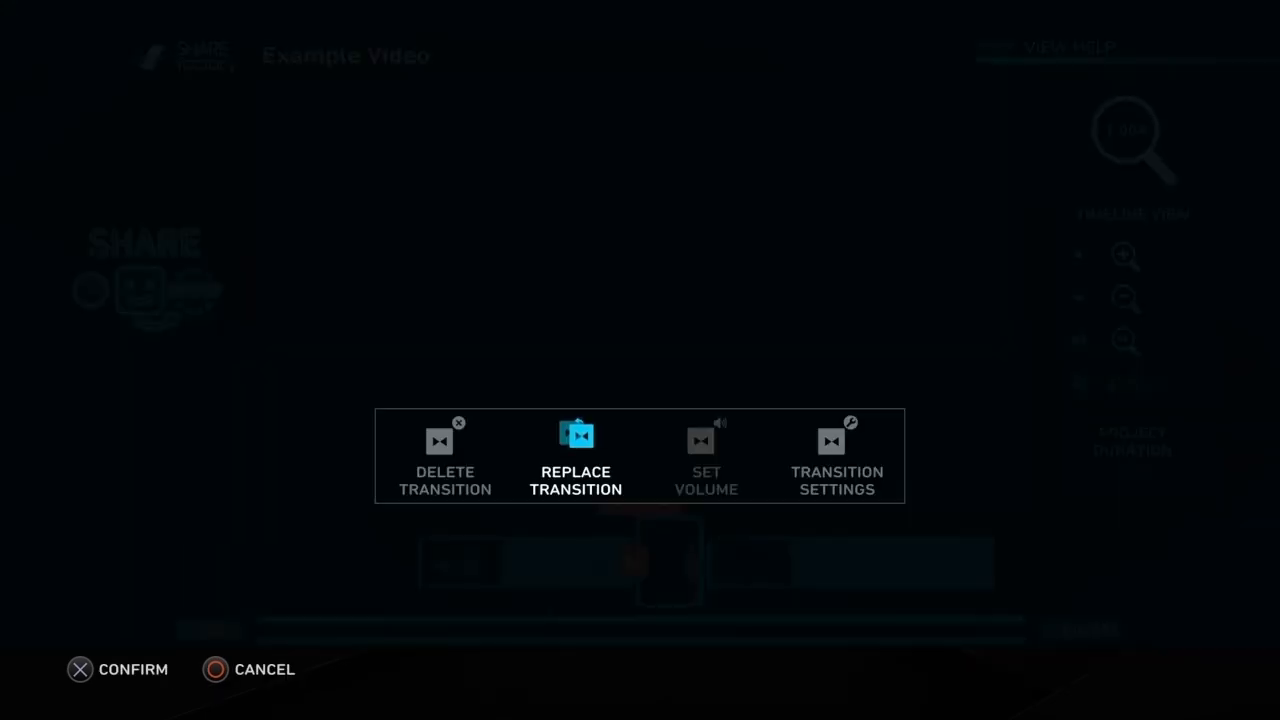
pyautogui.press('Return')
pyautogui.press('Left')
pyautogui.press('Right')
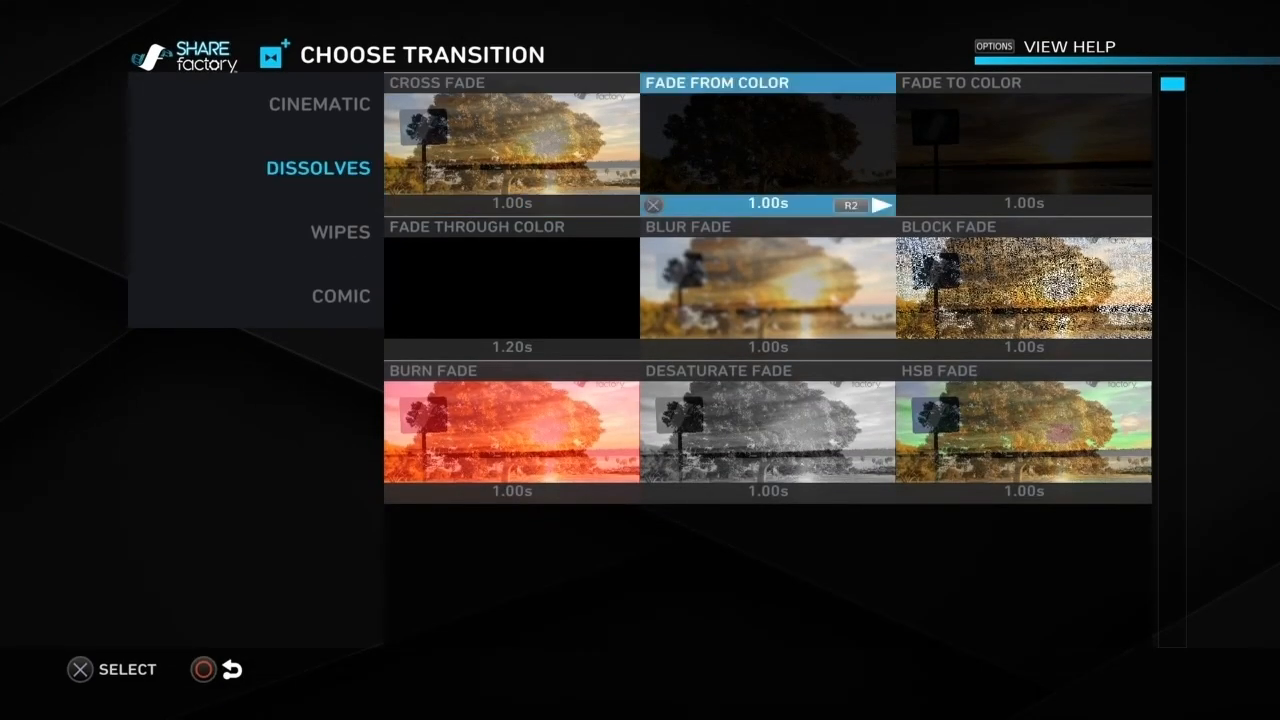
pyautogui.press('Return')
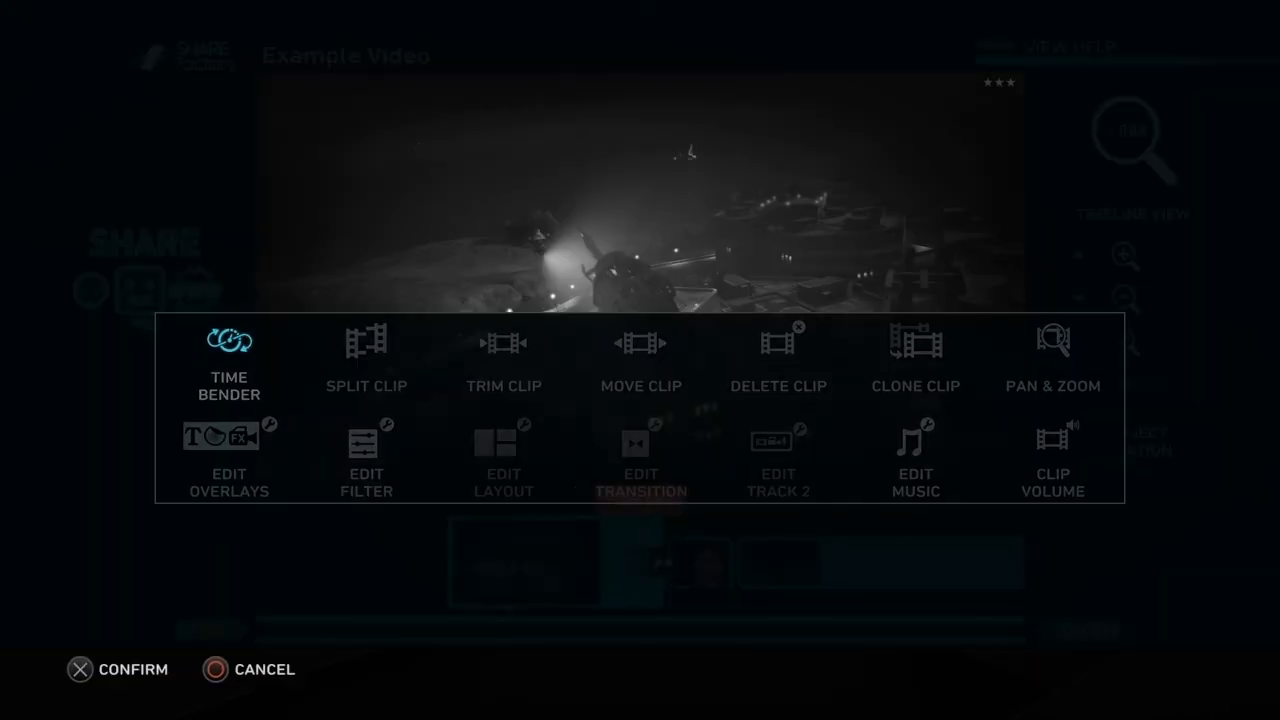
# Step: Replace the first gameplay clip's transition with the HSB Fade dissolve
pyautogui.press('Return')
pyautogui.press('Return')
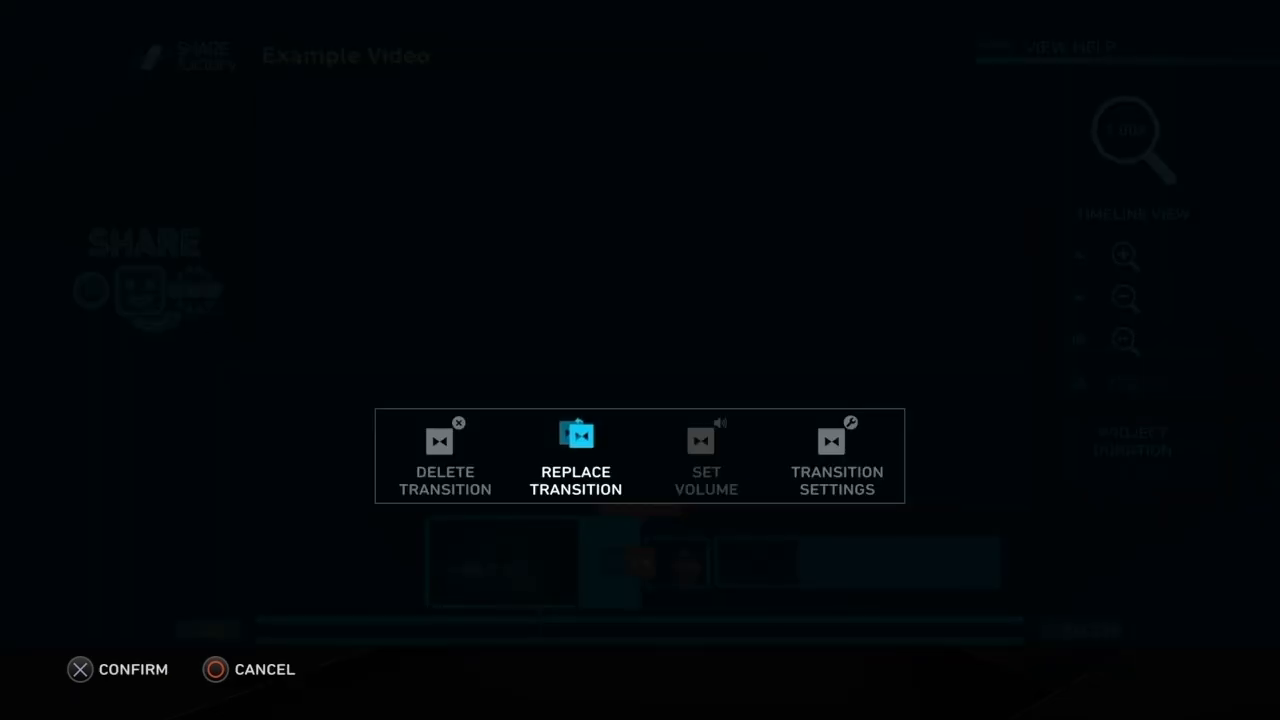
pyautogui.press('Return')
pyautogui.press('Right')
pyautogui.press('Down')
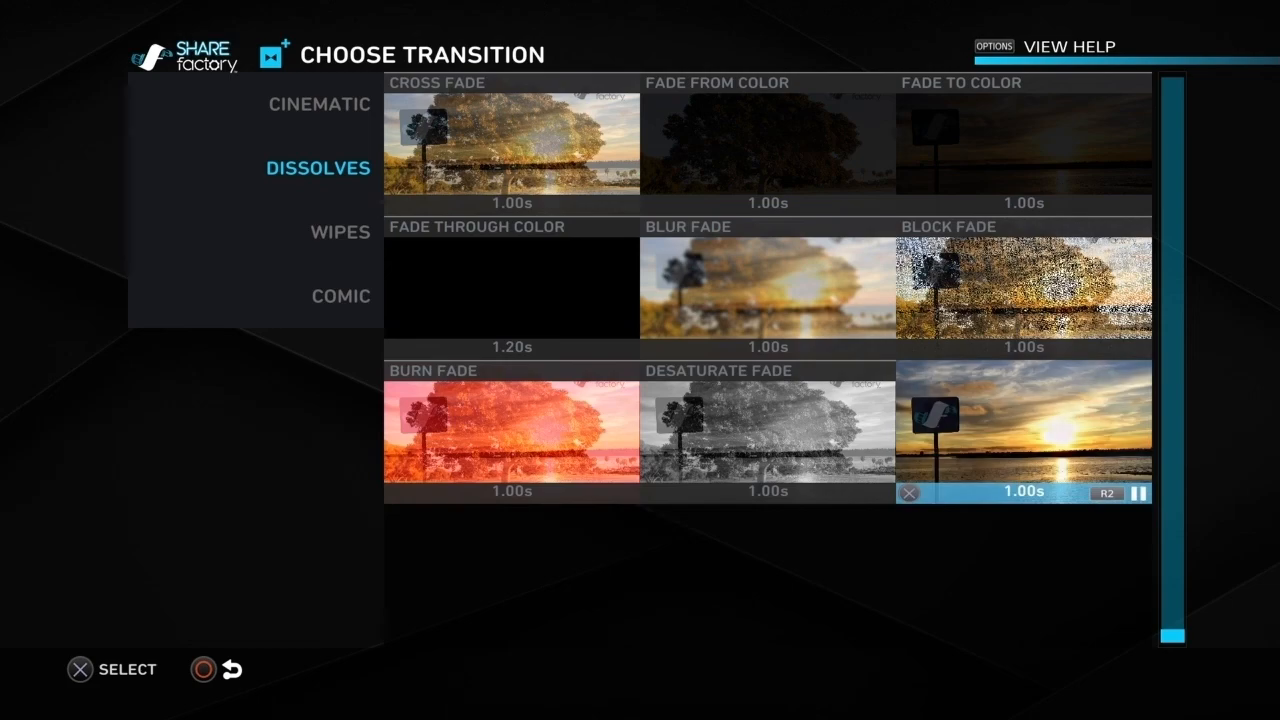
pyautogui.press('Return')
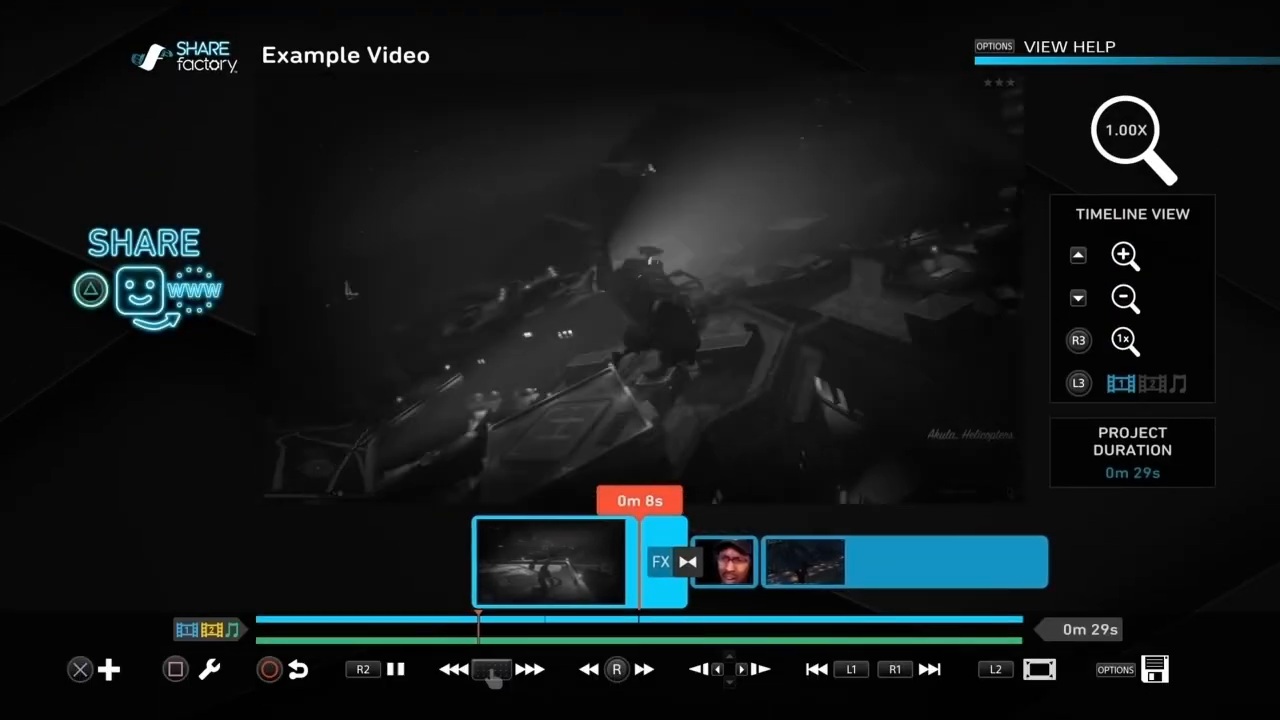